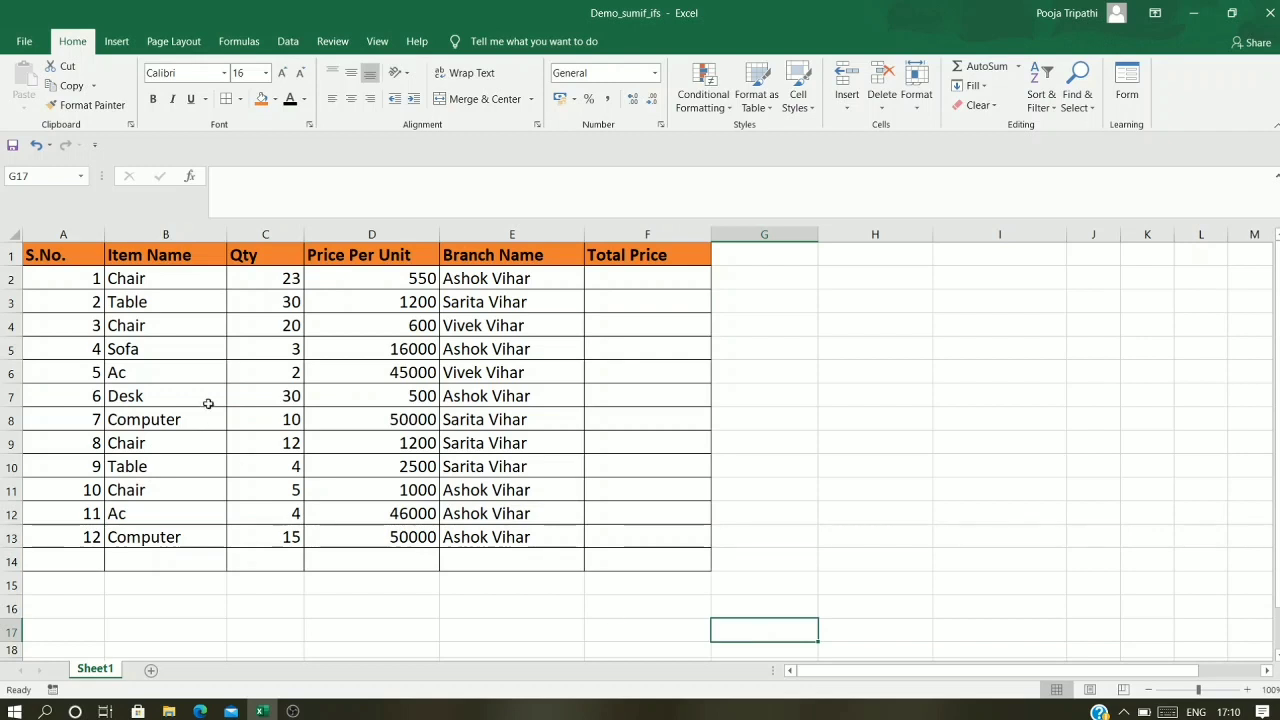
Step: Review the extent of the item table and its column headings from S.No. to Total Price
left_click_drag(88, 255, 540, 548)
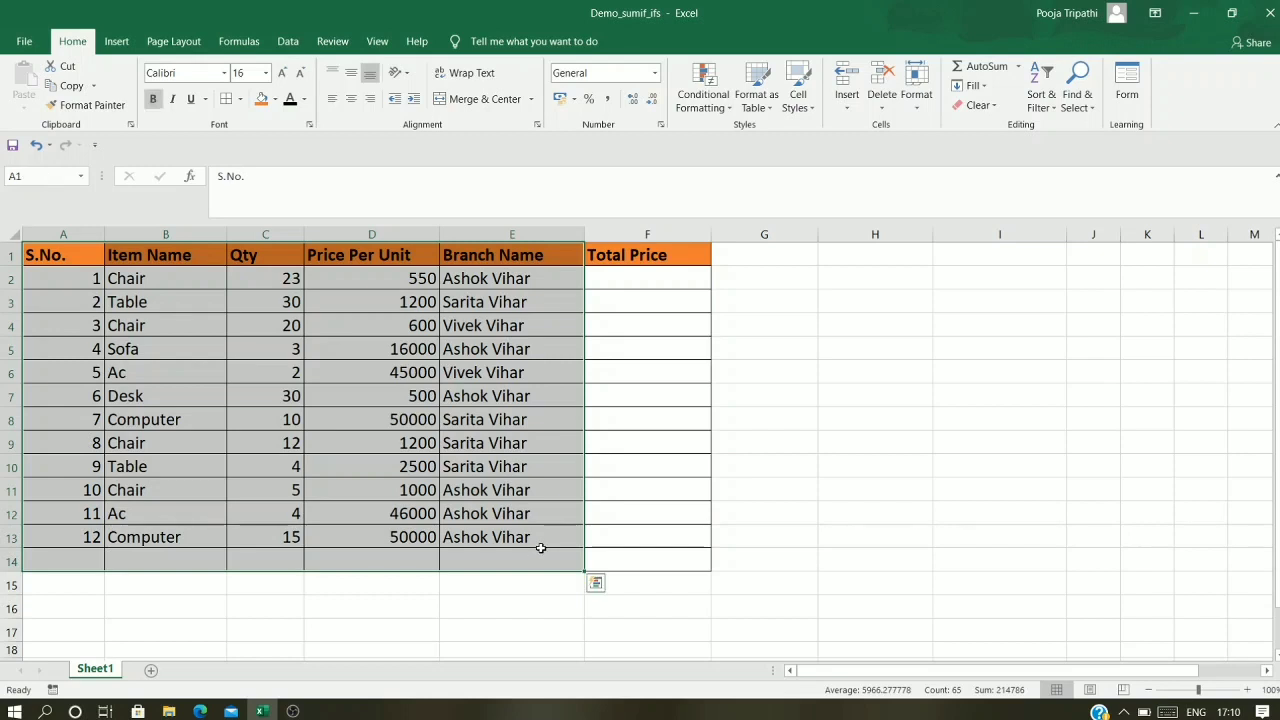
left_click(658, 575)
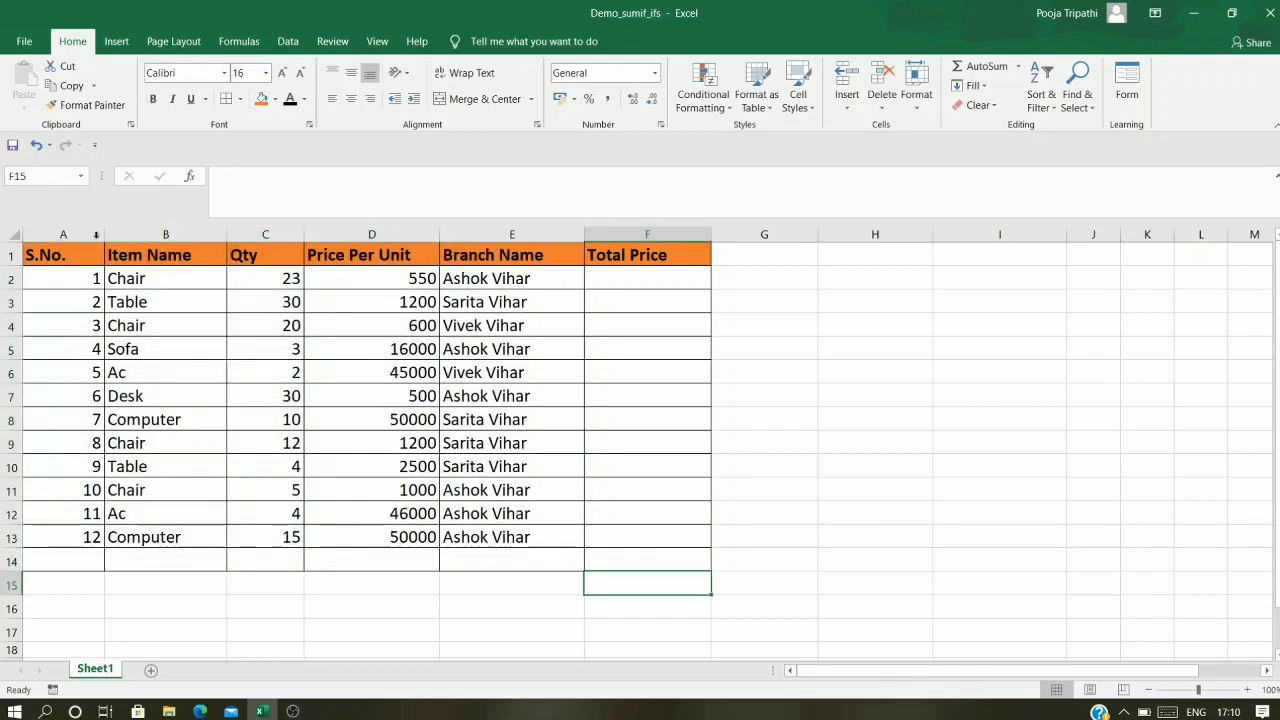
left_click(81, 247)
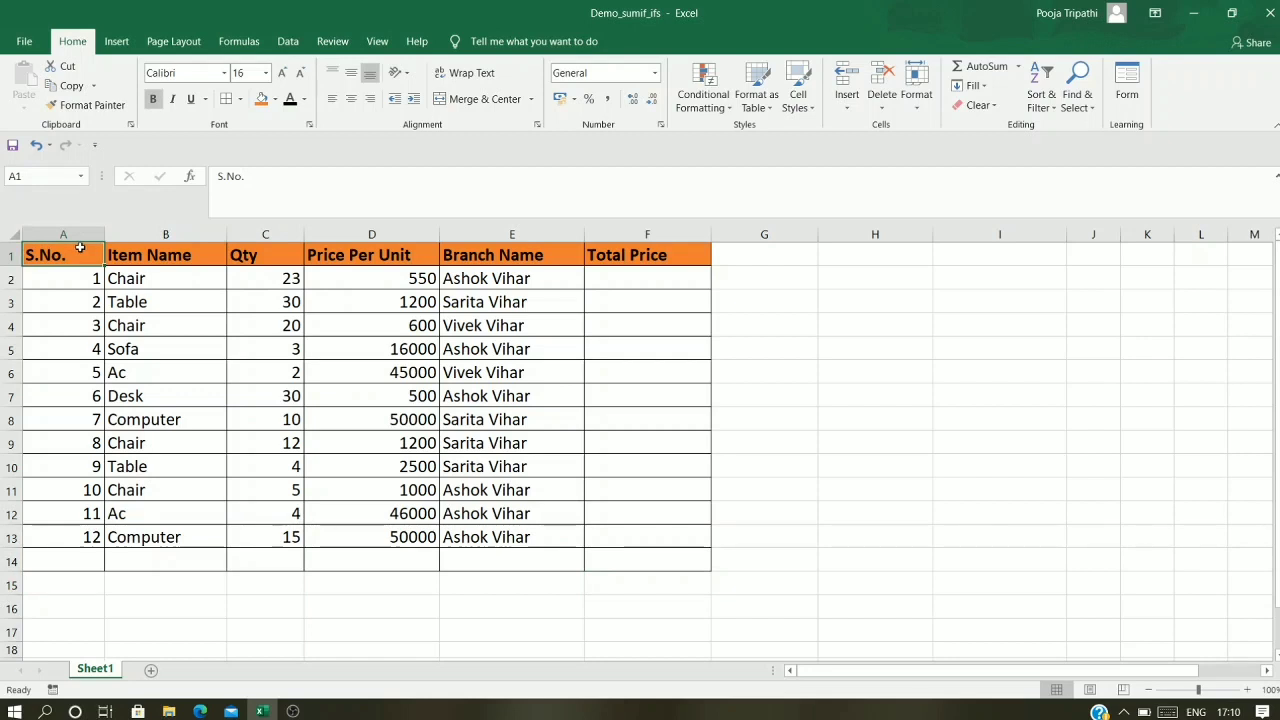
left_click(145, 259)
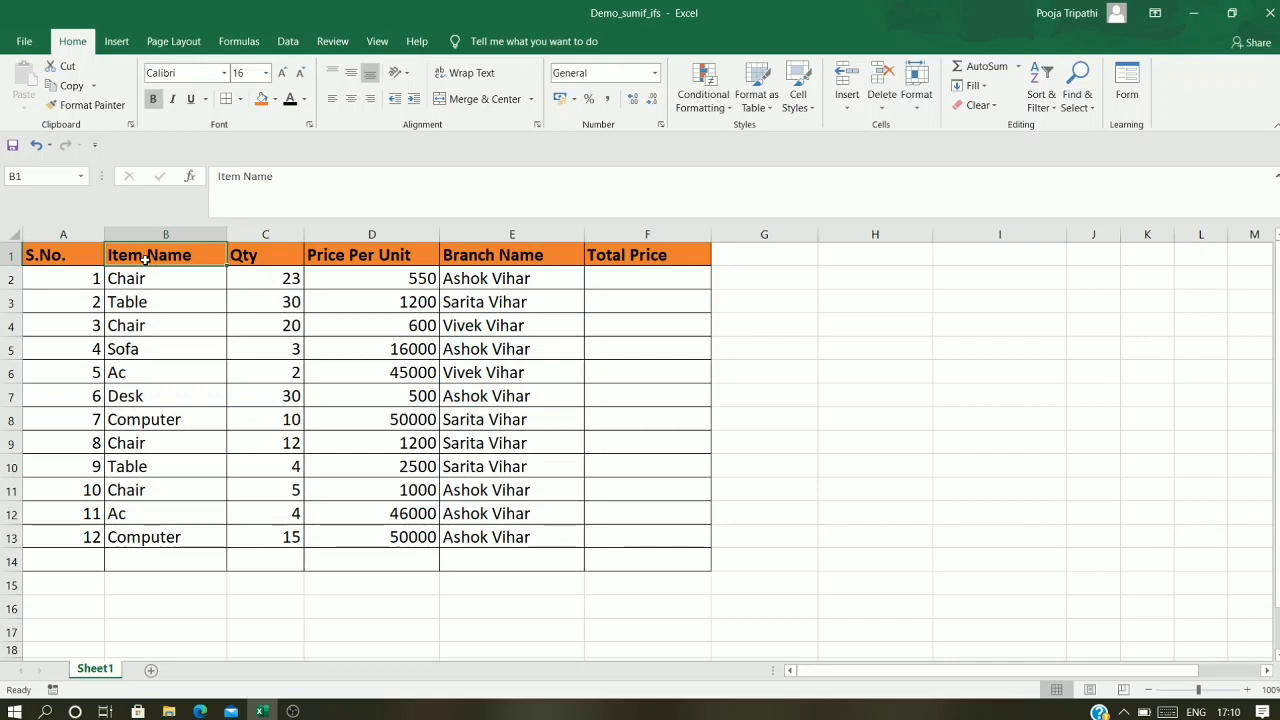
left_click(262, 258)
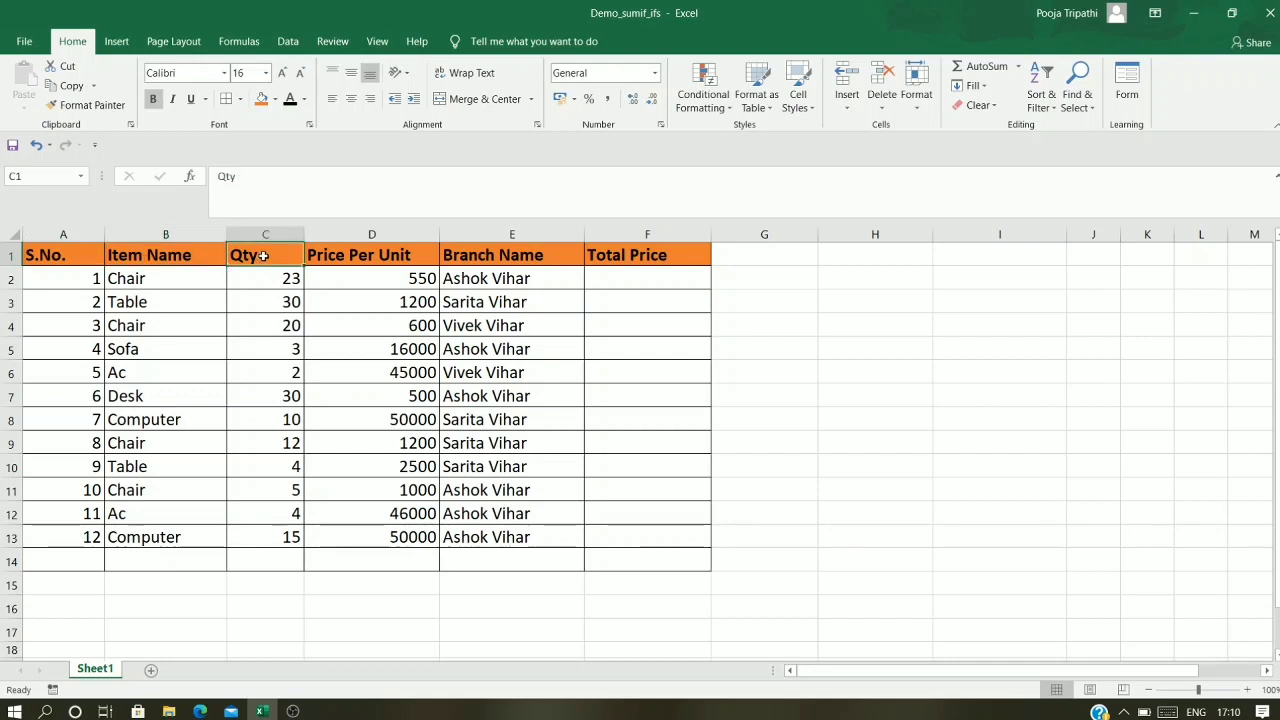
left_click(344, 259)
left_click(479, 270)
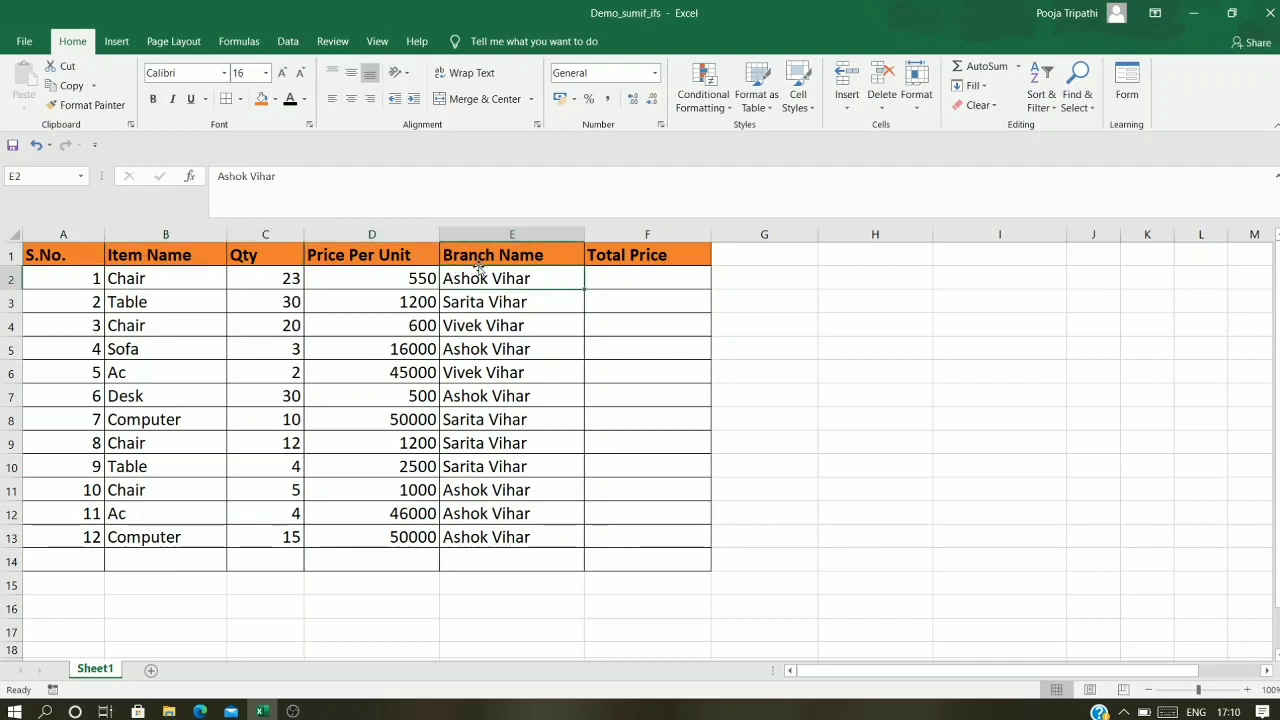
left_click(602, 256)
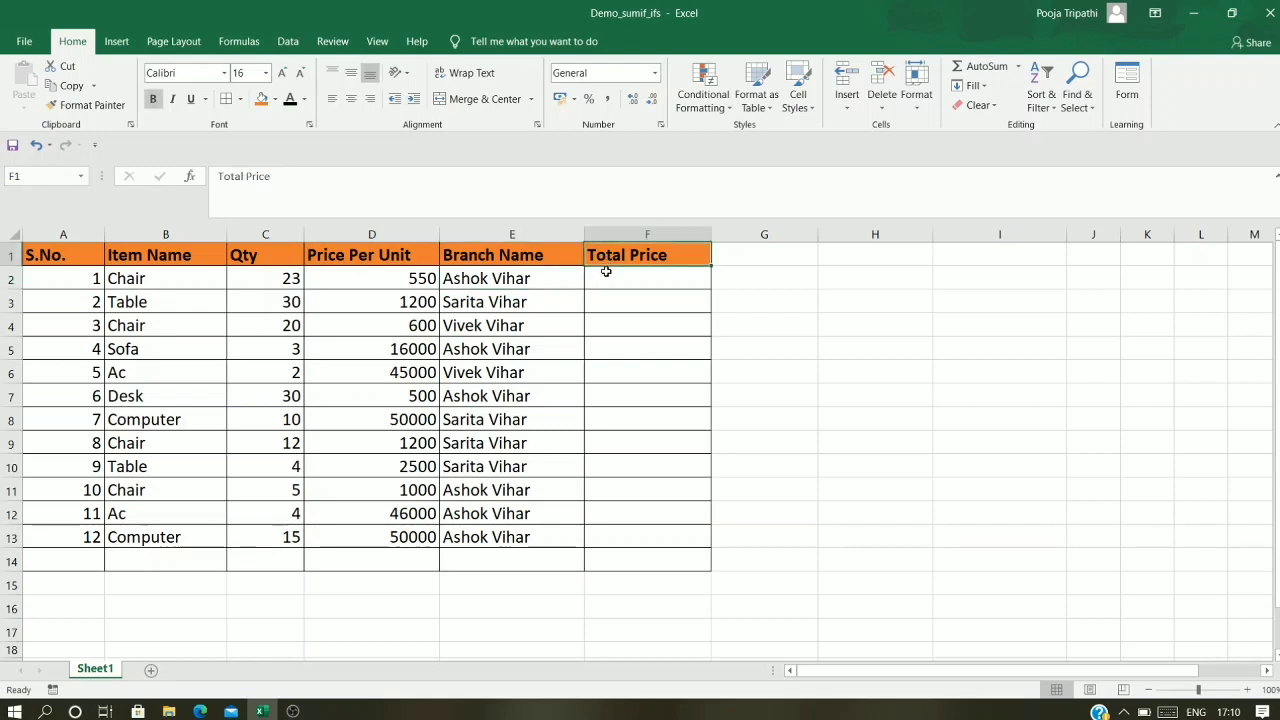
Step: Examine the item, quantity and unit price entries in rows 2 and 3, and the repeated branch and Chair entries
left_click(166, 285)
left_click(270, 290)
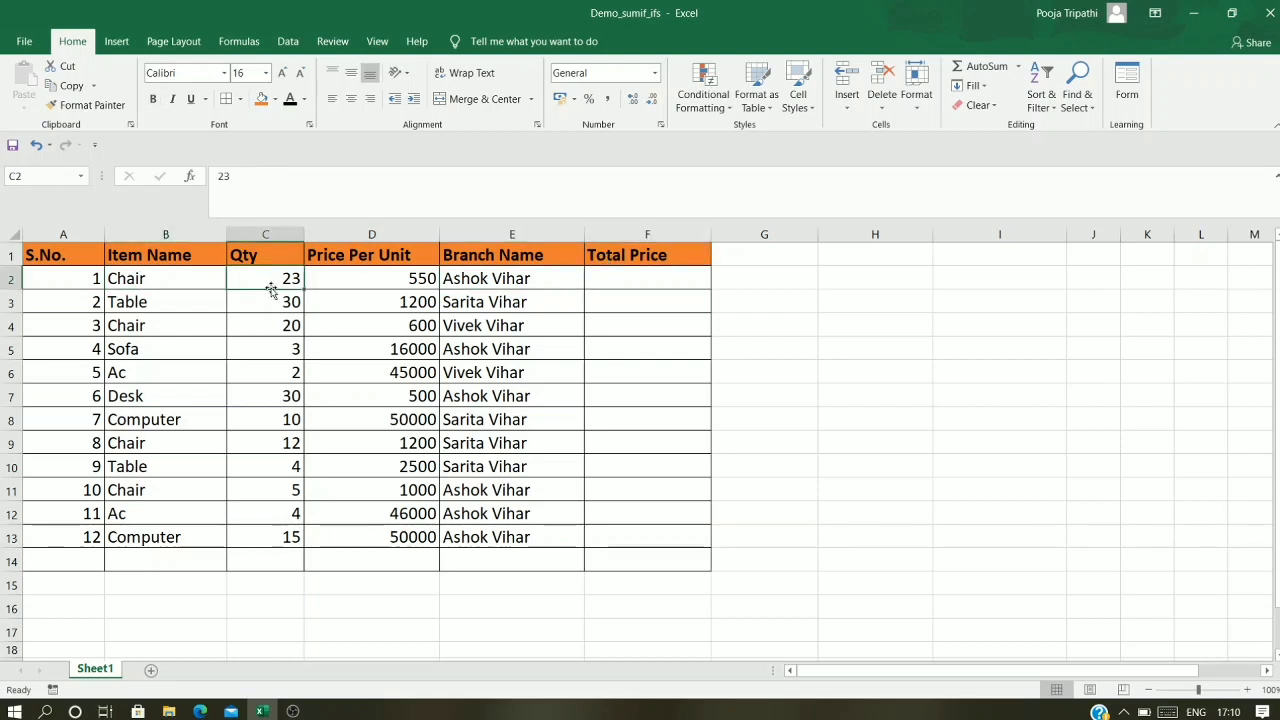
left_click(344, 283)
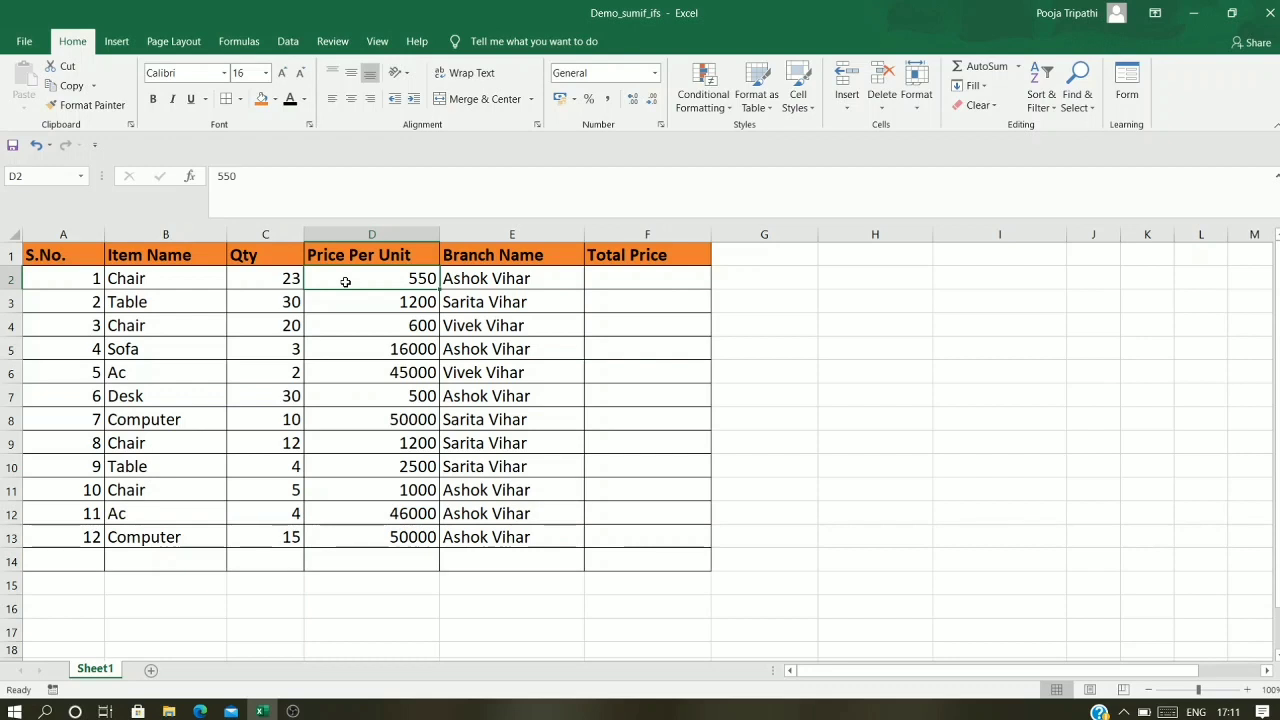
left_click(285, 283)
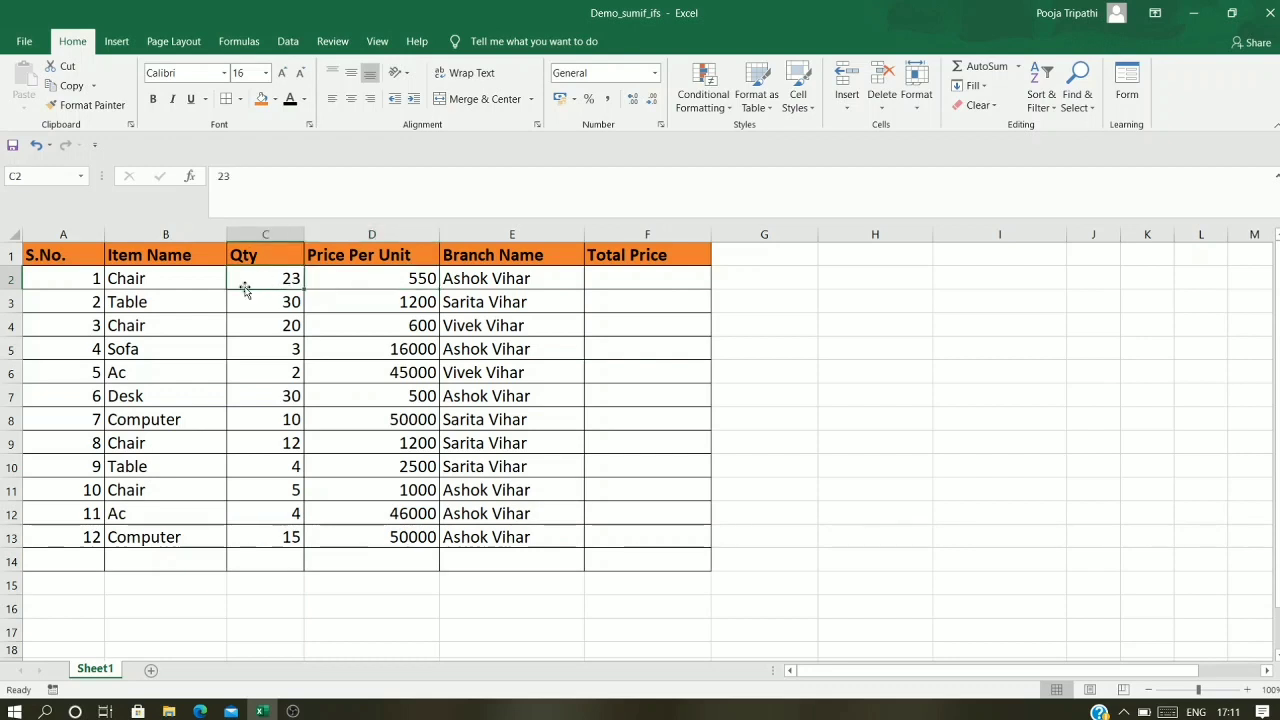
left_click(206, 302)
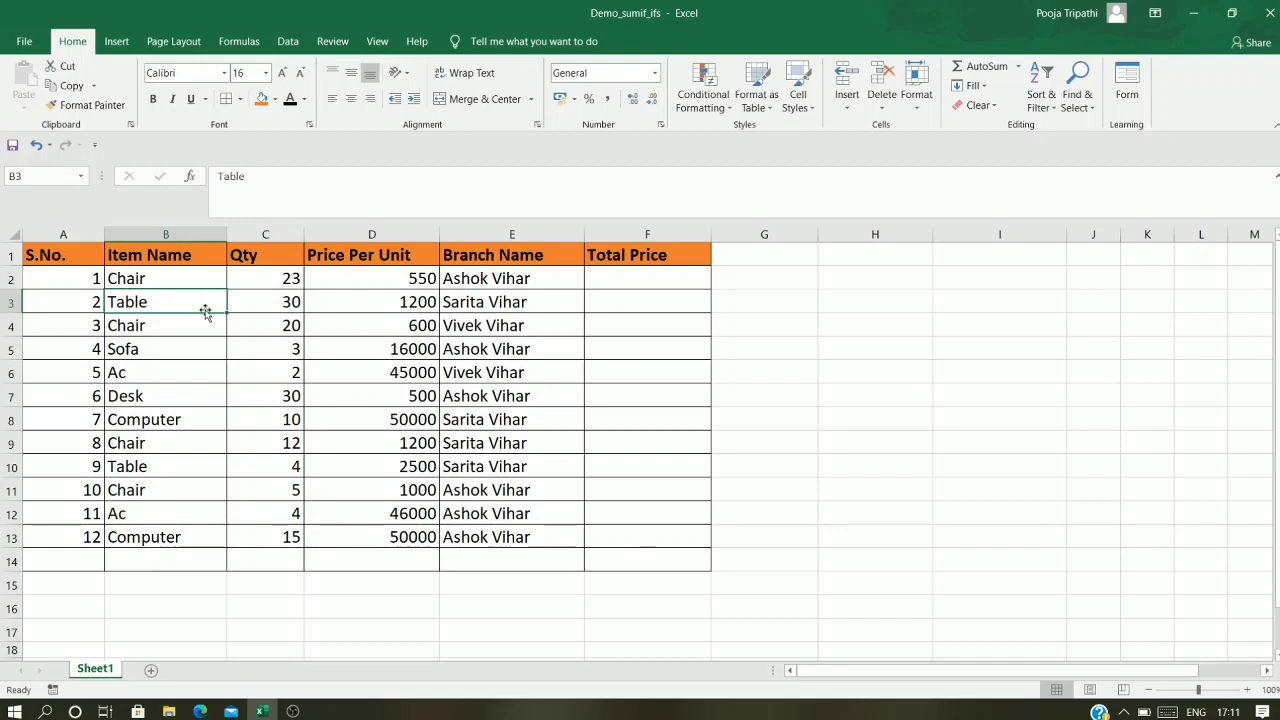
left_click(263, 305)
left_click(330, 306)
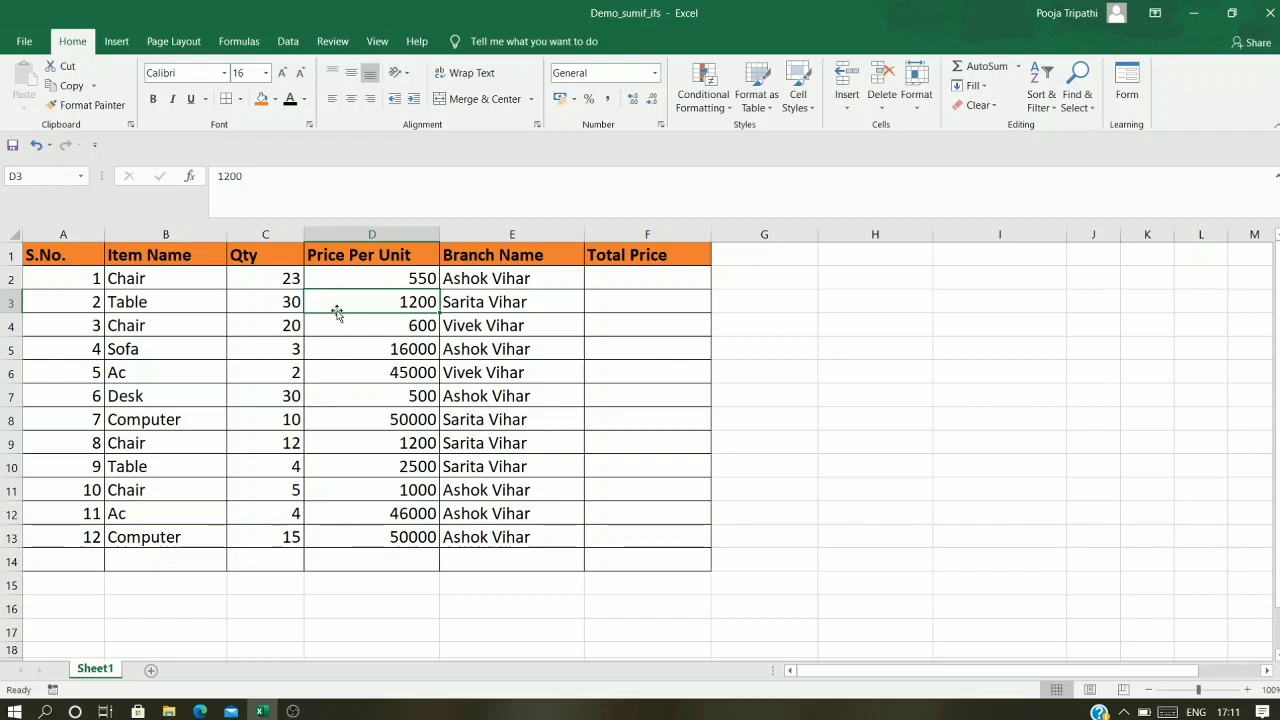
left_click(465, 280)
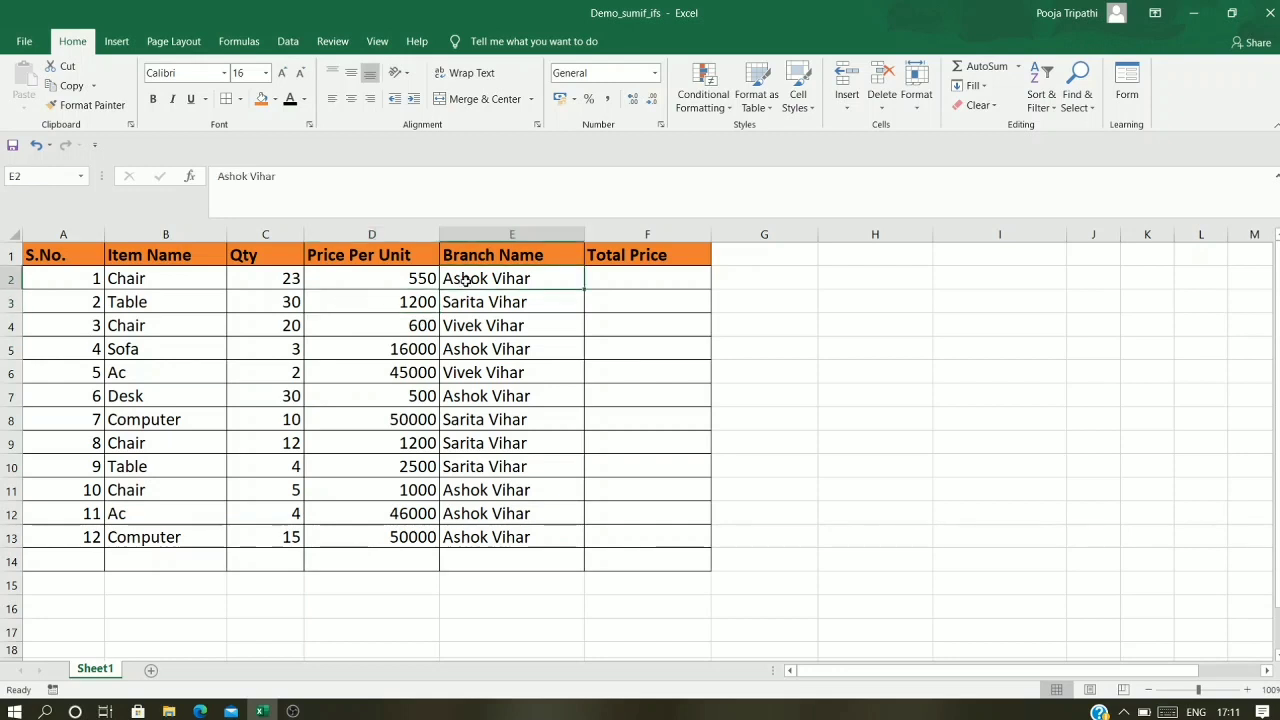
left_click(551, 396)
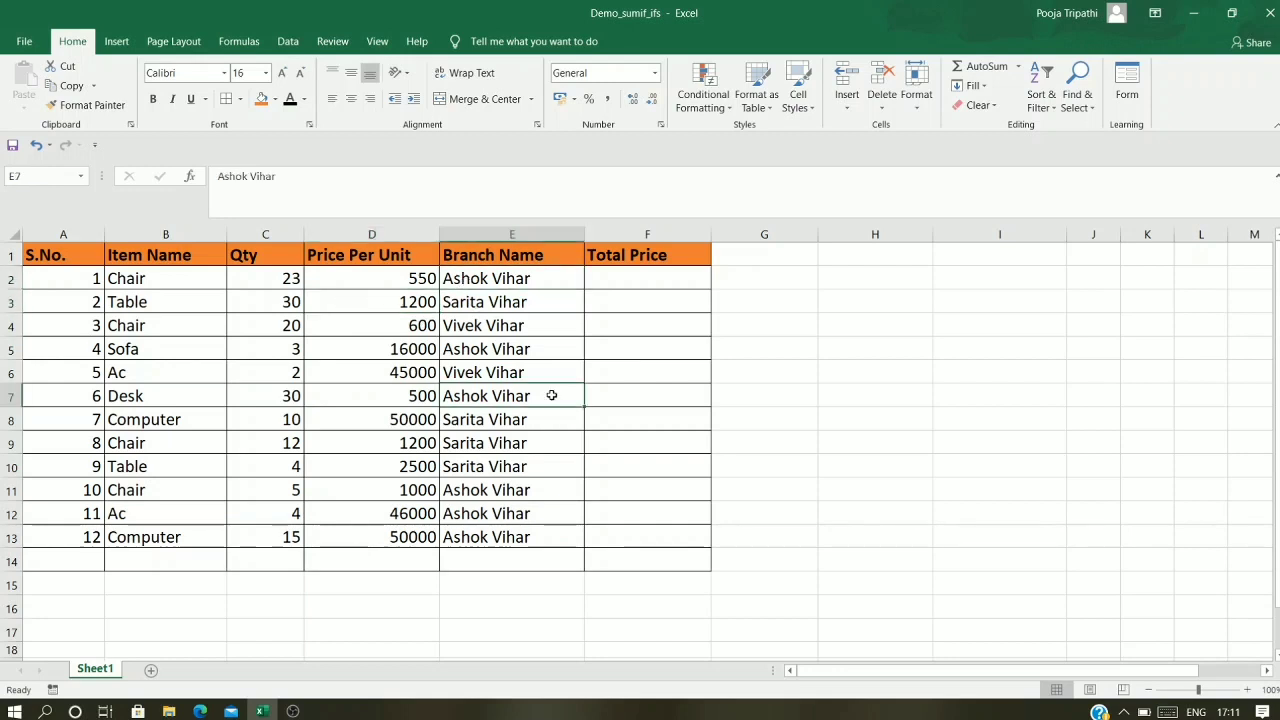
left_click(179, 274)
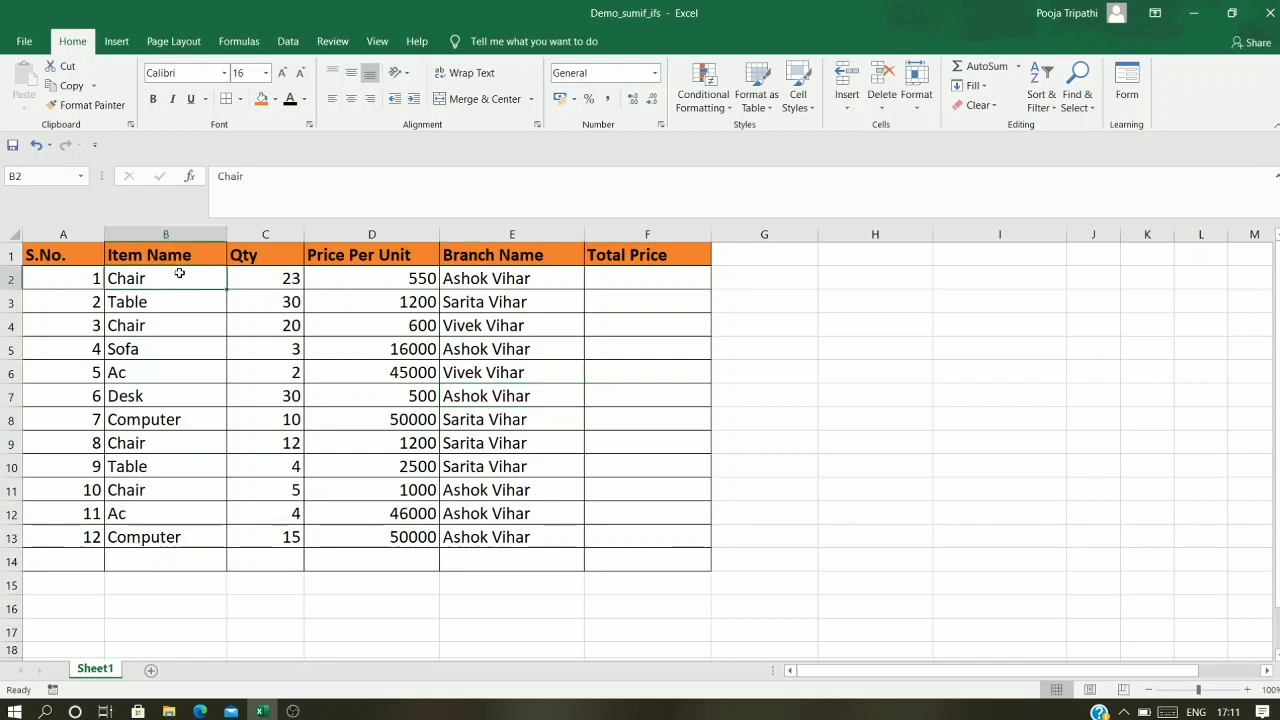
left_click(165, 487)
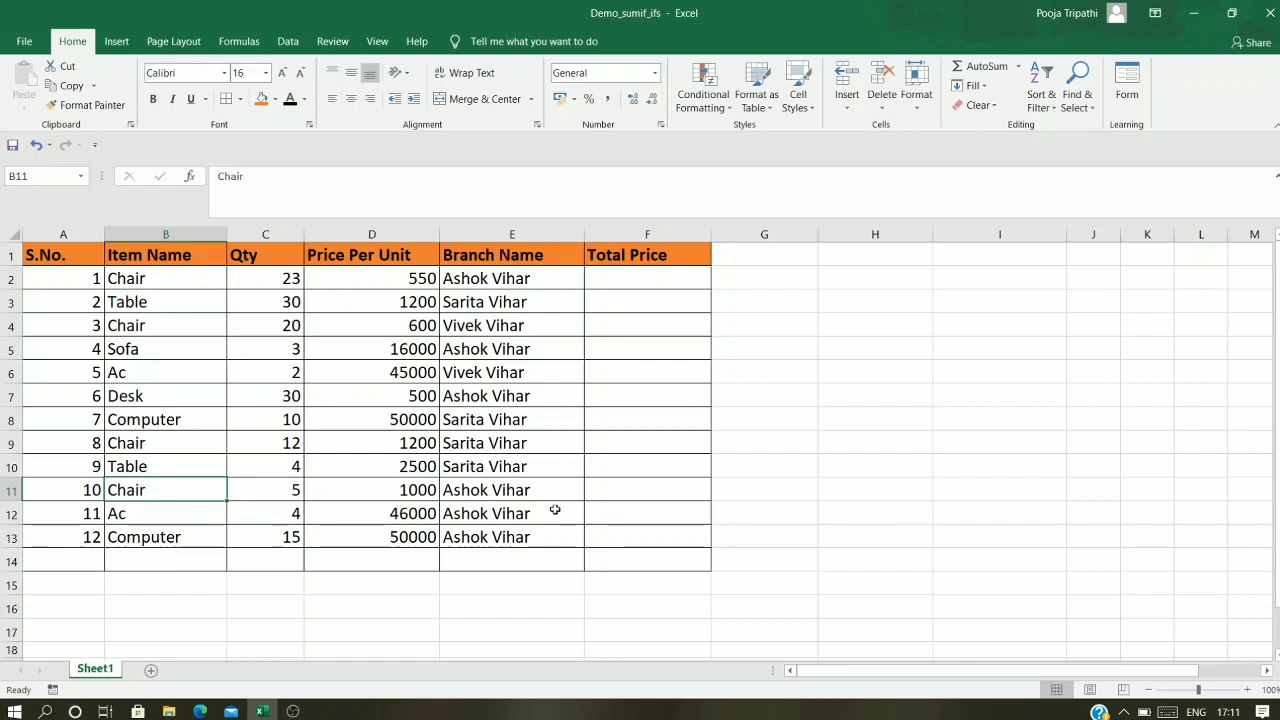
Step: Compare the first Chair row's quantity, price per unit and branch with the Total Price cells in rows 2 and 13
left_click(608, 285)
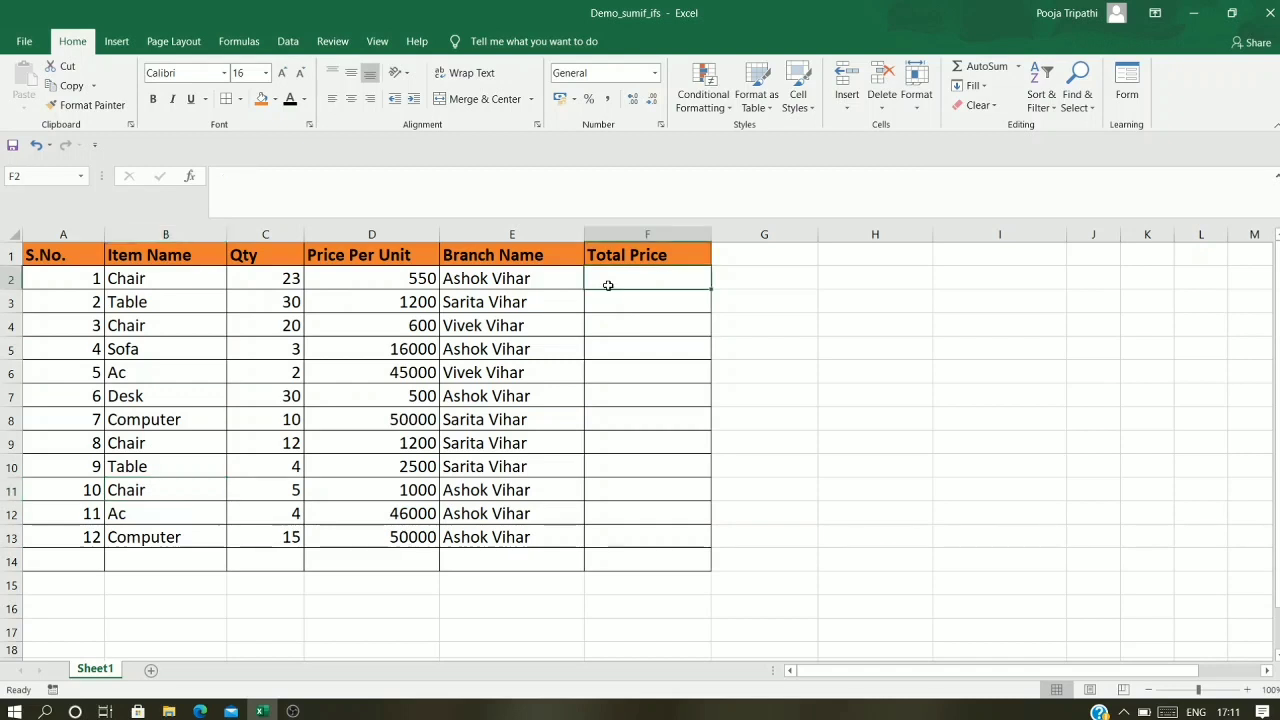
left_click(184, 277)
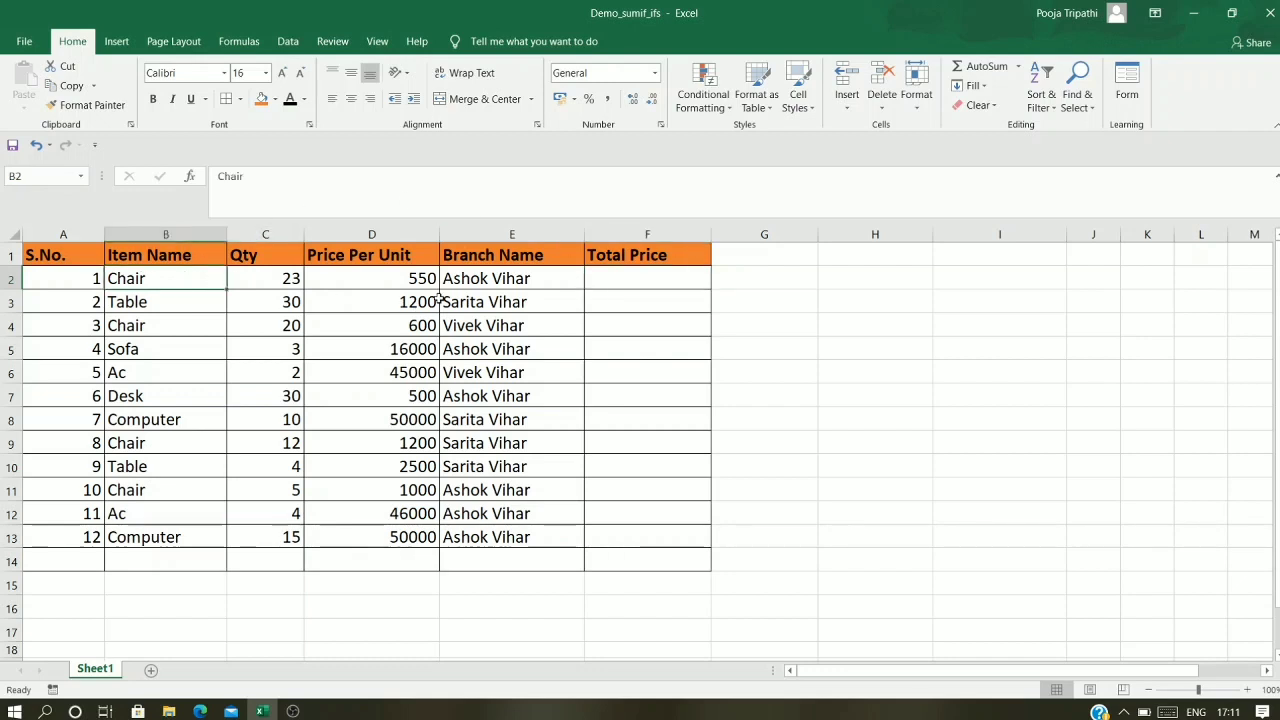
left_click(604, 278)
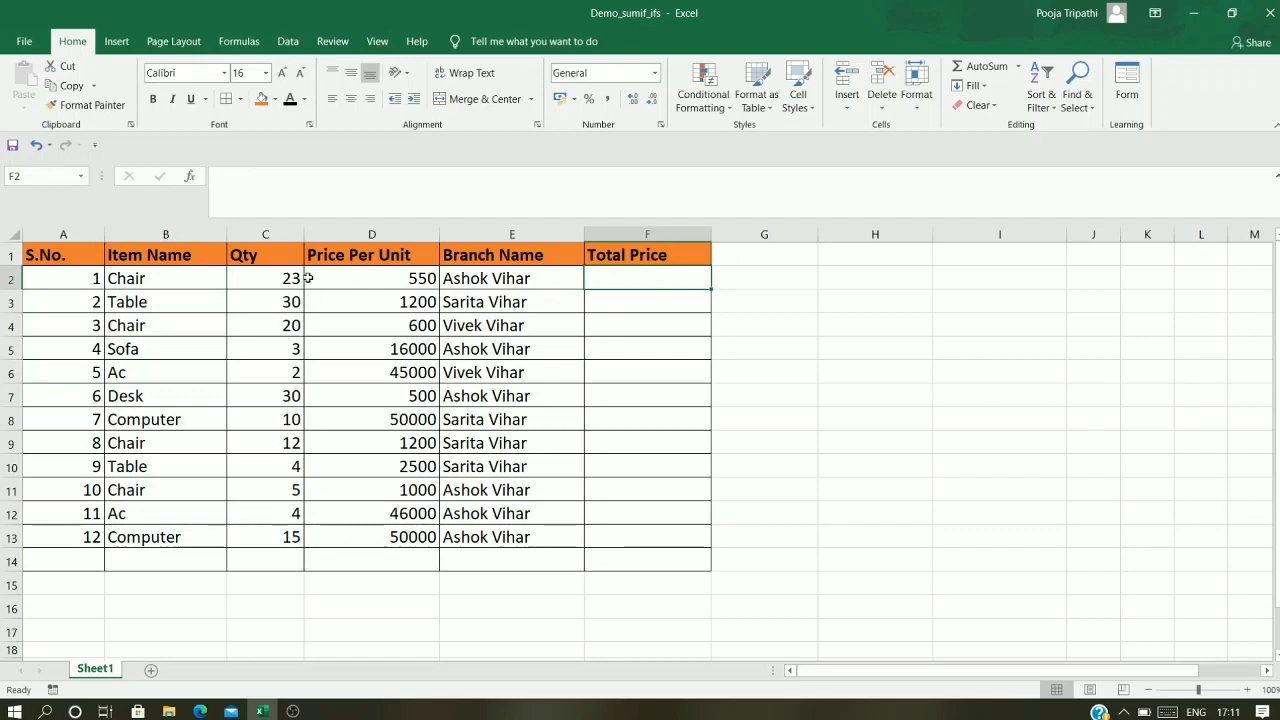
left_click(484, 285)
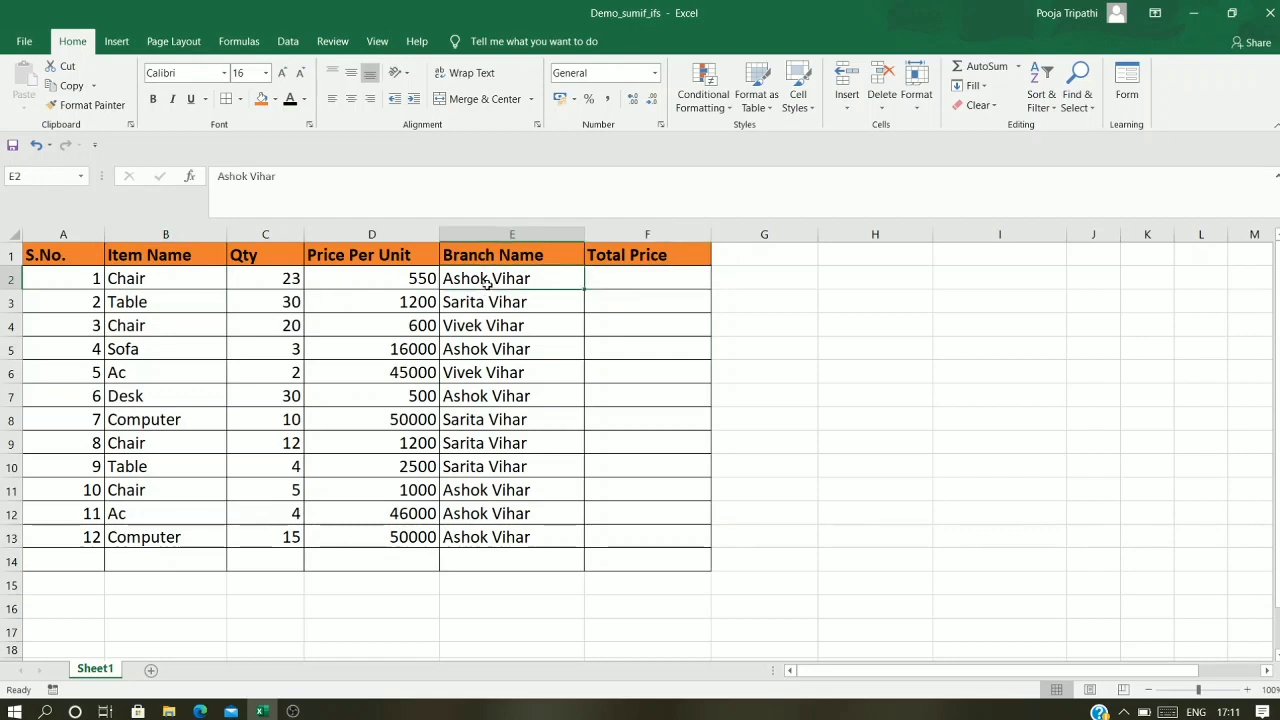
left_click(262, 284)
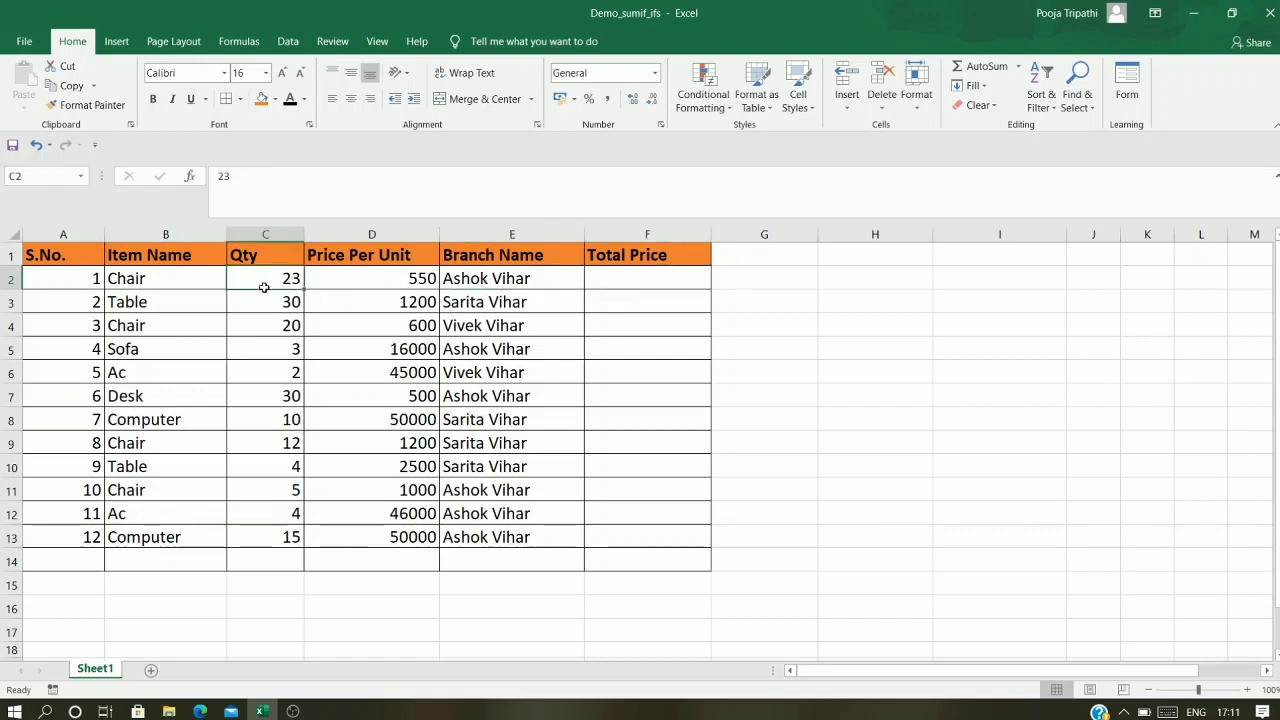
left_click(332, 282)
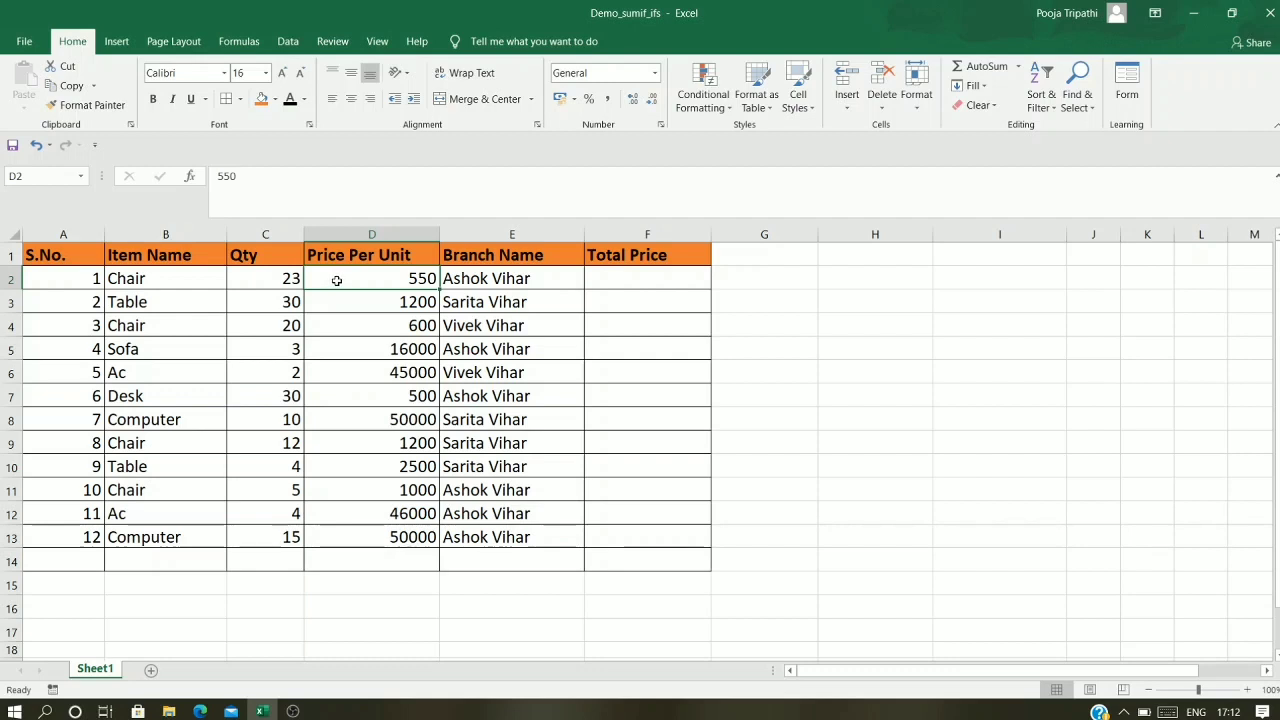
left_click(638, 285)
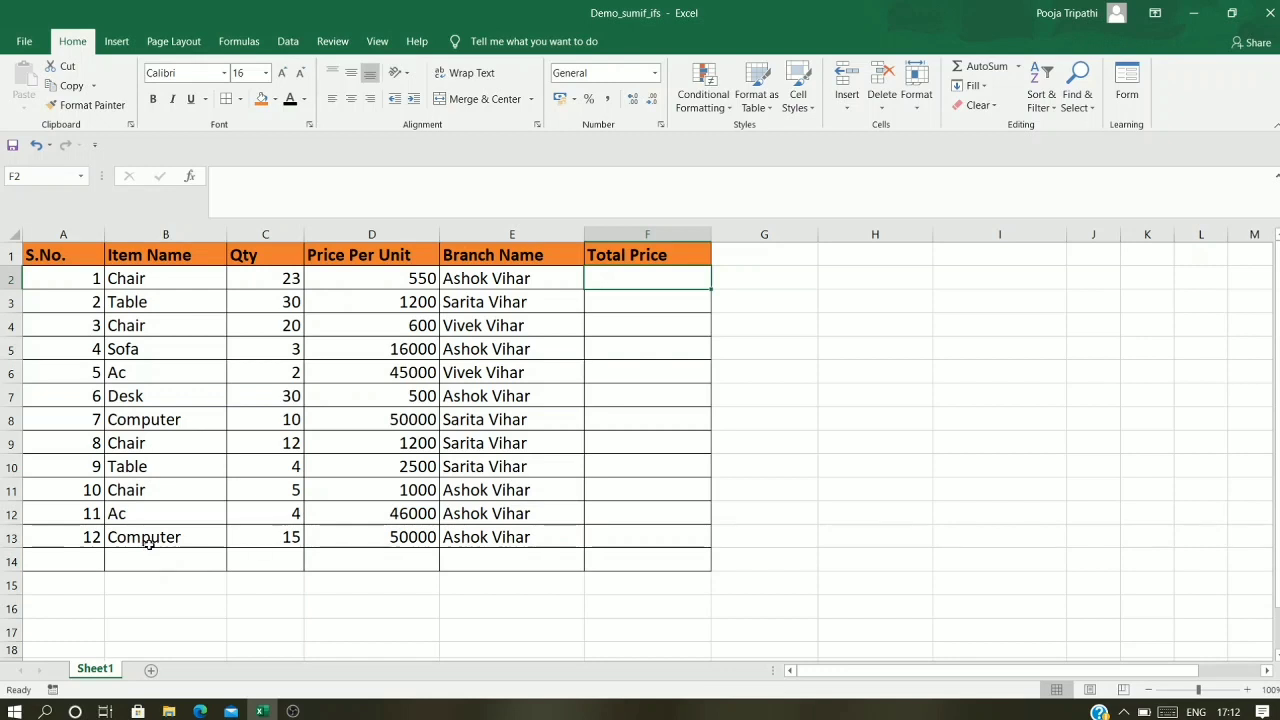
left_click(644, 546)
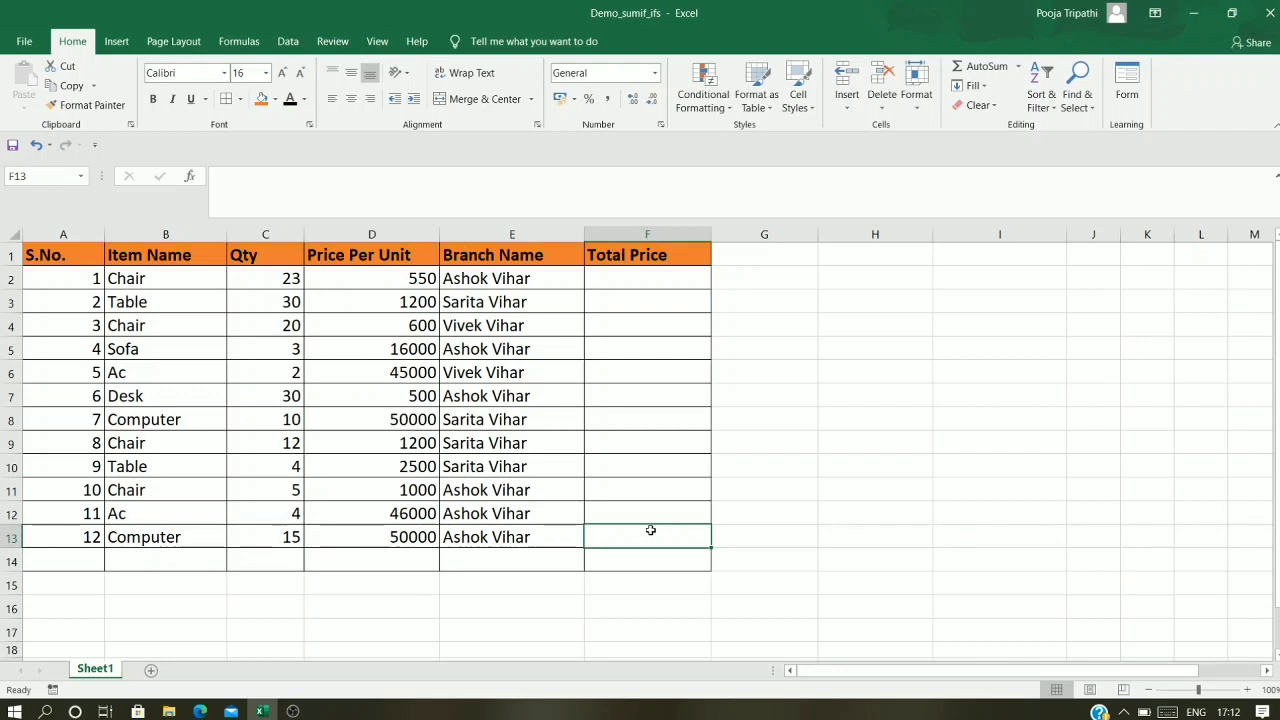
left_click(284, 280)
left_click(335, 283)
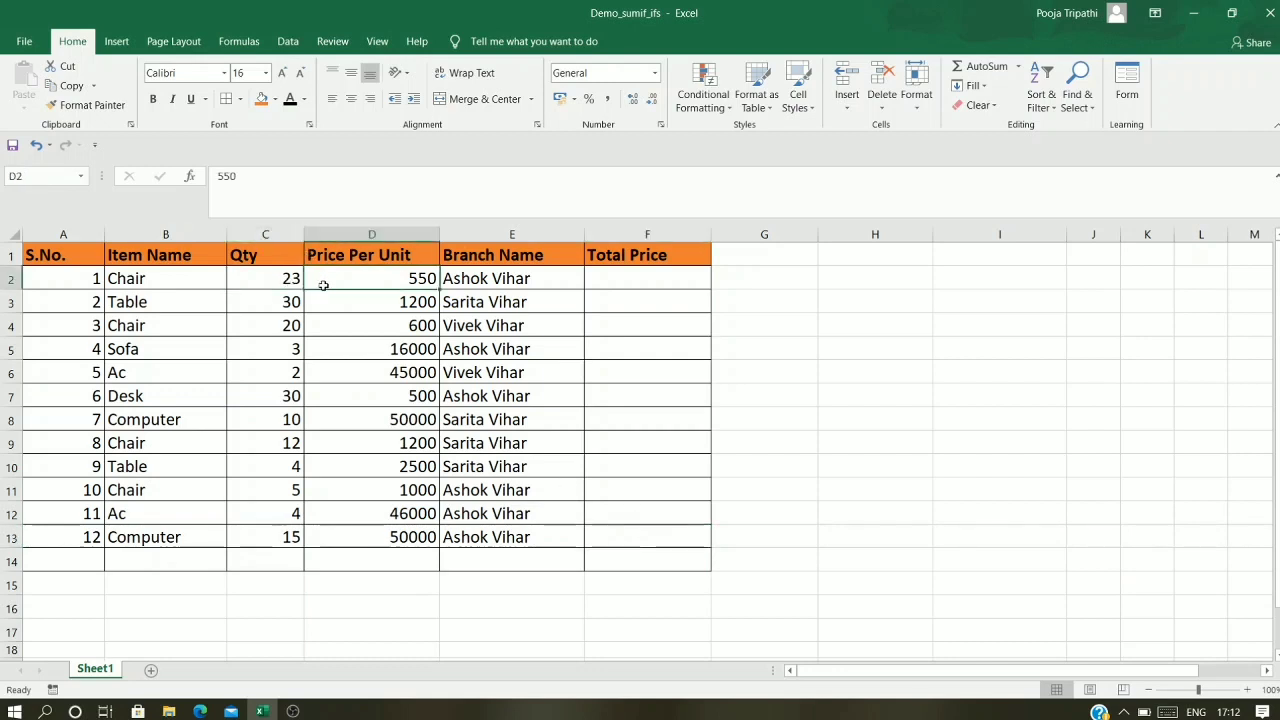
left_click(276, 288)
left_click(351, 283)
Step: Inspect the Total Price column from F2 down to F14
left_click(639, 558)
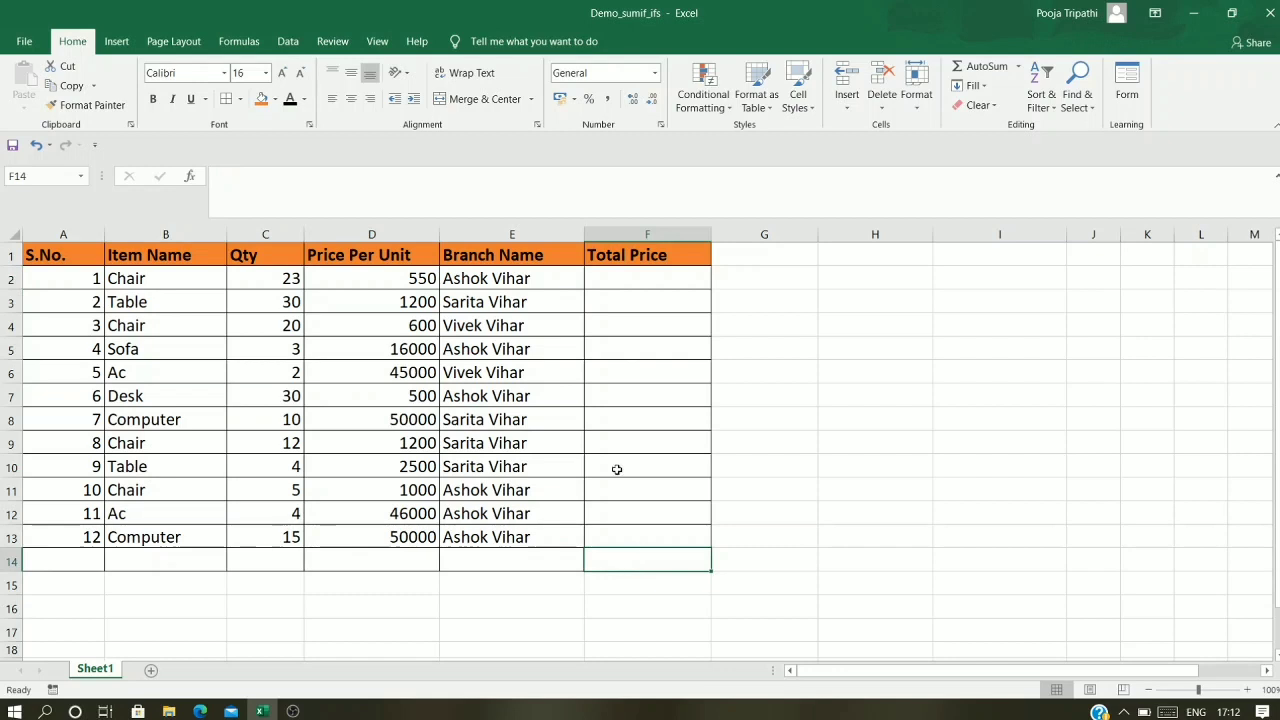
left_click(612, 282)
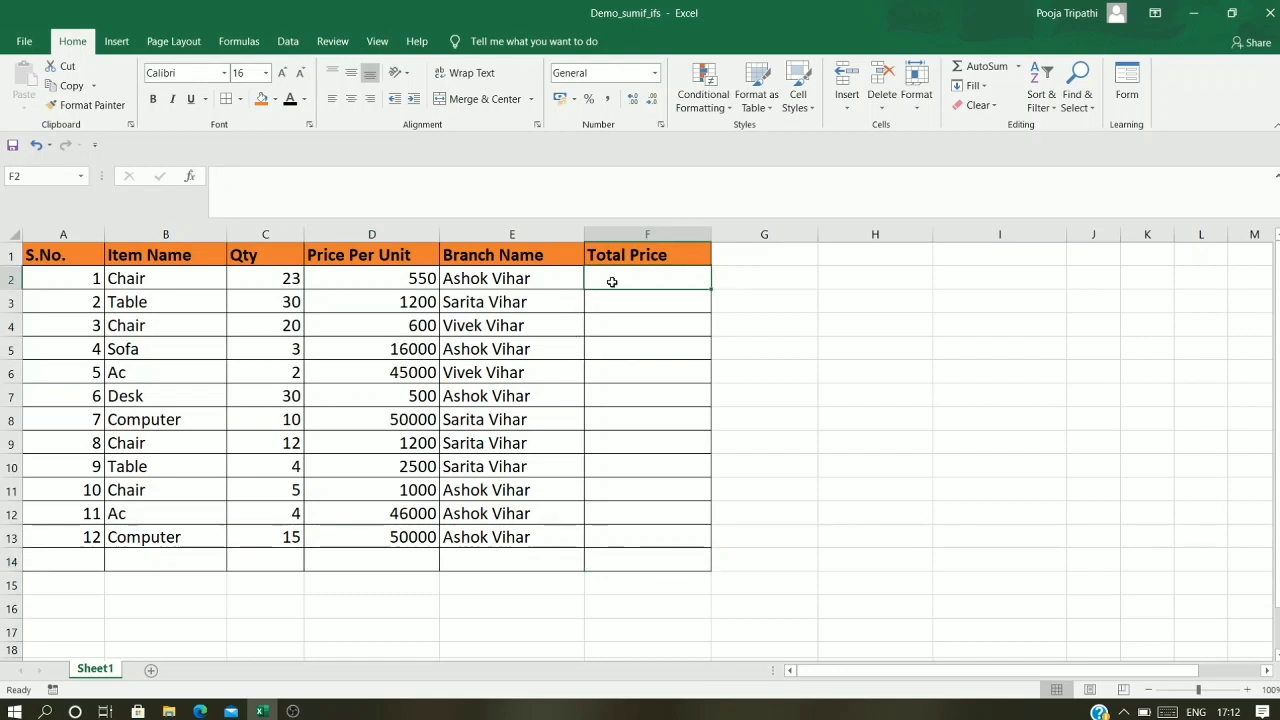
left_click(624, 307)
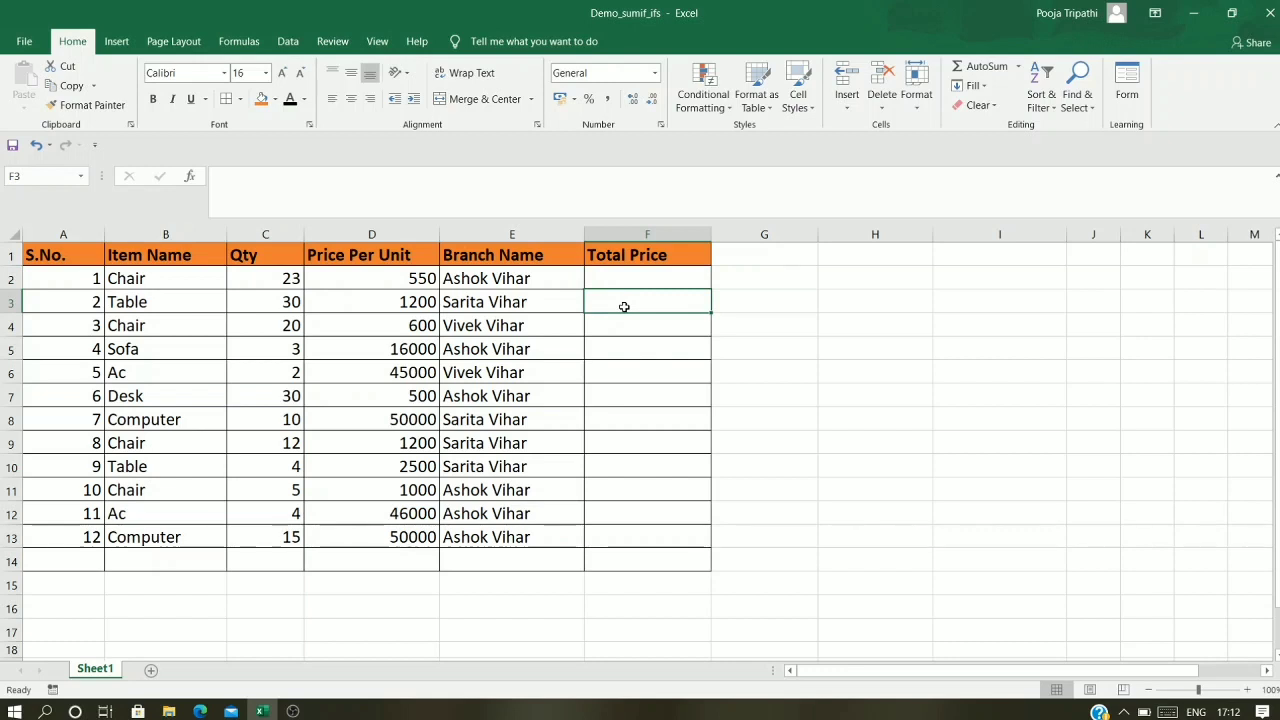
left_click(623, 332)
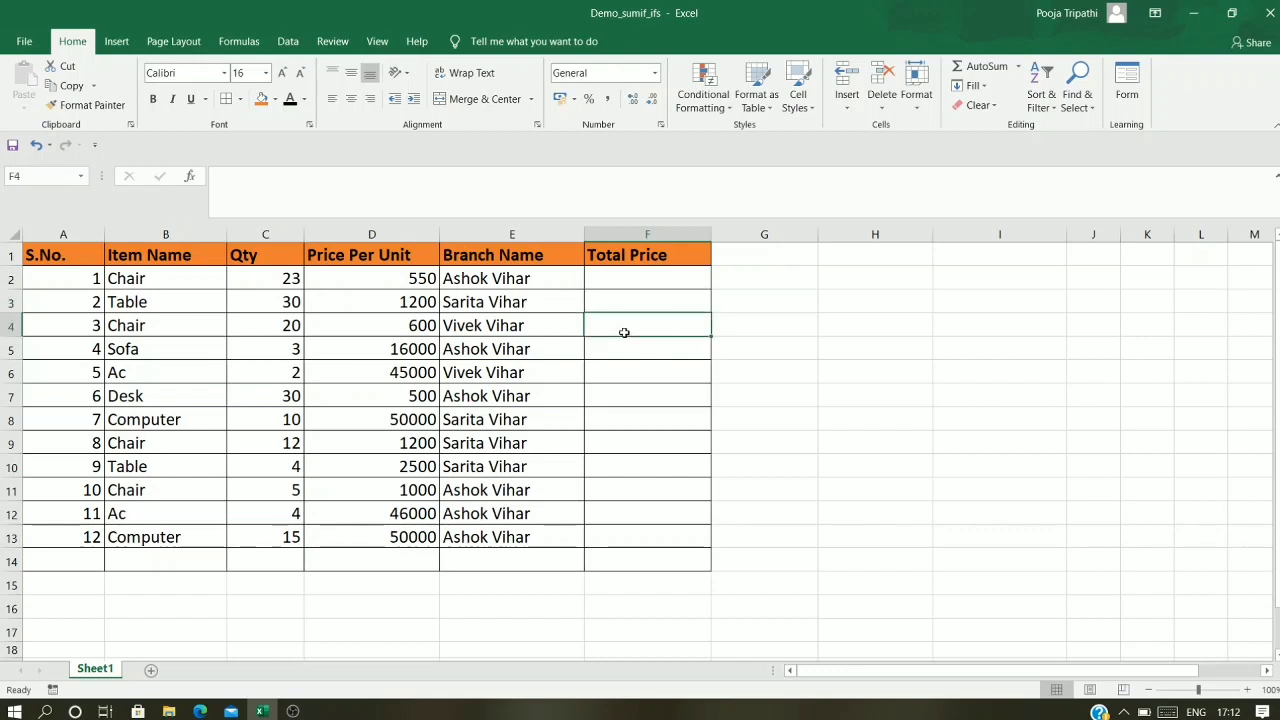
left_click(652, 566)
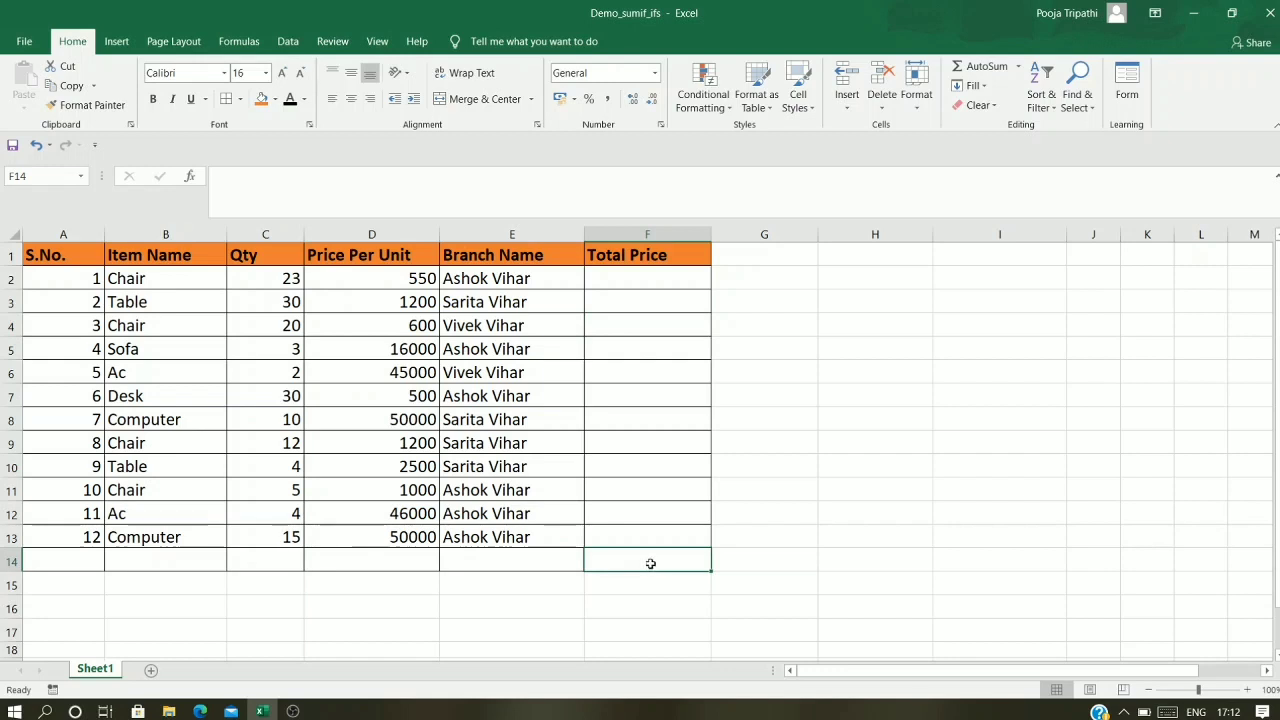
left_click(622, 278)
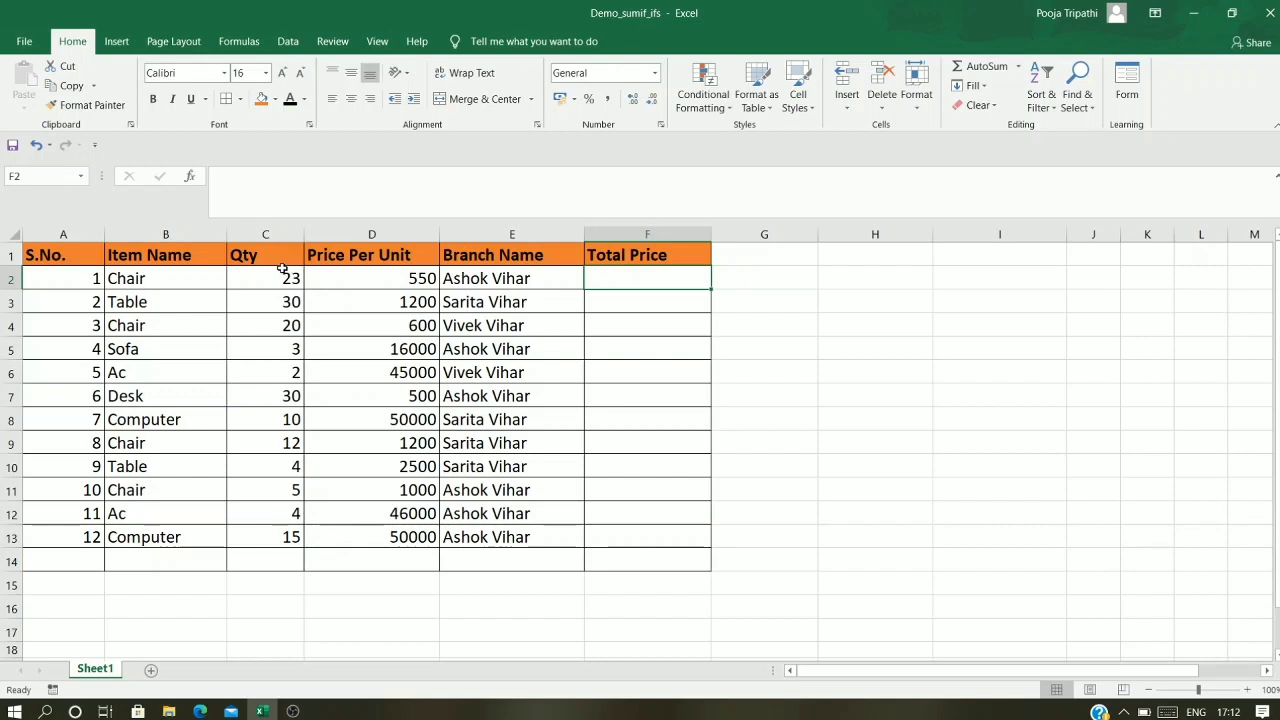
left_click(667, 558)
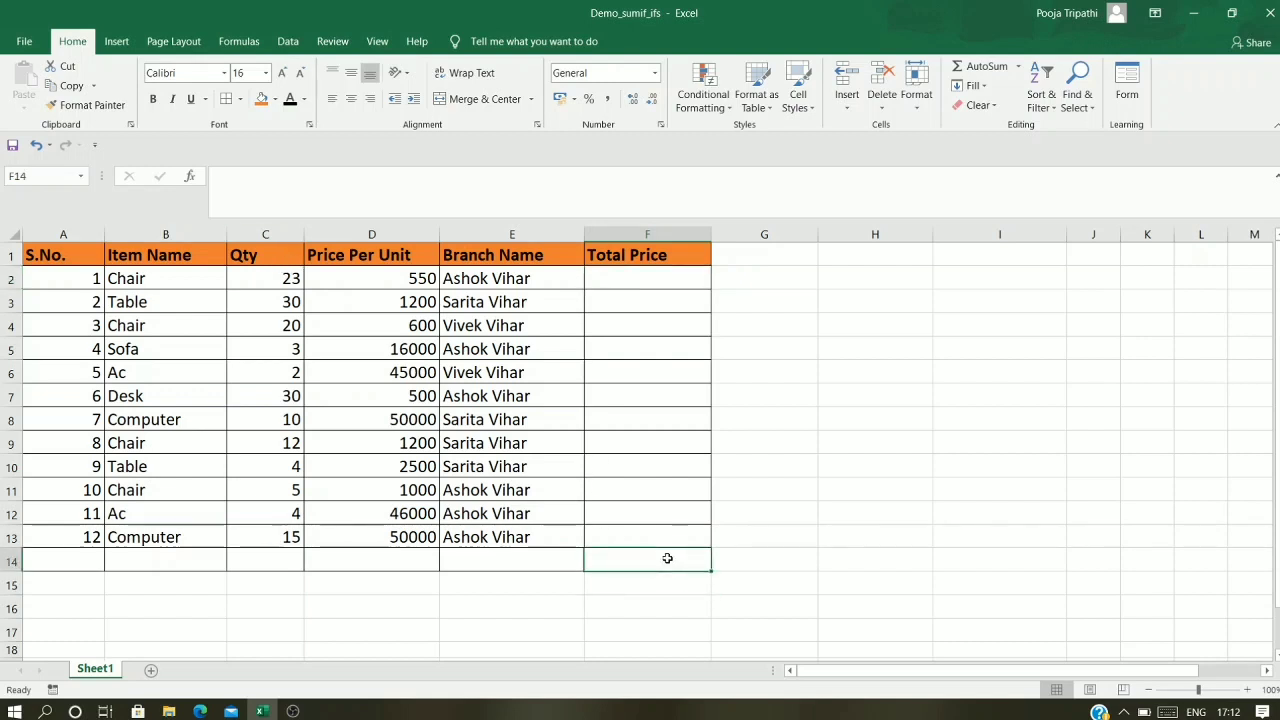
Step: Calculate the first Chair row's total price in F2 with the formula =C2*D2
left_click(606, 272)
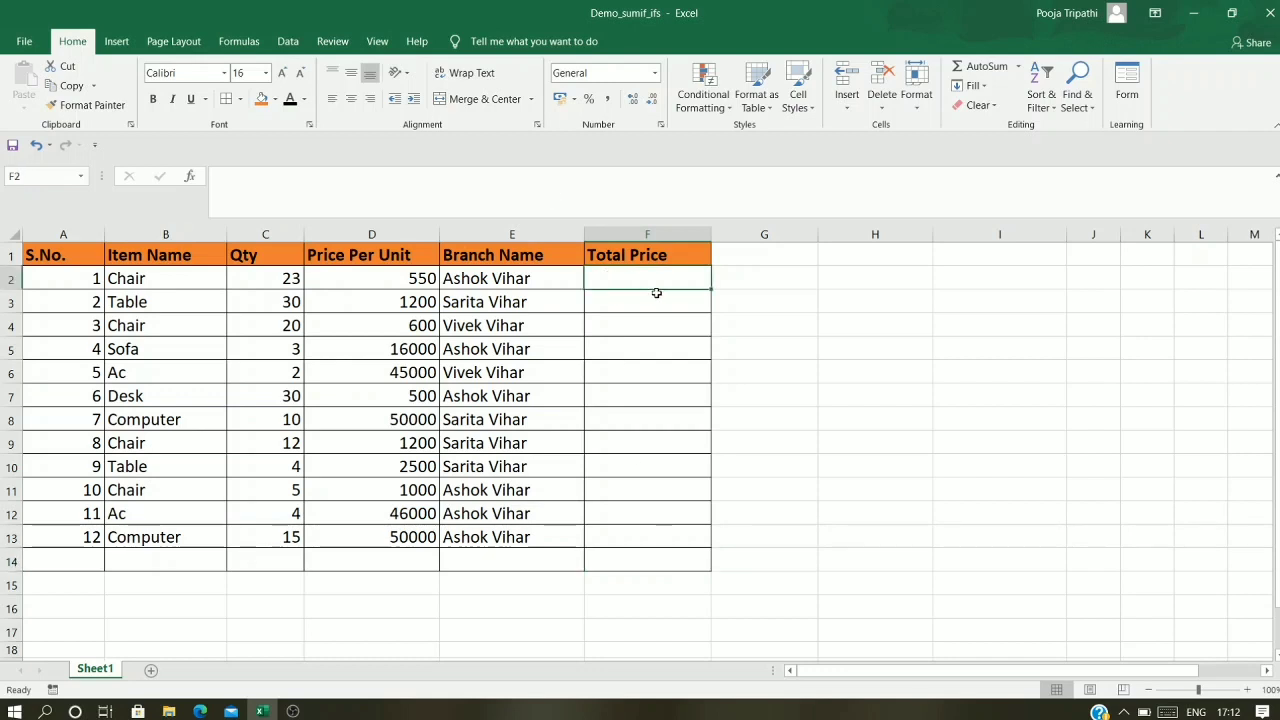
type("=c")
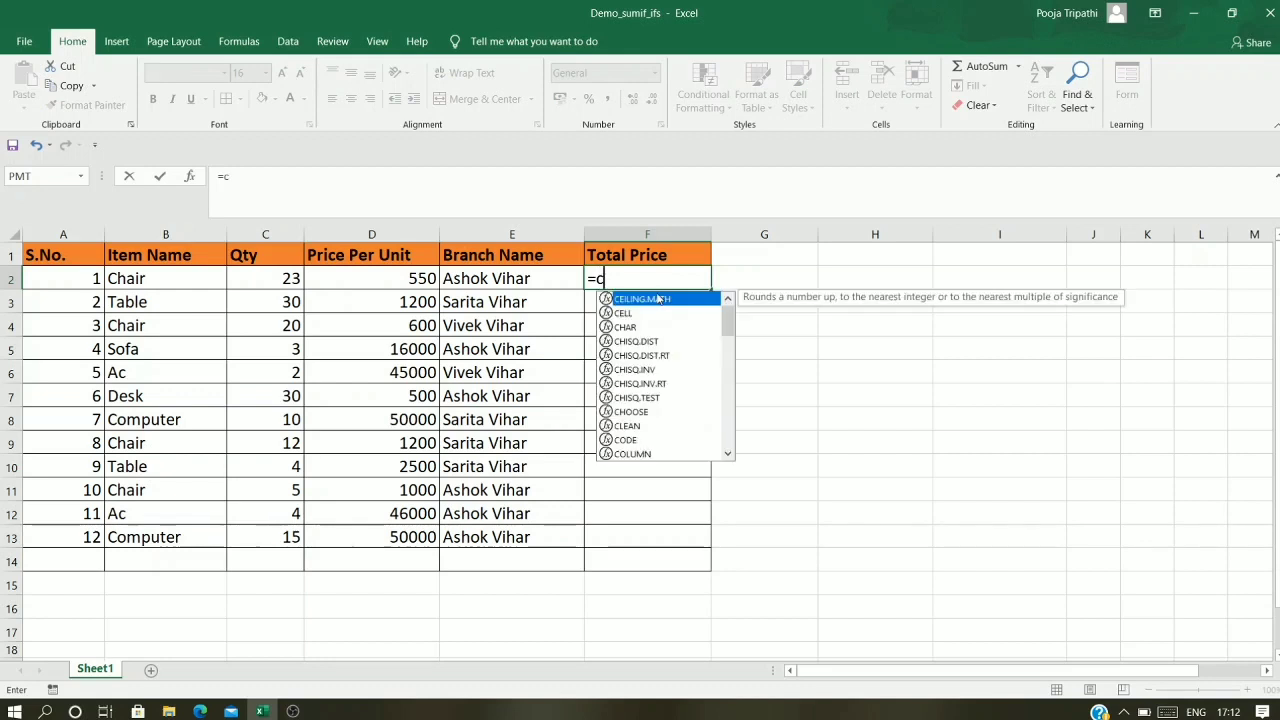
type("2")
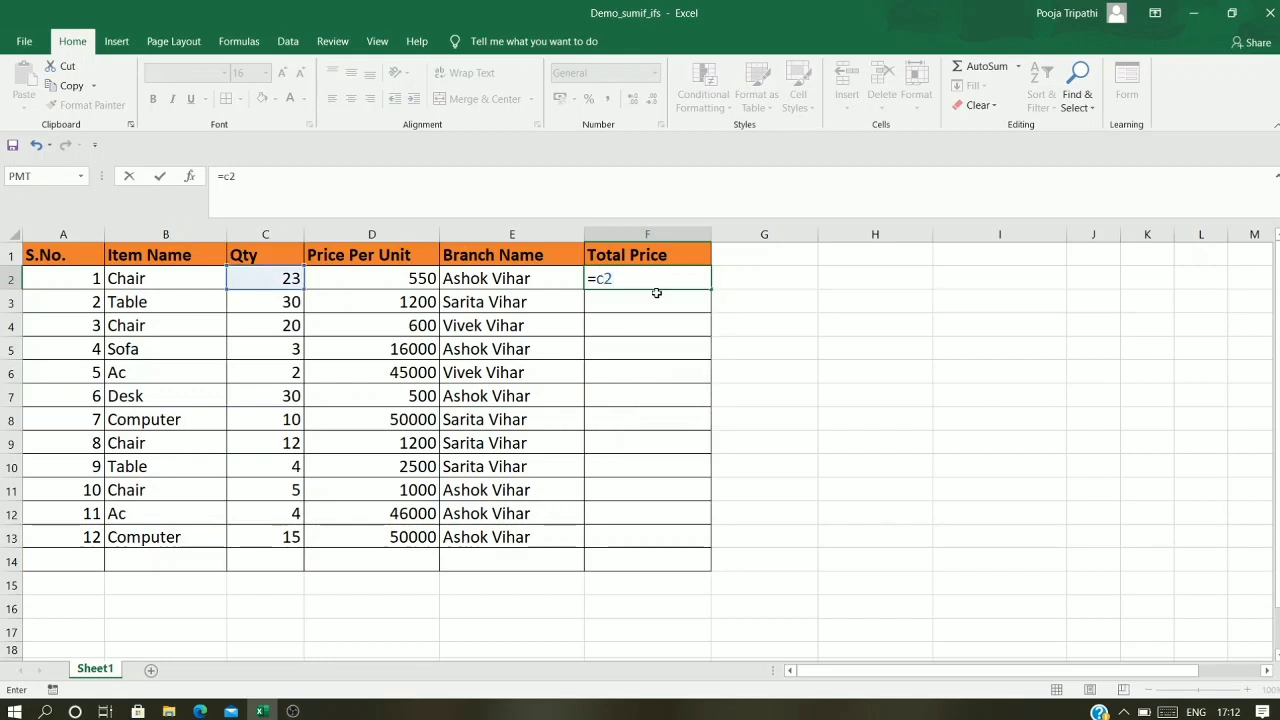
type("*d")
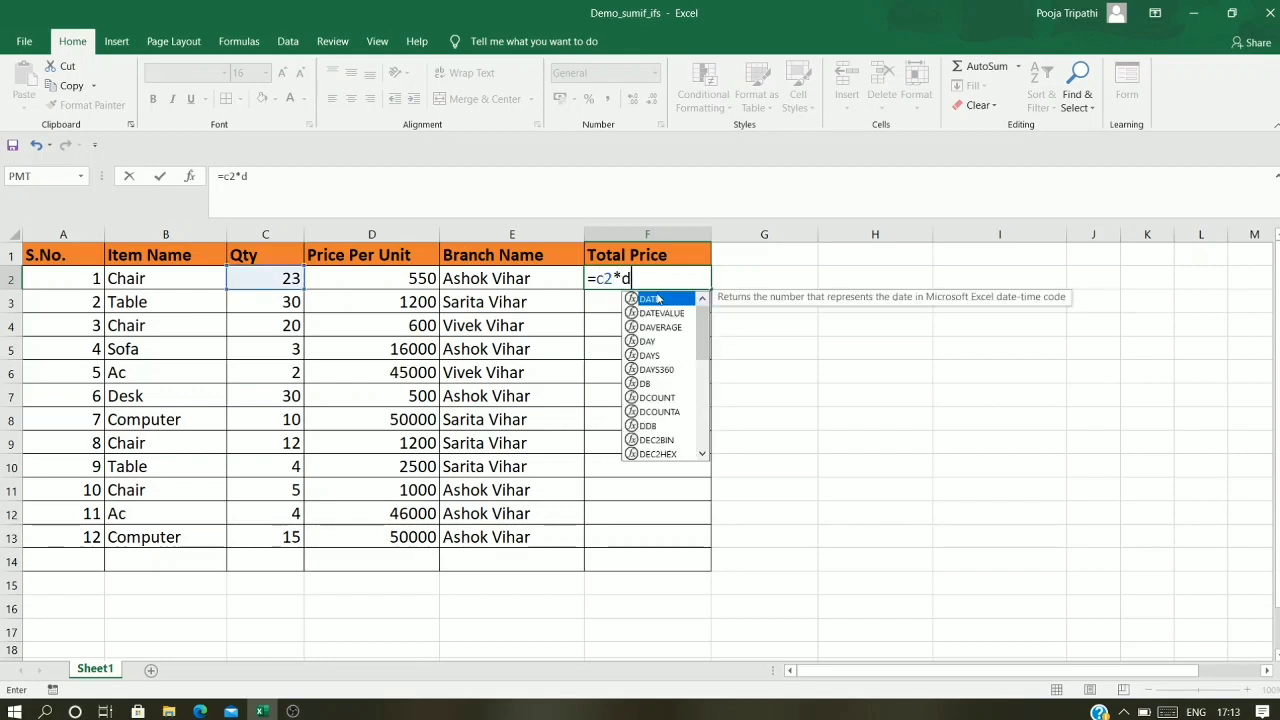
type("2")
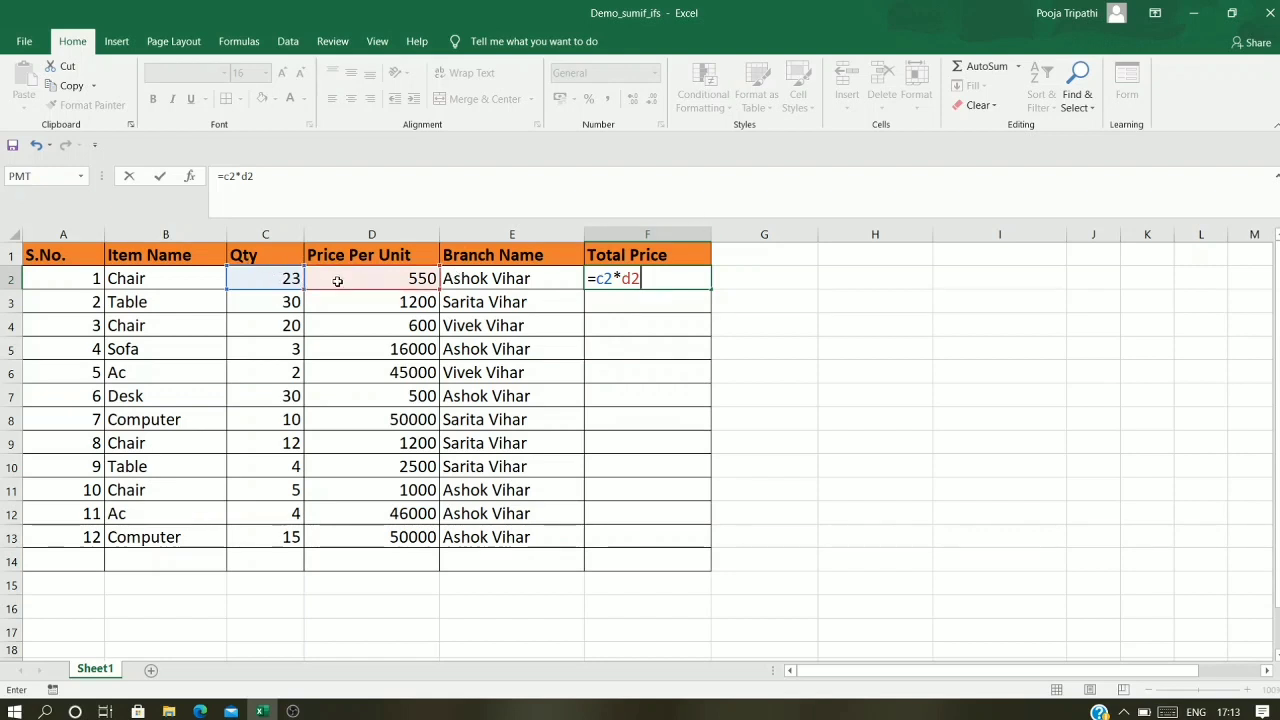
key("Return")
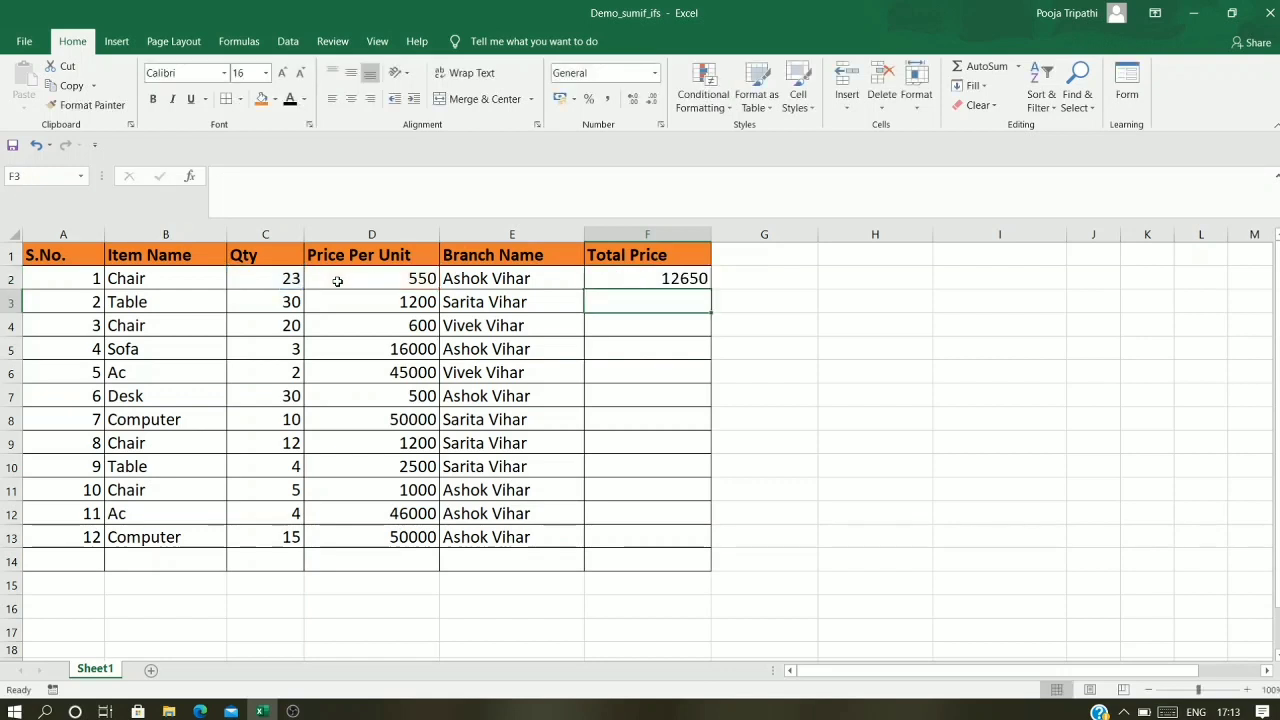
Step: Fill the quantity-times-unit-price formula from F2 down the Total Price column to F13
left_click(628, 282)
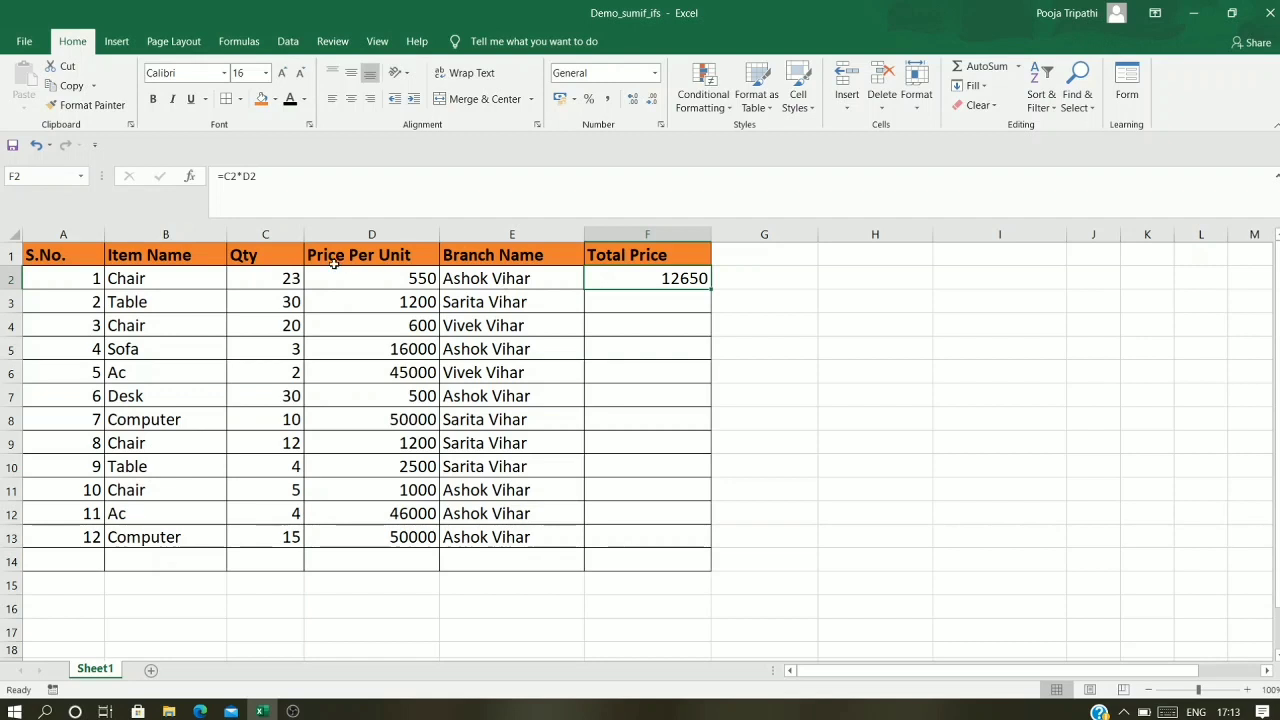
left_click(254, 280)
left_click(385, 281)
left_click(652, 286)
left_click_drag(711, 291, 711, 291)
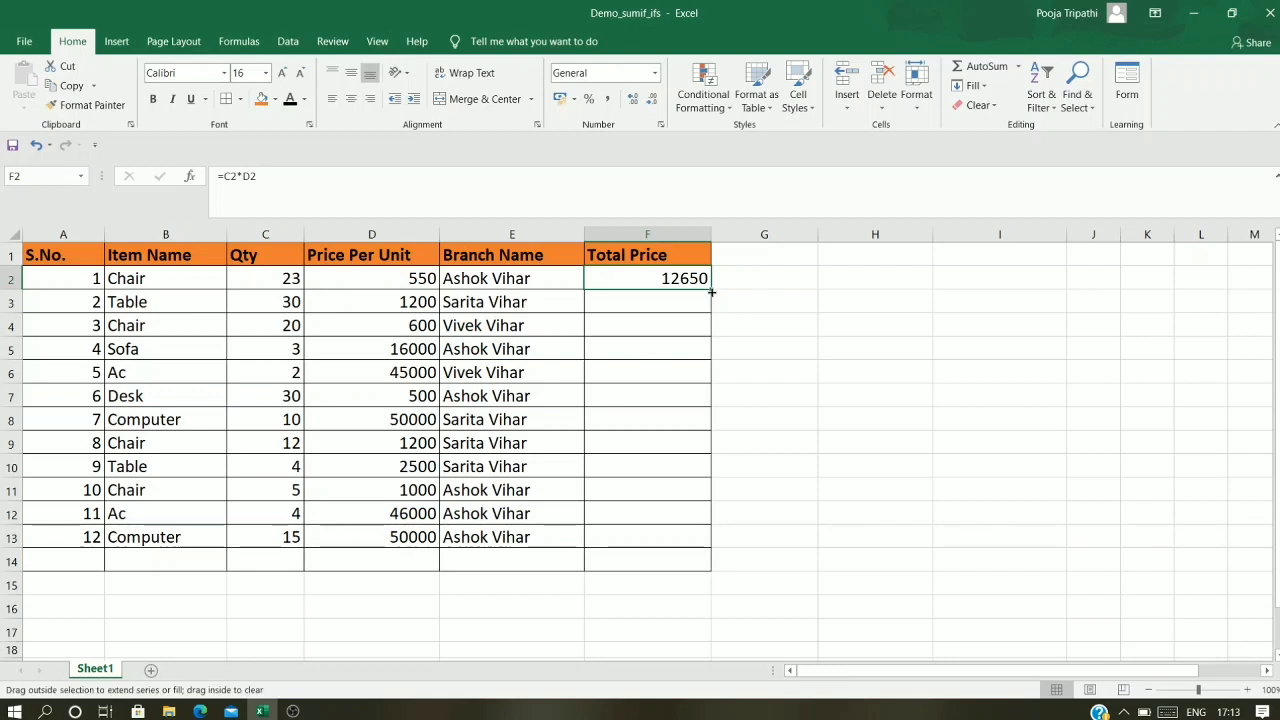
left_click_drag(711, 291, 715, 553)
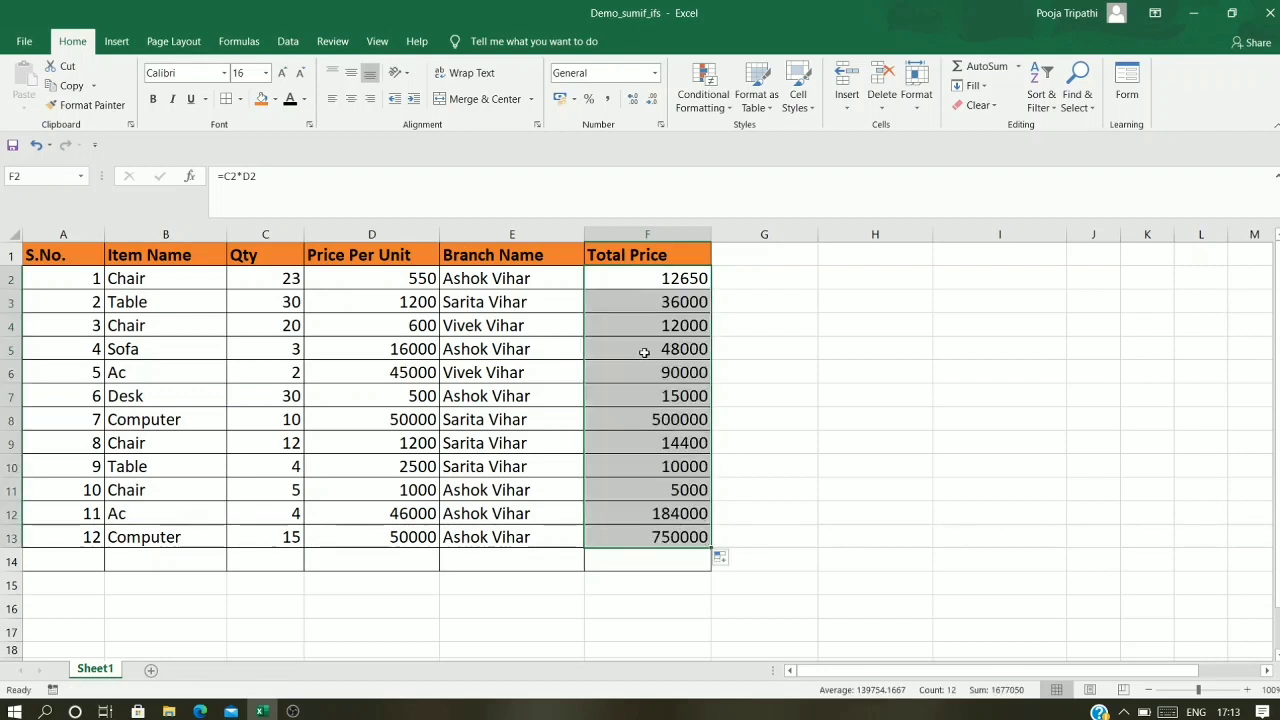
Step: Inspect the filled Total Price formulas from F3 down to F12 and their row references
left_click(645, 304)
left_click(644, 321)
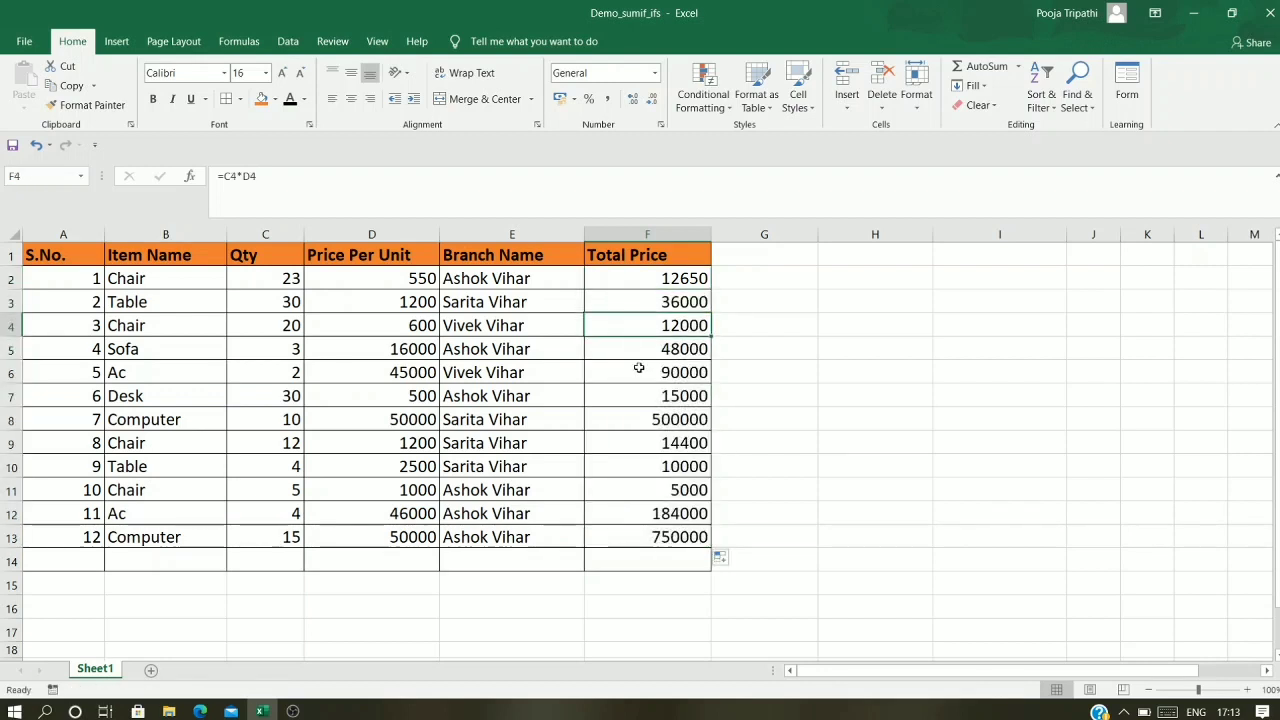
left_click(639, 350)
left_click(634, 372)
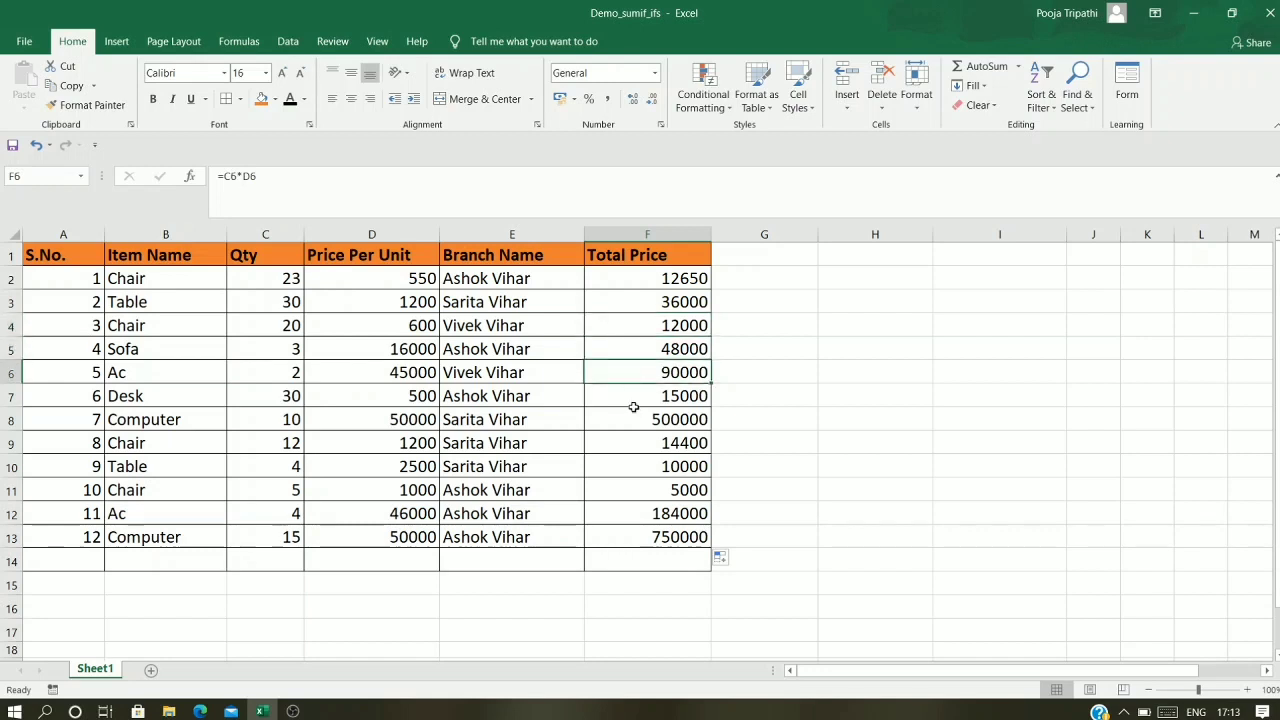
left_click(633, 402)
left_click(634, 422)
left_click(632, 445)
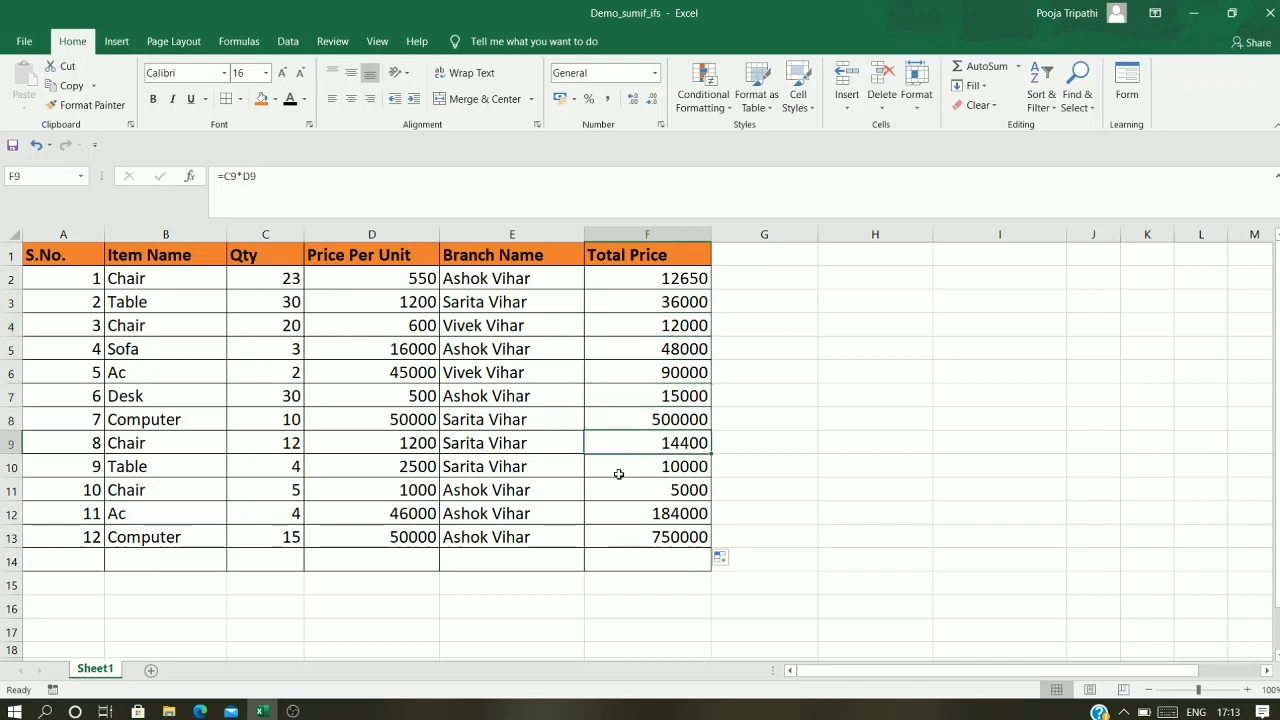
left_click(618, 472)
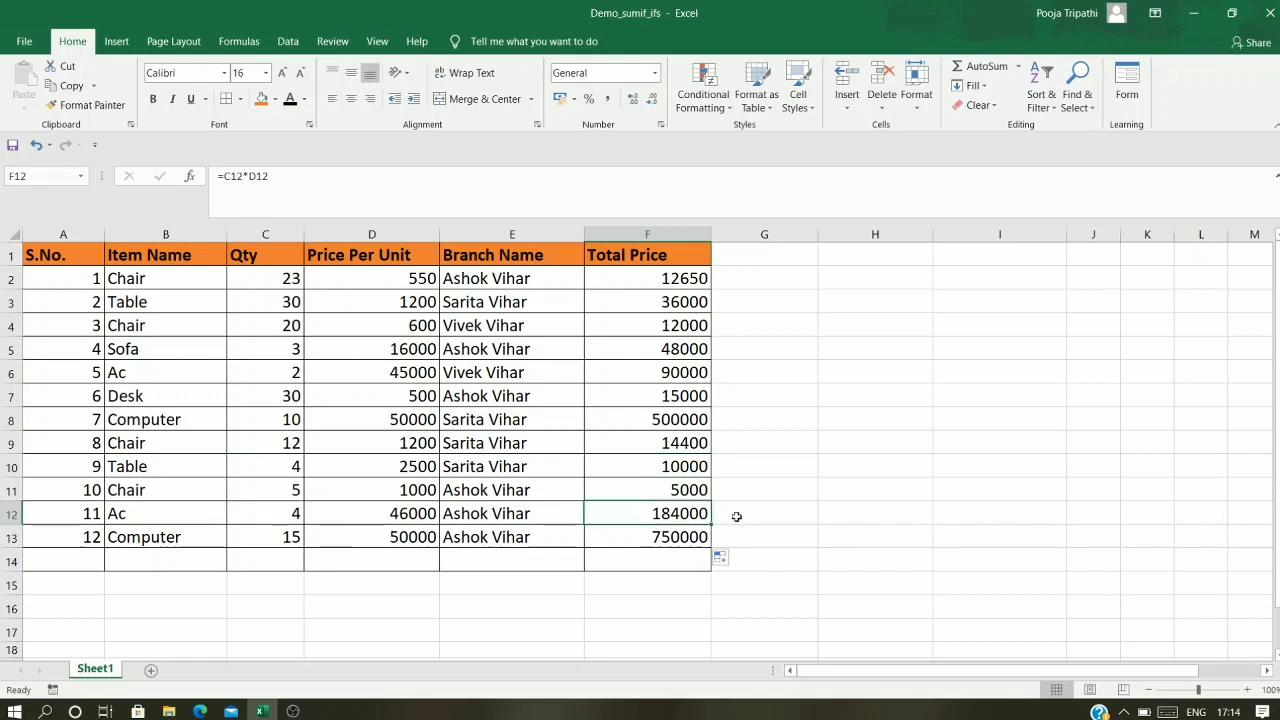
left_click(660, 493)
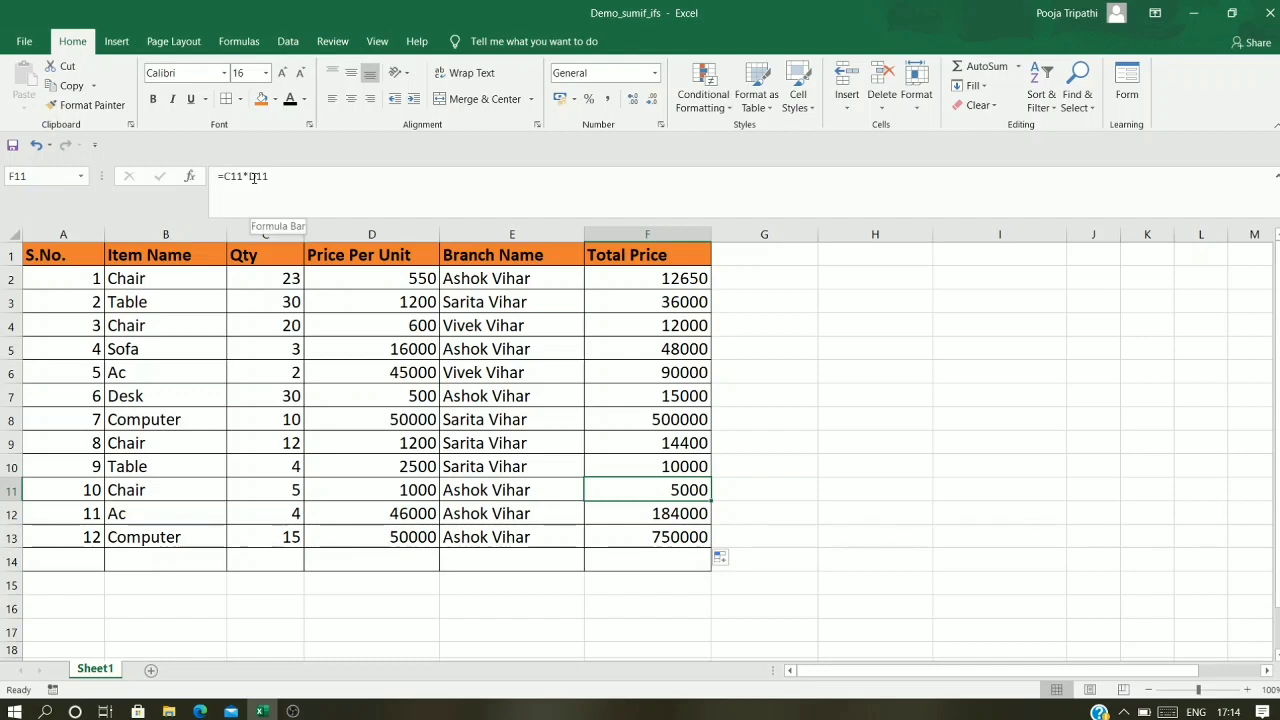
Step: Add a grand total in F14 with the formula =SUM(F2:F13)
left_click(615, 561)
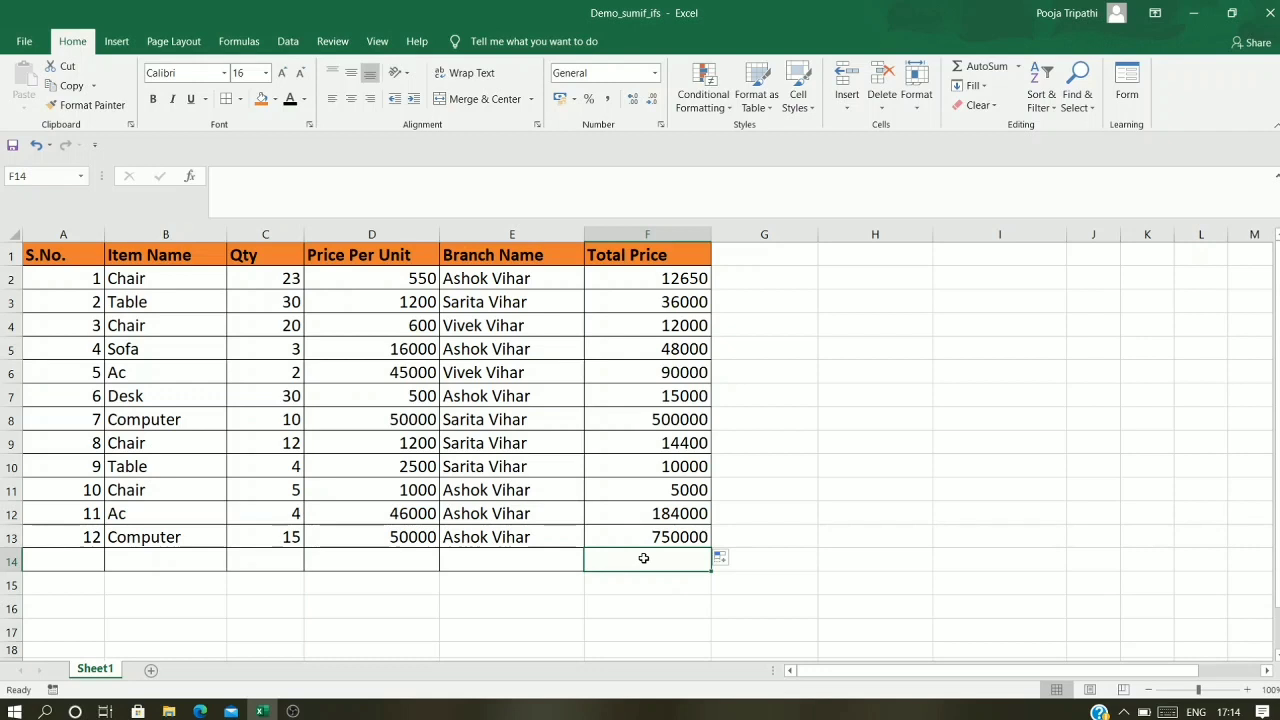
type("=")
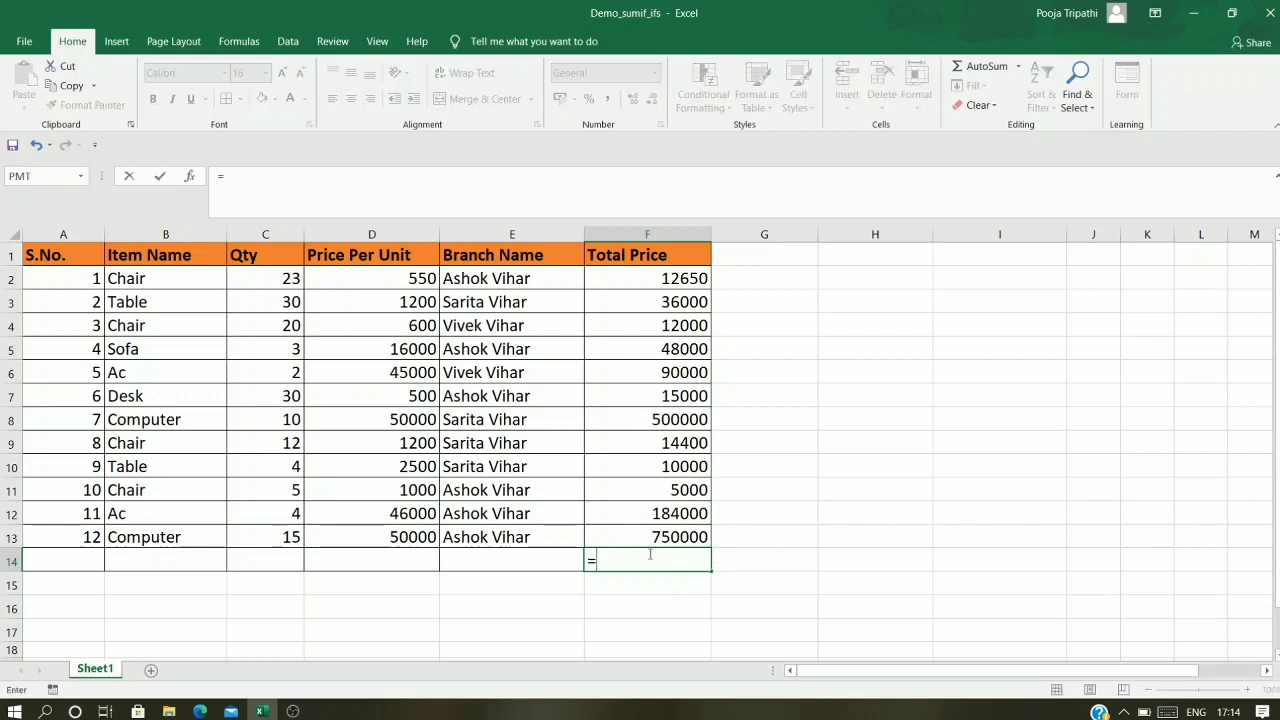
type("sum(")
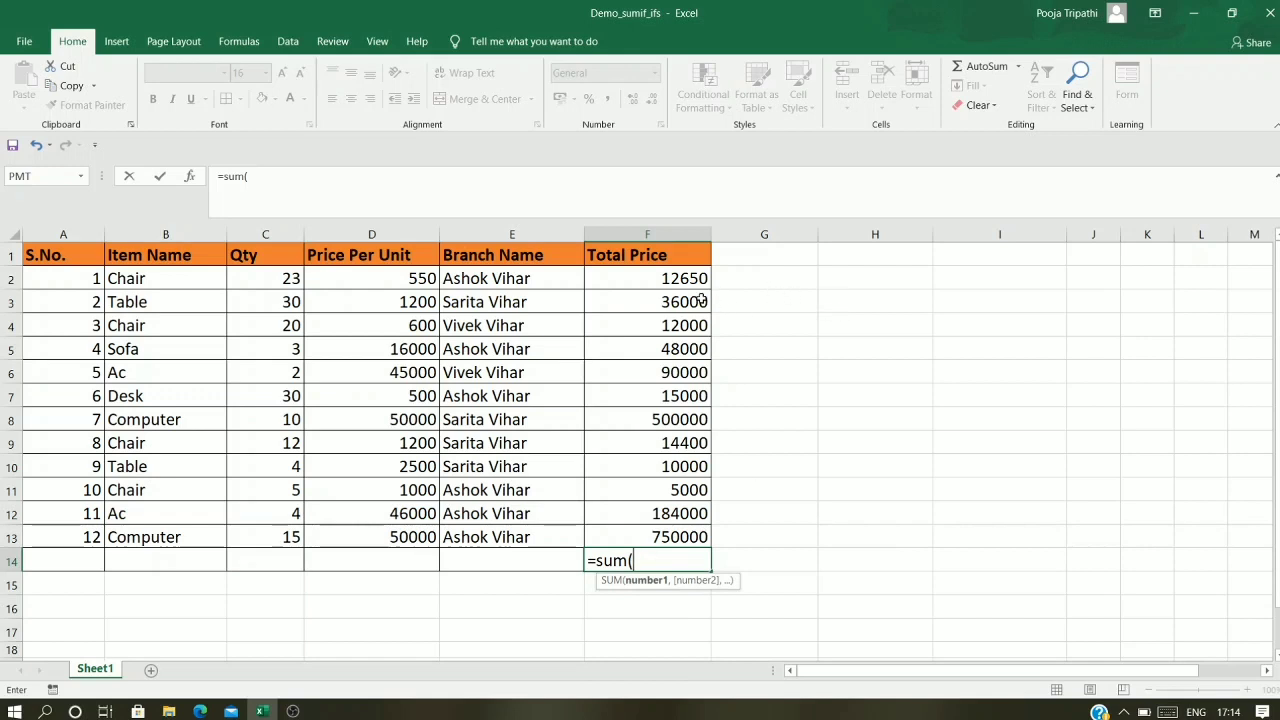
left_click_drag(688, 281, 686, 450)
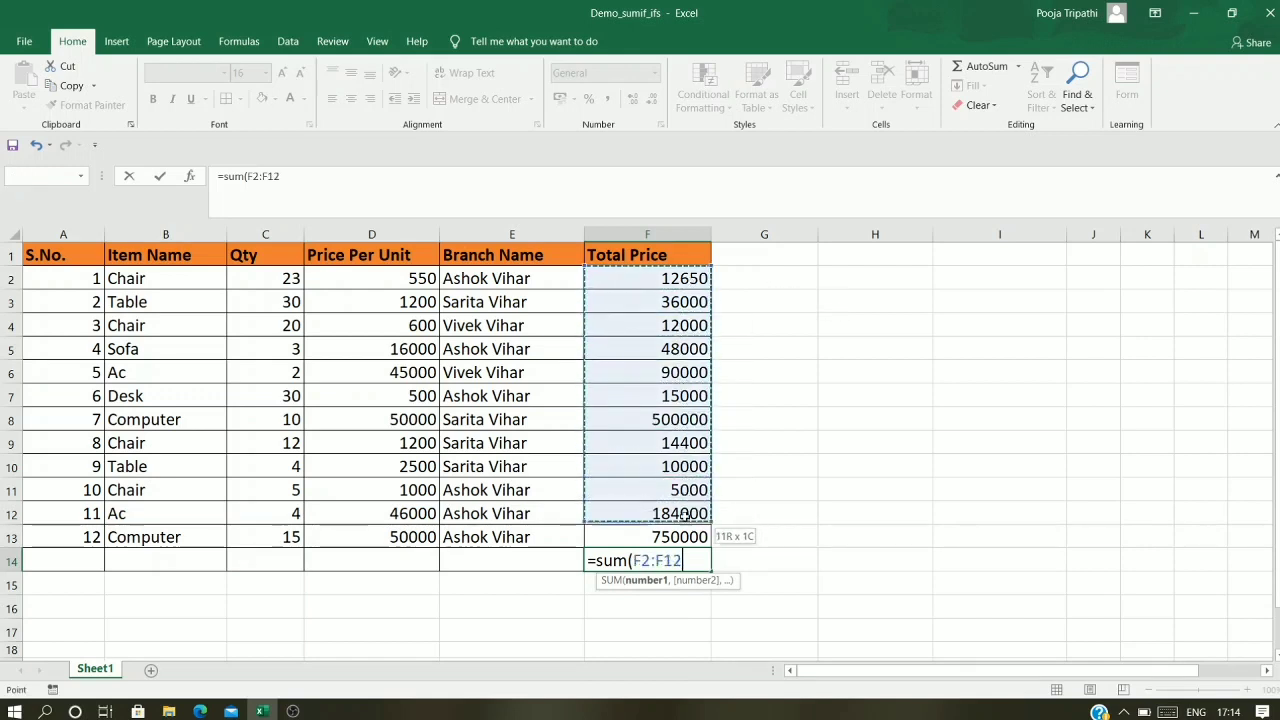
left_click_drag(697, 537, 697, 537)
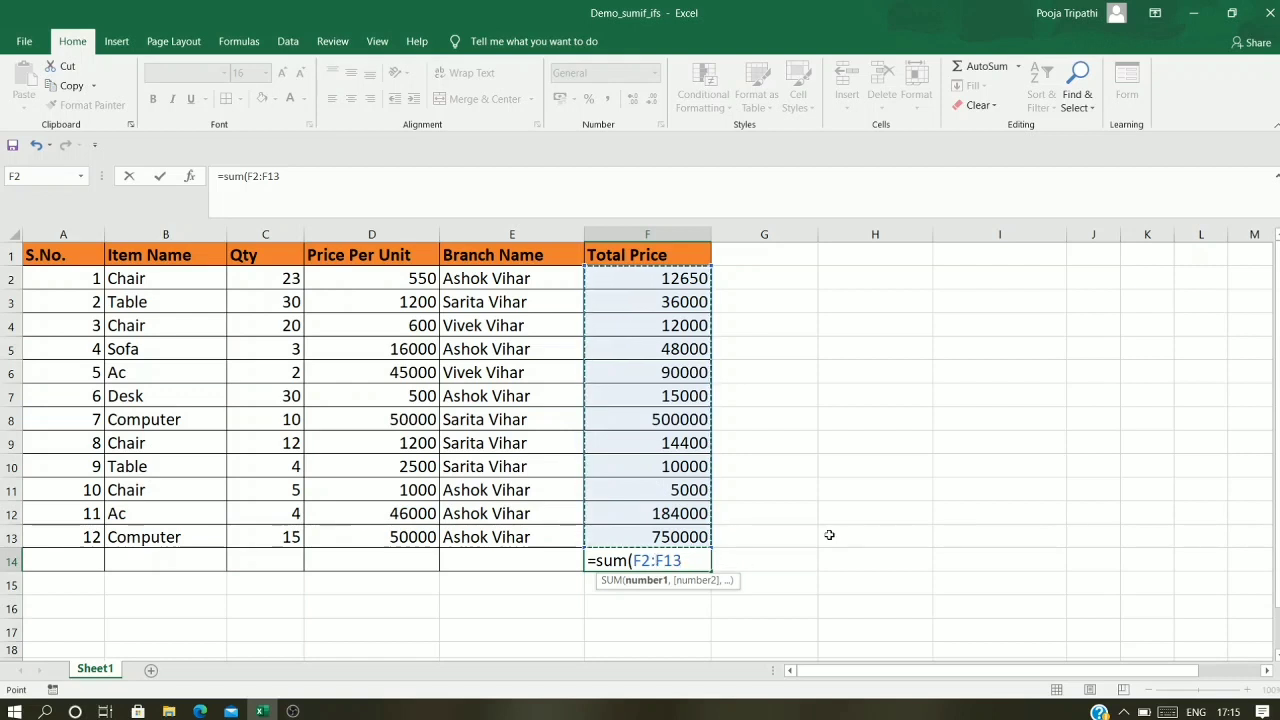
type(")")
key("Return")
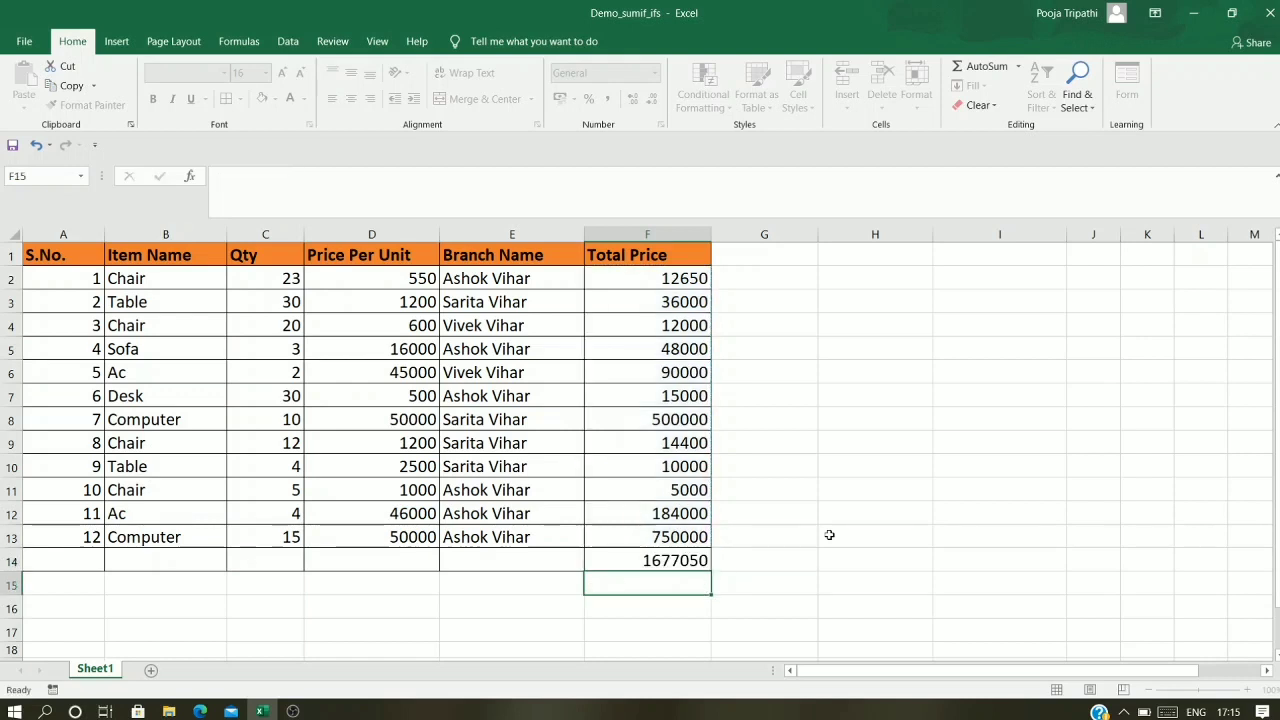
Step: Review the grand total formula in F14 alongside C2, D2 and the row totals in F2 to F4
left_click(675, 561)
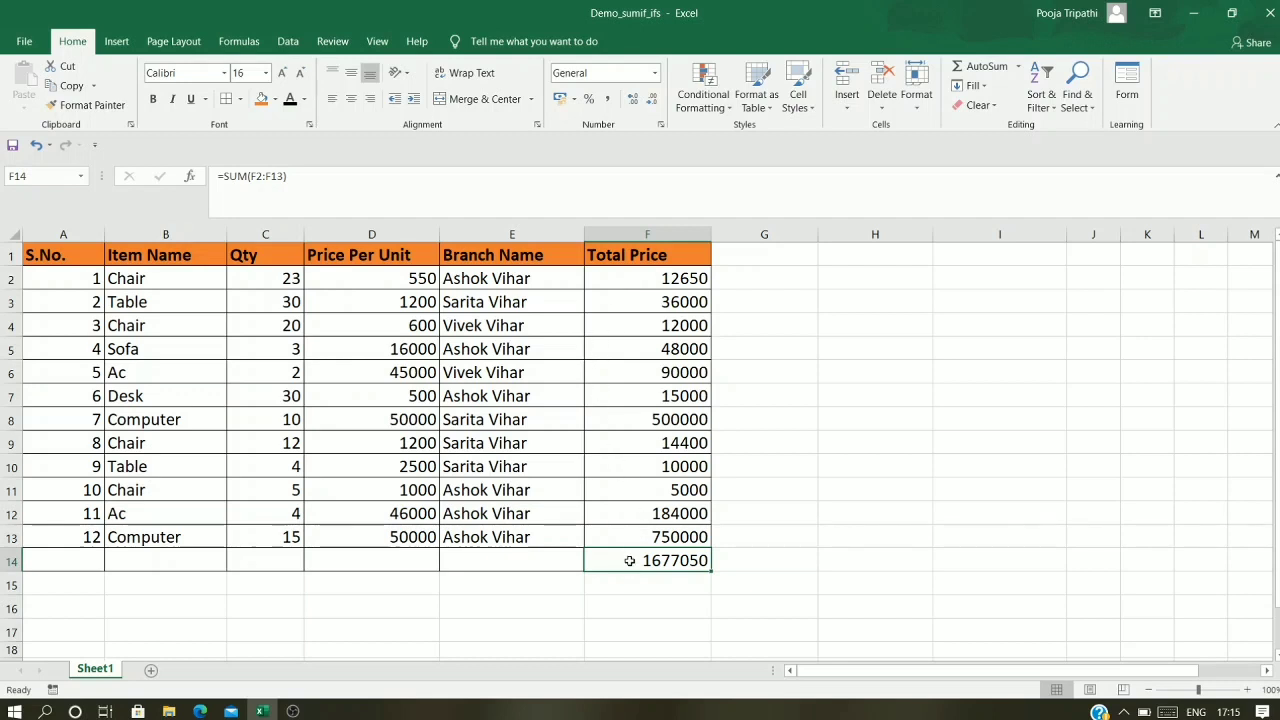
left_click(278, 276)
left_click(318, 282)
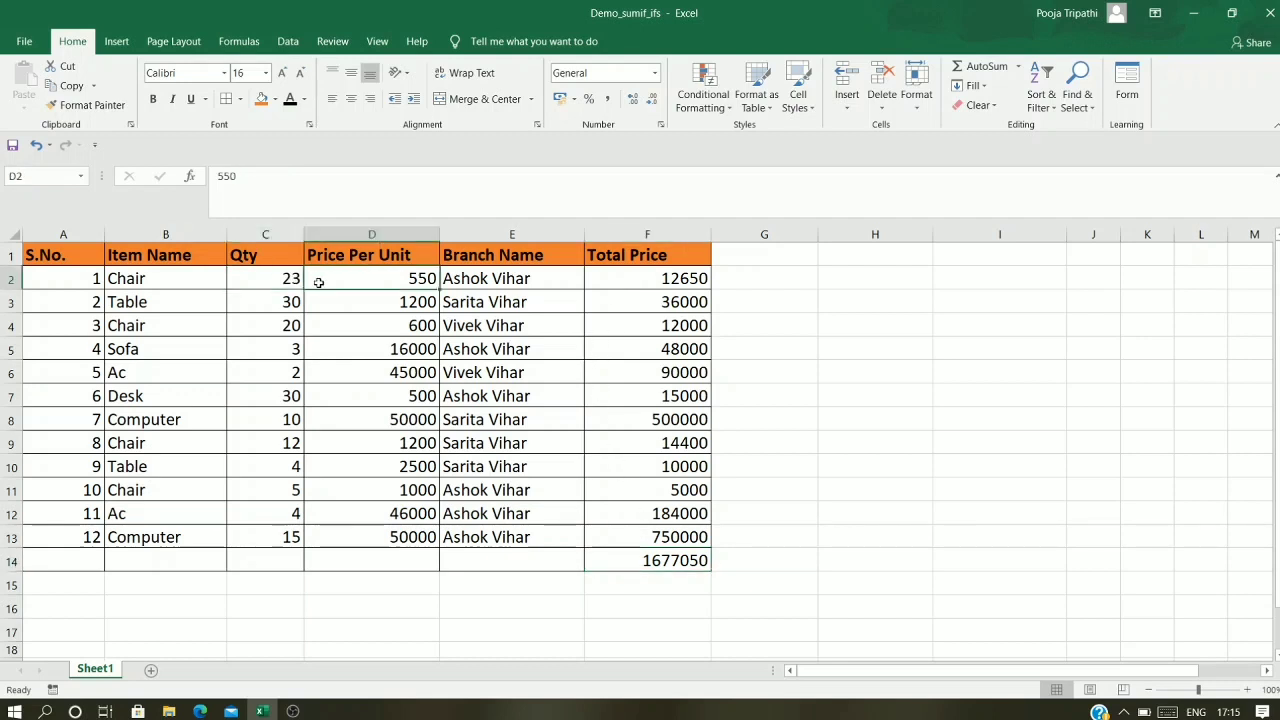
left_click(624, 279)
left_click(636, 302)
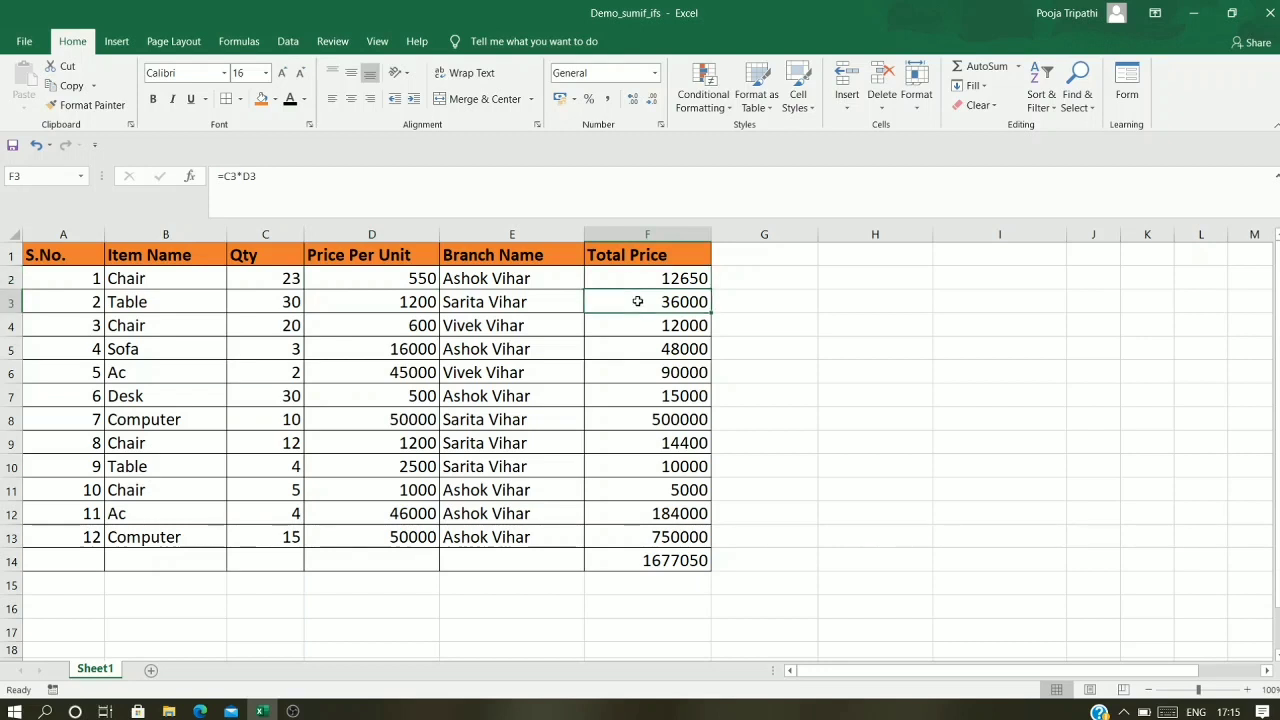
left_click(630, 324)
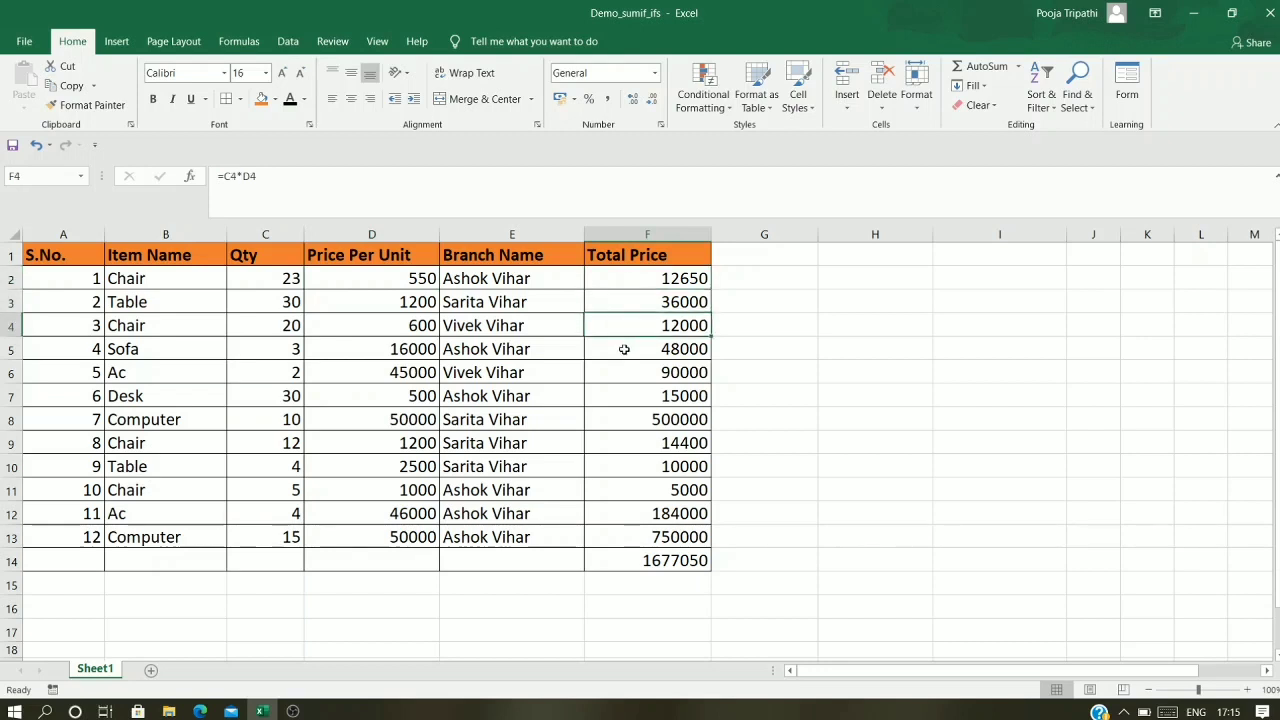
left_click(676, 566)
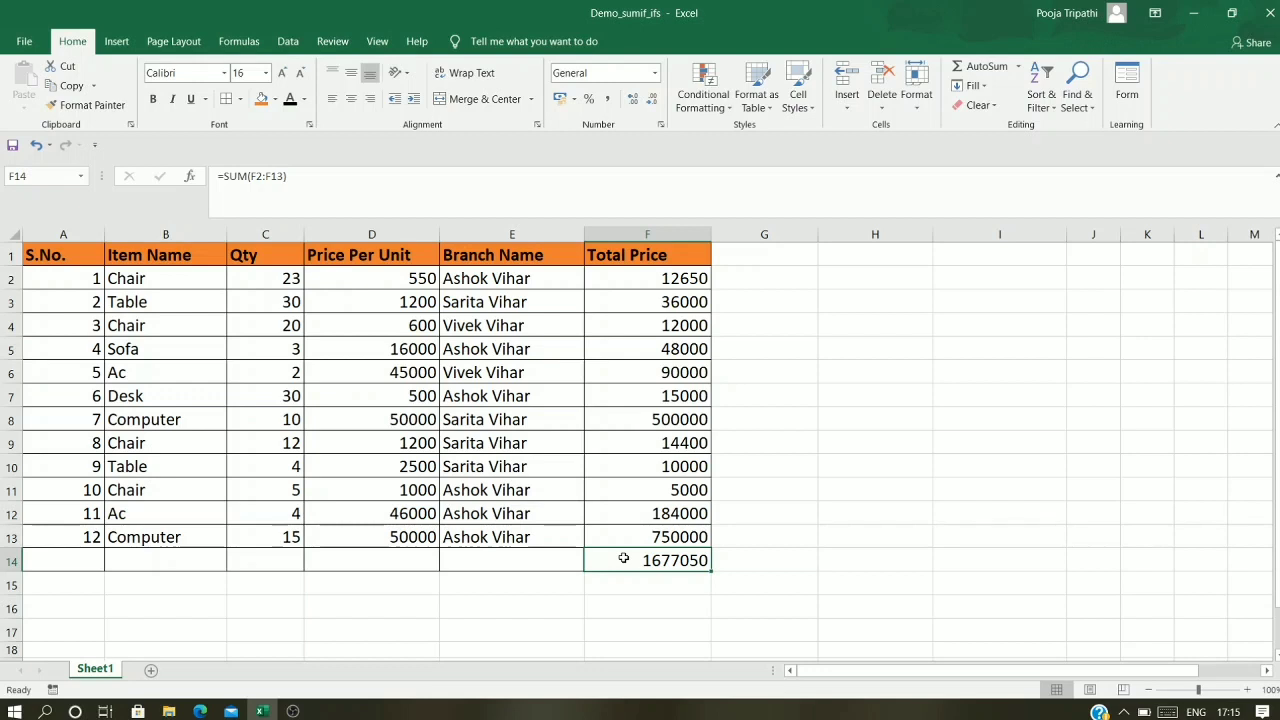
Step: Compare the Qty and Price Per Unit entries in rows 2 to 13 with the row totals and the grand total cell
left_click_drag(266, 280, 243, 534)
left_click_drag(363, 286, 363, 537)
left_click(648, 279)
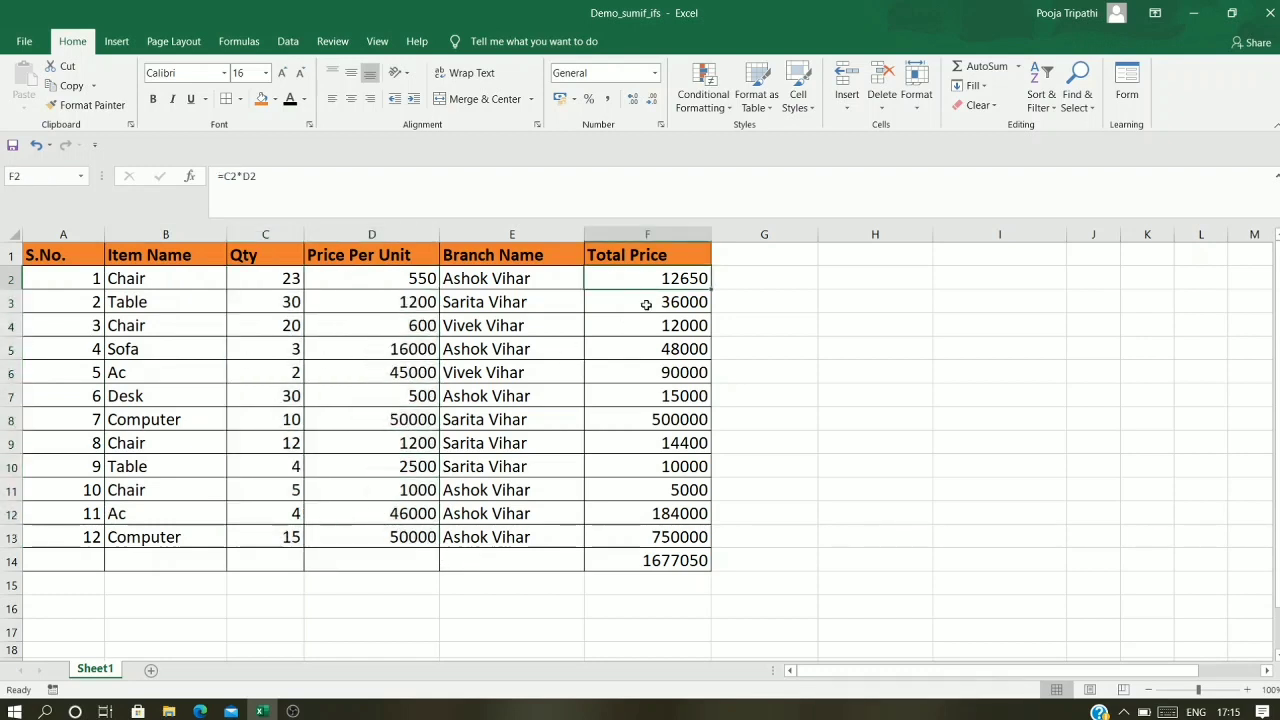
left_click(646, 306)
left_click(636, 346)
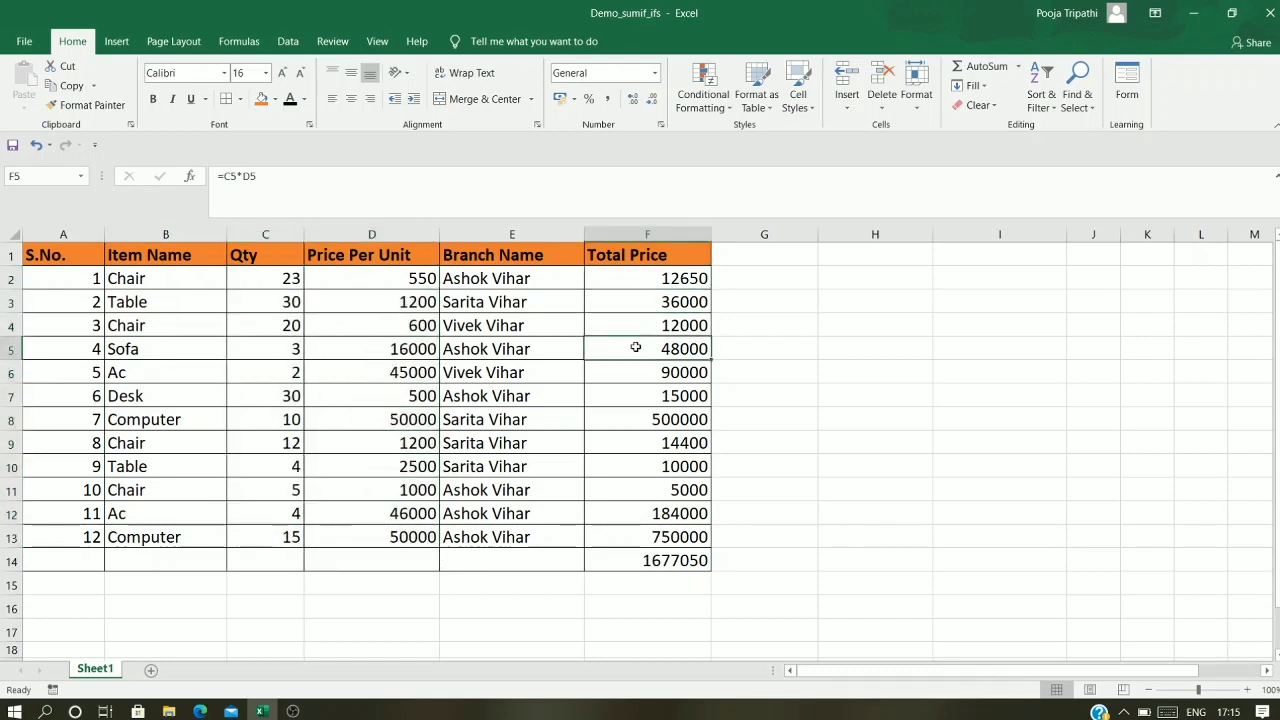
left_click(643, 562)
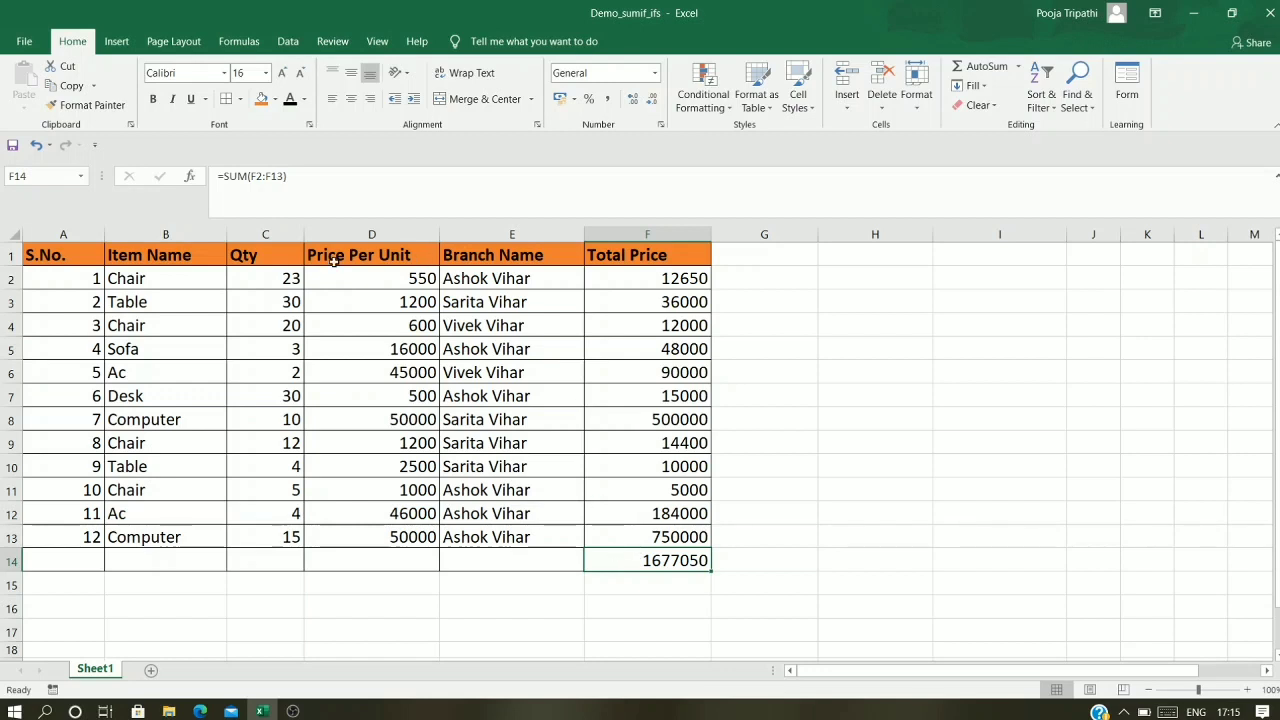
left_click_drag(285, 283, 322, 537)
left_click(615, 279)
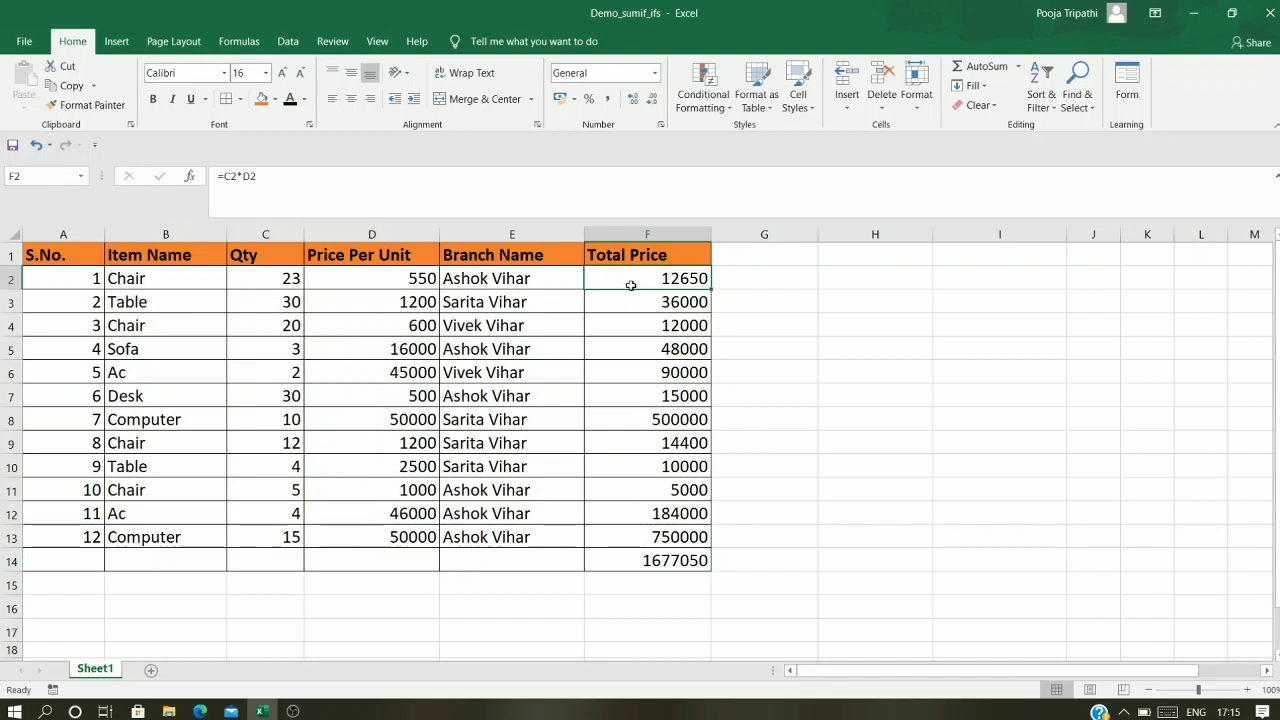
left_click(634, 538)
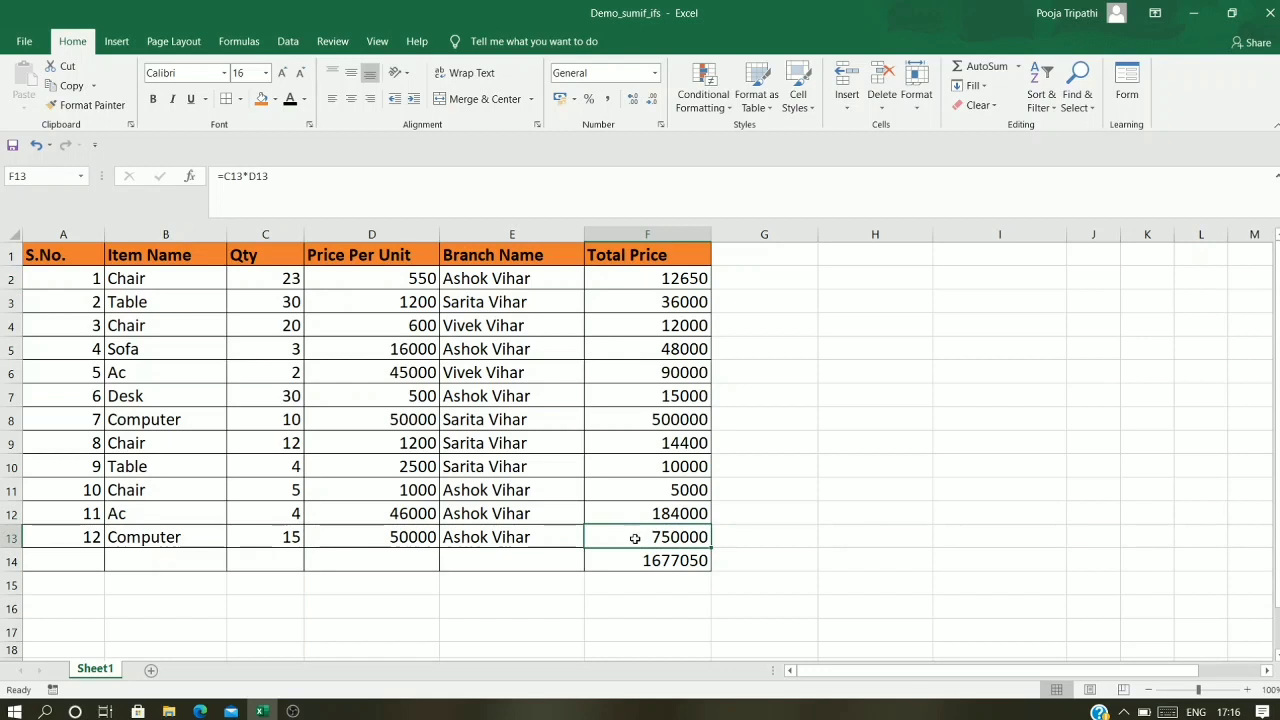
left_click(620, 566)
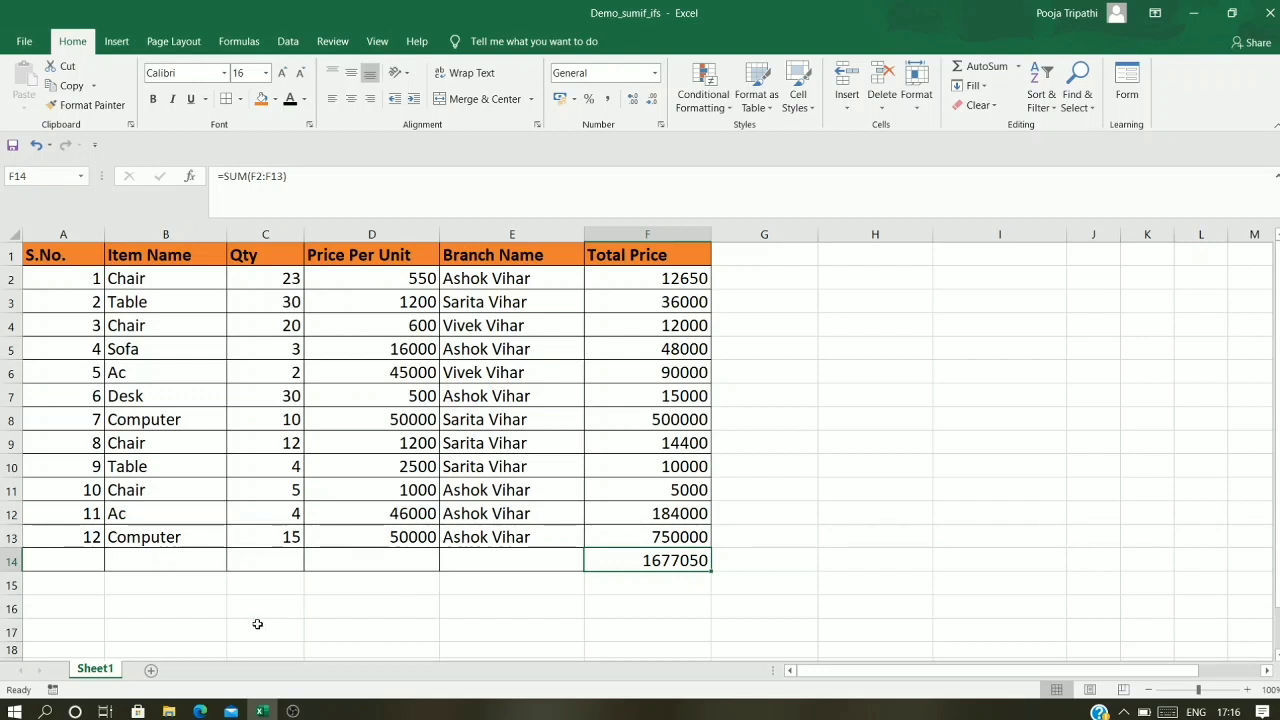
Step: Enter the label "sumproduct" in B16 below the table and move on to C16
left_click(214, 606)
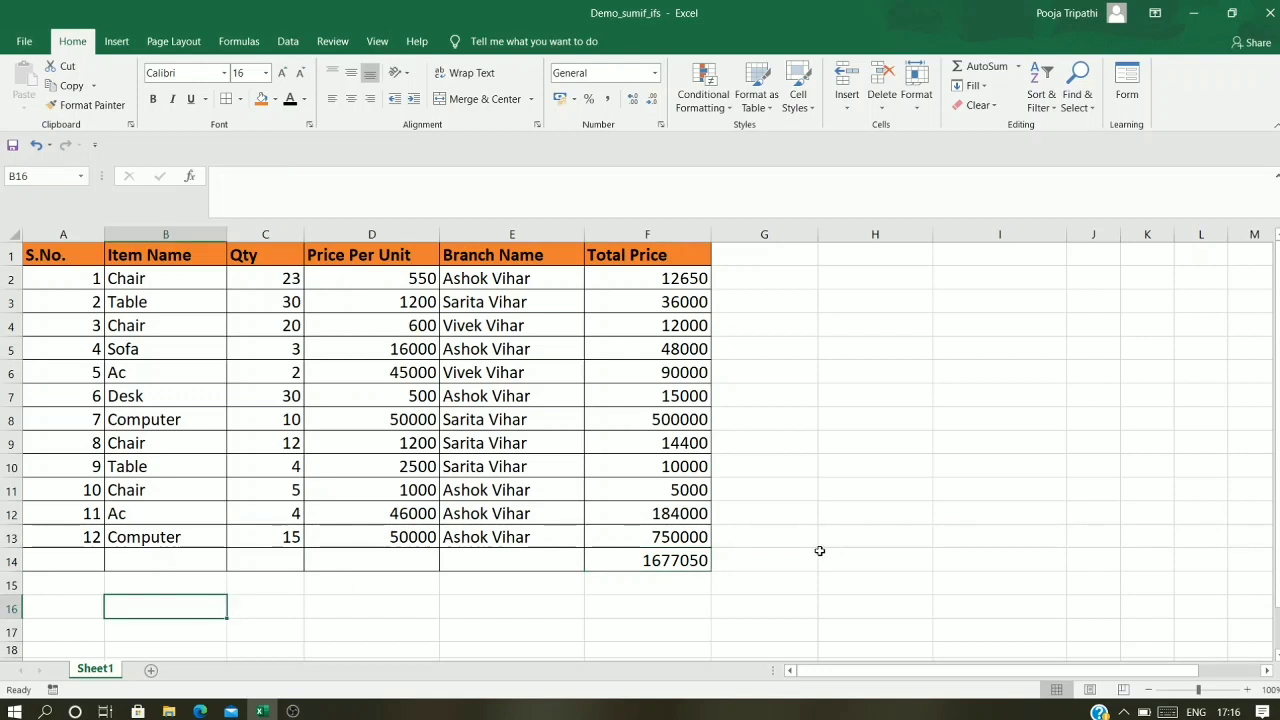
type("sum")
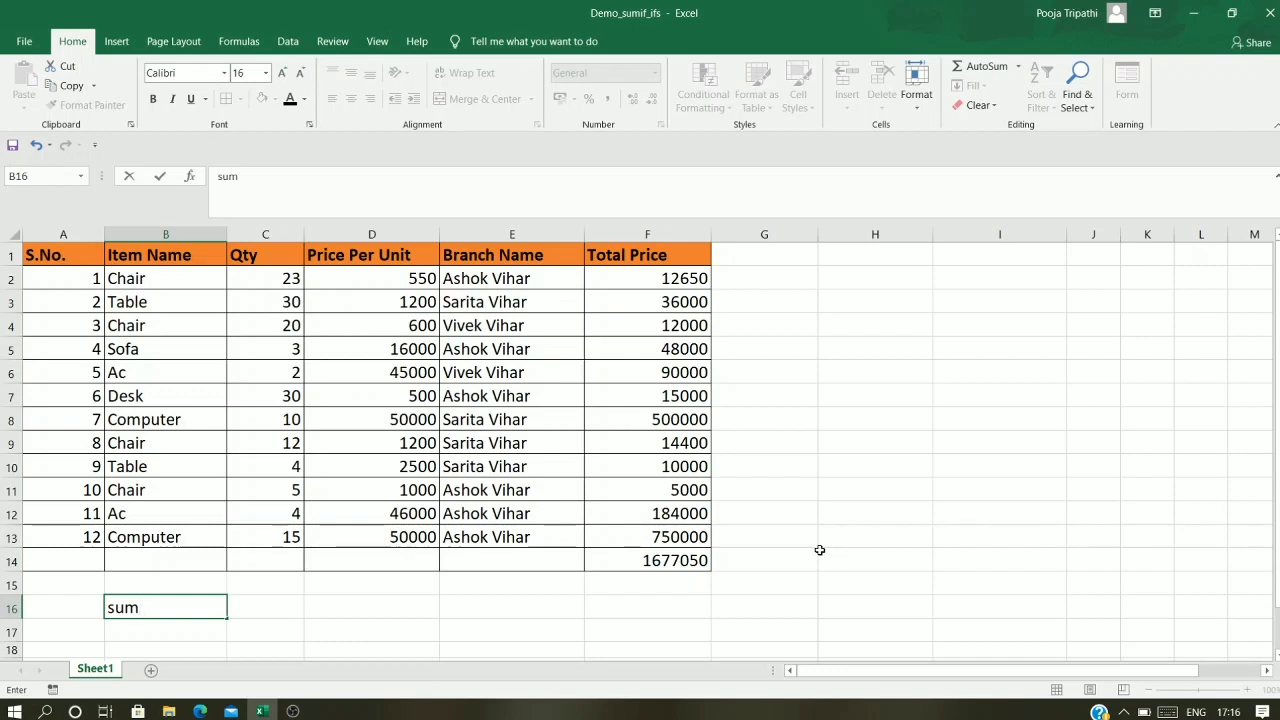
type("produc")
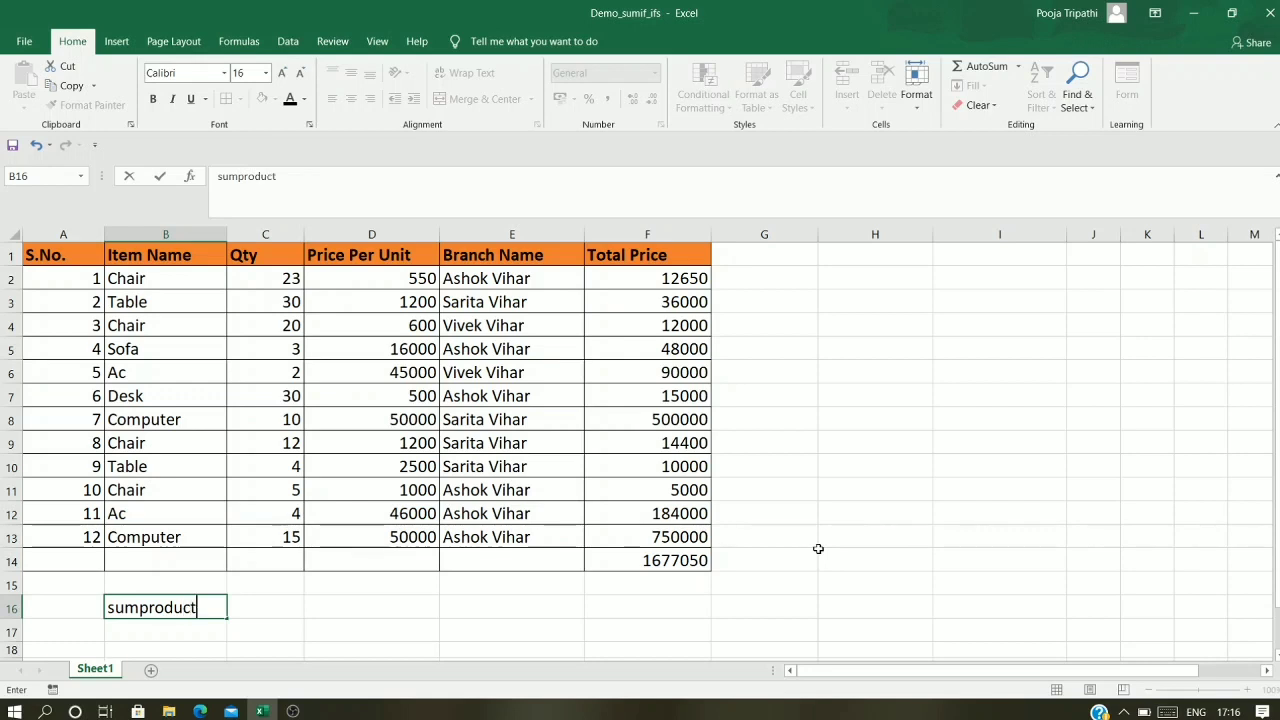
type("t")
key("Tab")
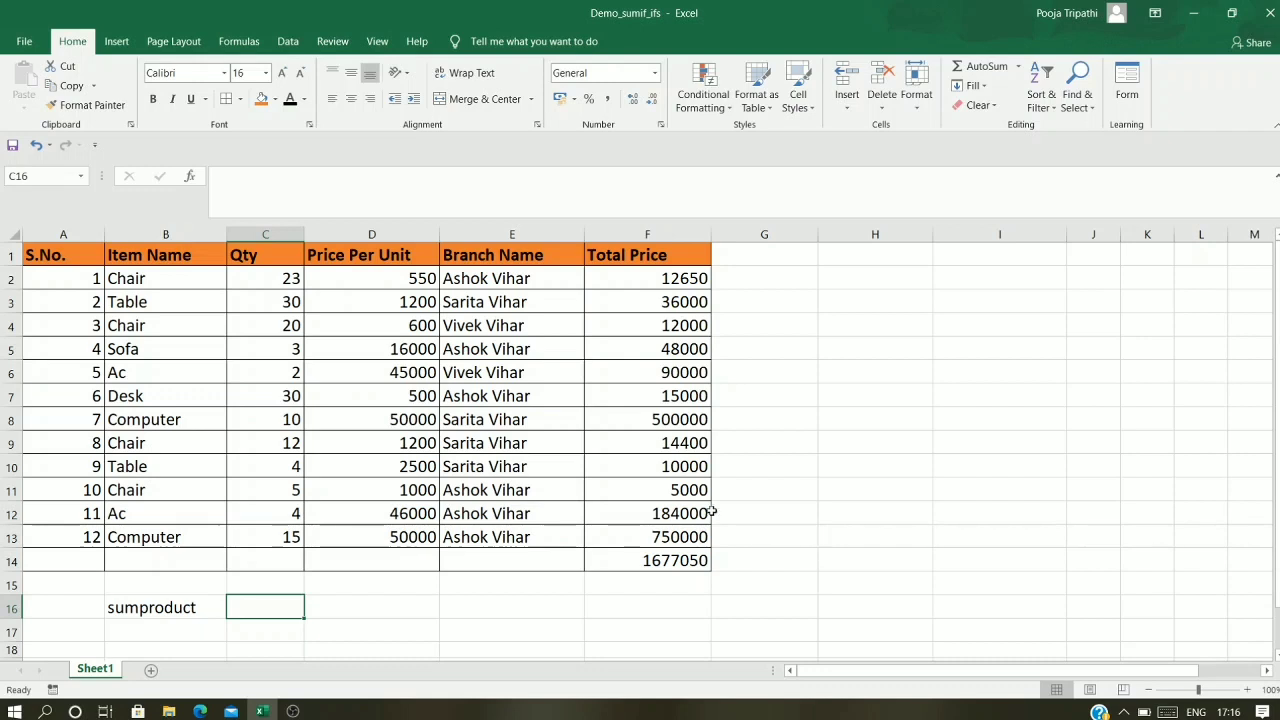
Step: Calculate the grand total in C16 from the Qty and Price Per Unit columns with =SUMPRODUCT(C2:C13,D2:D13)
type("=s")
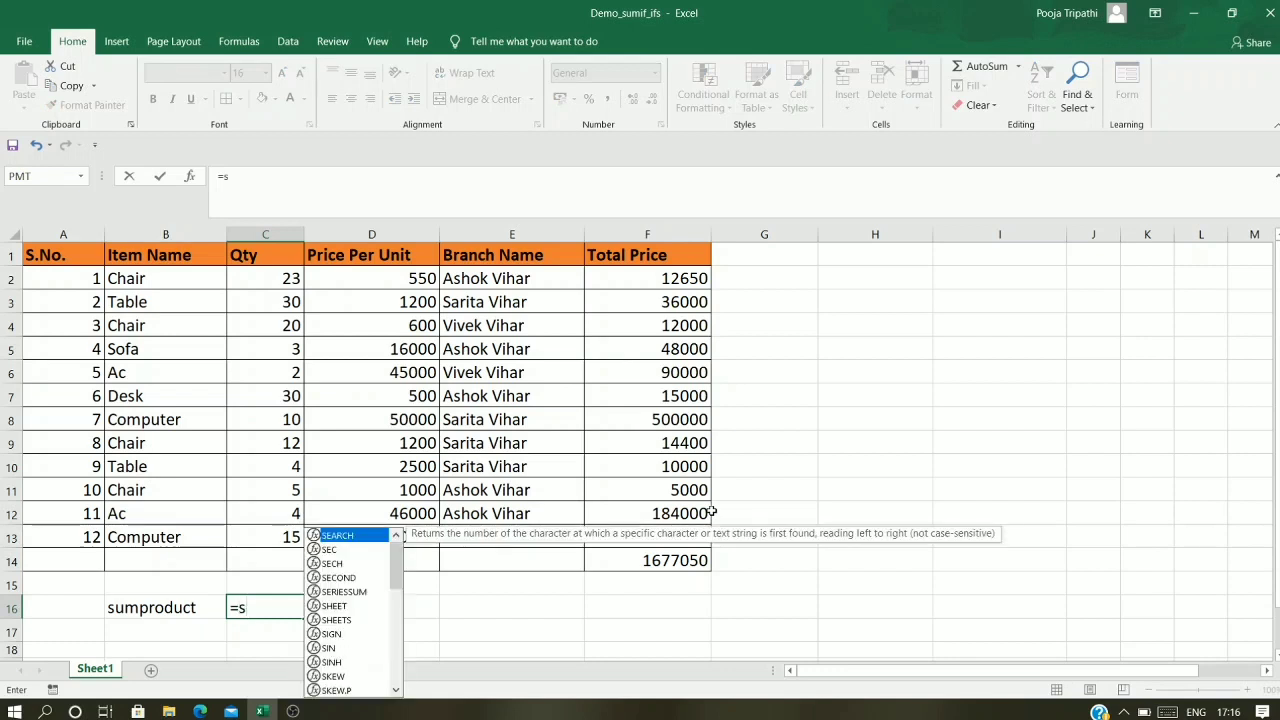
type("umpr")
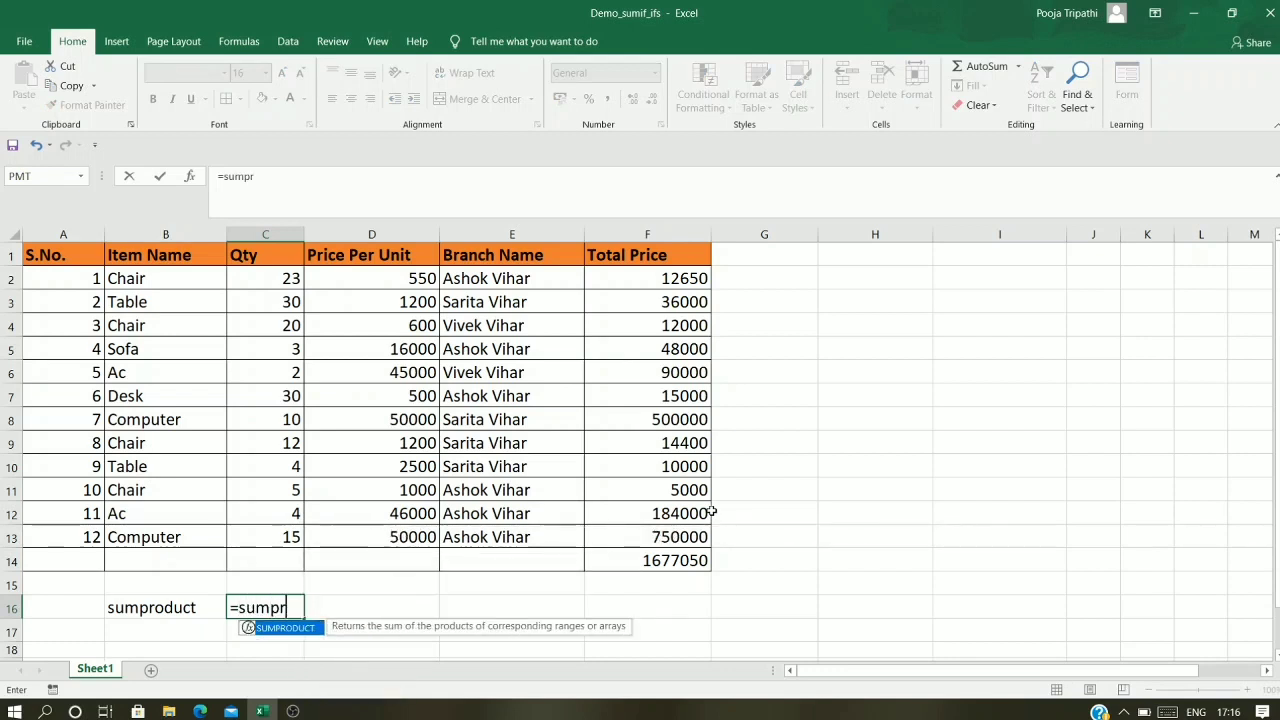
type("oduct")
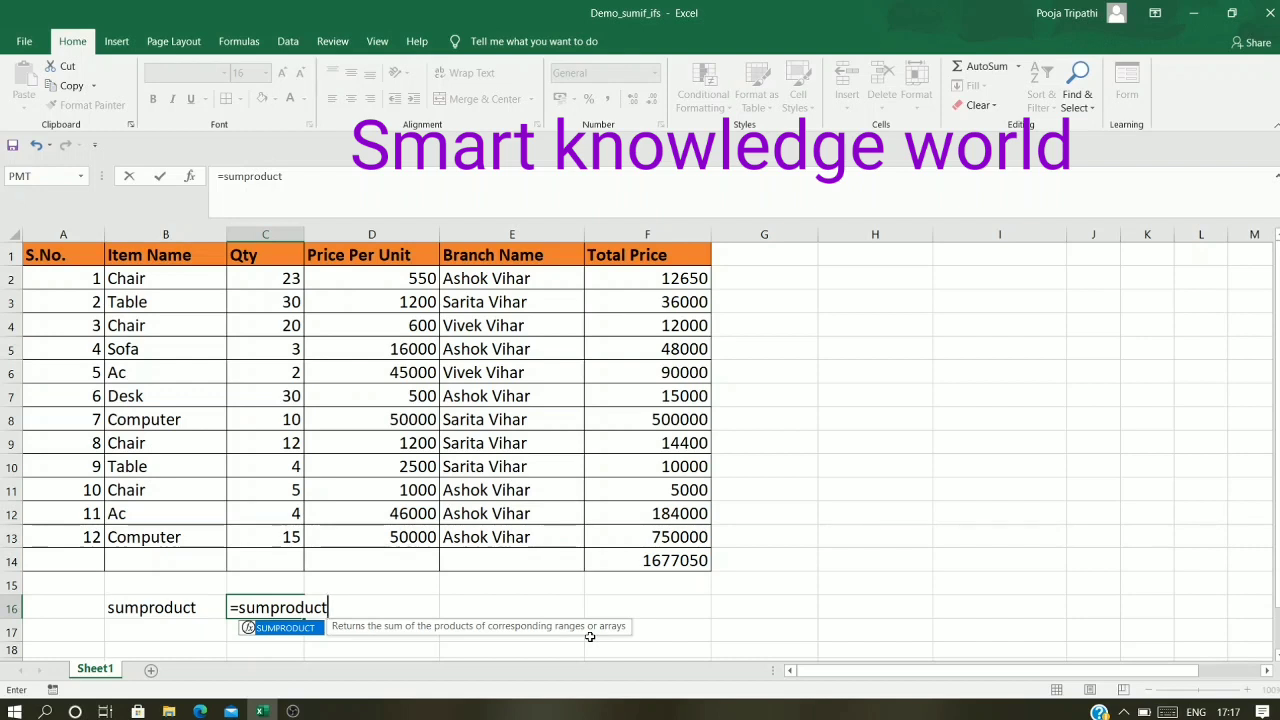
type("(")
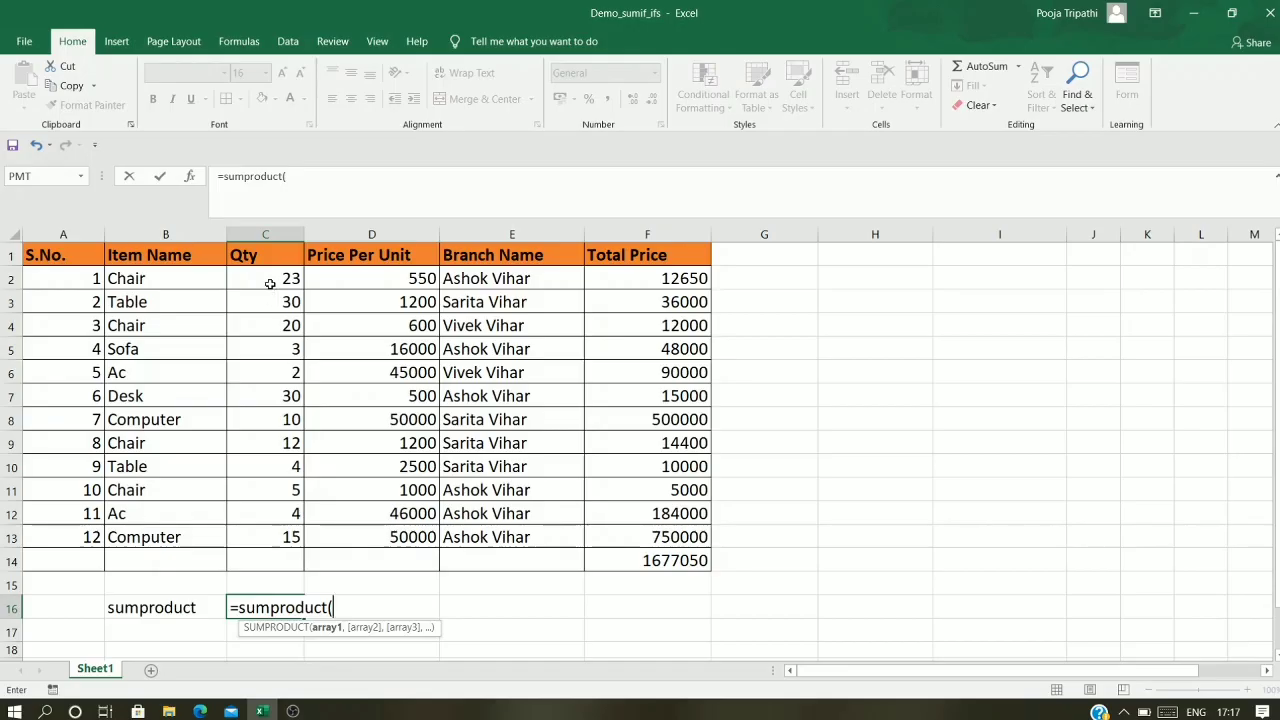
left_click_drag(270, 284, 240, 537)
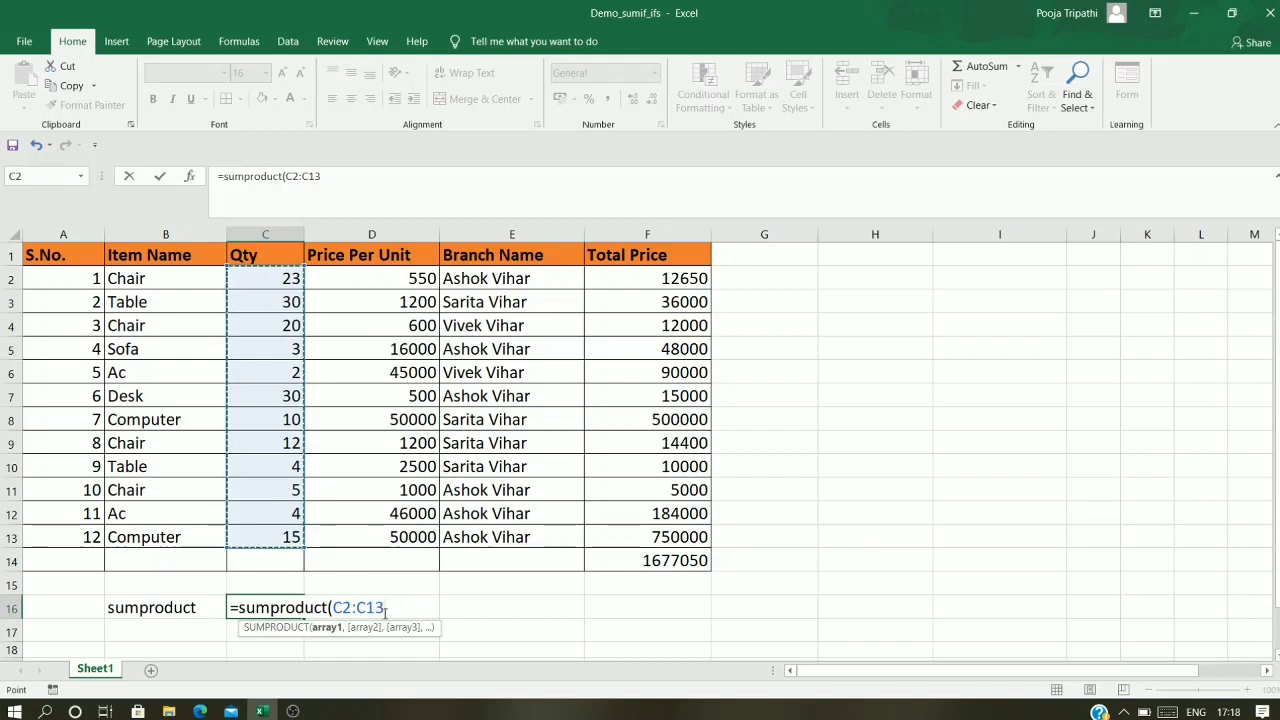
type(",")
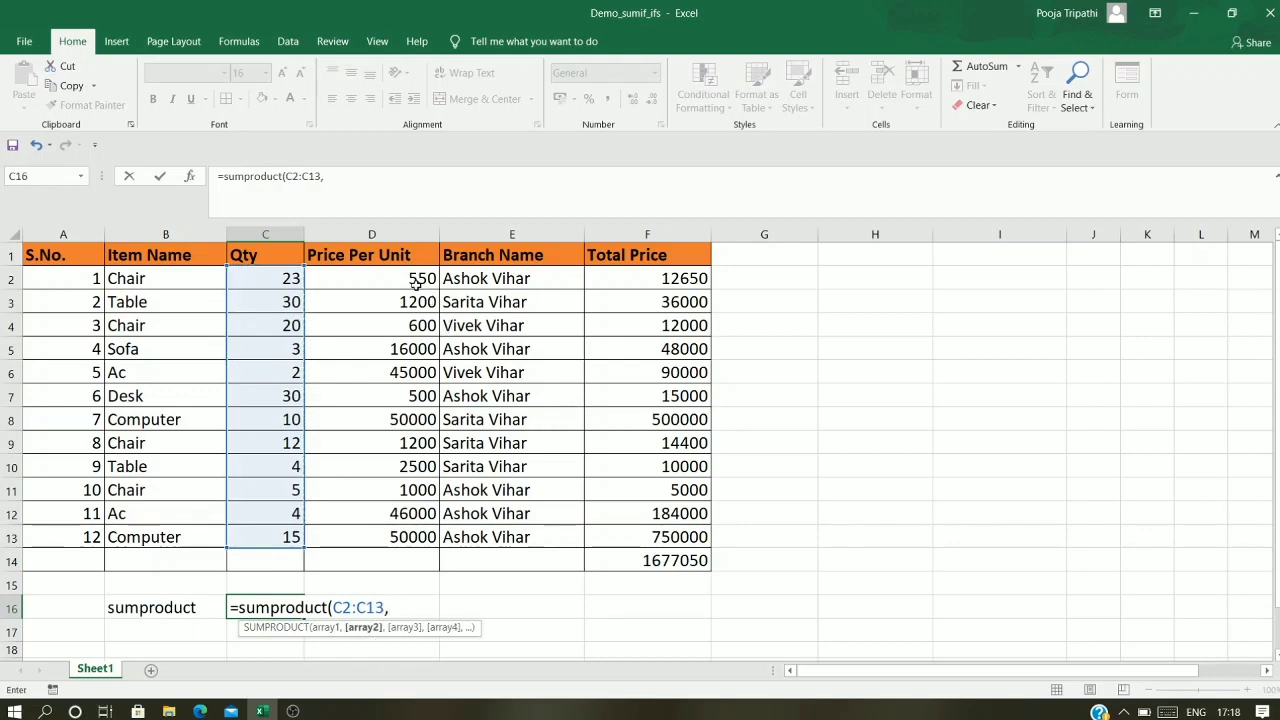
left_click_drag(423, 278, 388, 533)
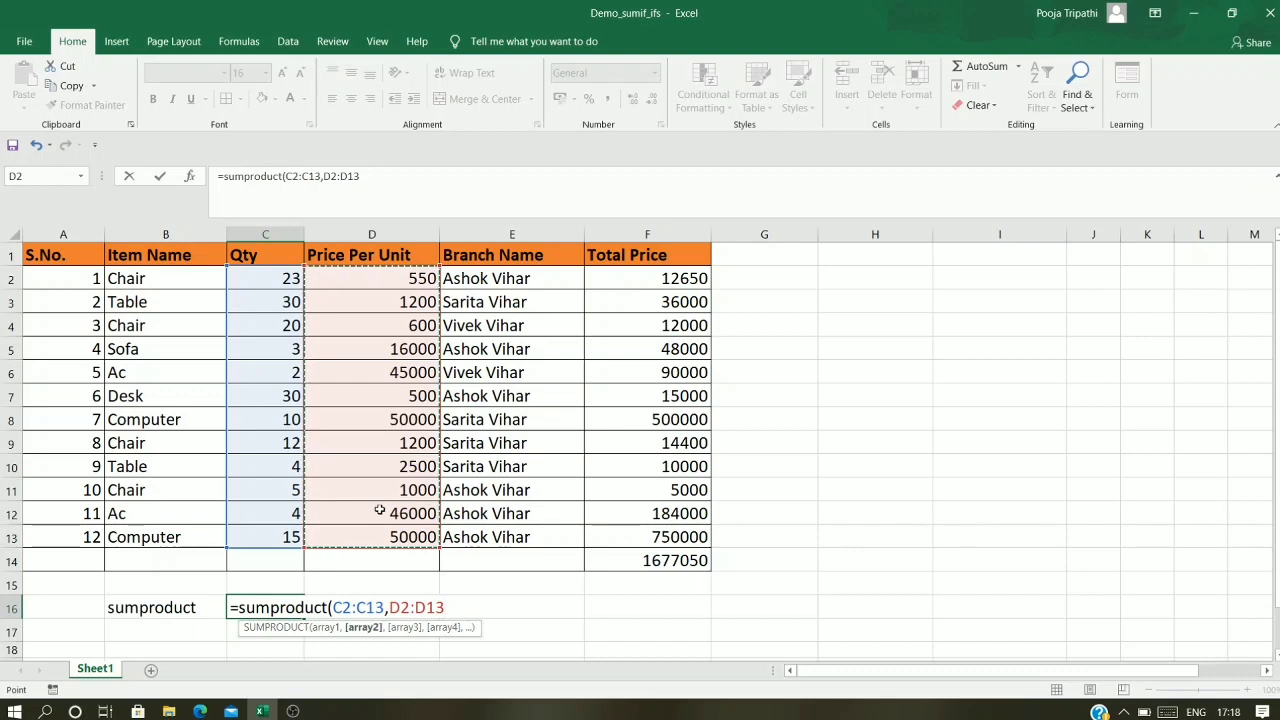
type(")")
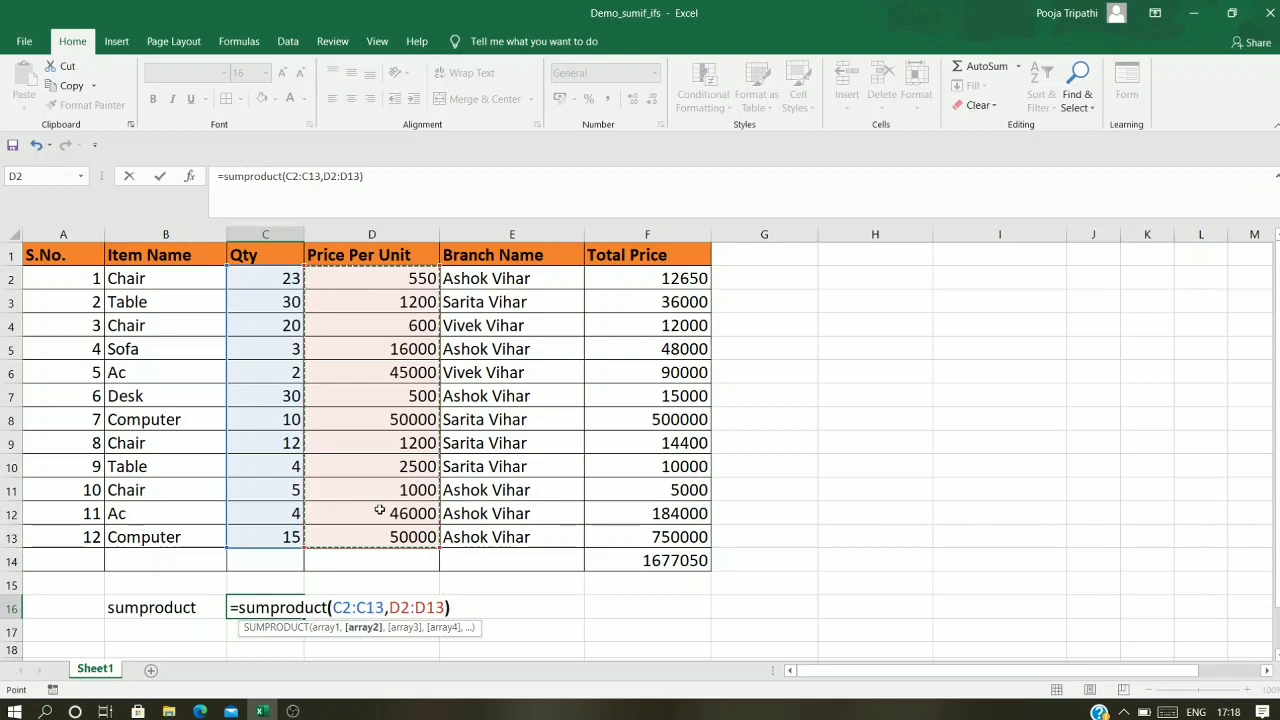
key("Return")
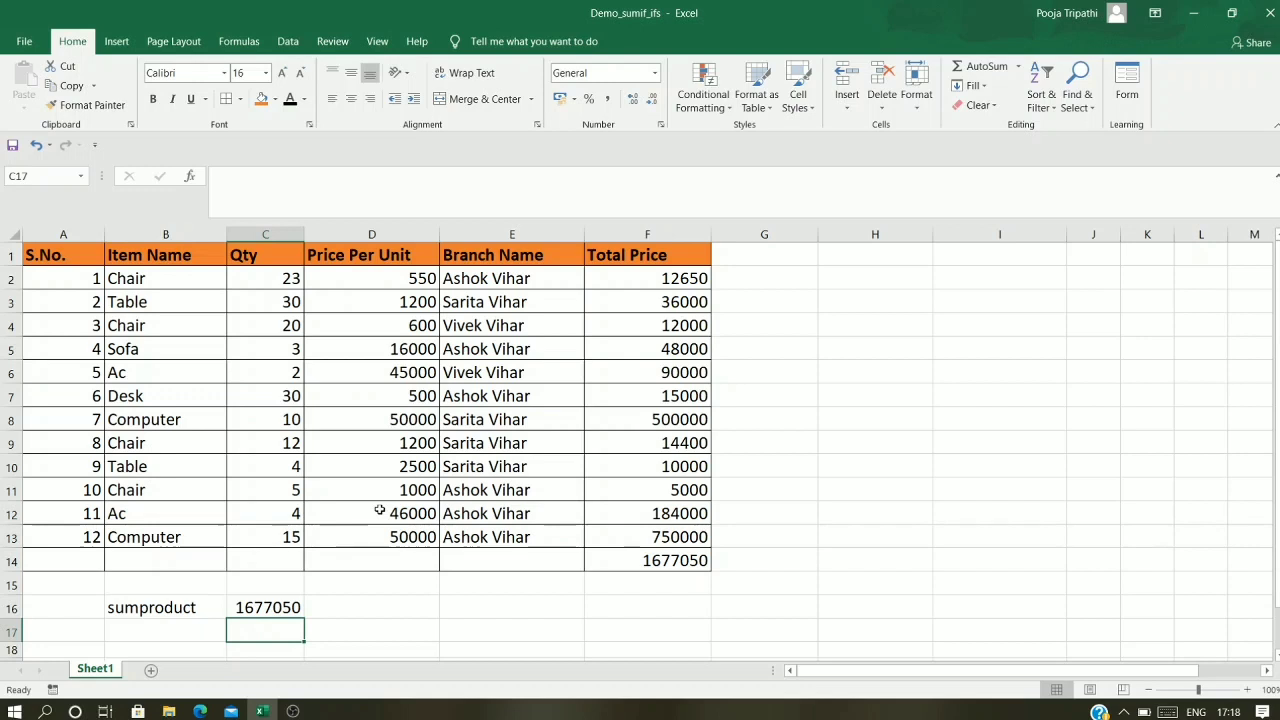
Step: Compare the SUMPRODUCT result in C16 with the SUM total in F14, checking the Qty and Price Per Unit ranges and the F2 row formula
key("Up")
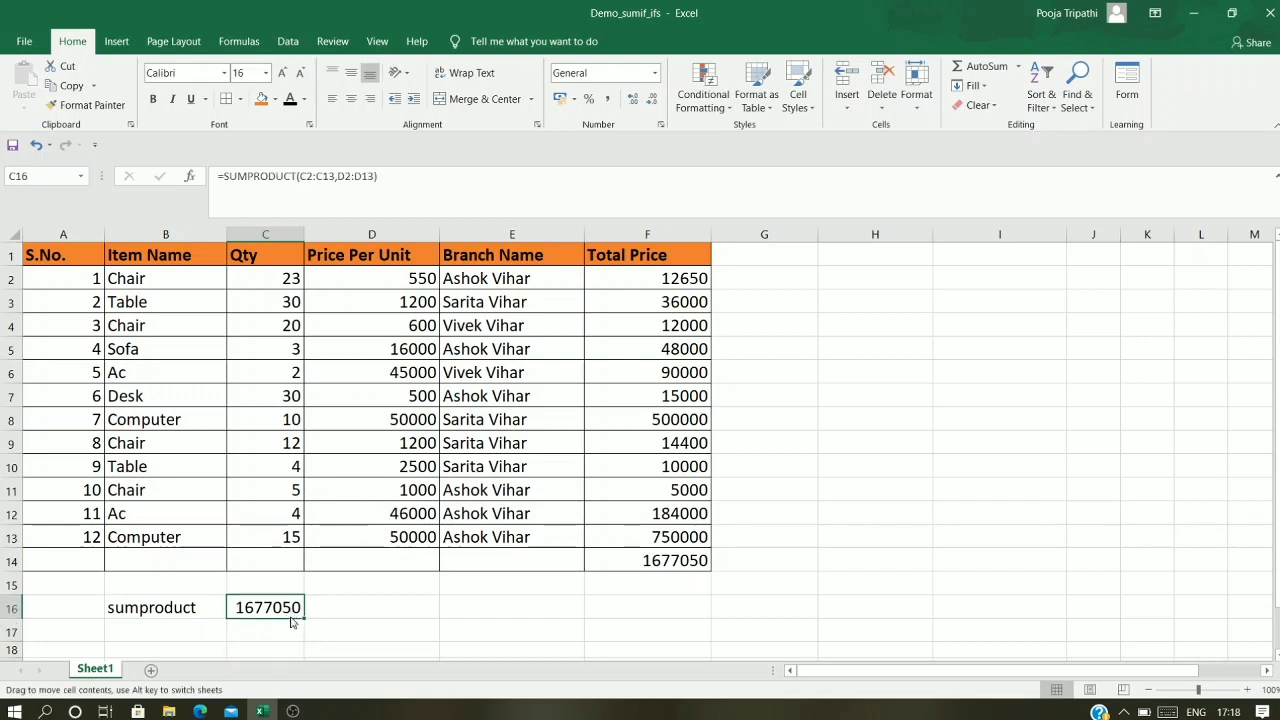
left_click(637, 562)
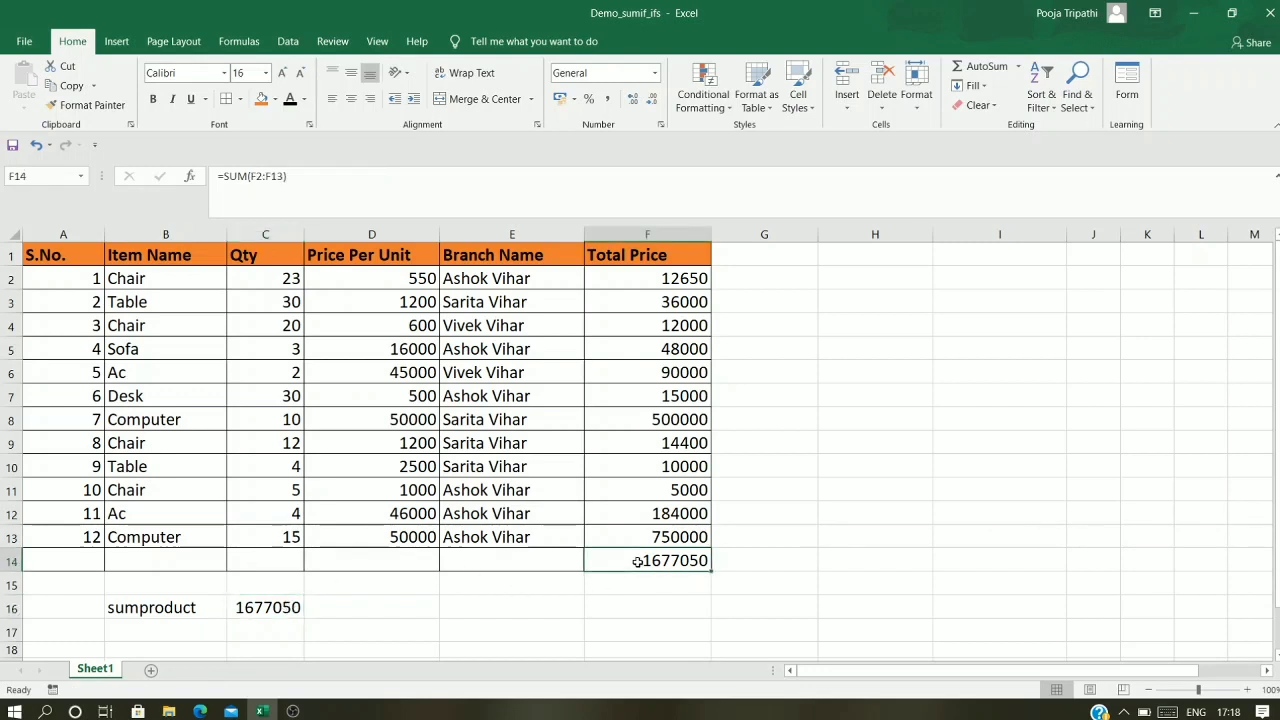
left_click(271, 612)
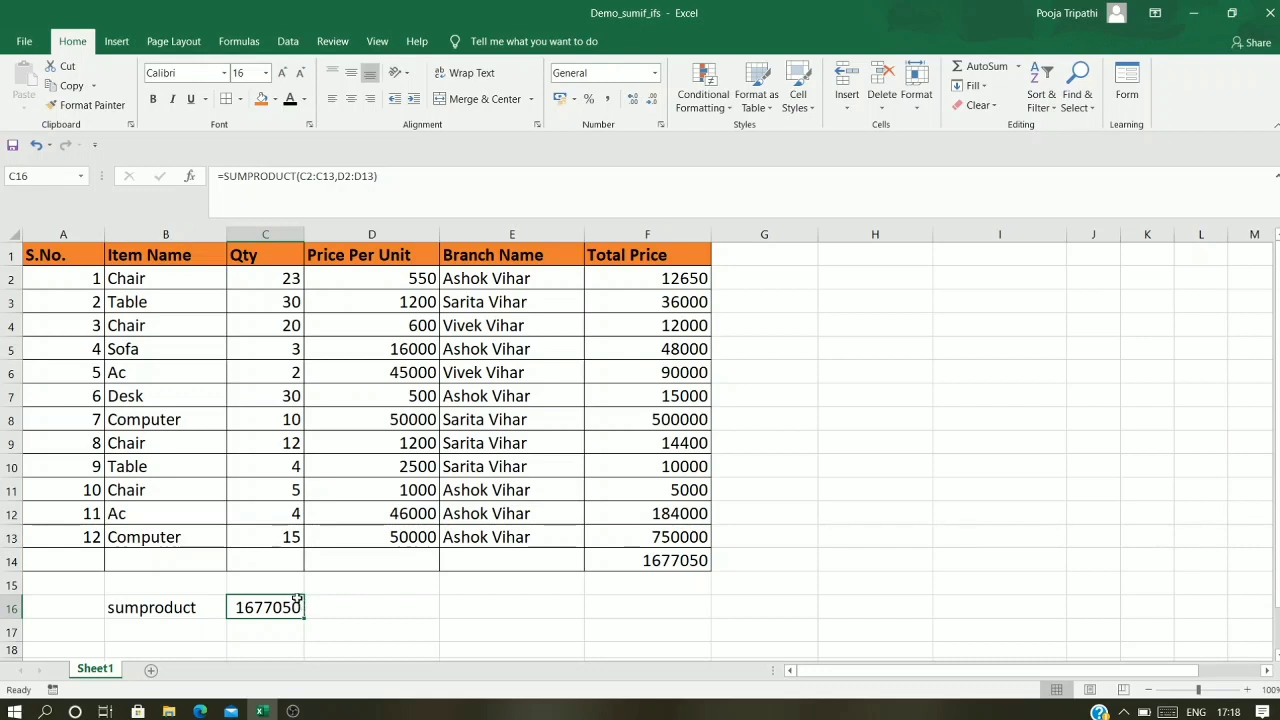
left_click_drag(272, 284, 279, 540)
left_click_drag(366, 286, 383, 527)
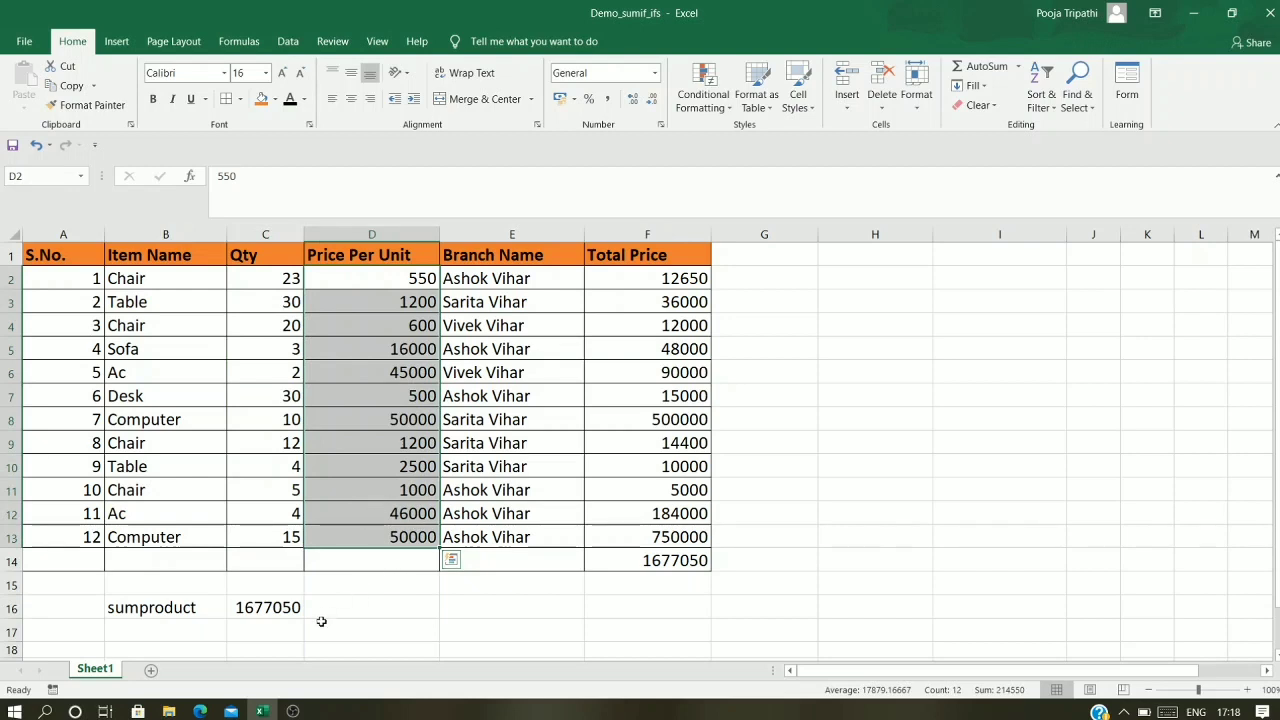
left_click(268, 605)
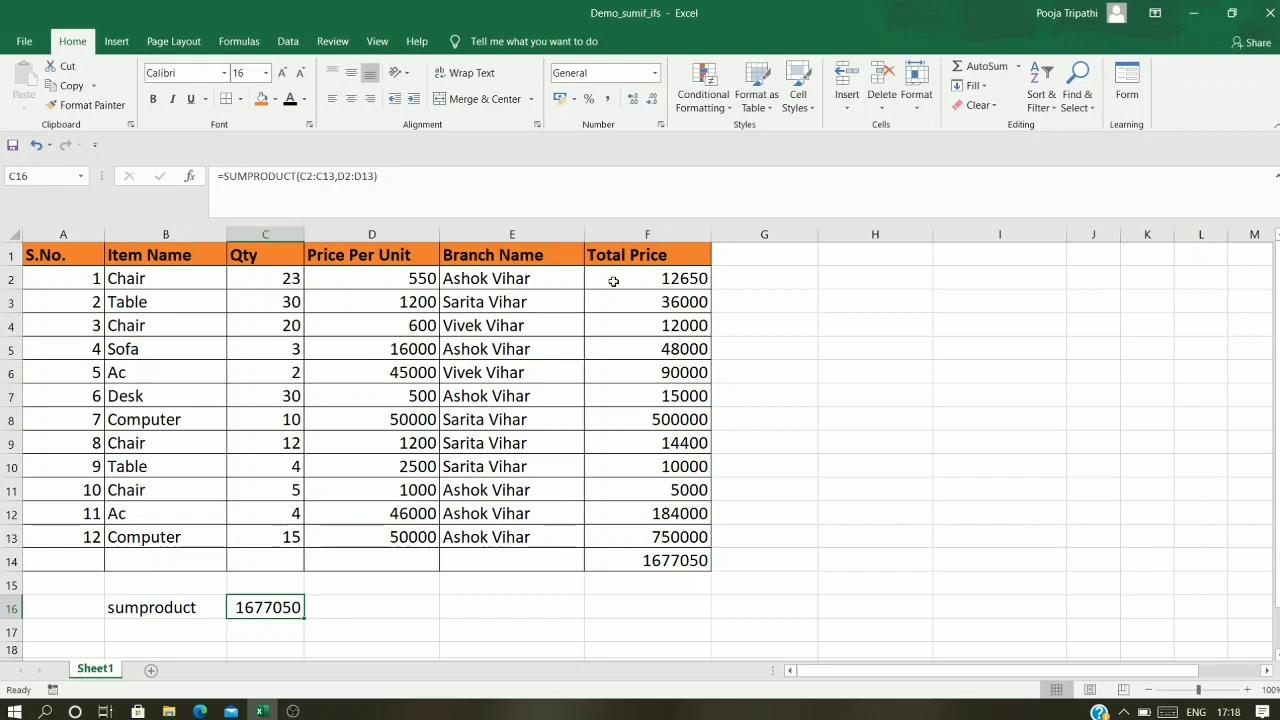
left_click_drag(264, 284, 300, 530)
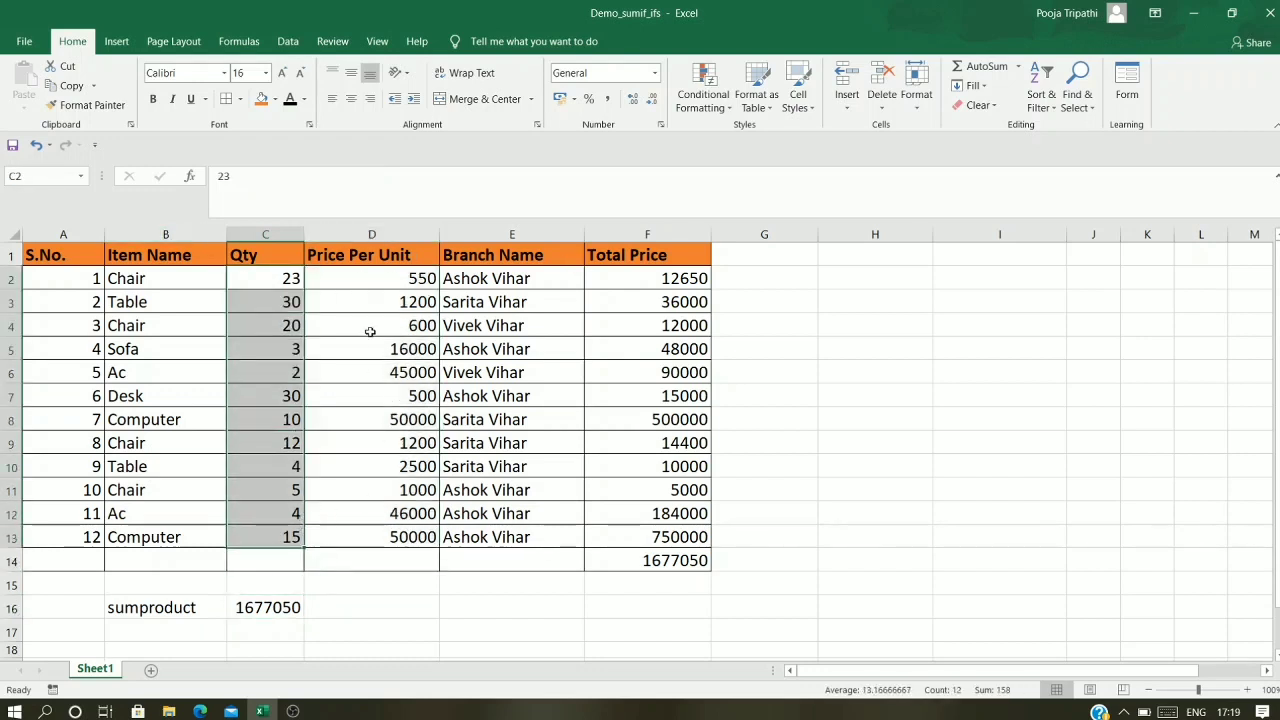
left_click(364, 293)
left_click(636, 286)
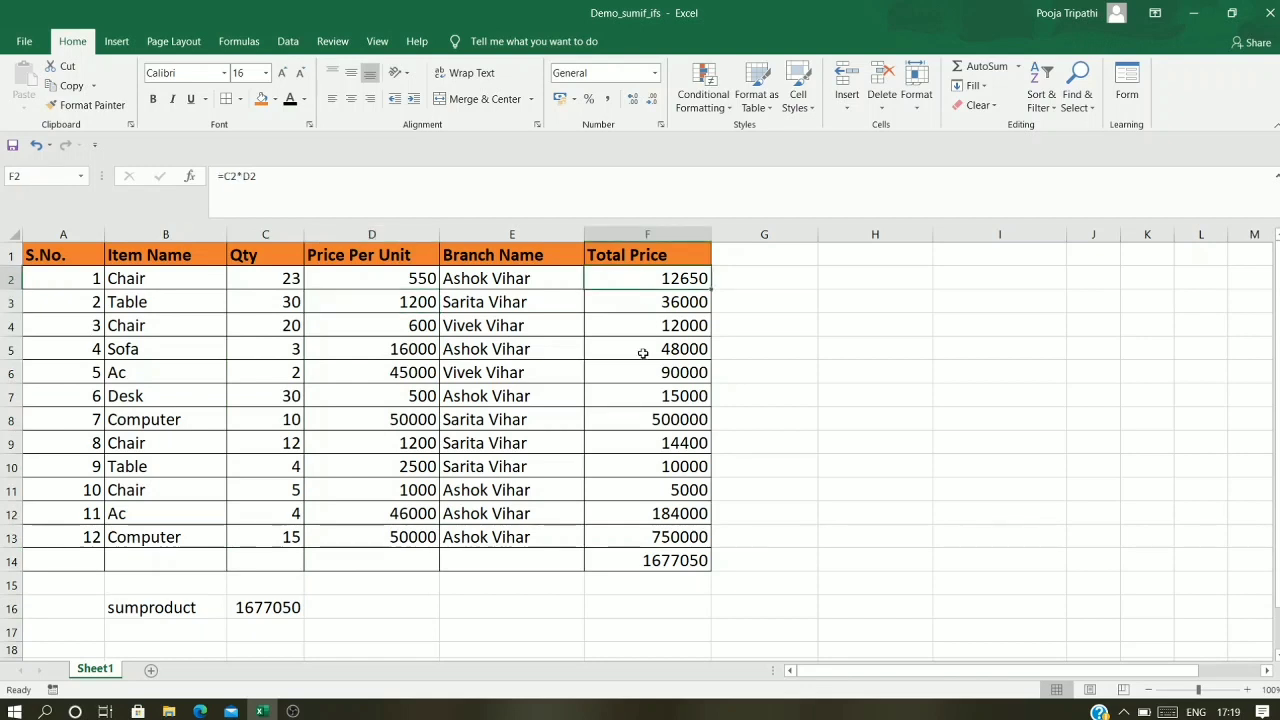
left_click(678, 563)
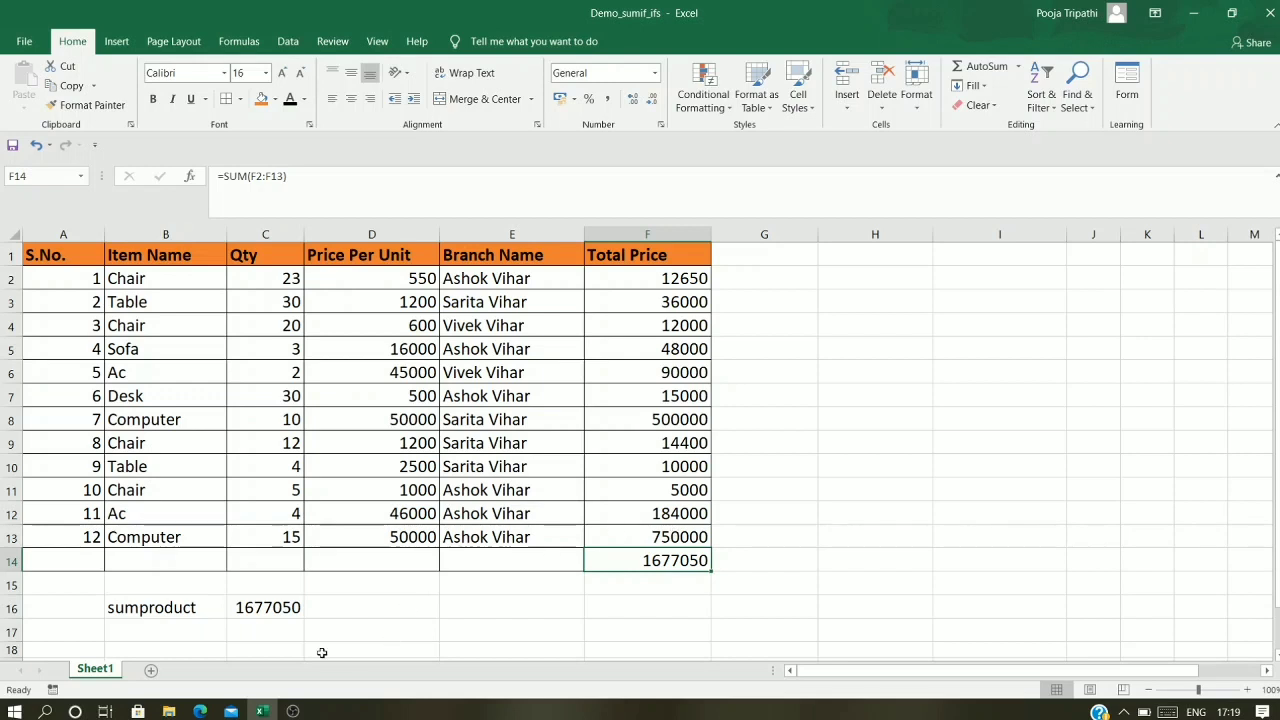
left_click(279, 605)
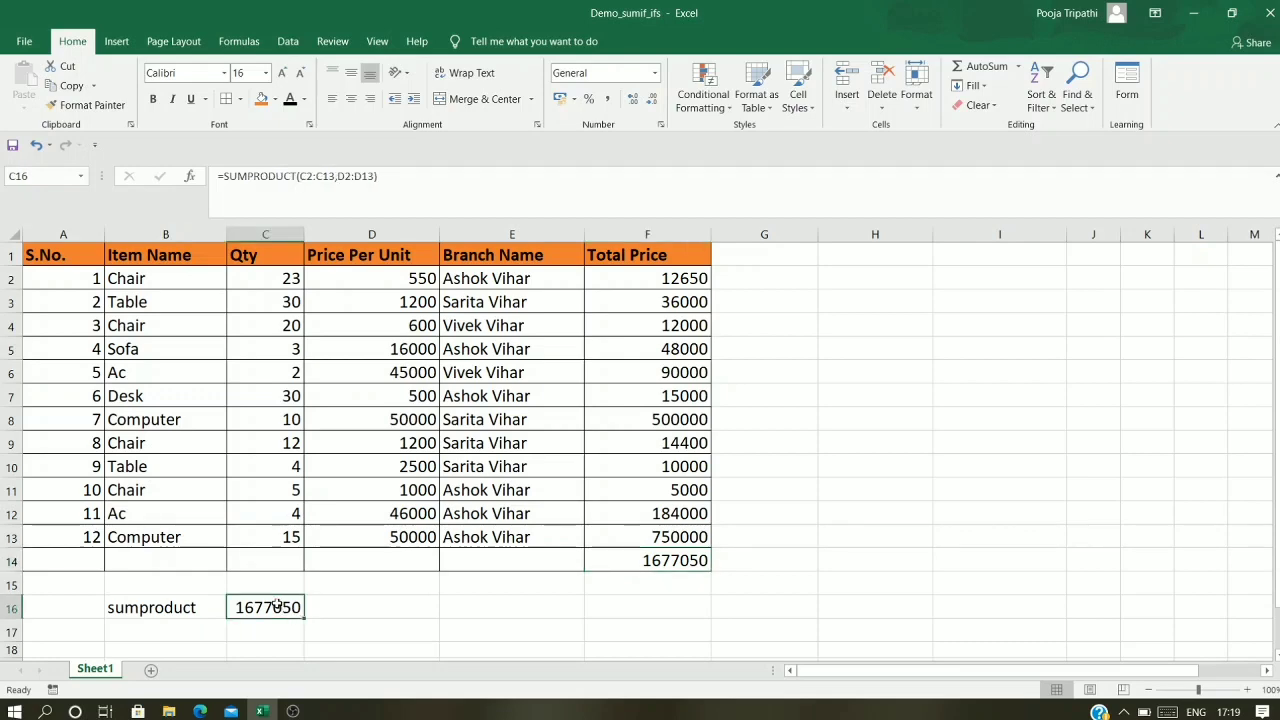
Step: Enter the label "sumif" in B18 below the sumproduct row and move on to C18
scroll(280, 603, "down", 2)
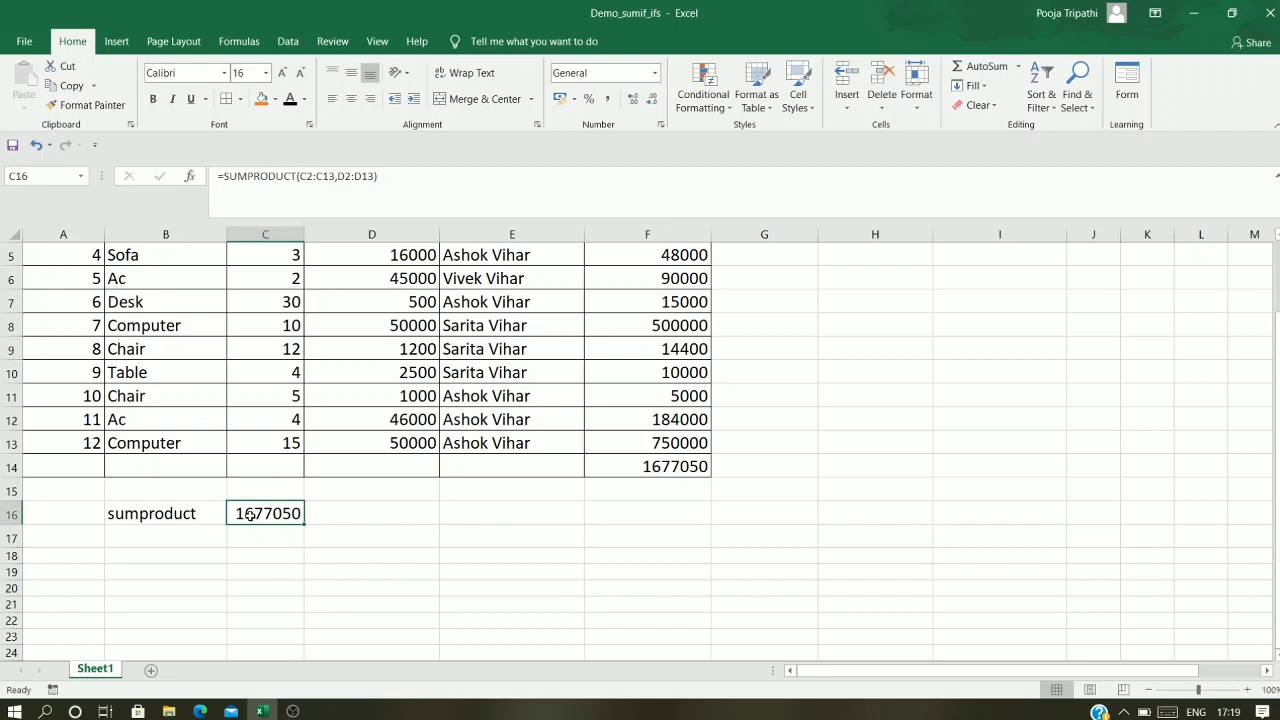
left_click(170, 559)
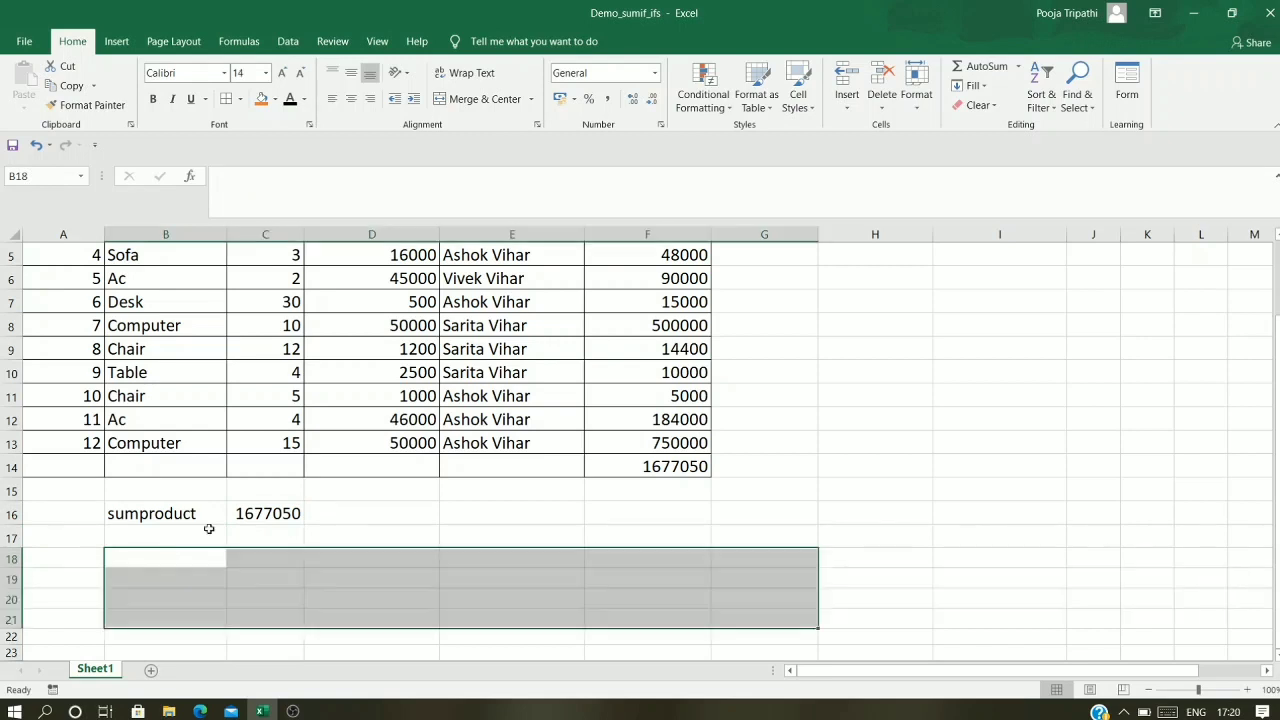
left_click(192, 575)
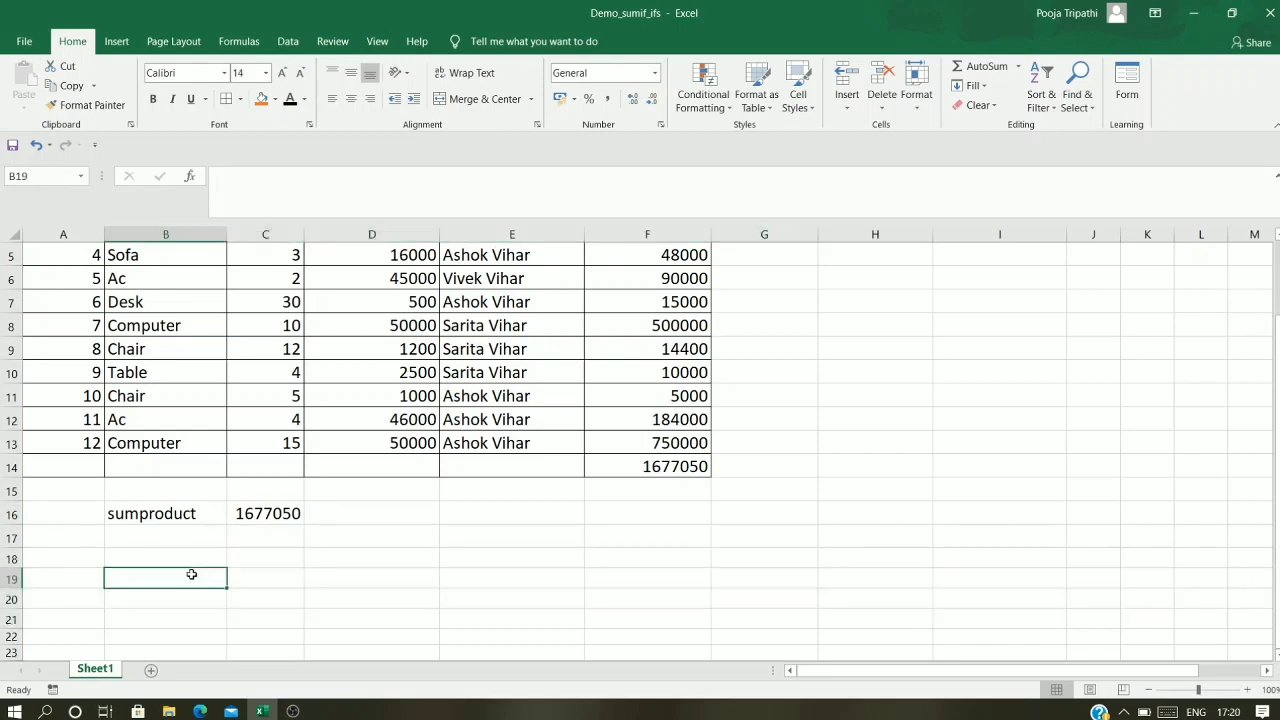
left_click(186, 560)
type("su")
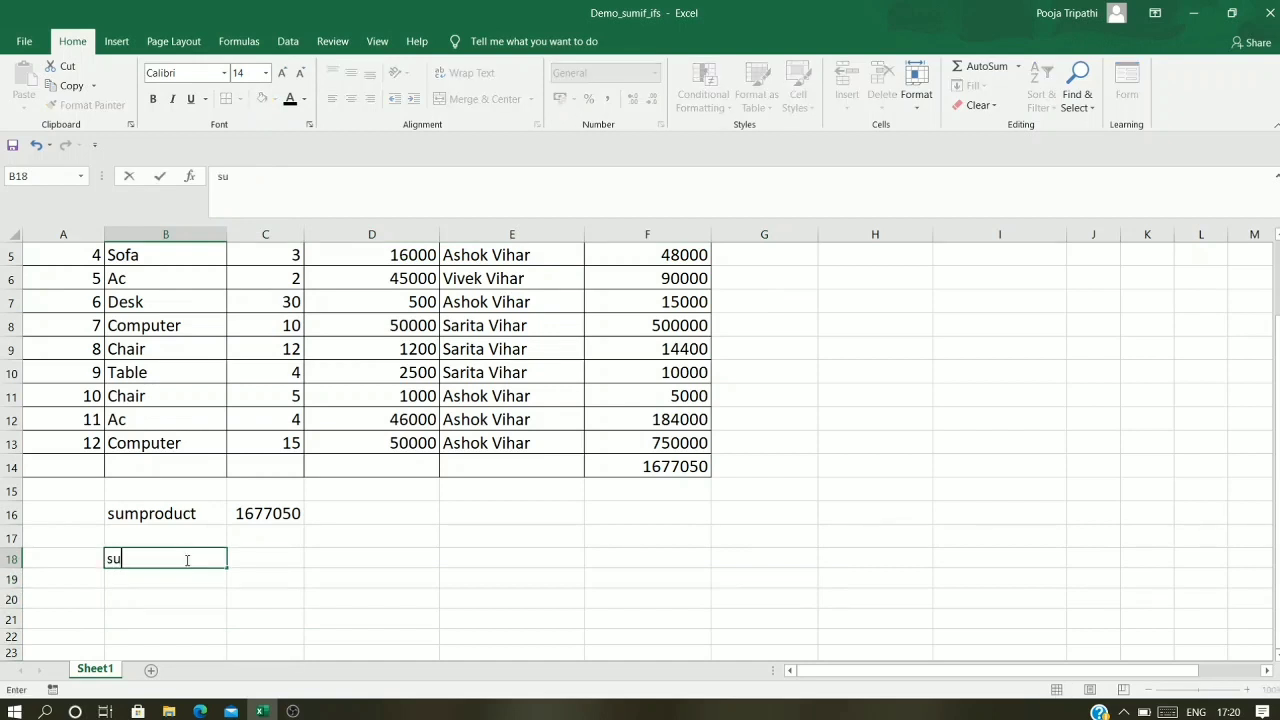
type("mif")
key("Tab")
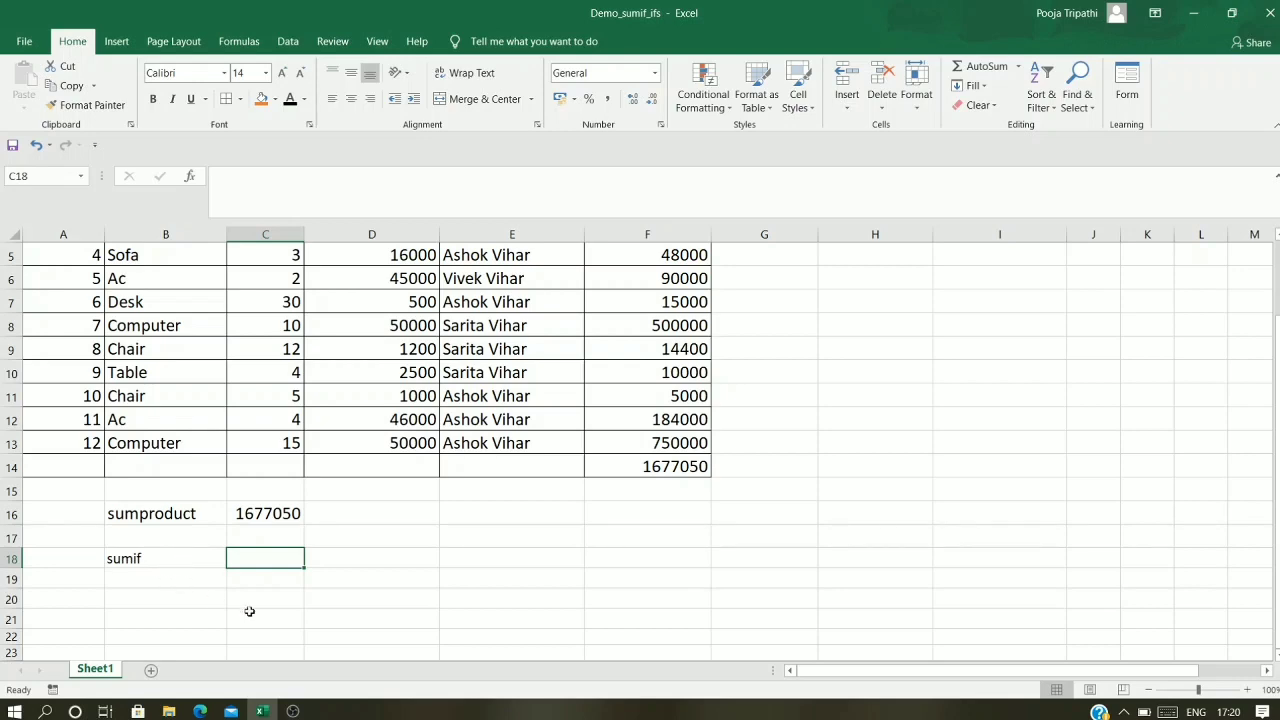
Step: Locate the Chair rows in the Item Name column, then check the Total Price column and the full item range B2:B13
scroll(274, 618, "up", 2)
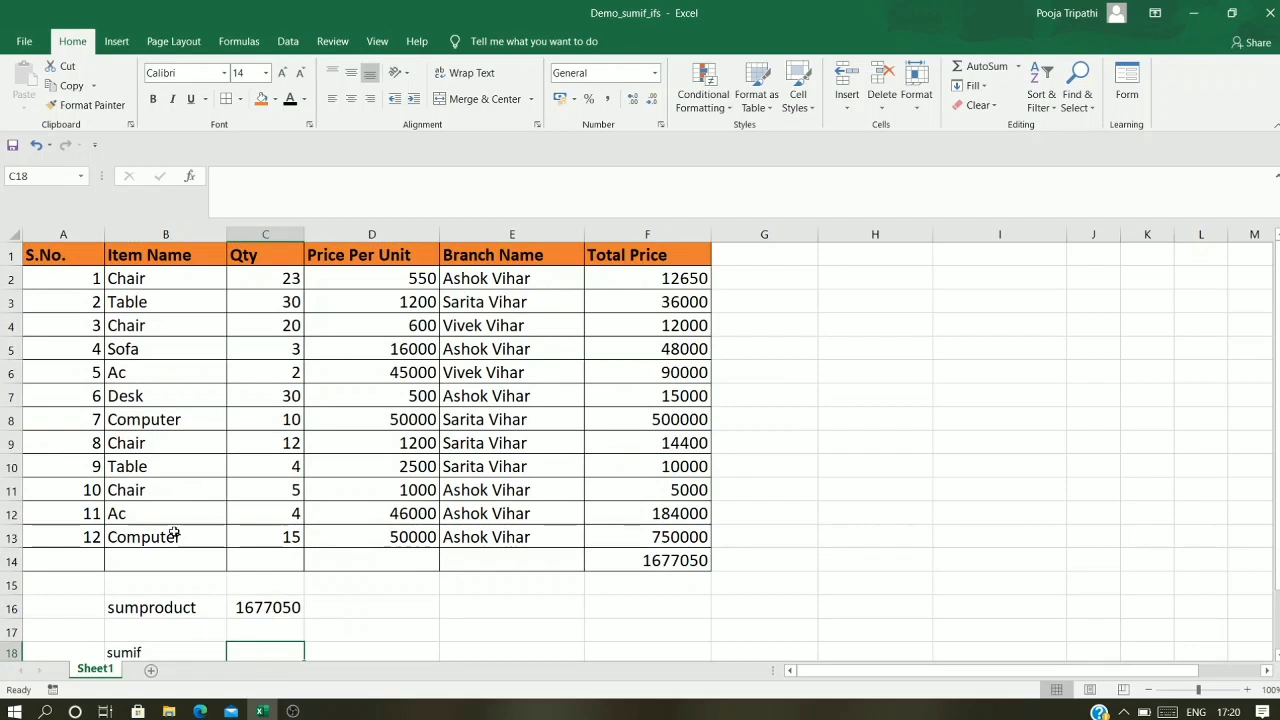
left_click(172, 281)
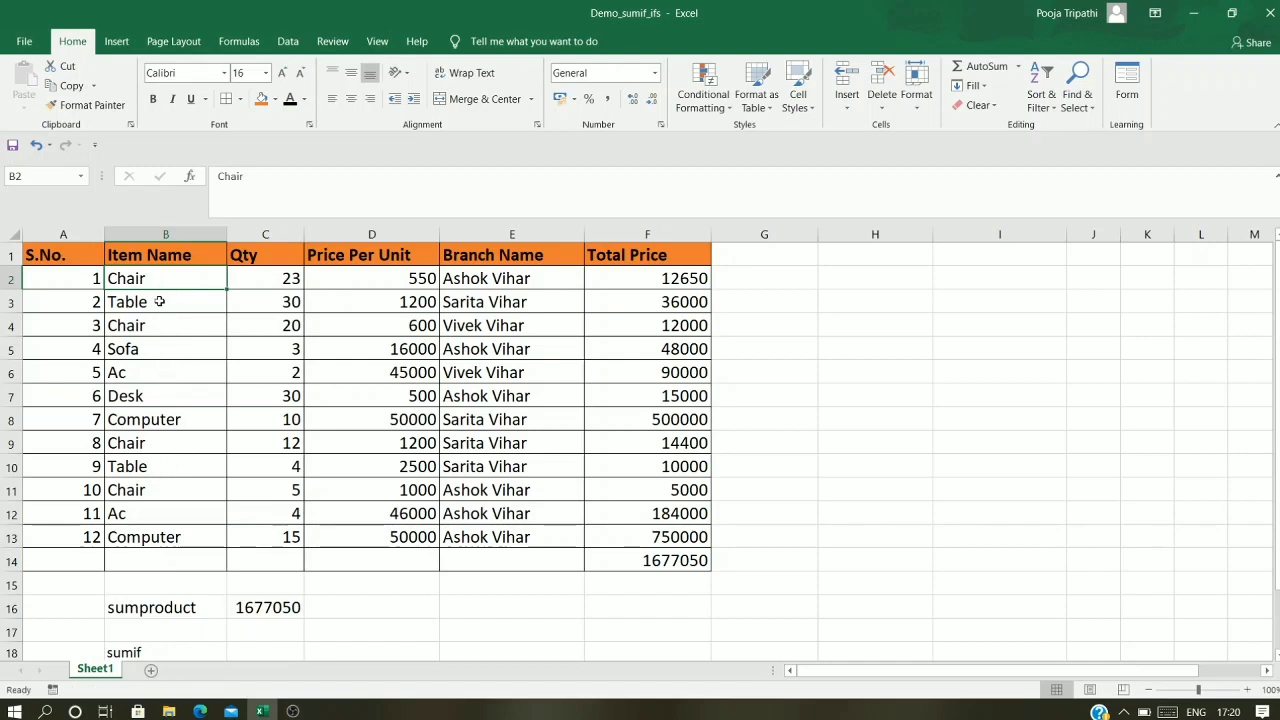
left_click(171, 328)
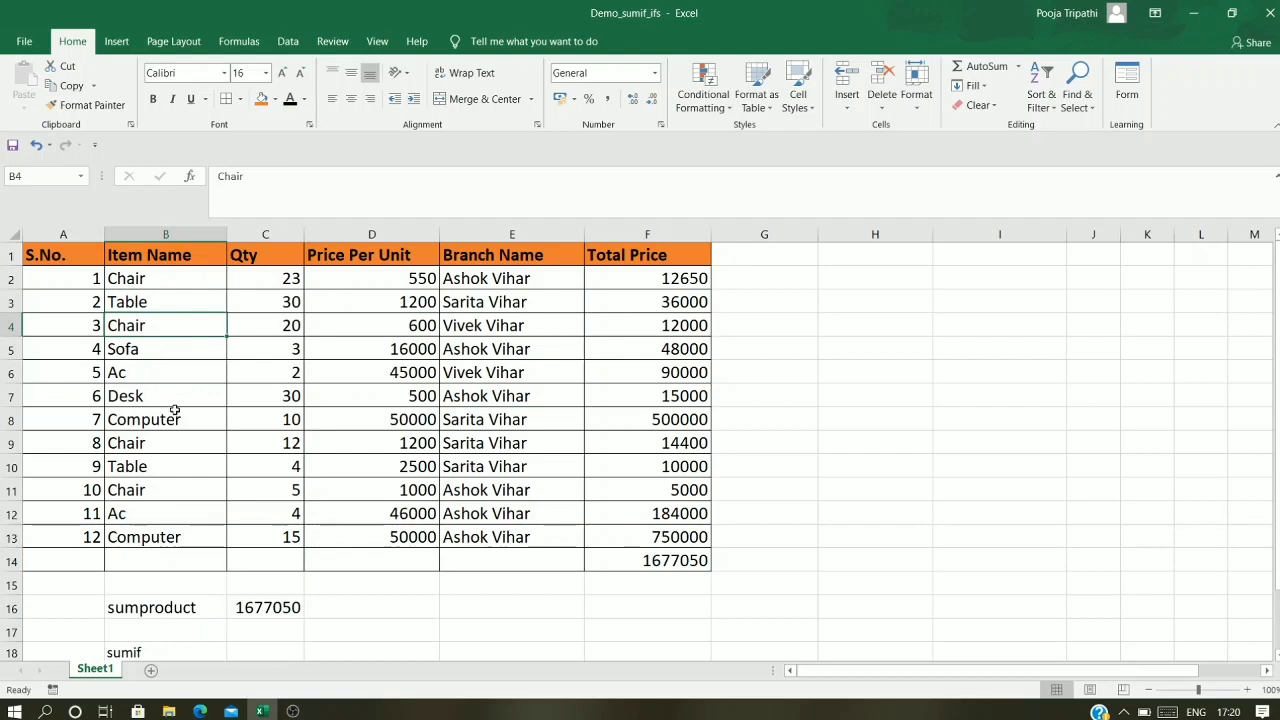
left_click(177, 441)
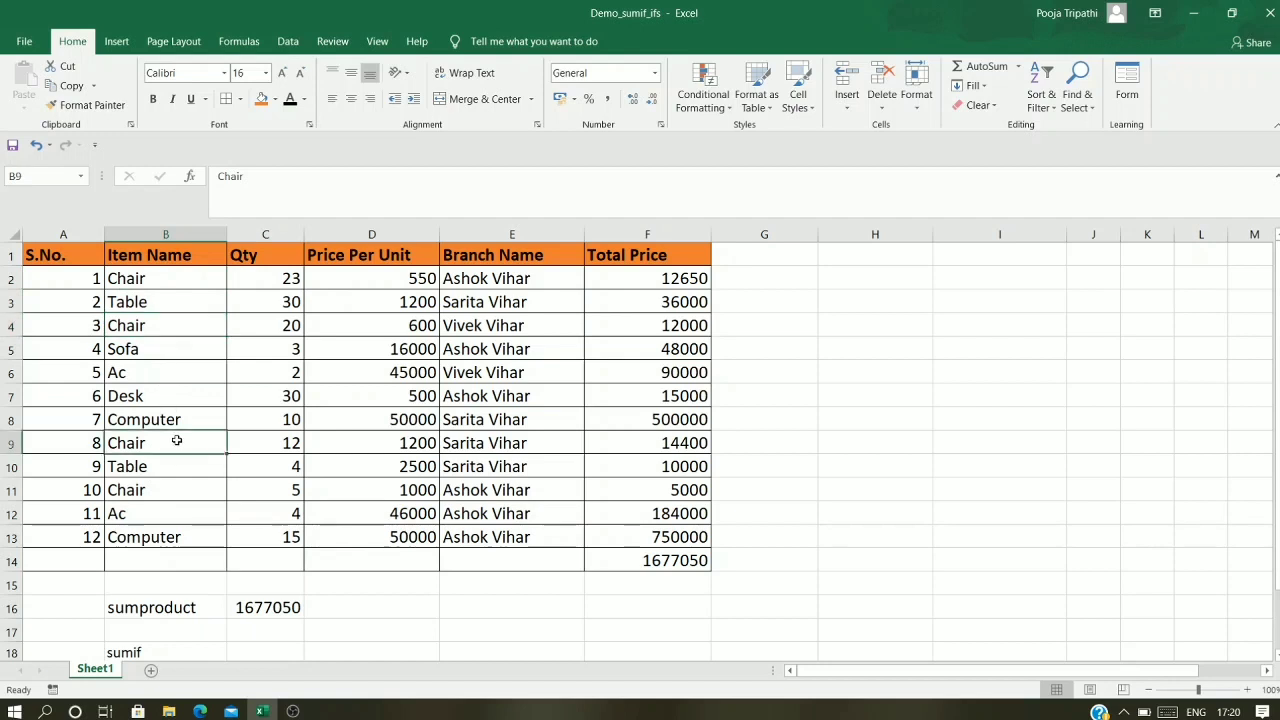
left_click(150, 494)
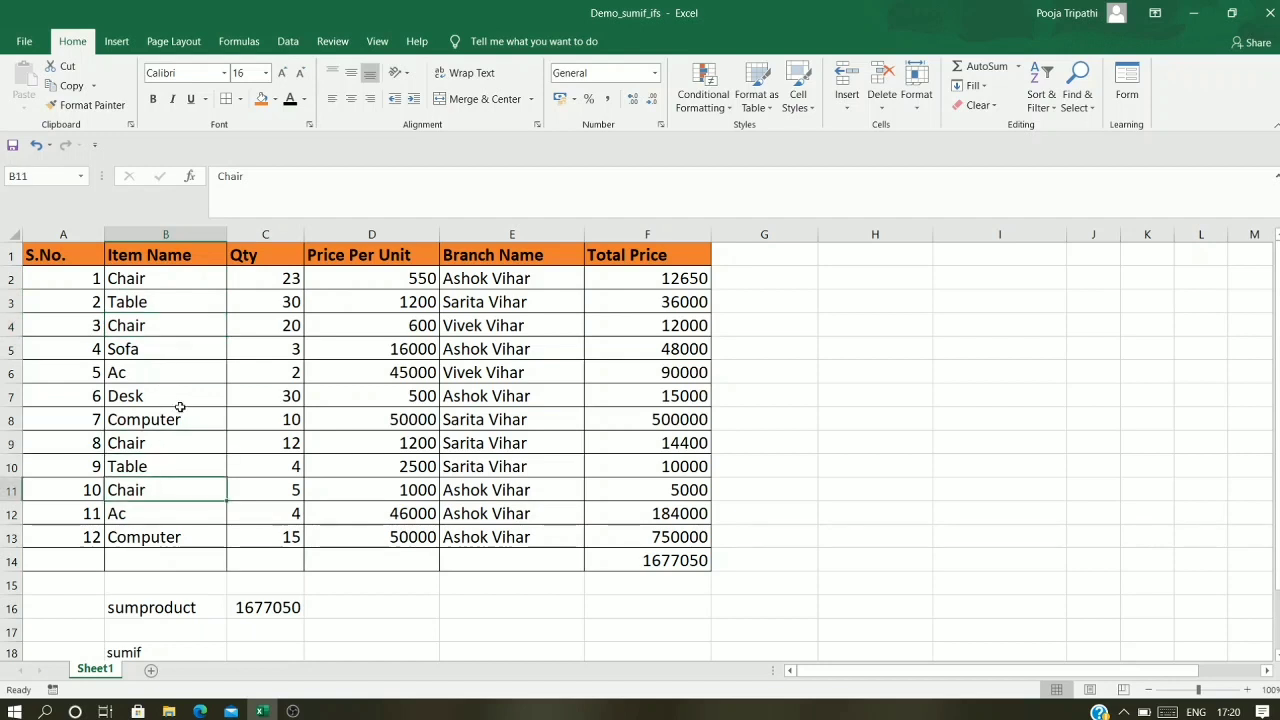
left_click(649, 289)
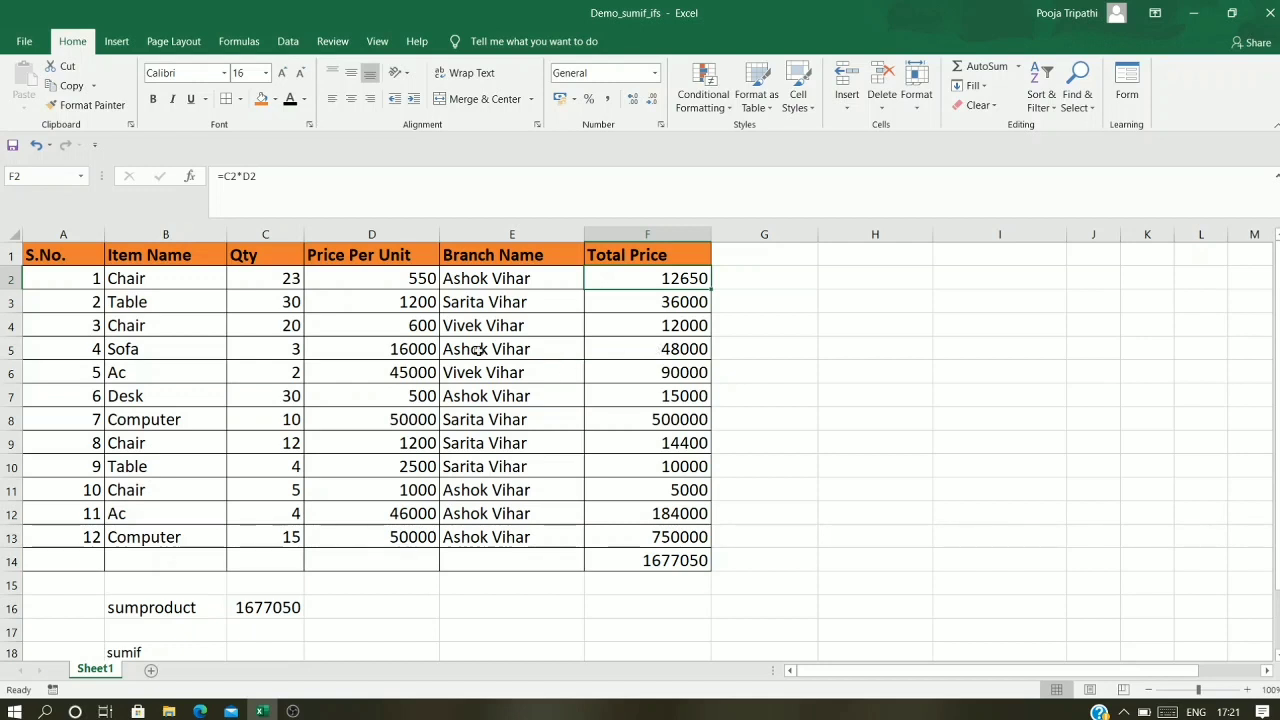
left_click_drag(200, 282, 163, 546)
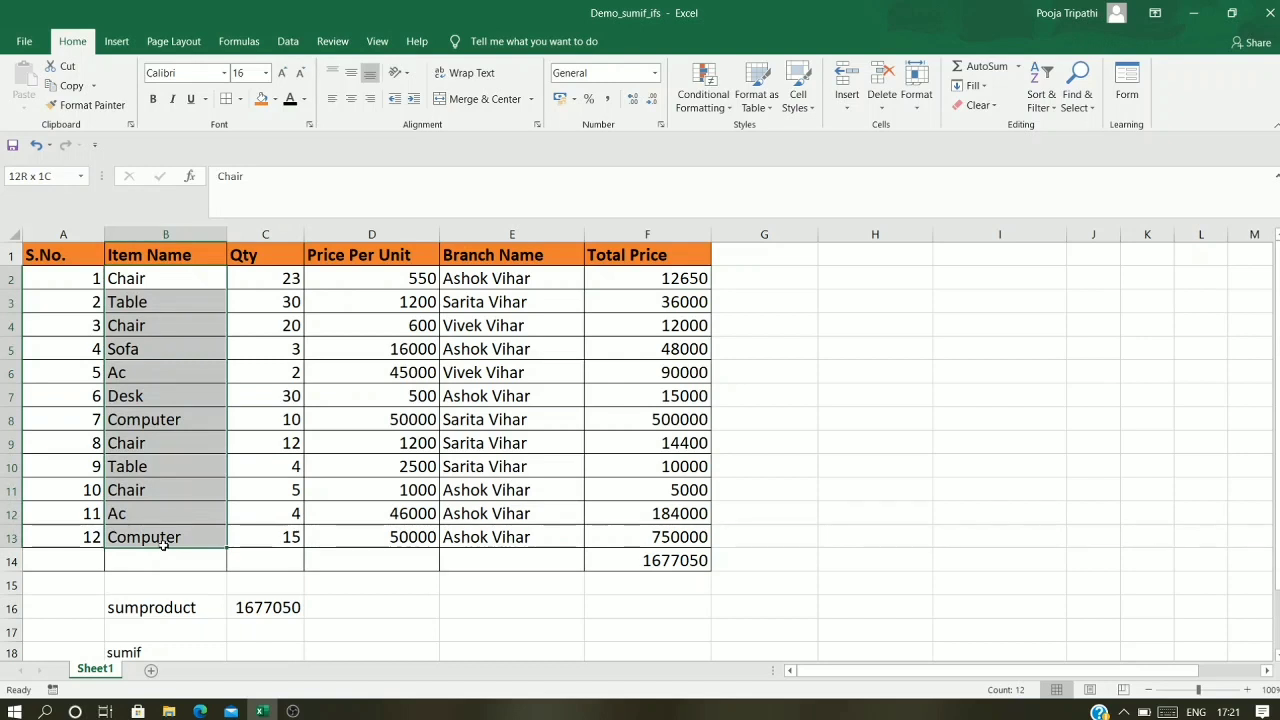
left_click(256, 560)
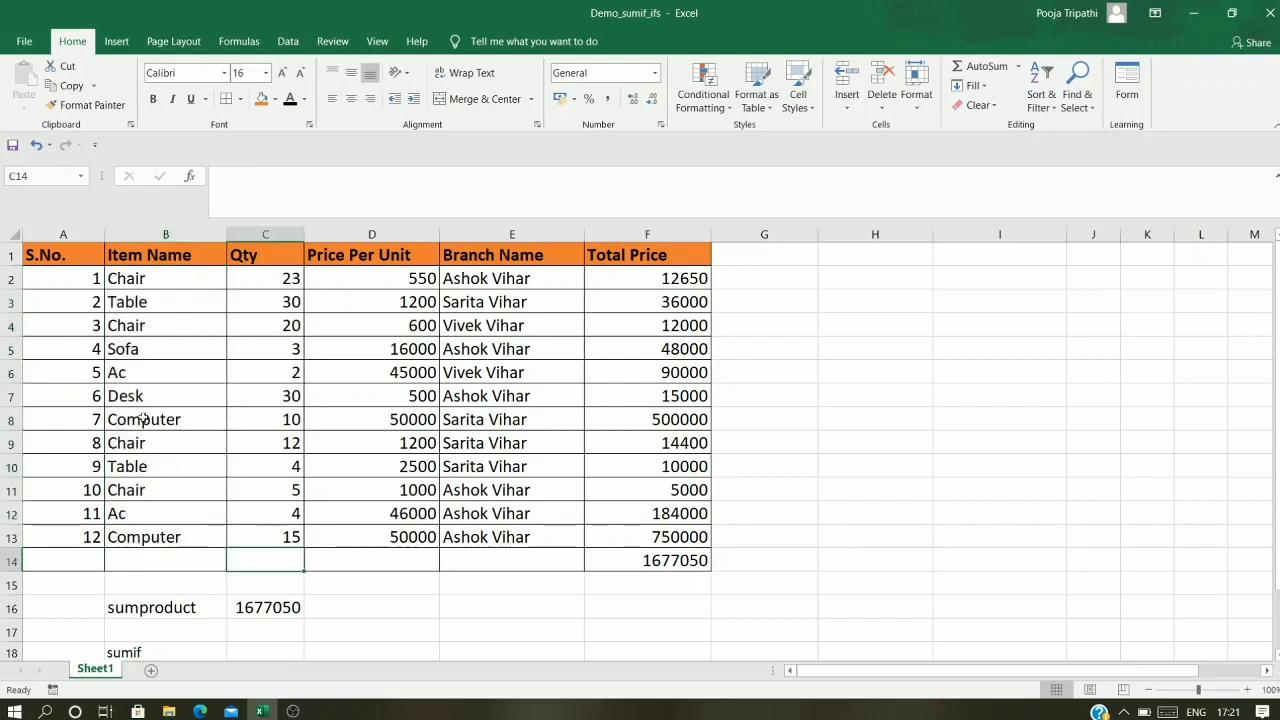
Step: Match each Chair entry in the Item Name column with its amount in the Total Price column
left_click(176, 280)
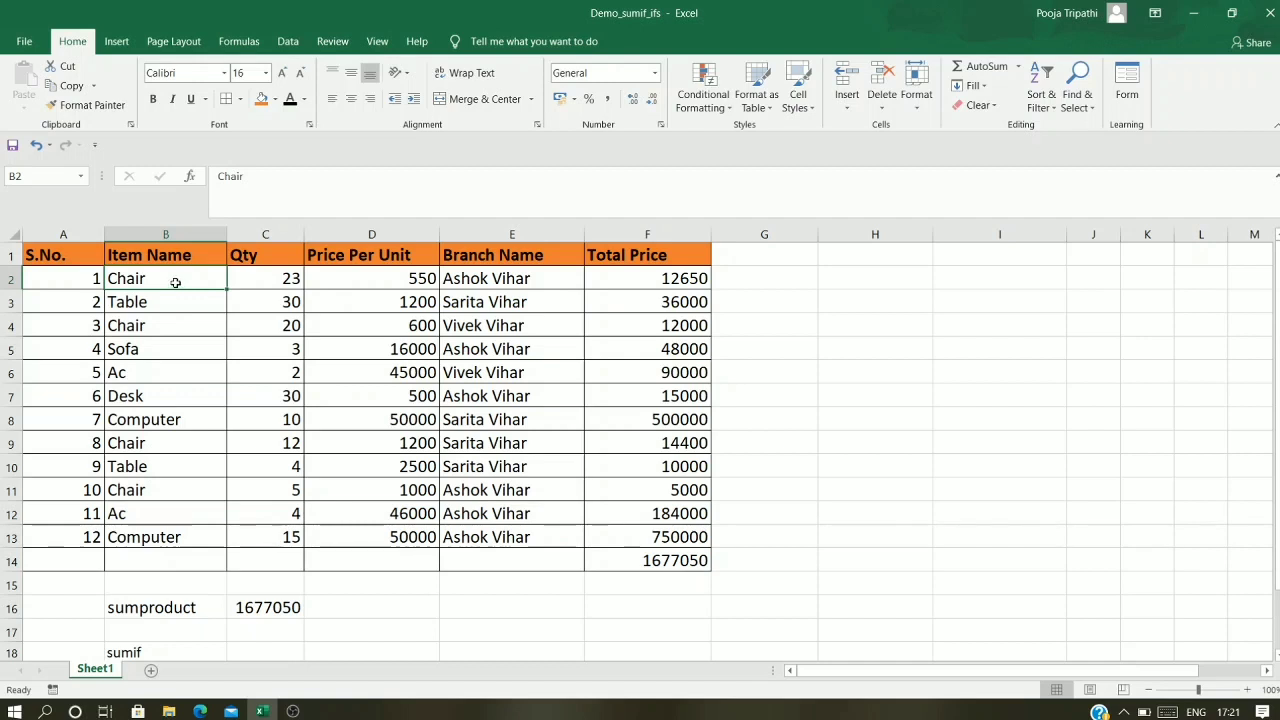
left_click(611, 280)
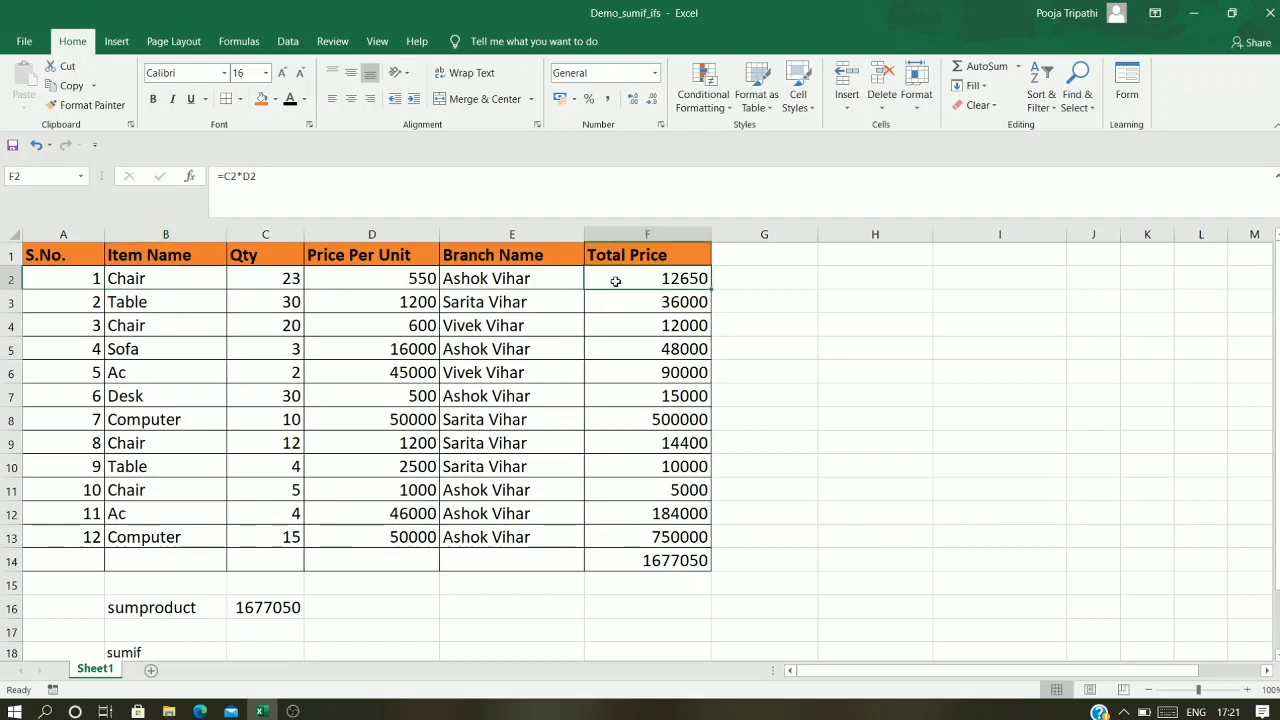
left_click(653, 328)
left_click(150, 283)
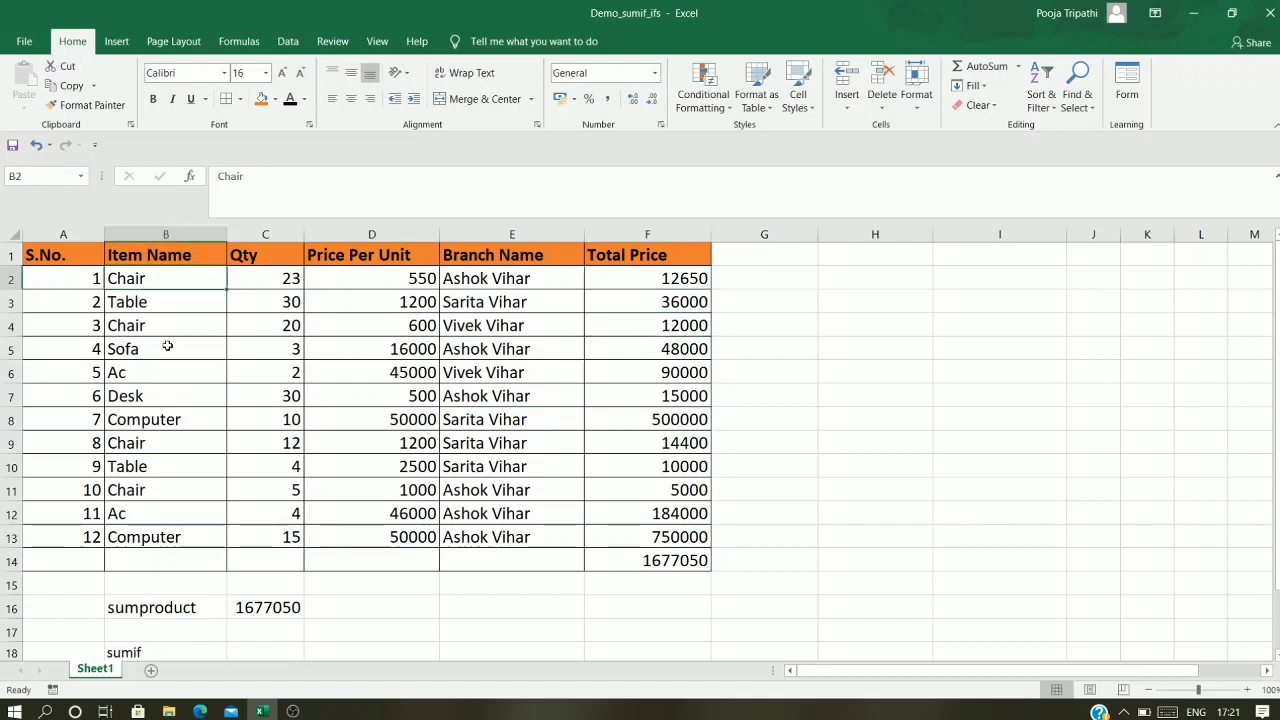
left_click(163, 328)
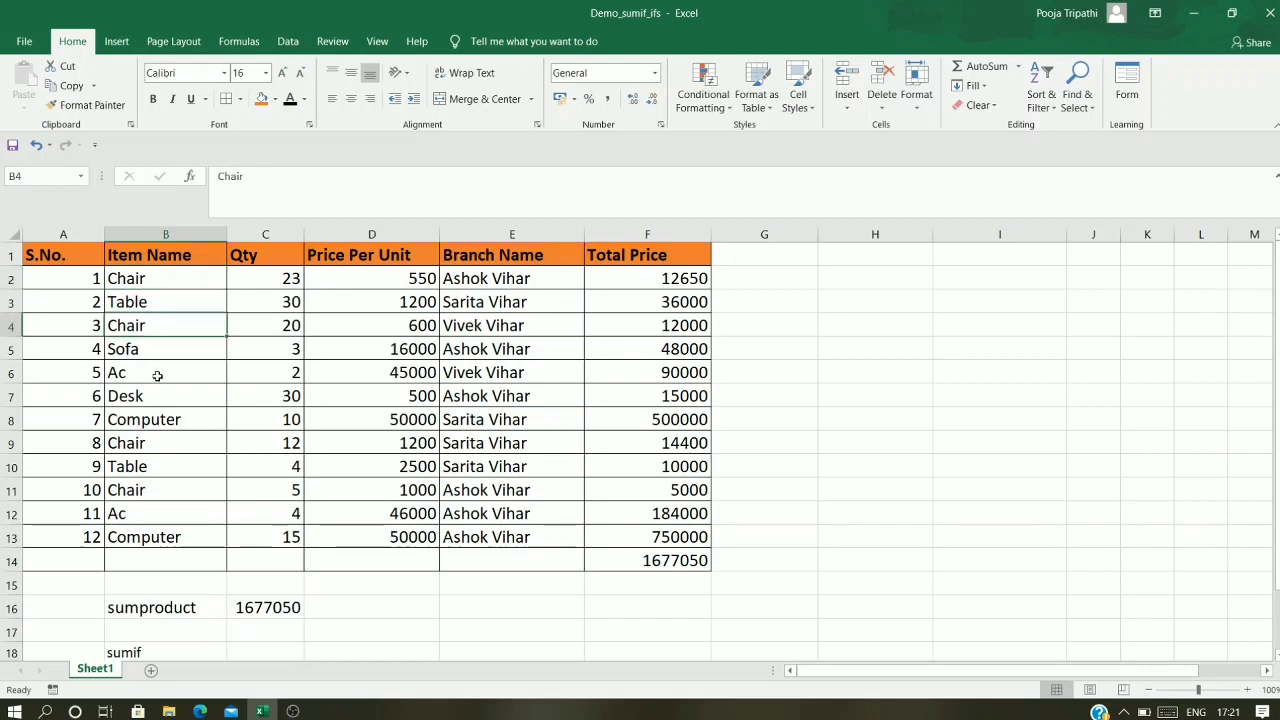
left_click(184, 452)
left_click(135, 489)
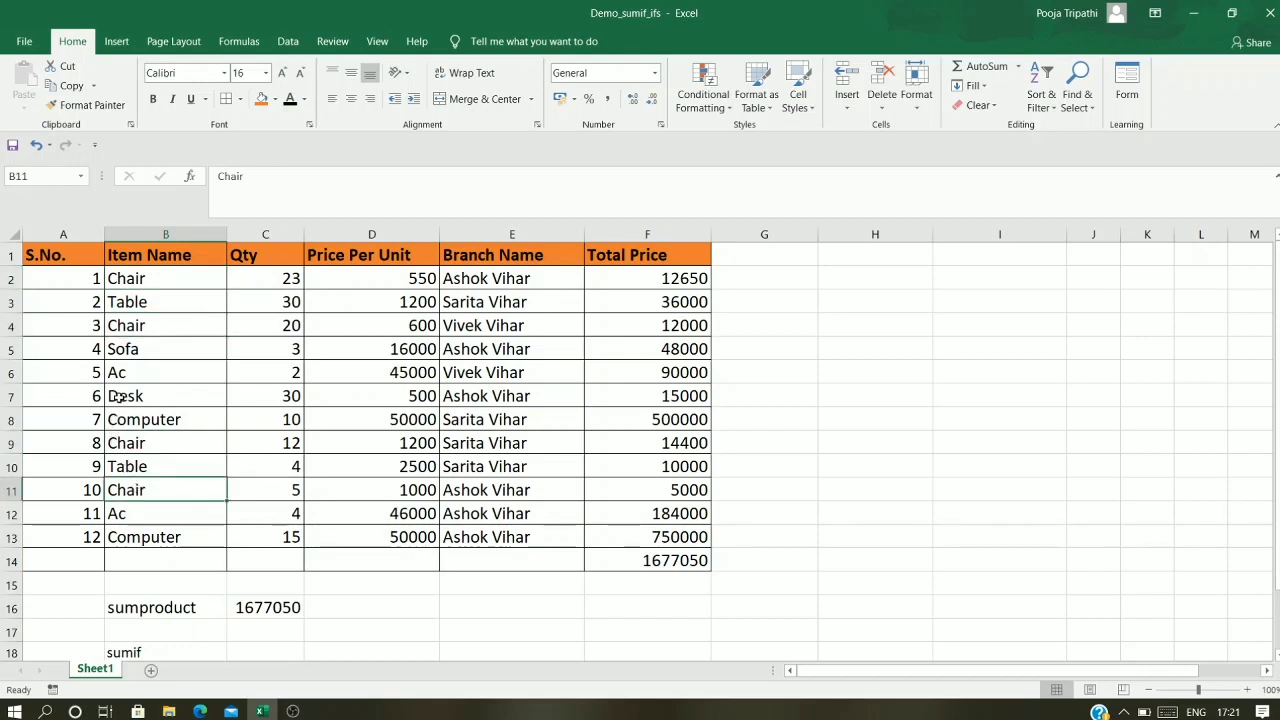
left_click(654, 286)
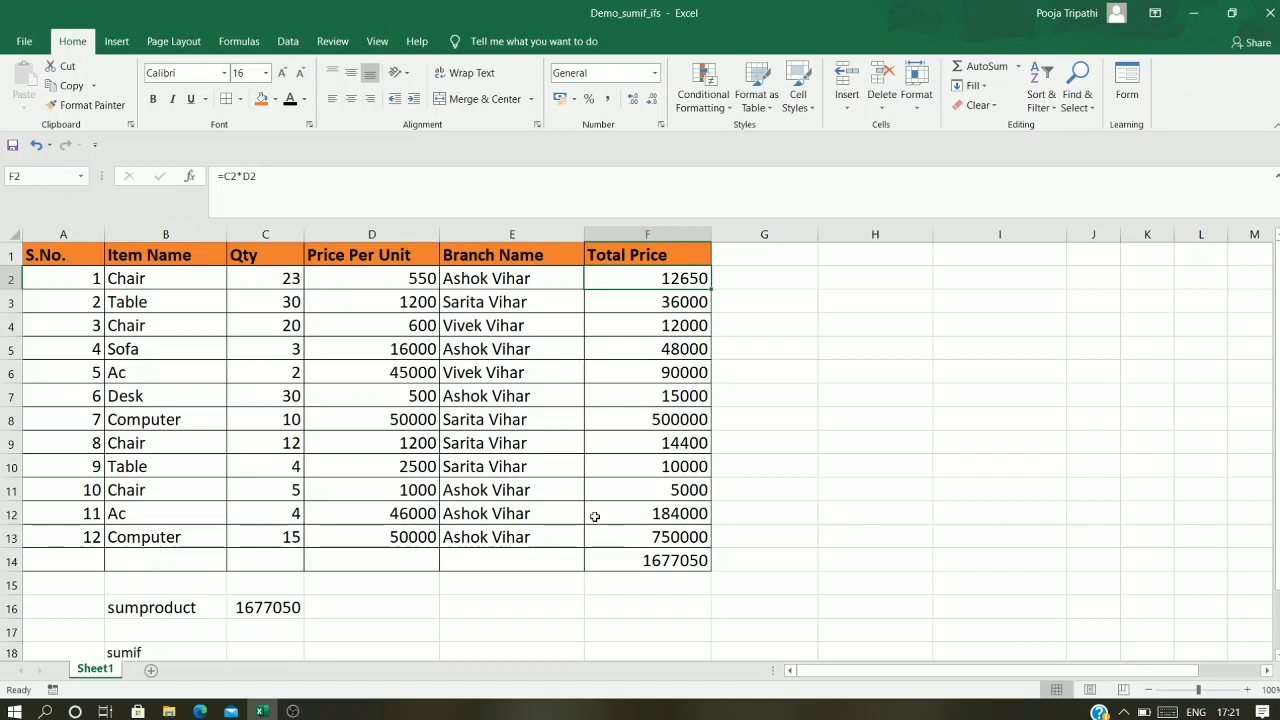
scroll(594, 515, "down", 3)
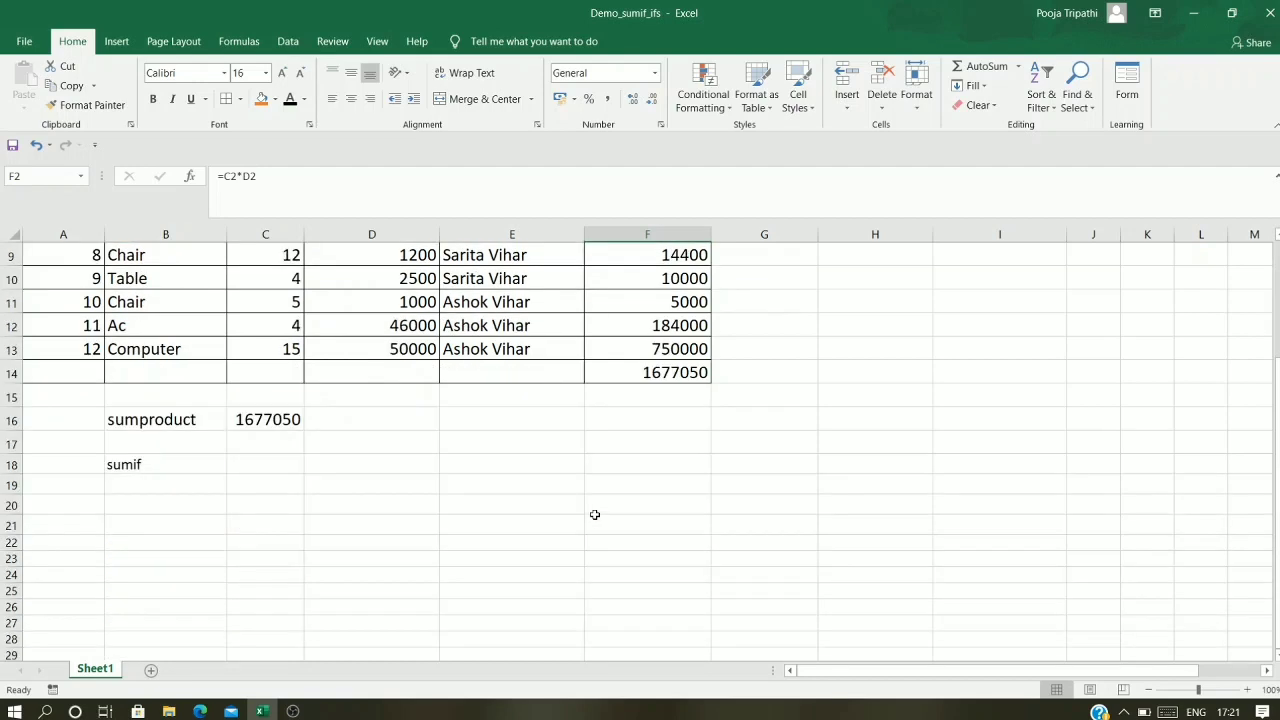
scroll(594, 515, "up", 3)
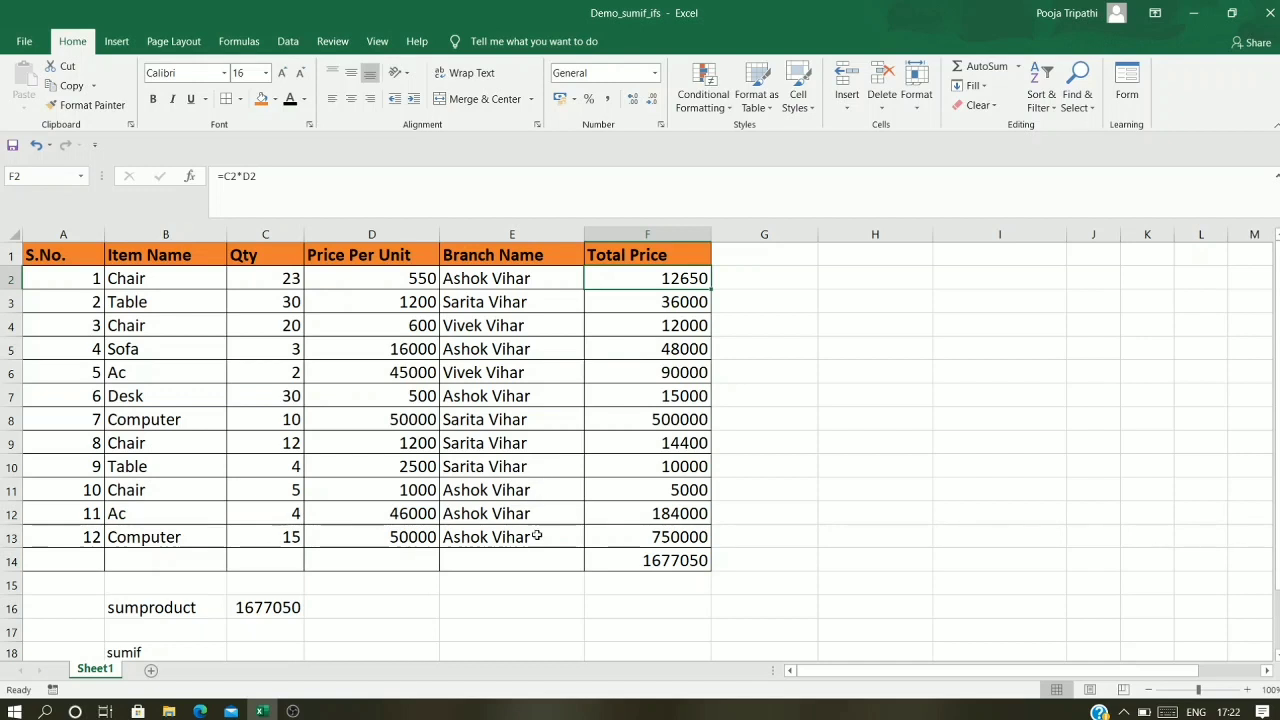
Step: Set up a criteria block below the table with the heading "Item" in F17 and "Chair" in F18
left_click(612, 630)
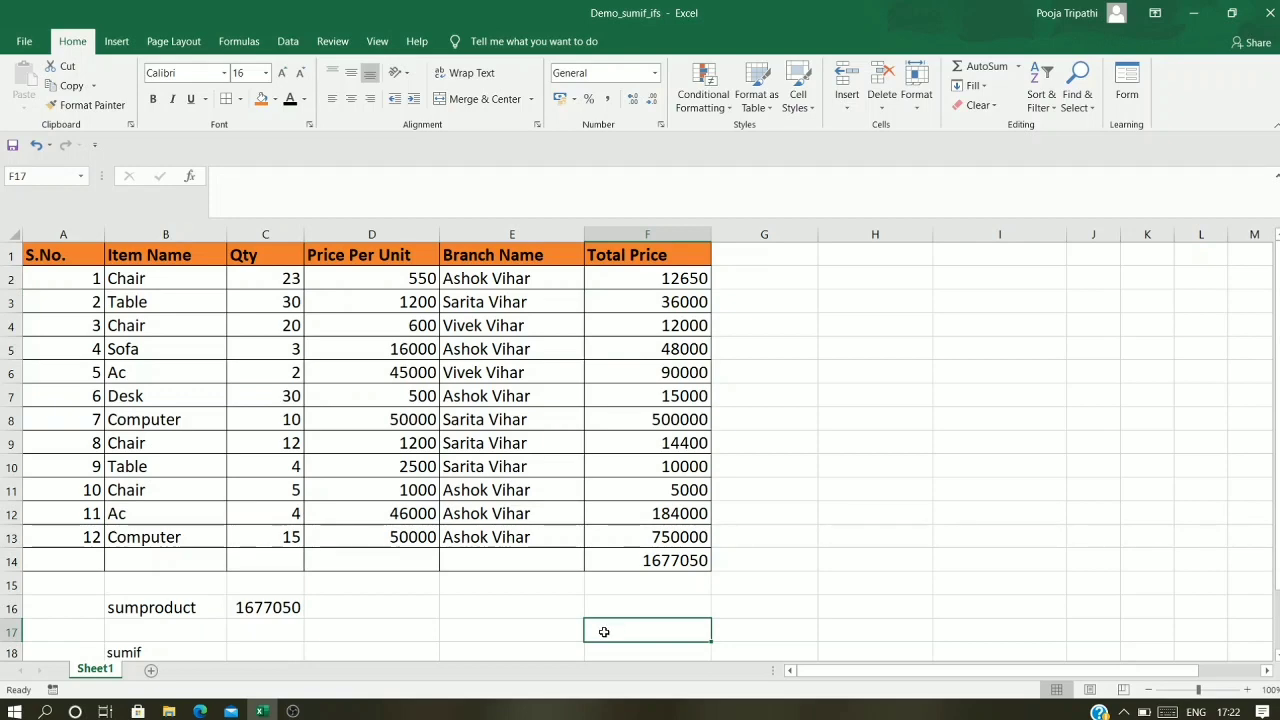
type("Item")
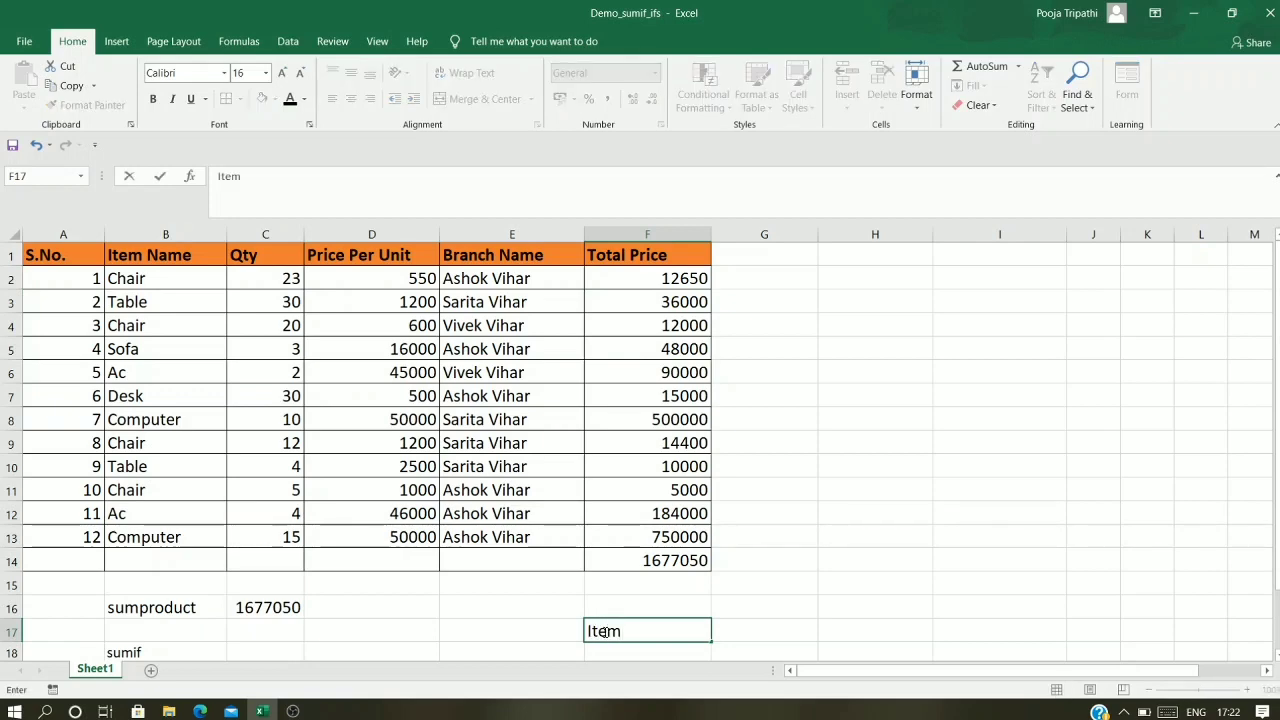
key("Return")
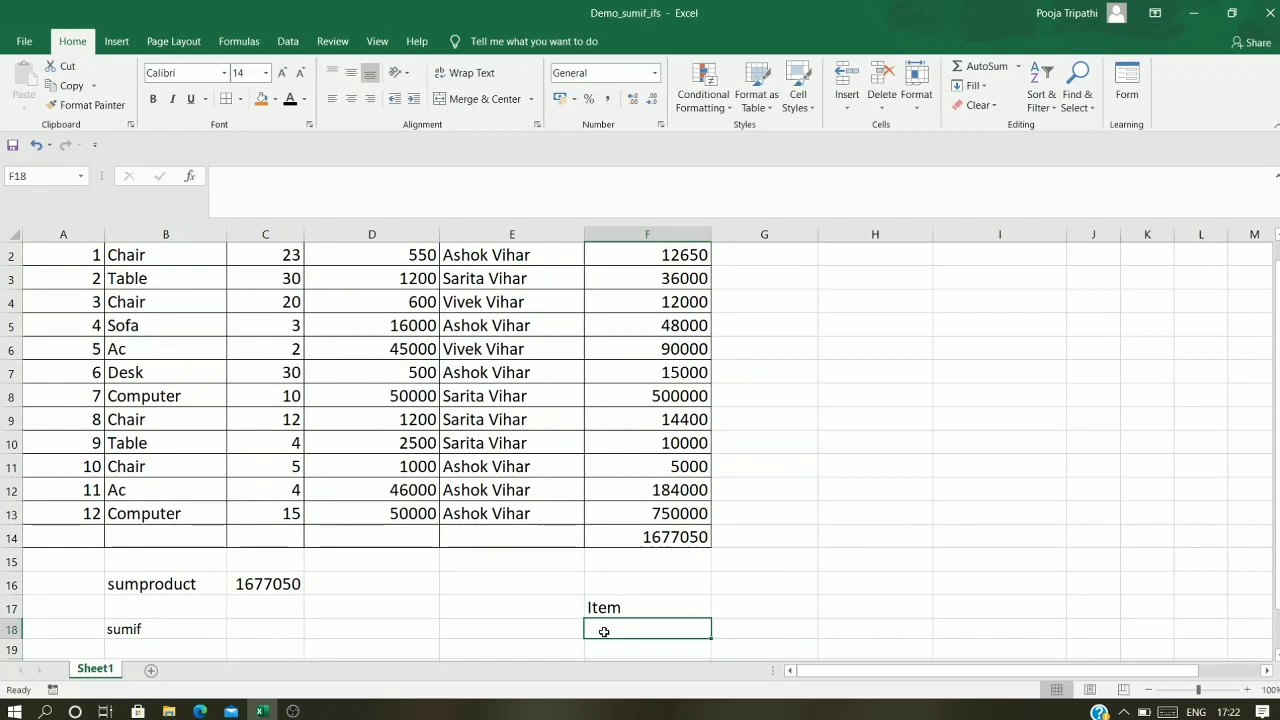
type("Chair")
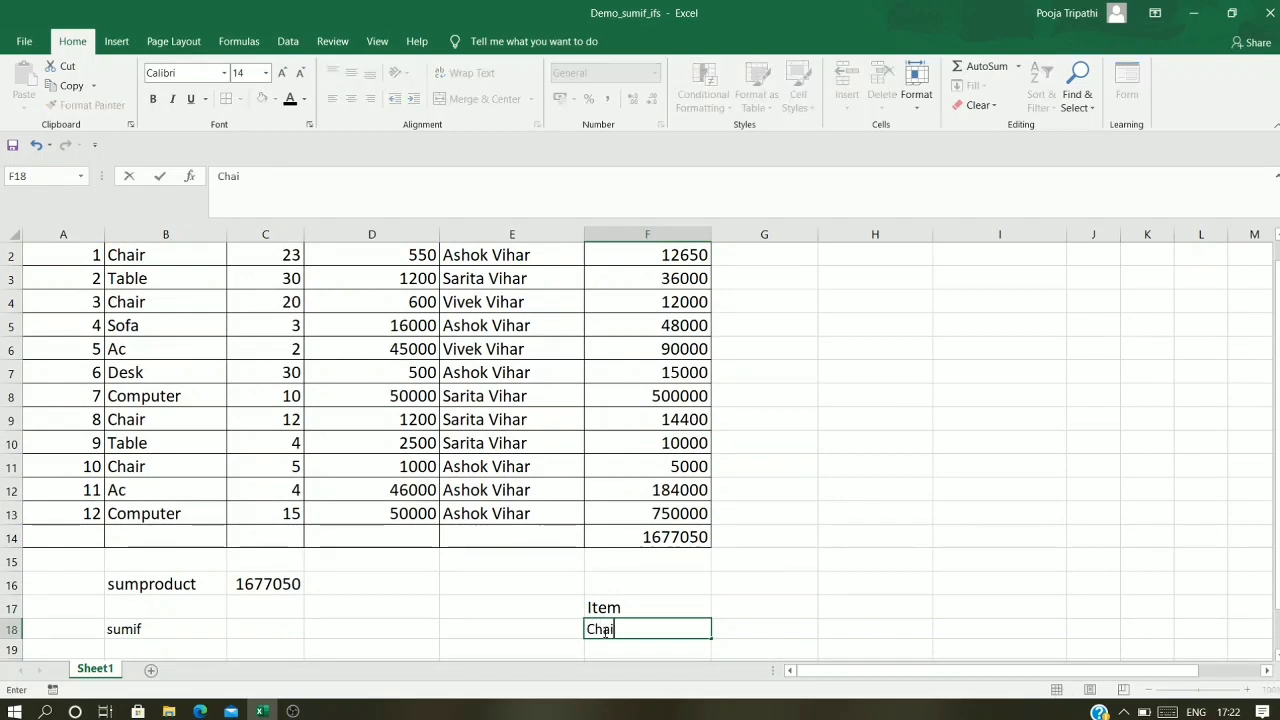
left_click(680, 606)
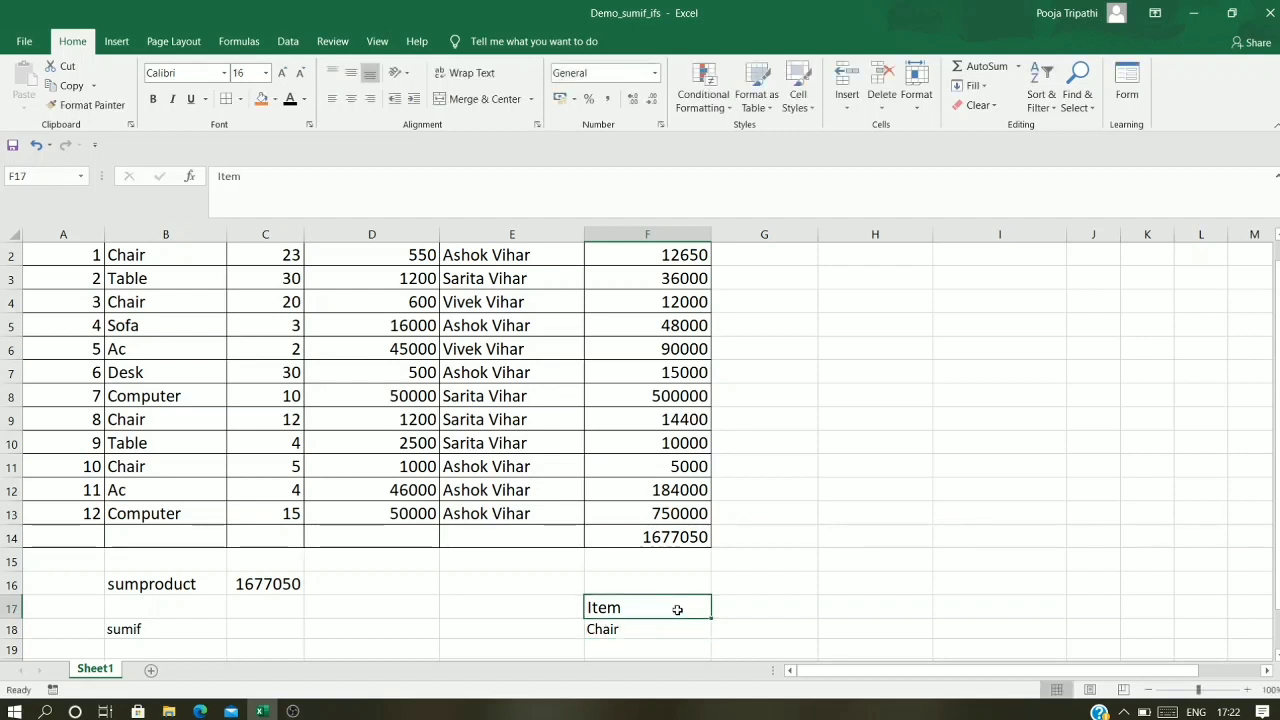
left_click(629, 632)
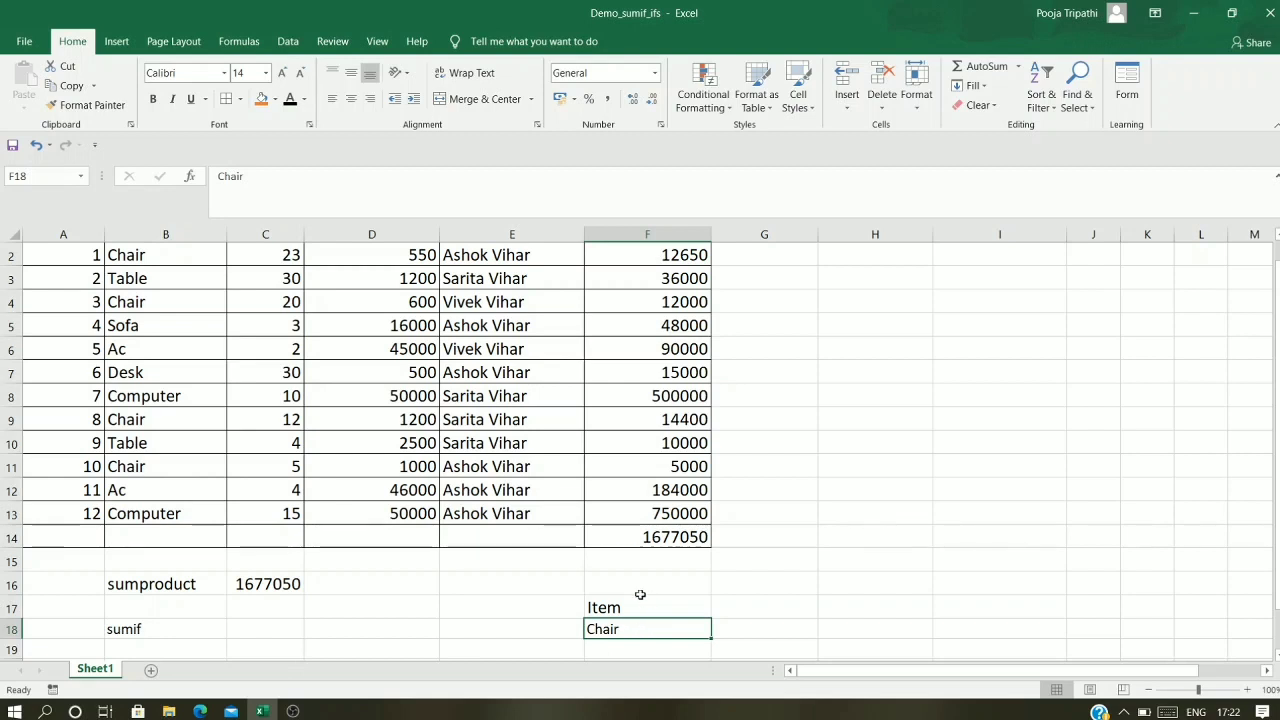
left_click_drag(646, 603, 651, 628)
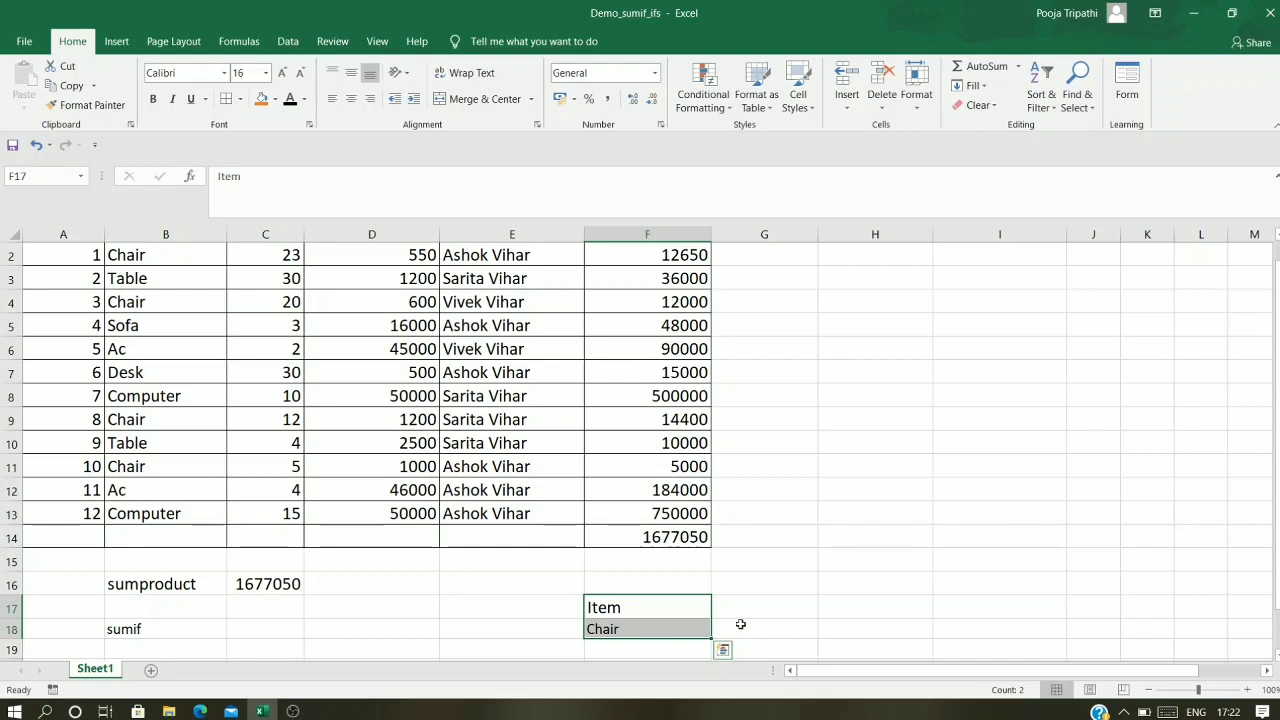
left_click(673, 628)
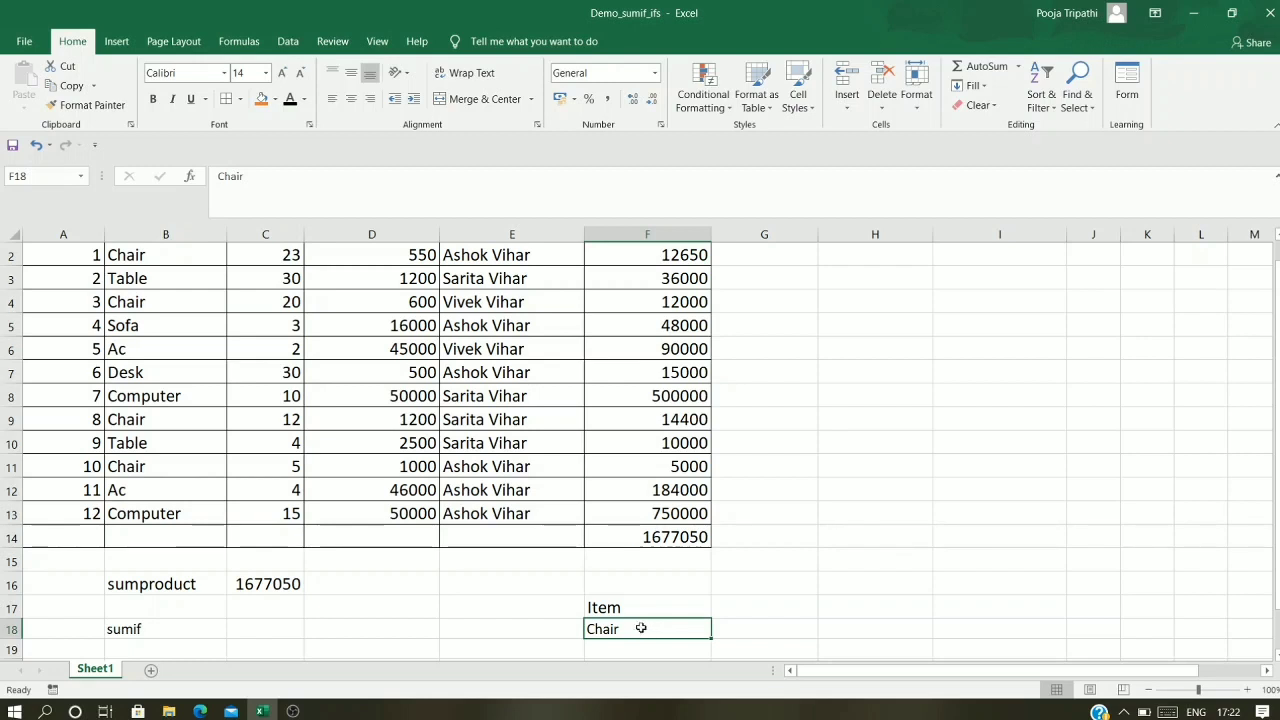
Step: Start a SUMIF formula in C18 with the Item Name cells B2:B13 as its range
left_click(257, 626)
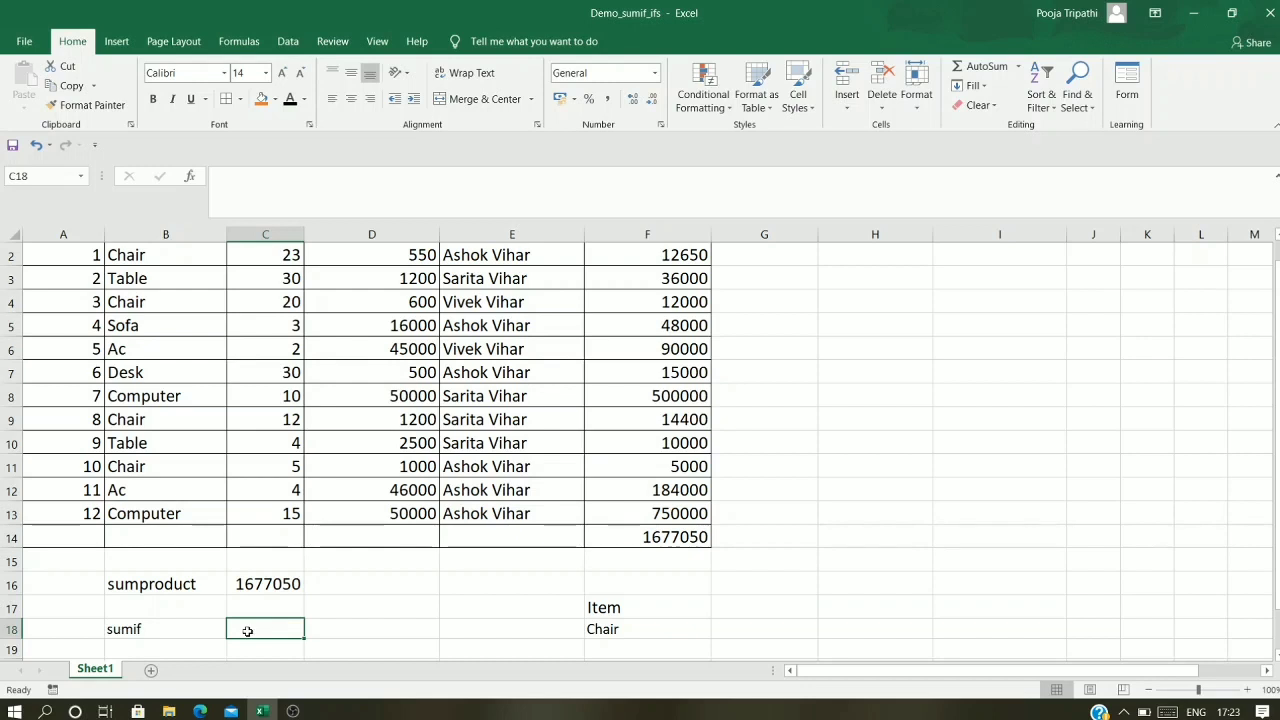
type("=sumif")
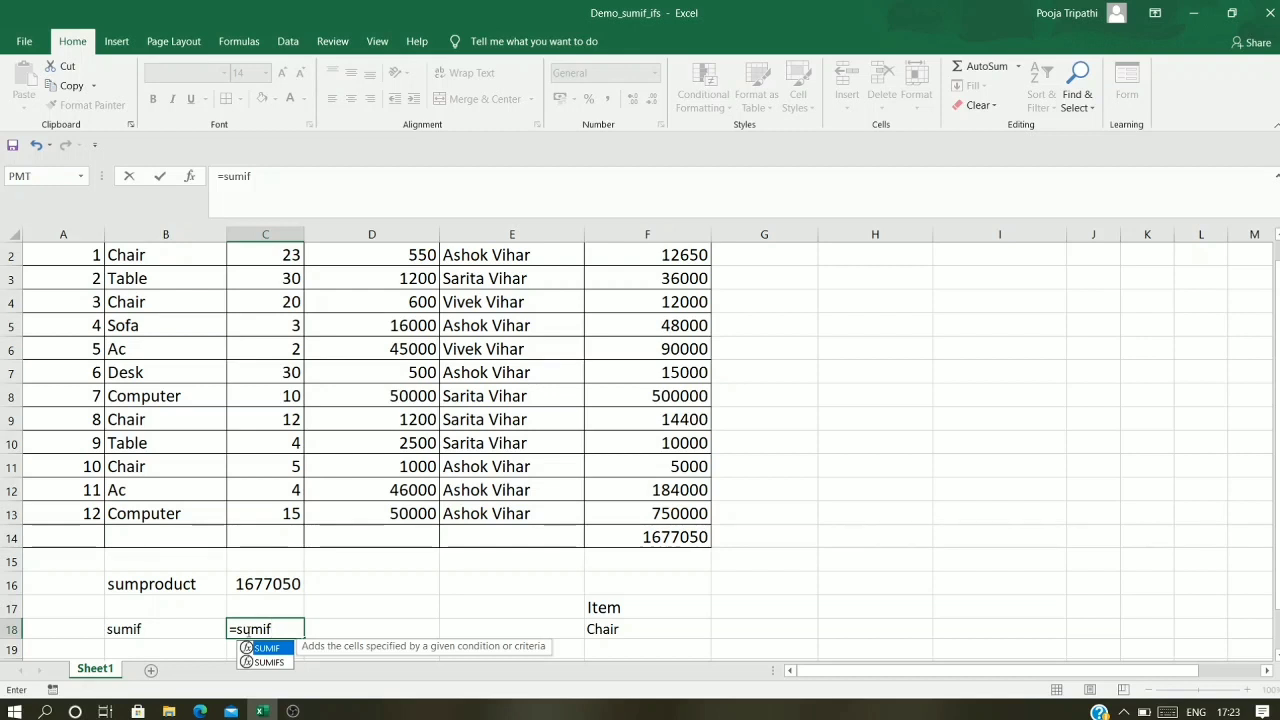
type("(")
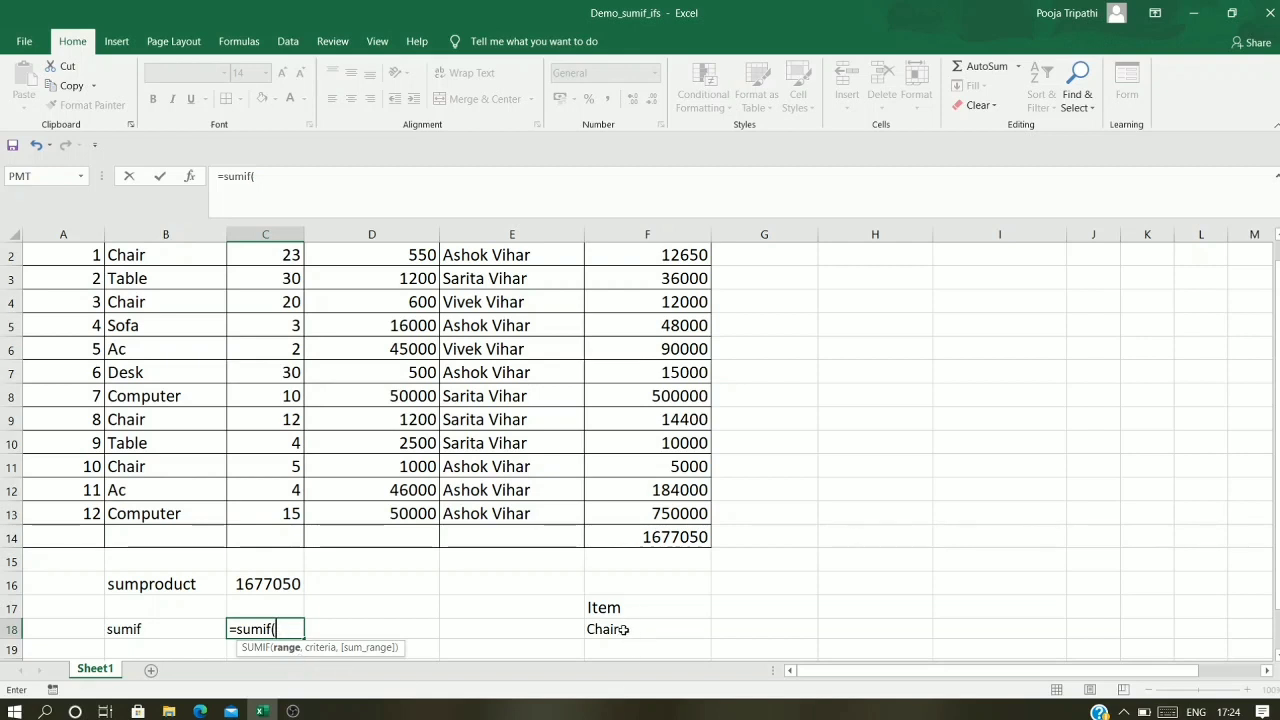
scroll(562, 500, "up", 1)
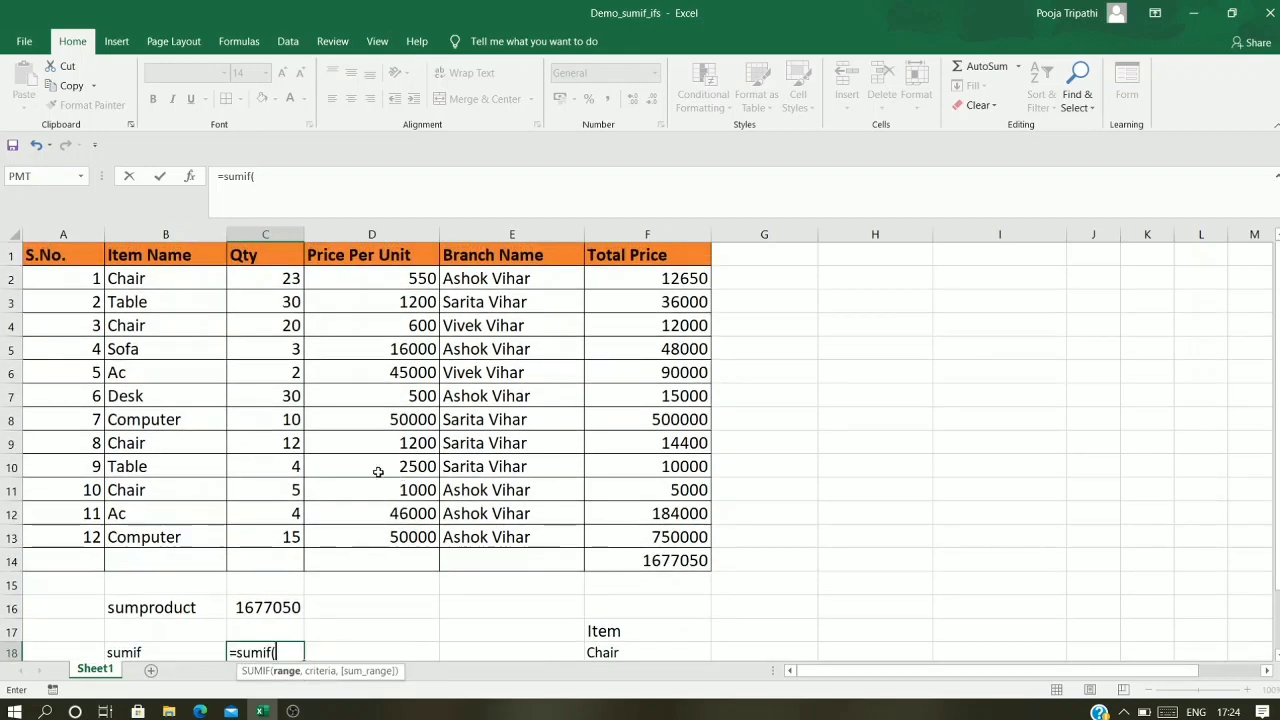
left_click_drag(177, 280, 185, 533)
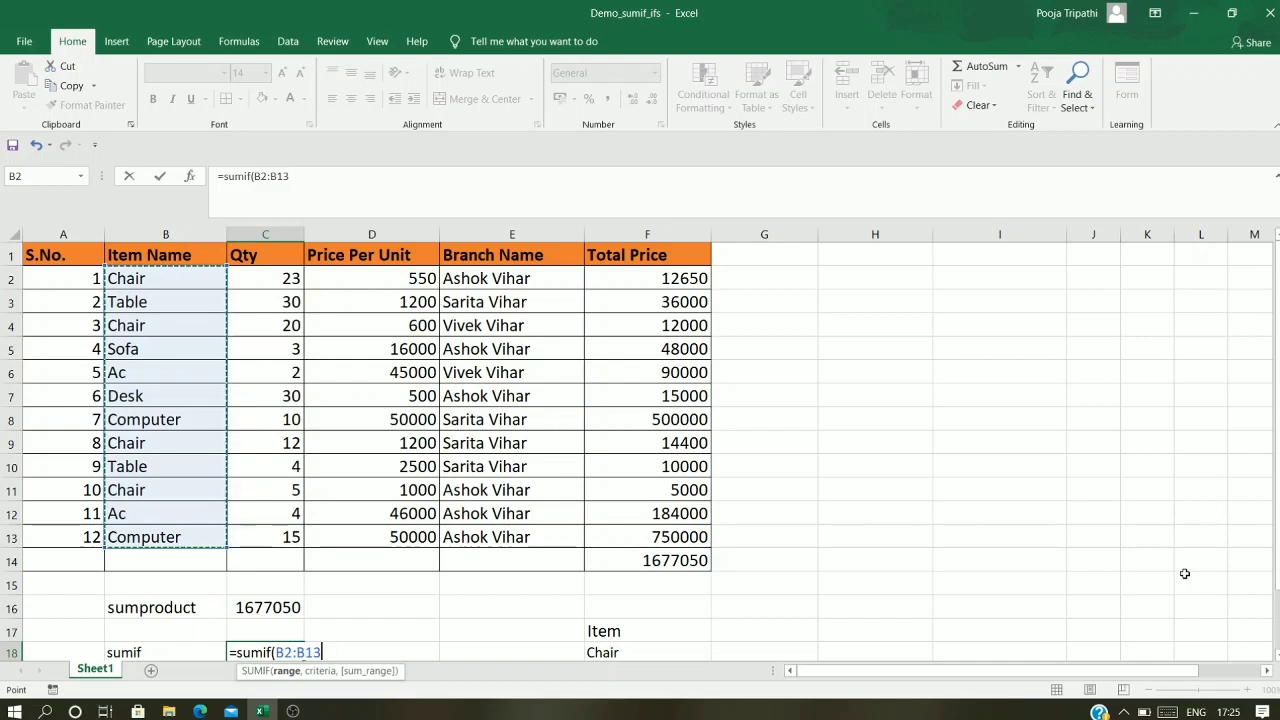
key("F8")
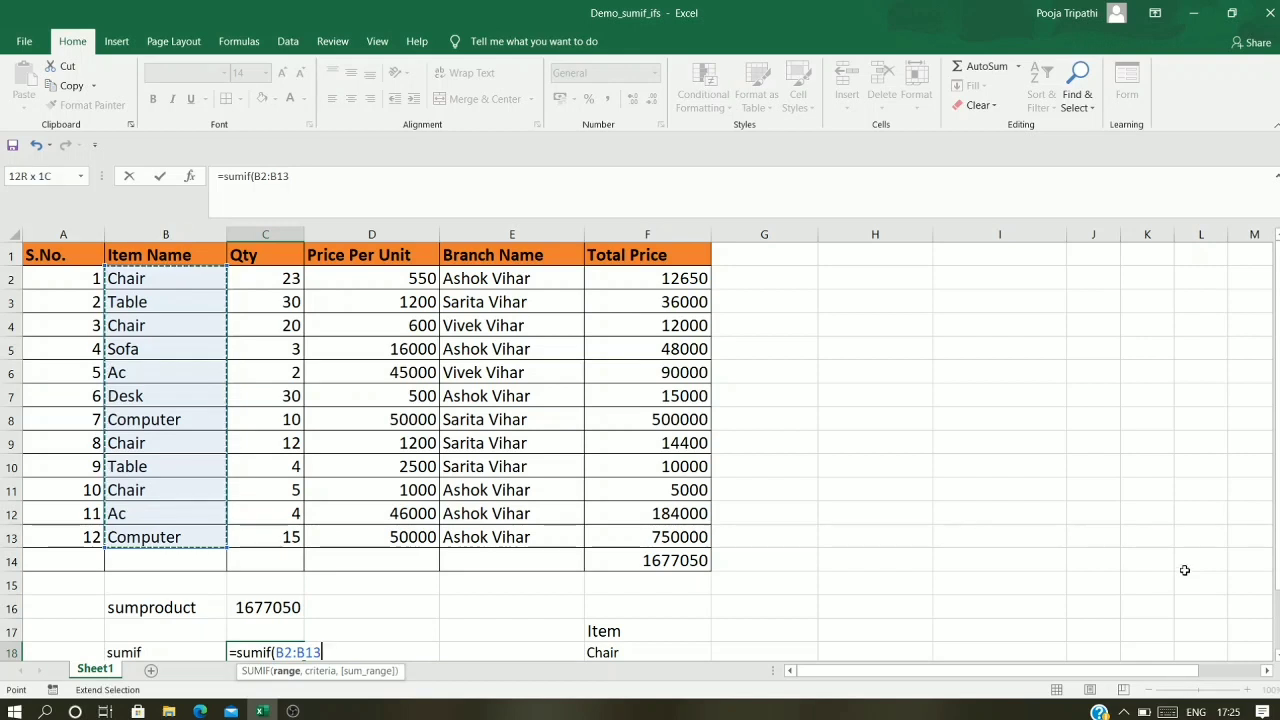
Step: Set cell F18, which holds the item Chair, as the criterion of the SUMIF formula in C18
type(",")
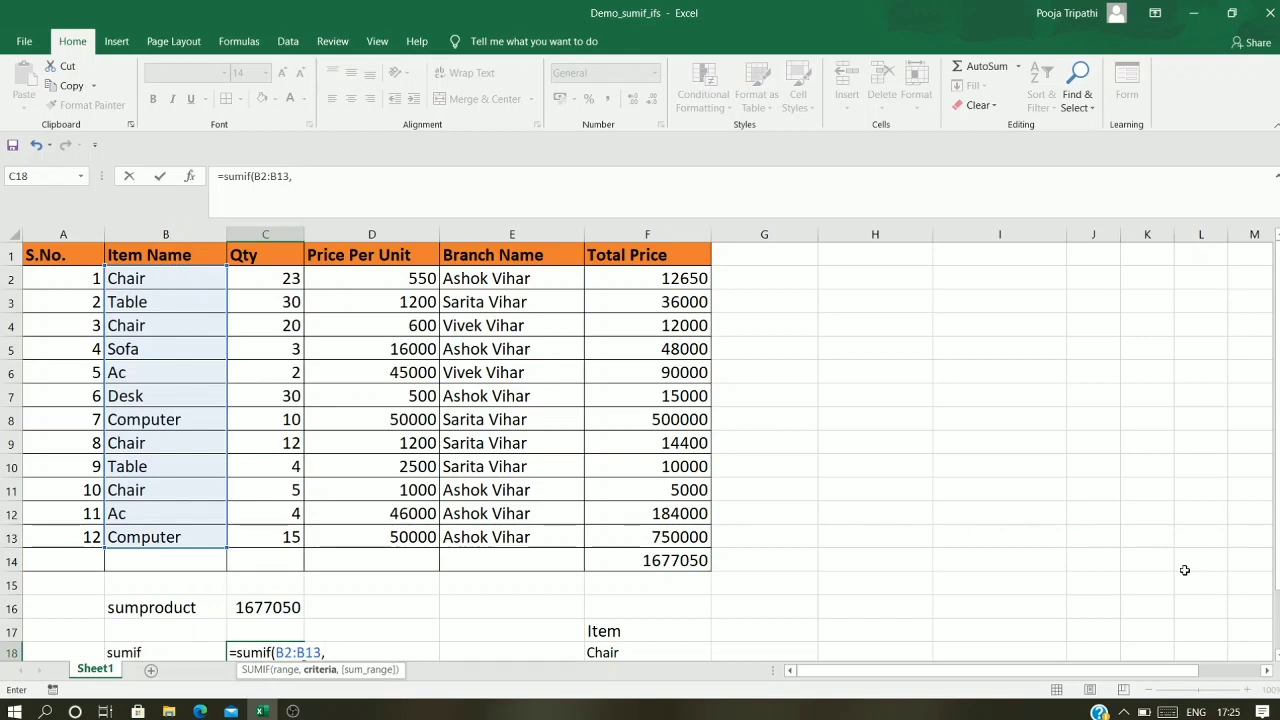
scroll(630, 640, "down", 1)
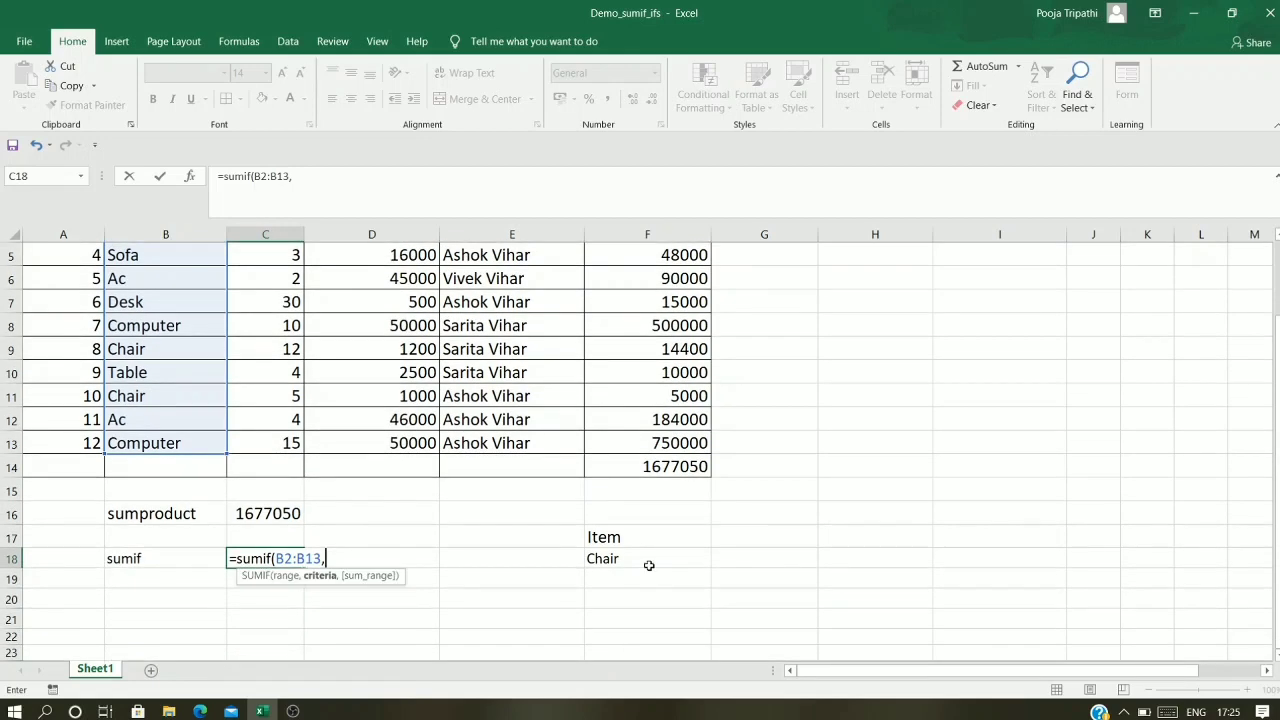
left_click(637, 560)
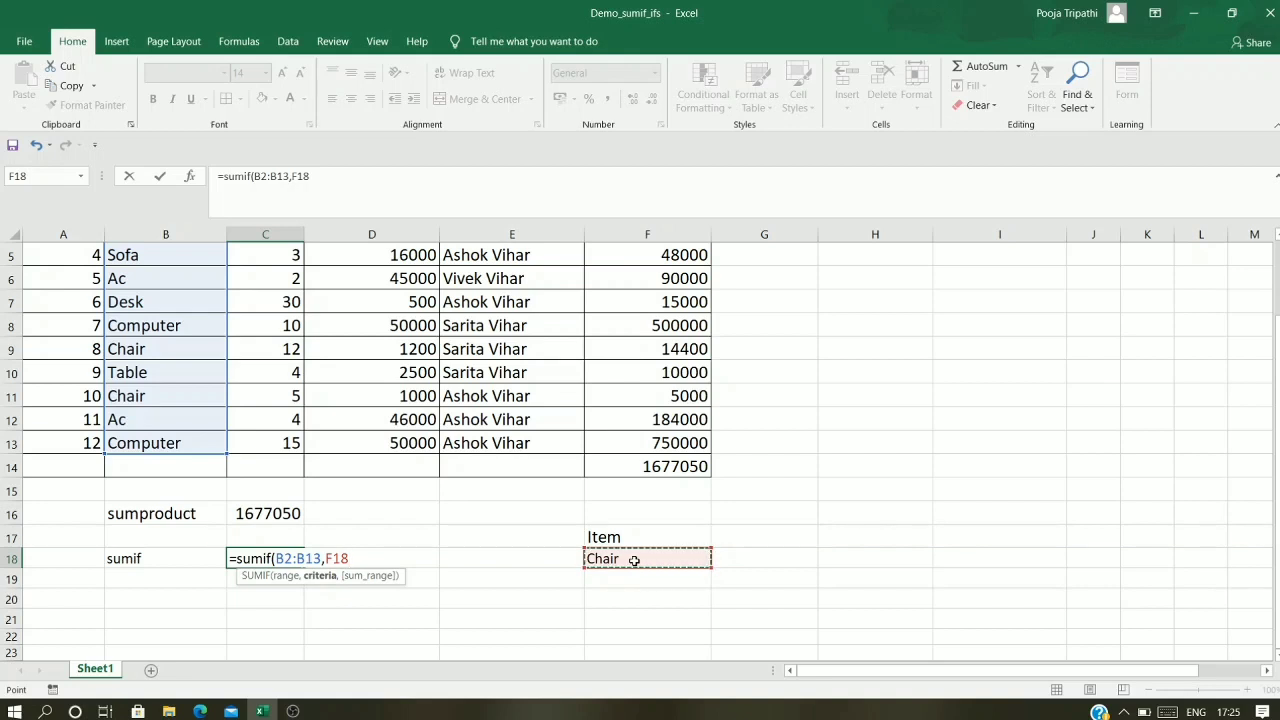
type(",")
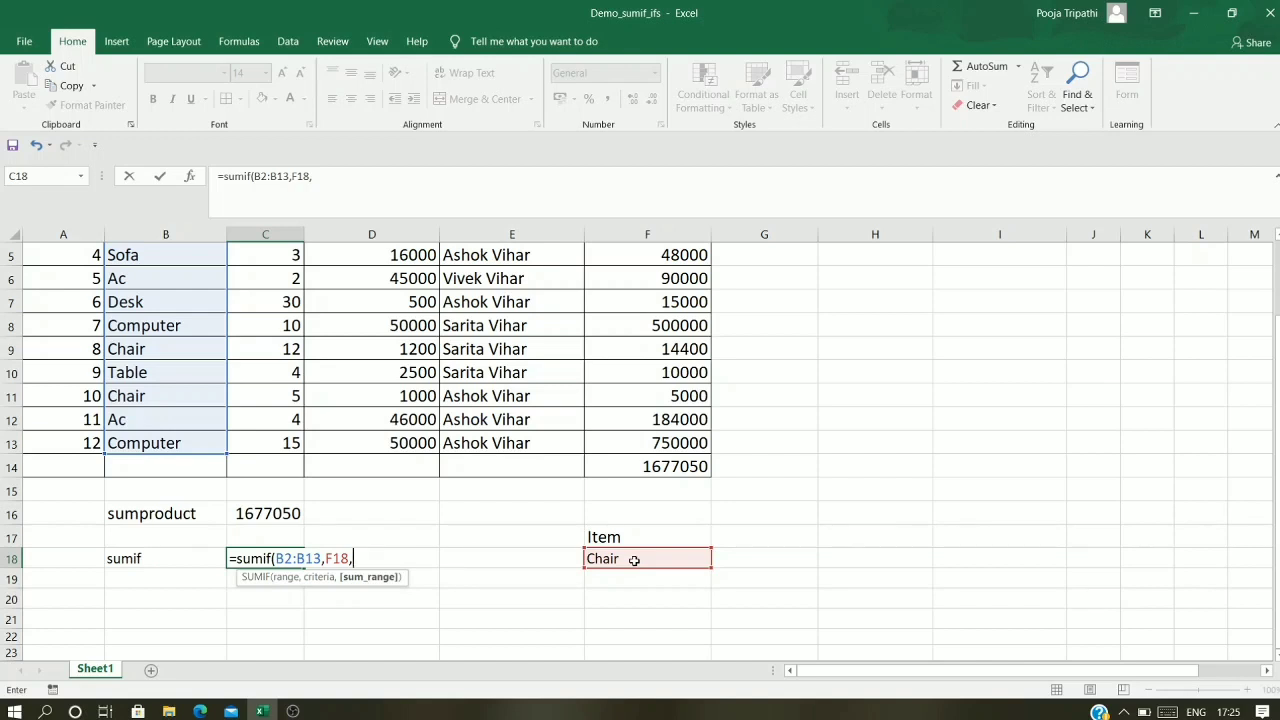
Step: Add the Total Price cells F2:F13 as the sum range and complete the SUMIF formula in C18
scroll(694, 334, "up", 2)
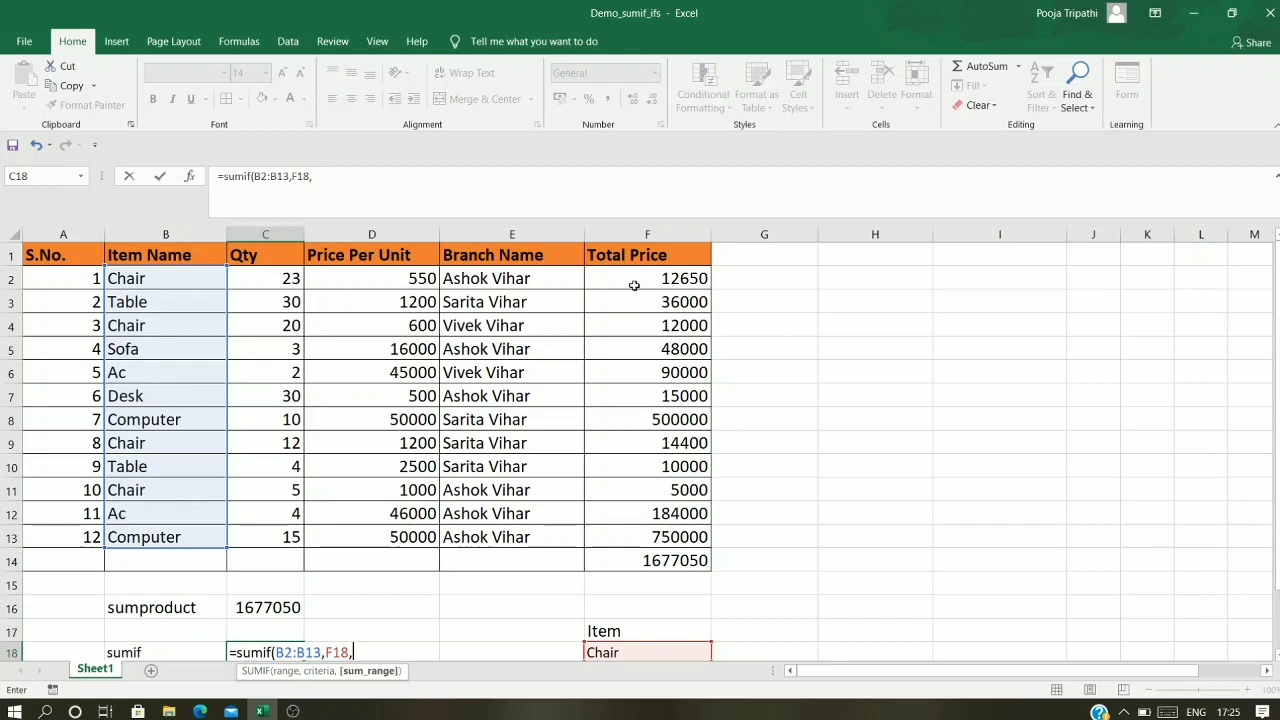
left_click_drag(634, 285, 657, 535)
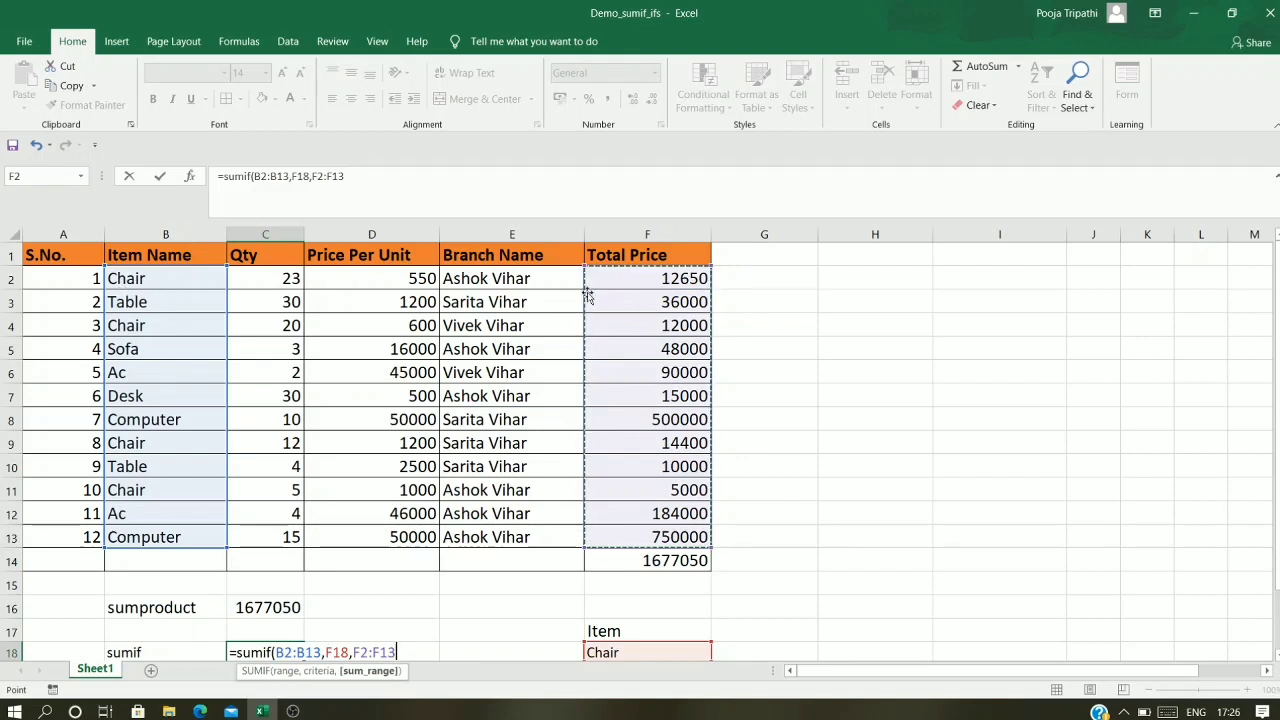
scroll(626, 508, "down", 3)
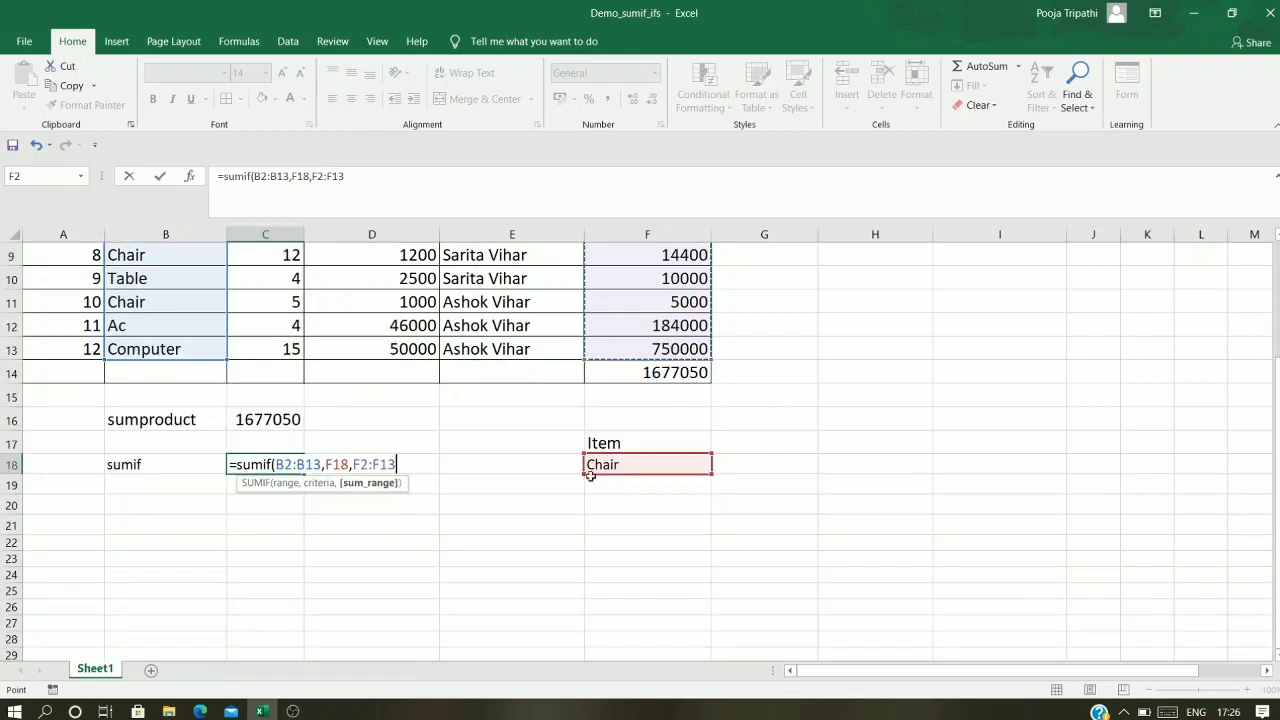
type(")")
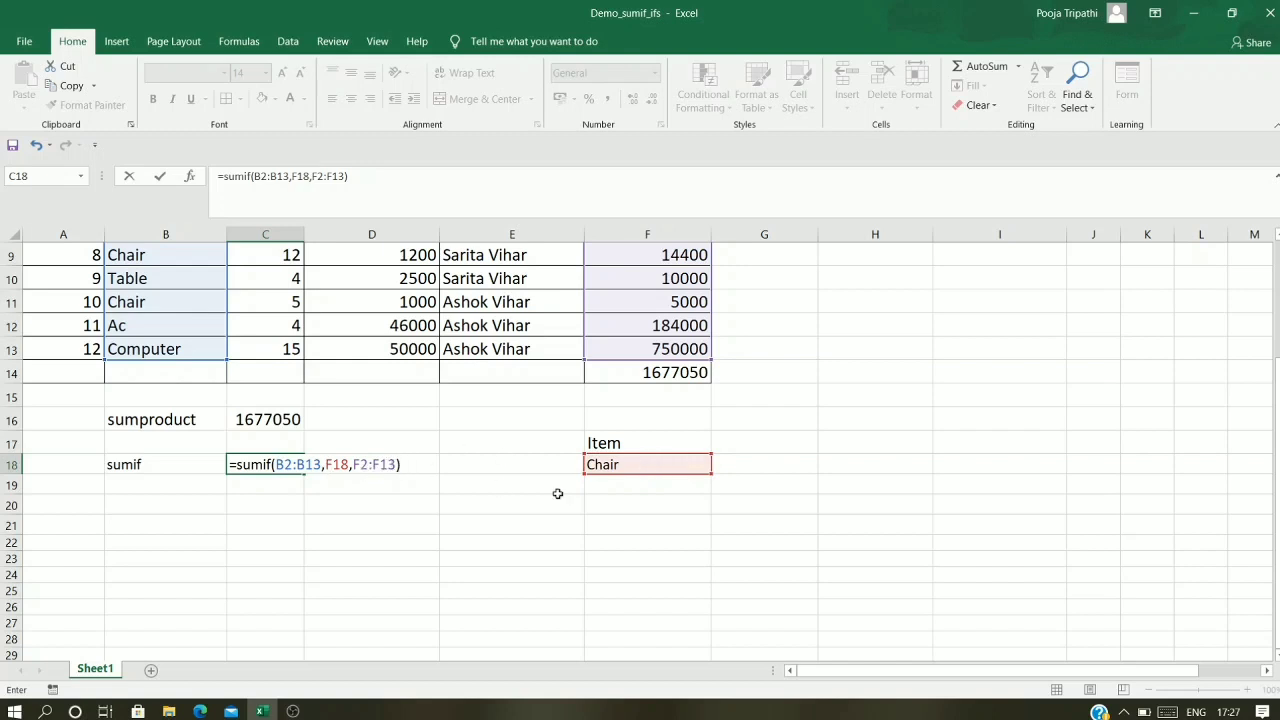
scroll(504, 444, "up", 3)
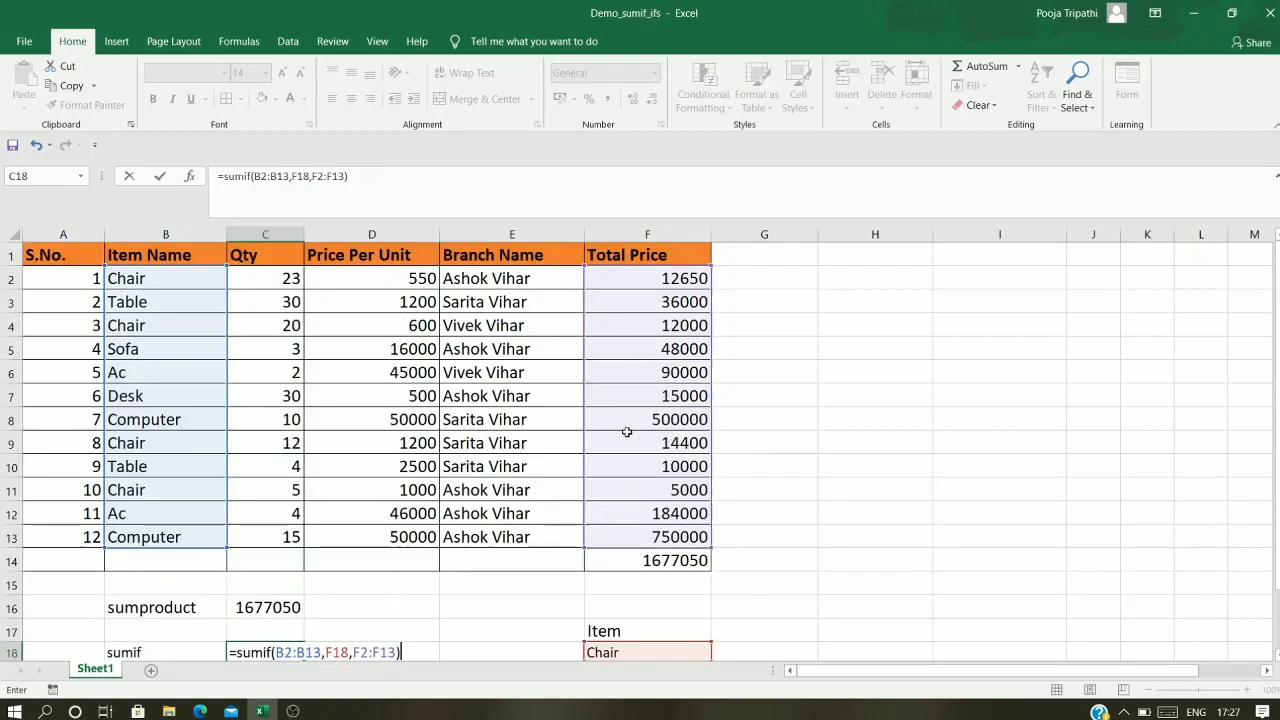
scroll(626, 432, "down", 2)
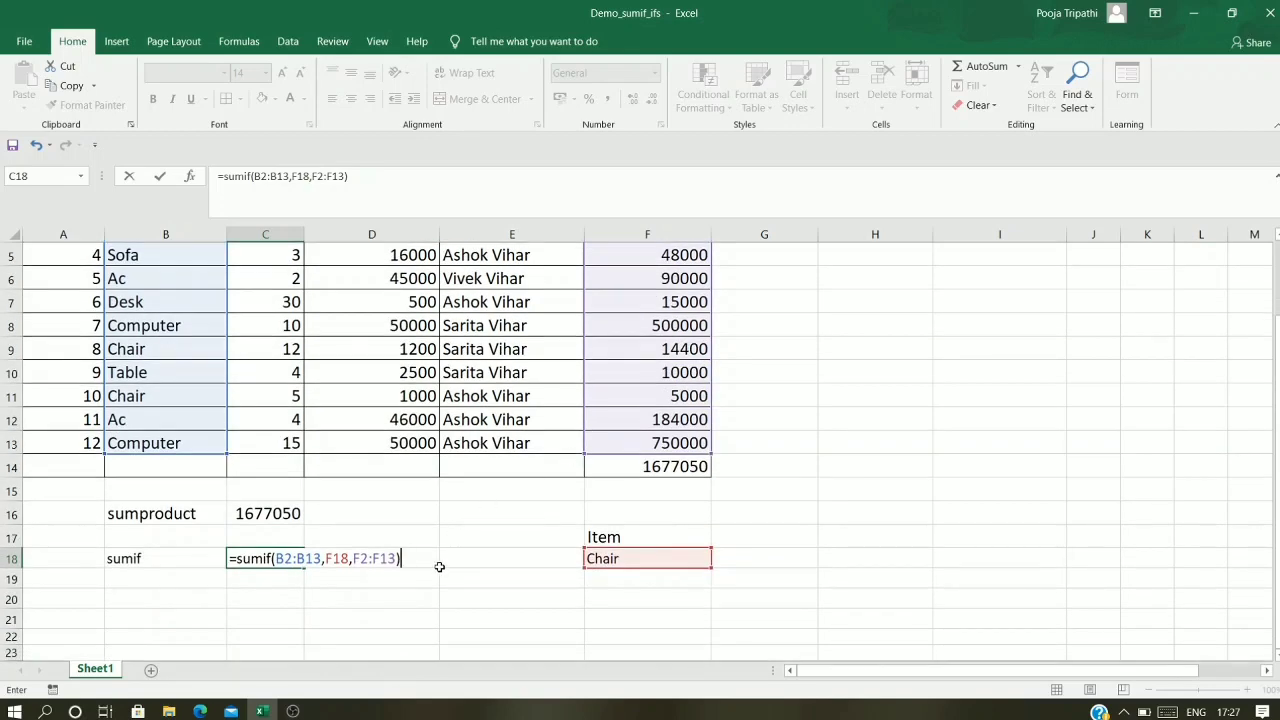
key("Return")
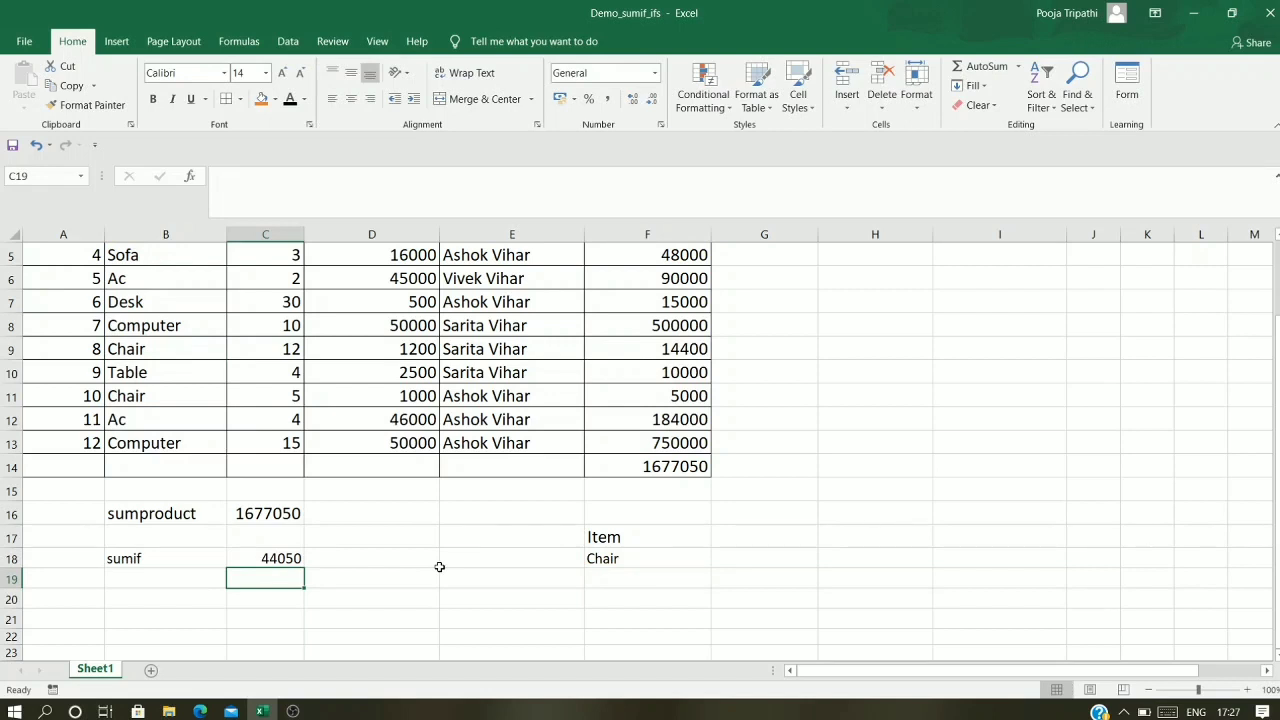
Step: Check the SUMIF result in C18 against the sum of the Chair amounts in F2, F4, F9 and F11
left_click(284, 557)
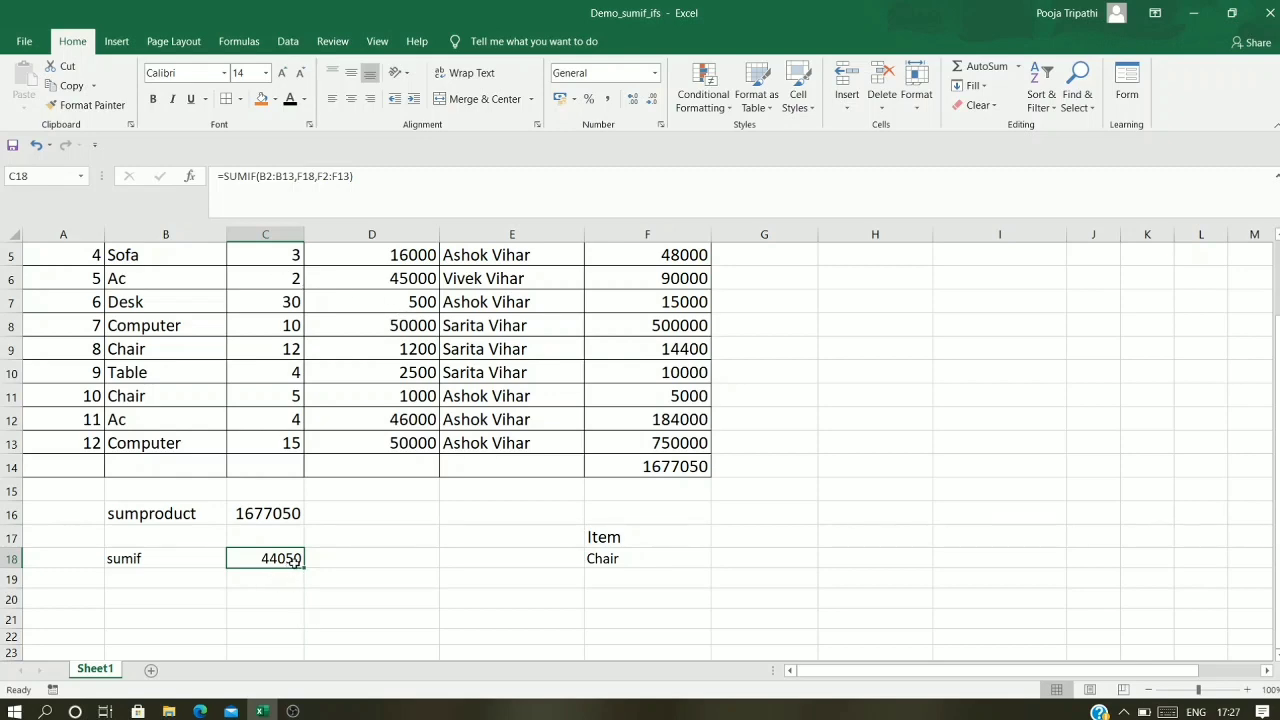
scroll(288, 545, "up", 2)
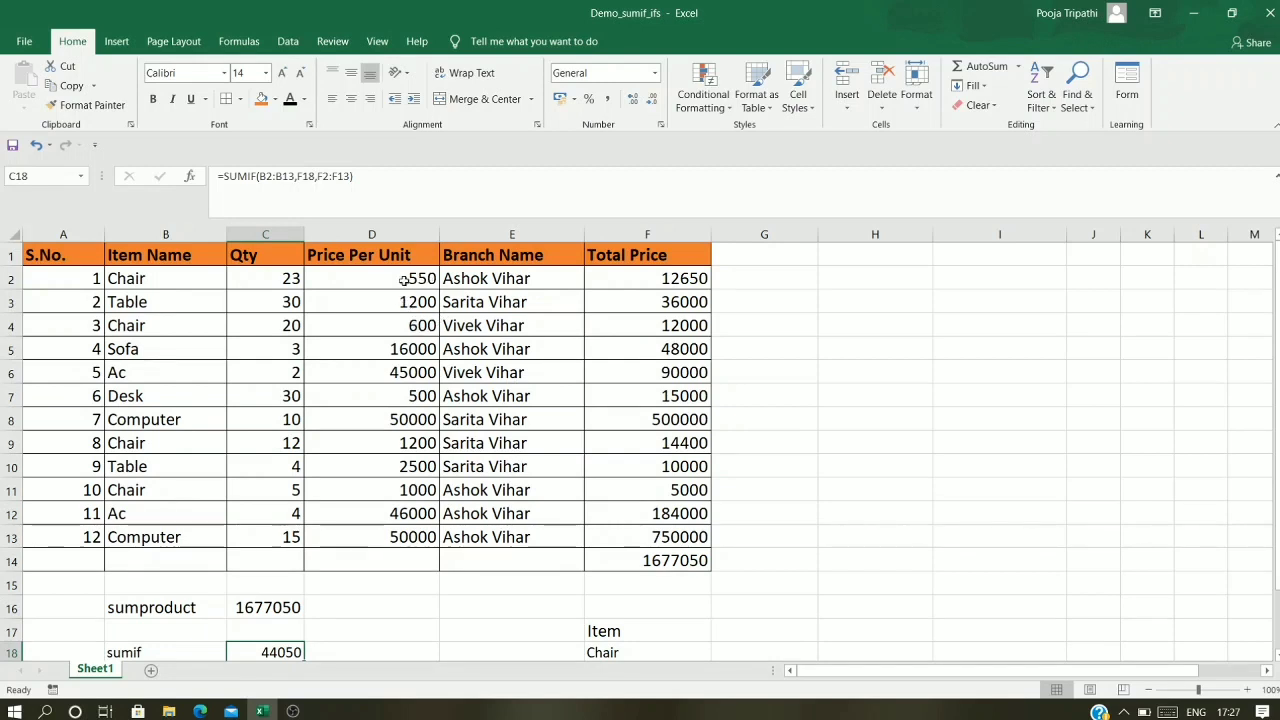
left_click(641, 279)
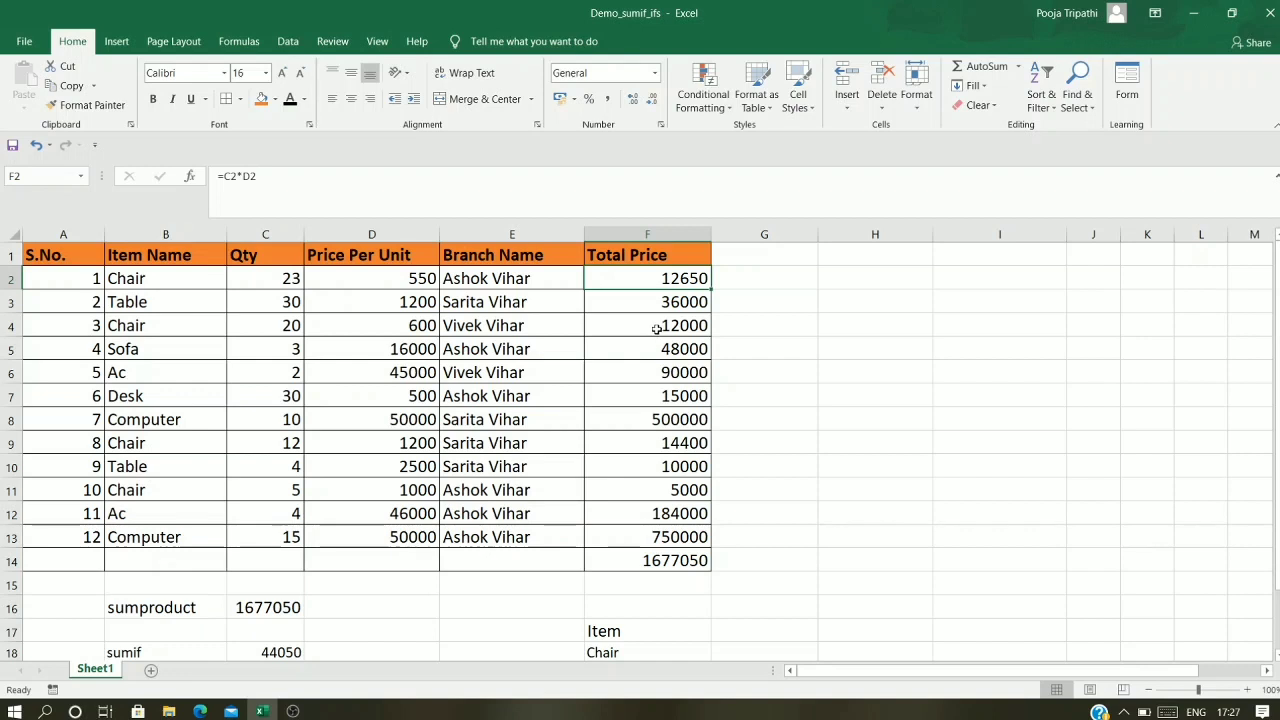
left_click(656, 330, "ctrl")
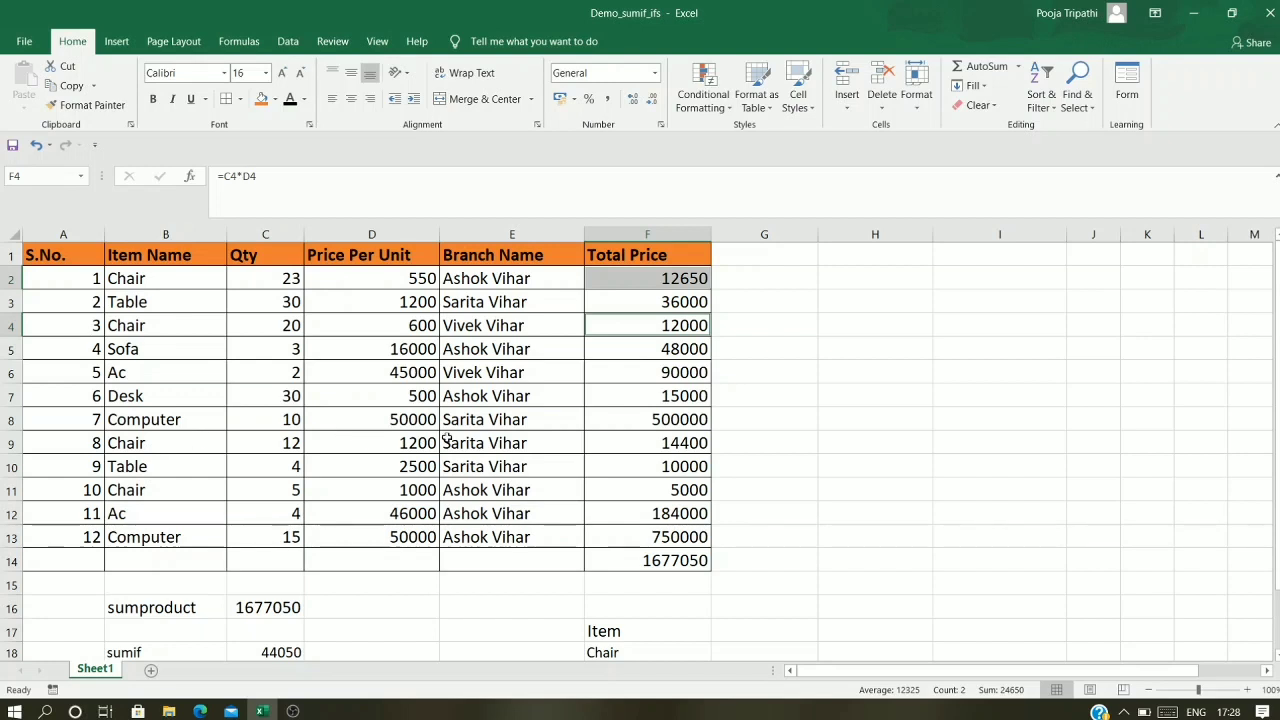
left_click(621, 443, "ctrl")
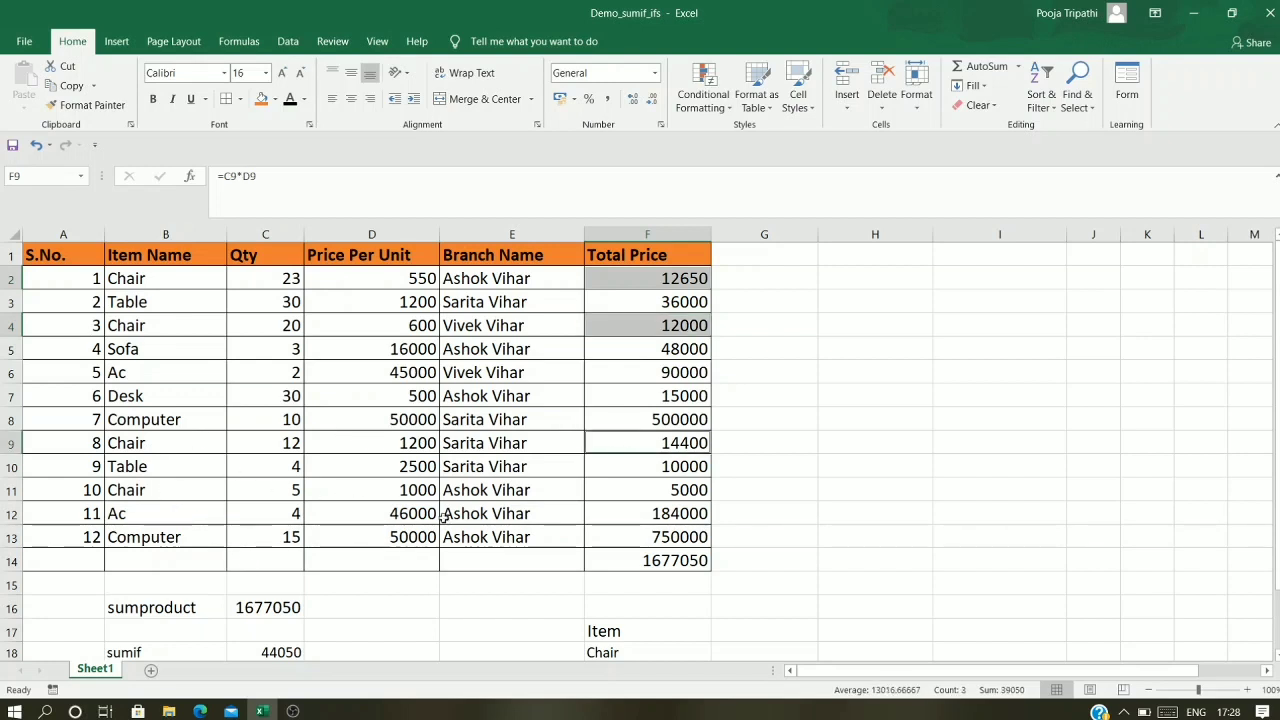
left_click(644, 491, "ctrl")
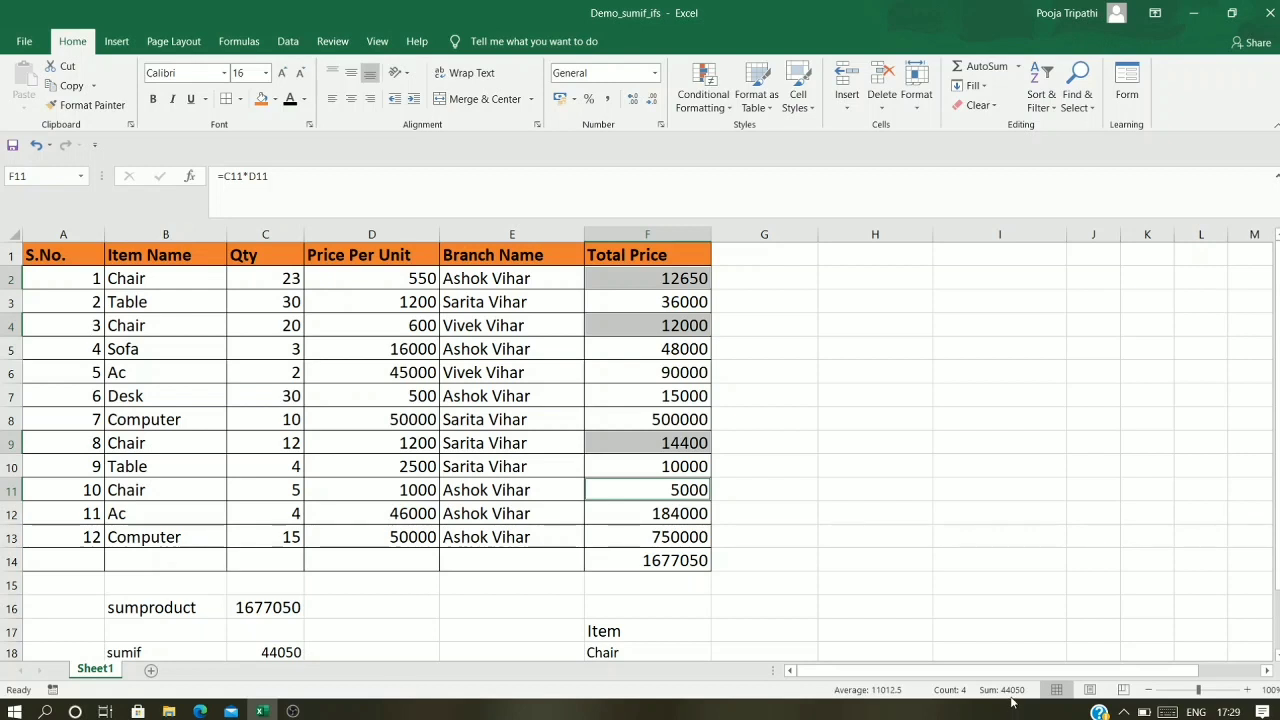
left_click(885, 612)
Step: Replace the item criterion in F18 with "Ac"
scroll(860, 600, "down", 3)
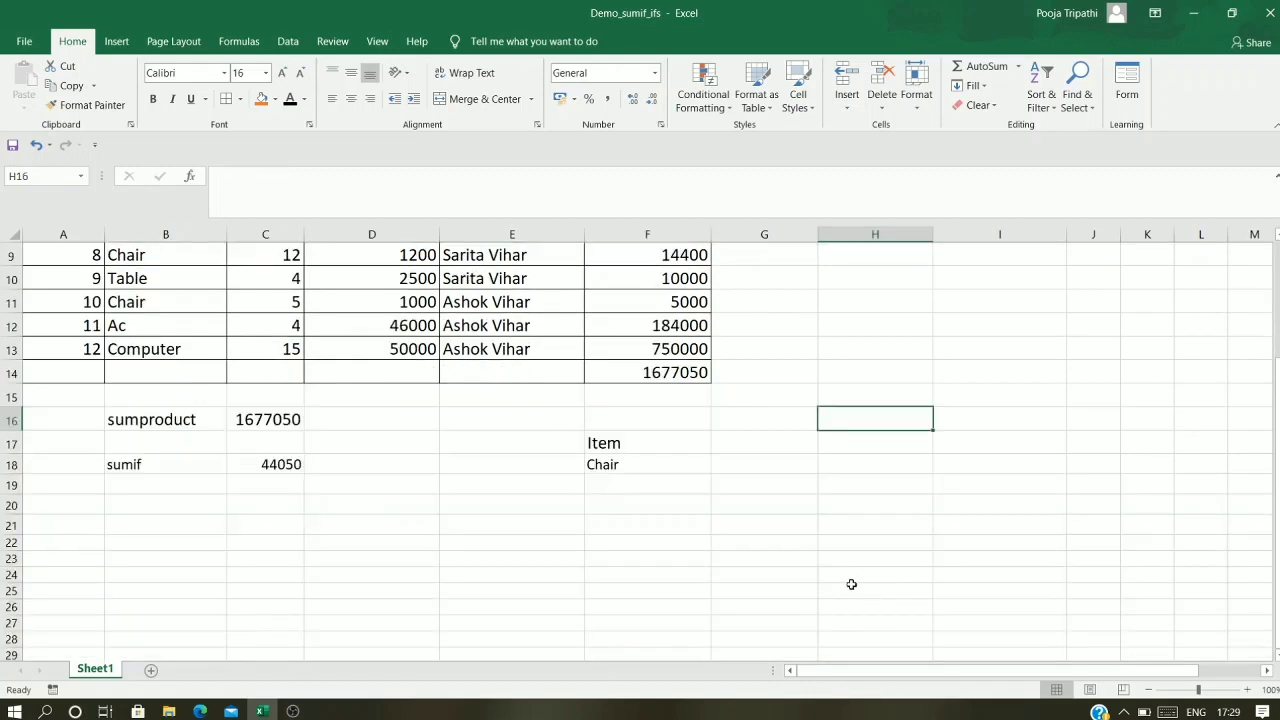
scroll(463, 538, "up", 1)
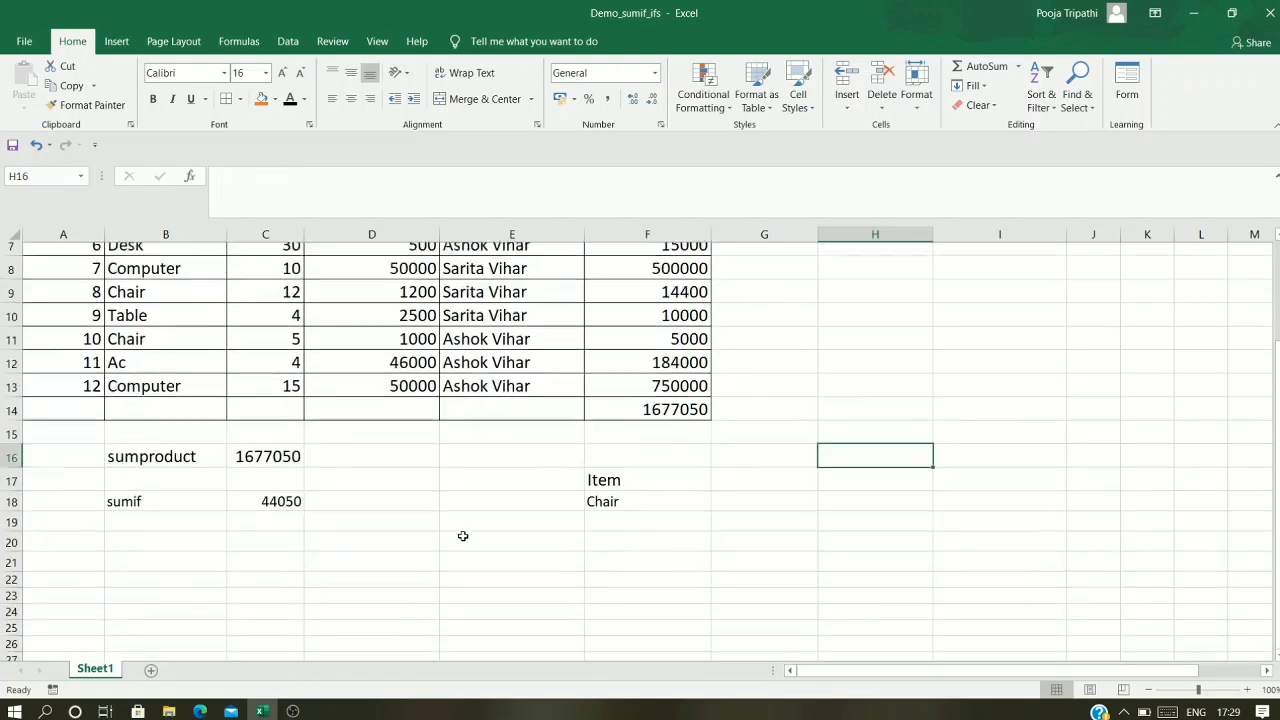
scroll(463, 536, "up", 2)
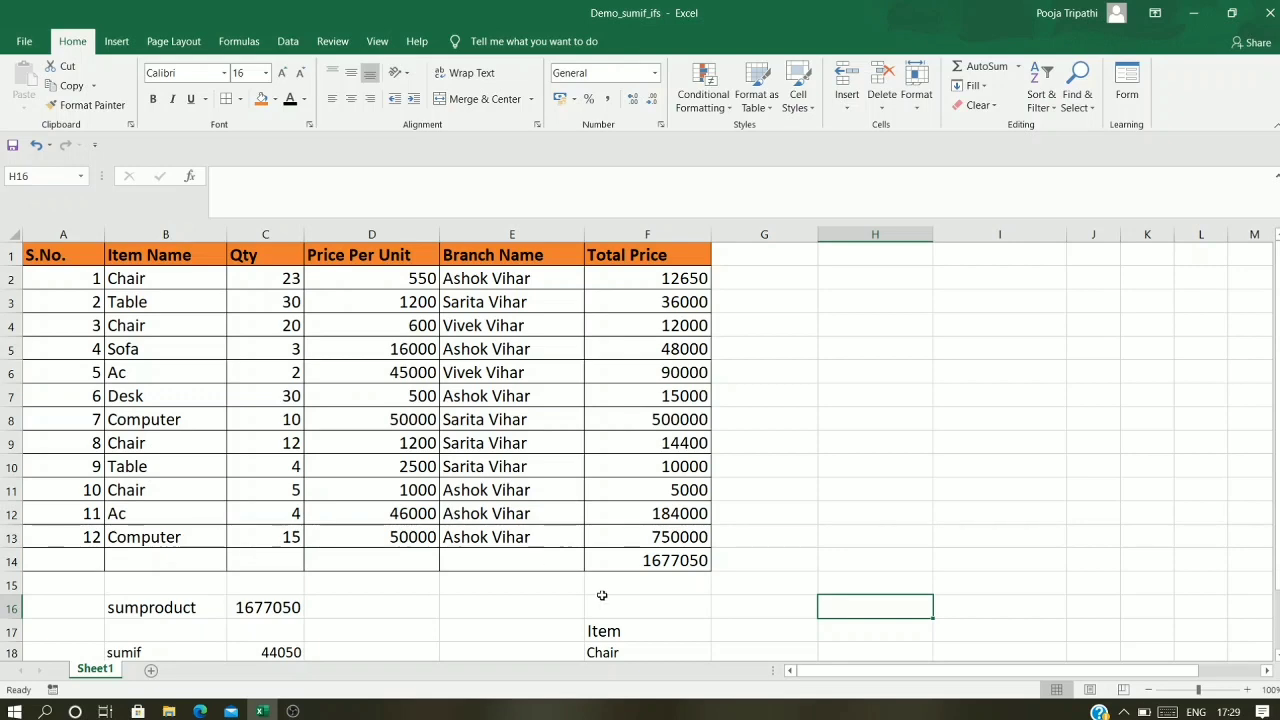
scroll(602, 595, "down", 2)
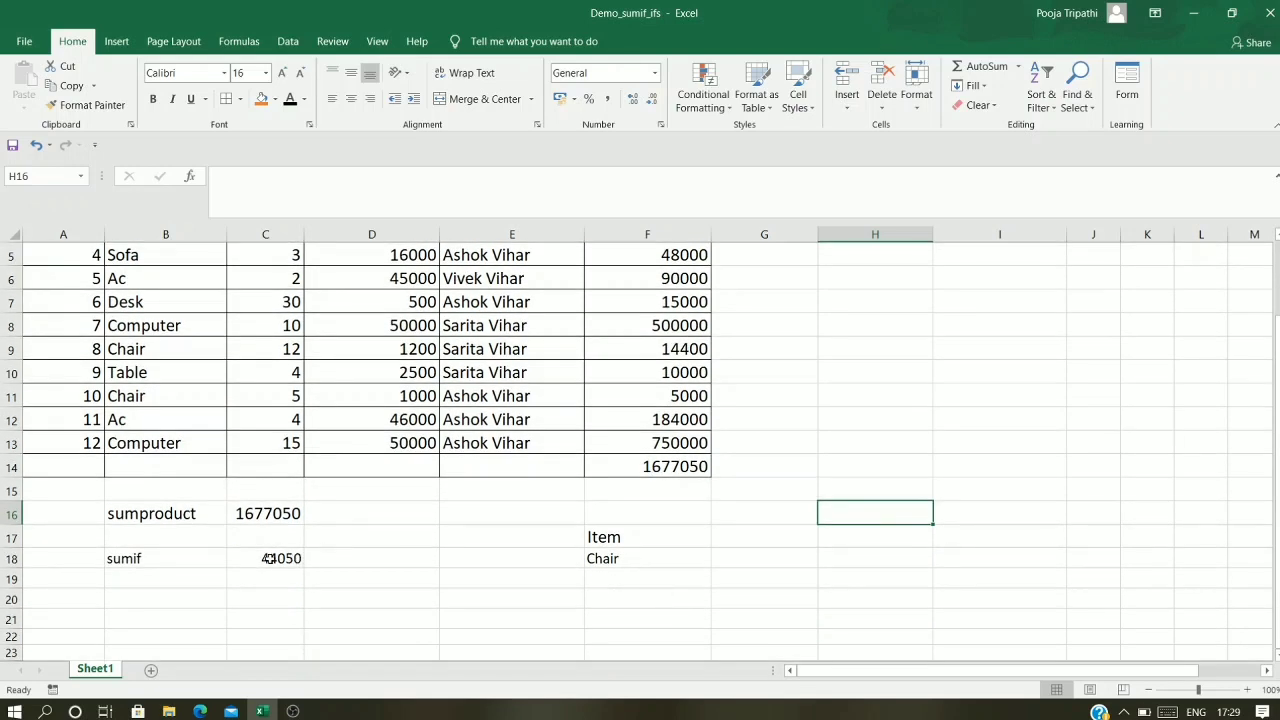
left_click(646, 562)
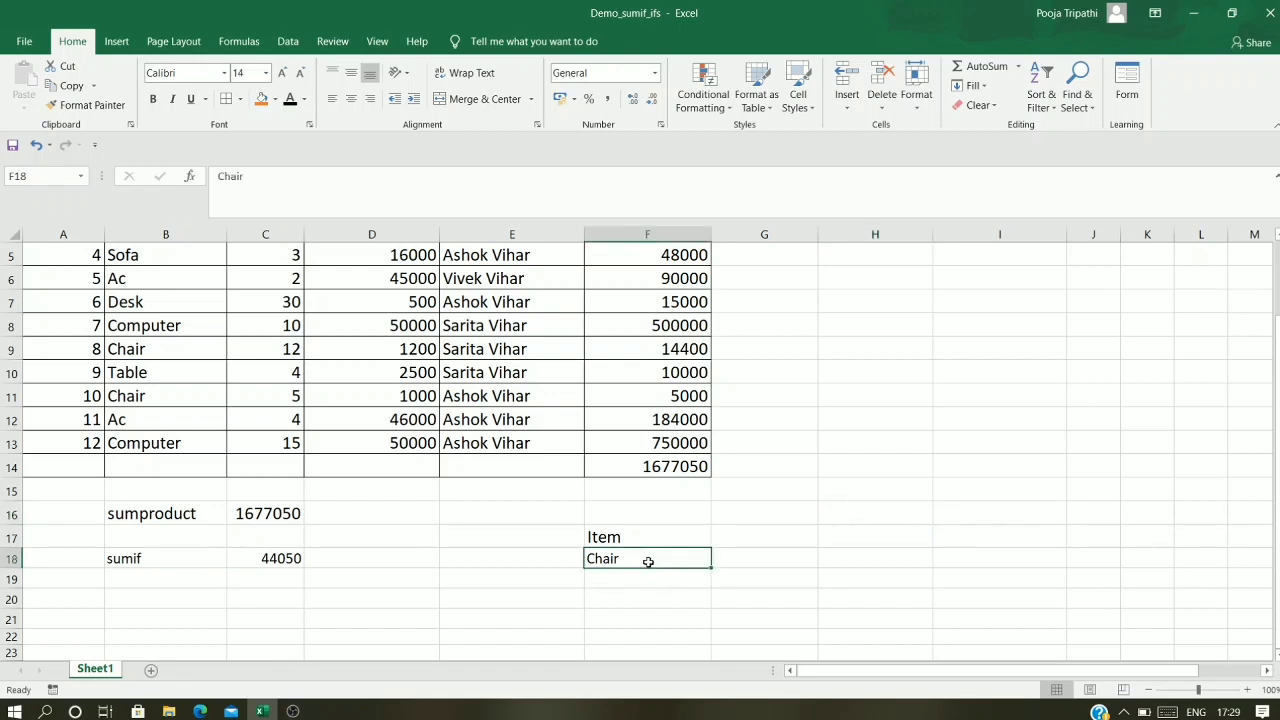
key("Delete")
type("A")
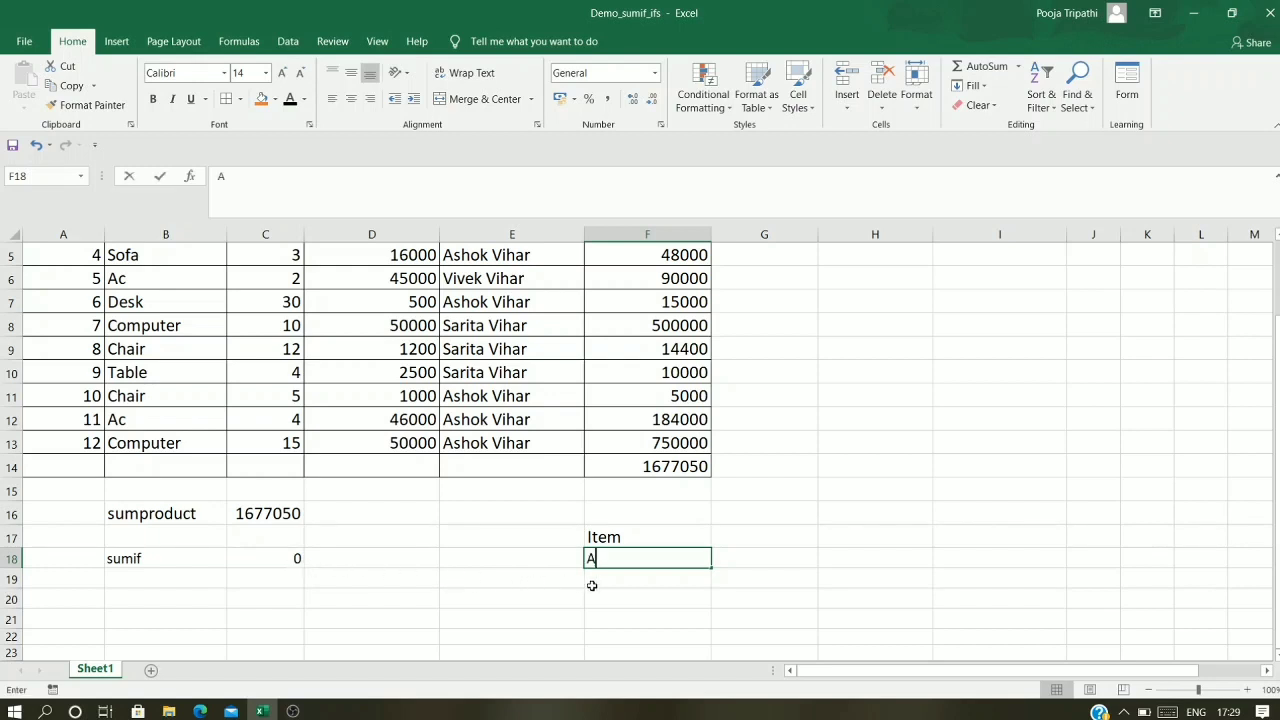
type("c")
key("Return")
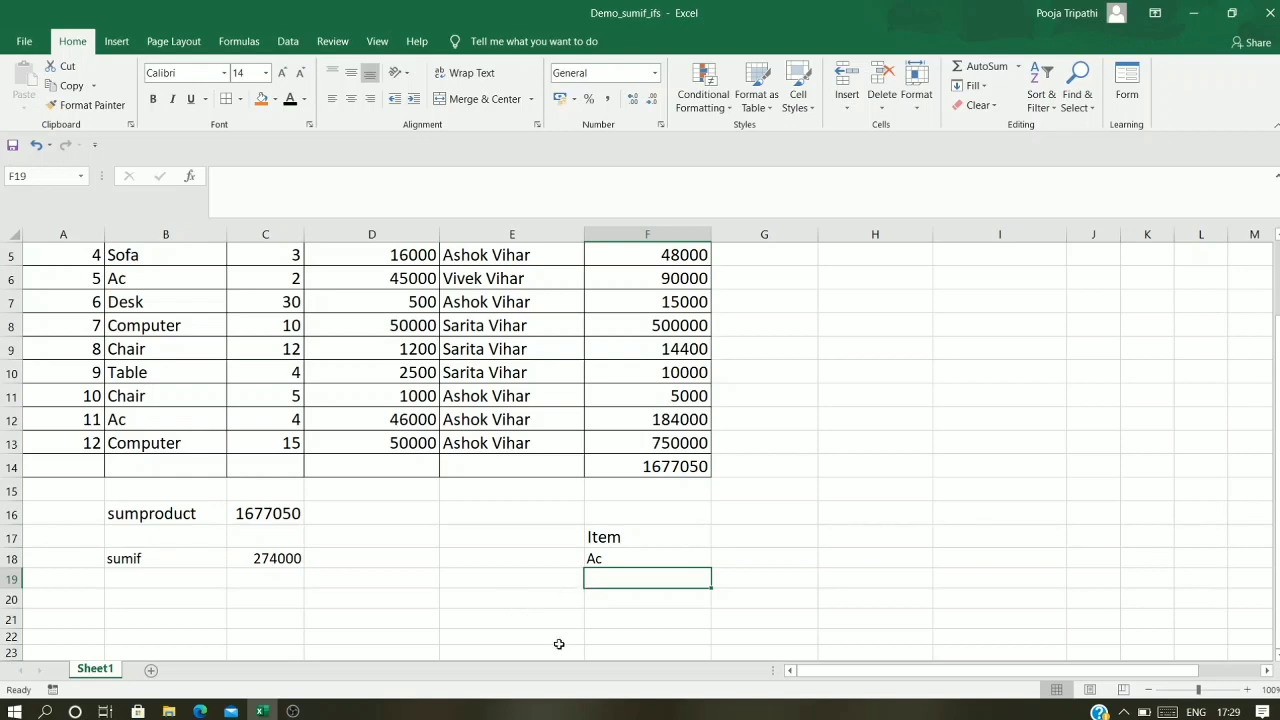
Step: Check the SUMIF result in C18 against the sum of the Ac amounts in F6 and F12
scroll(520, 640, "up", 2)
left_click(276, 652)
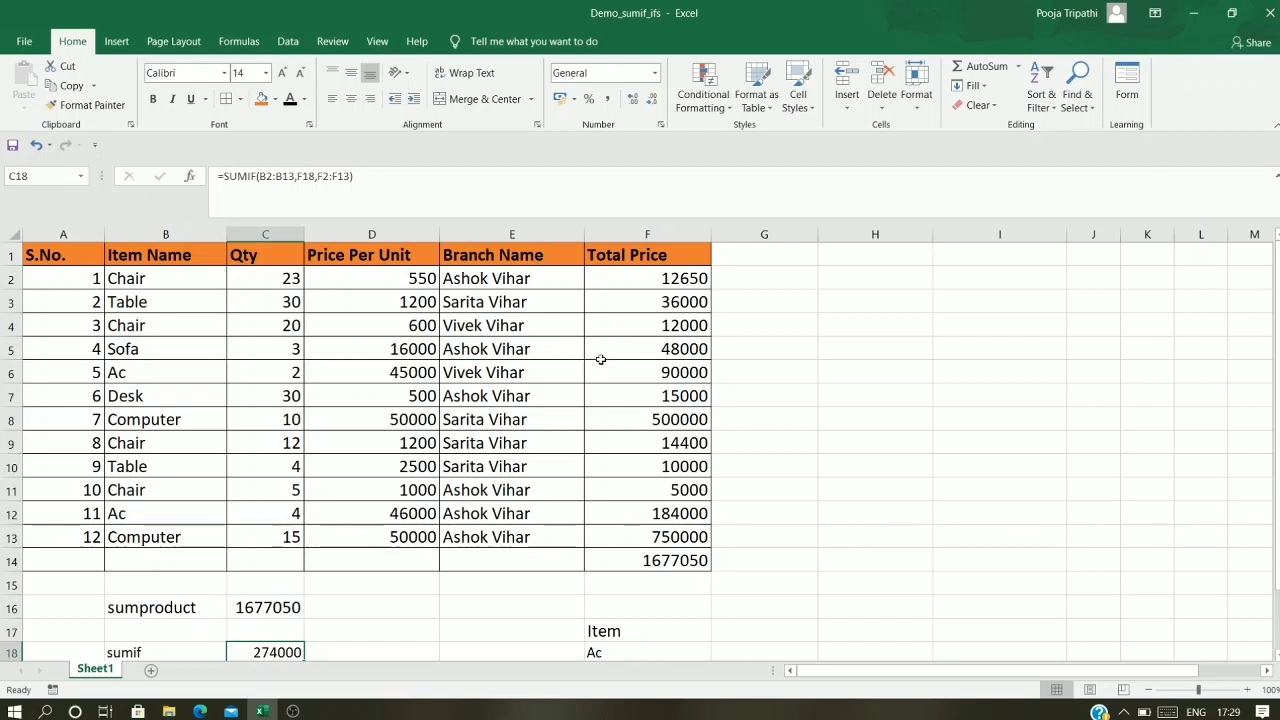
left_click(481, 648)
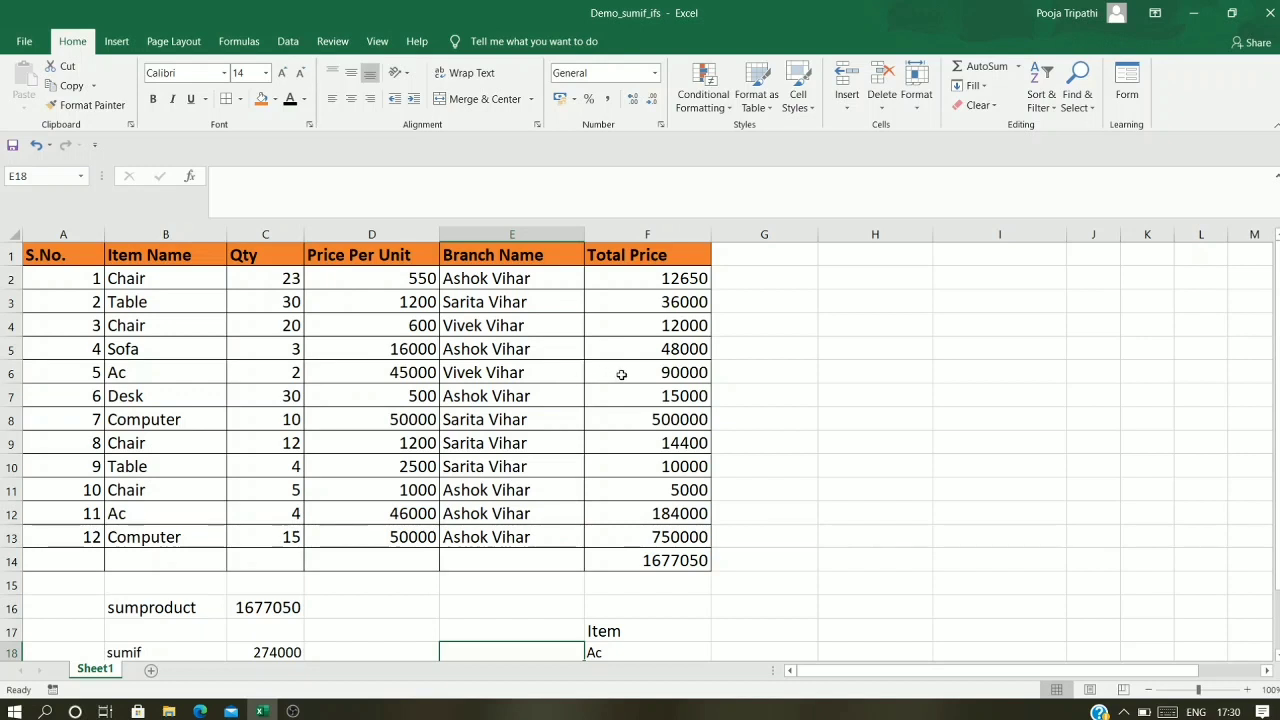
left_click(621, 374)
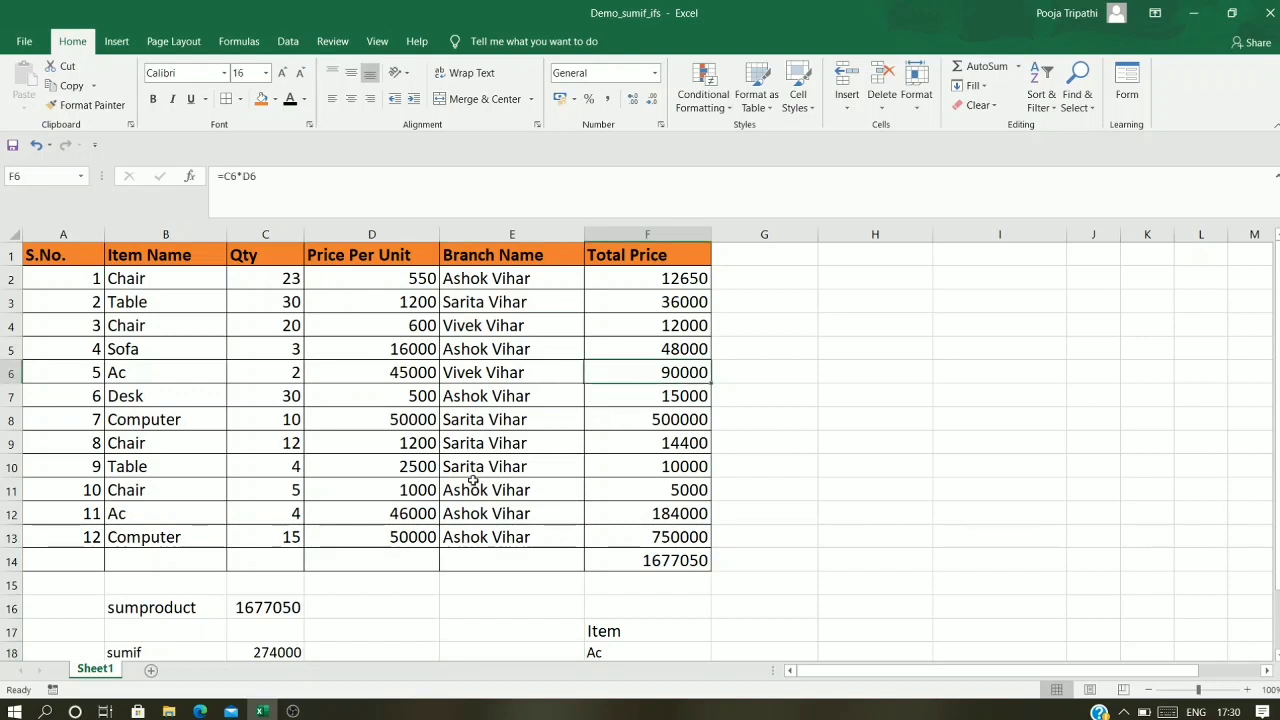
left_click(656, 514, "ctrl")
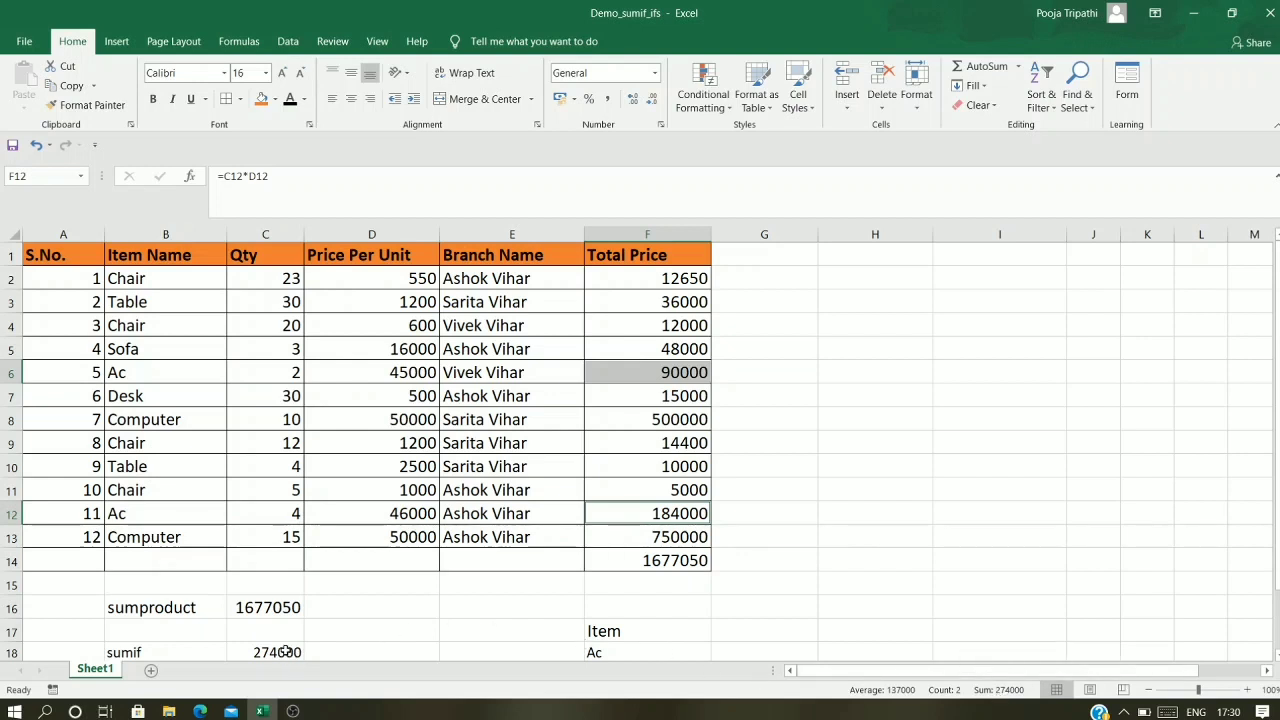
left_click(430, 645)
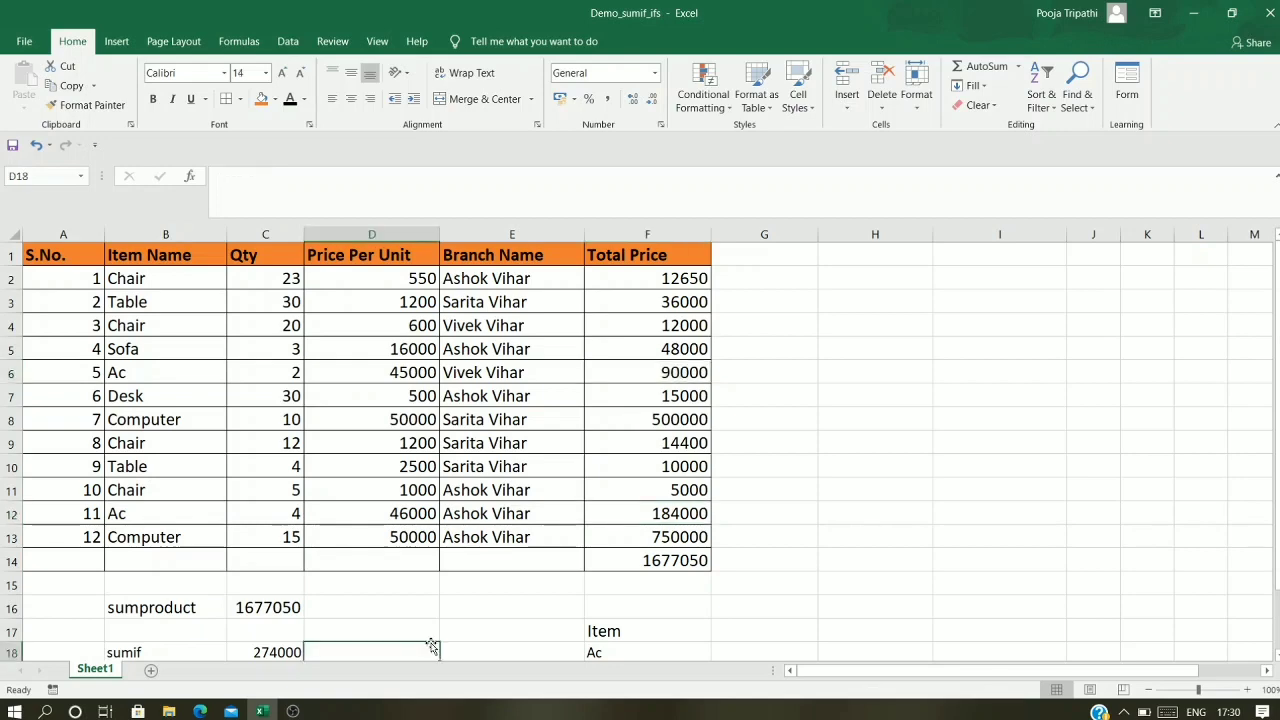
Step: Enter the label "sumifs" in B20, below the sumif row
scroll(318, 540, "down", 2)
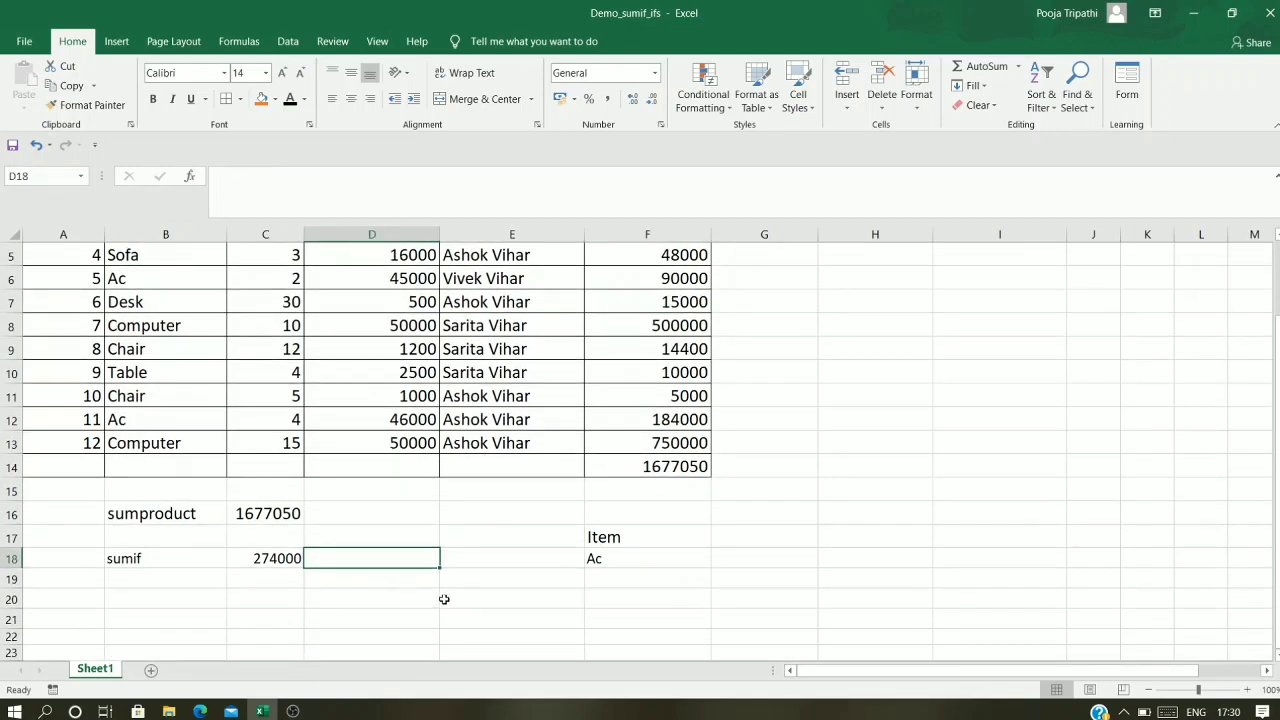
left_click(265, 560)
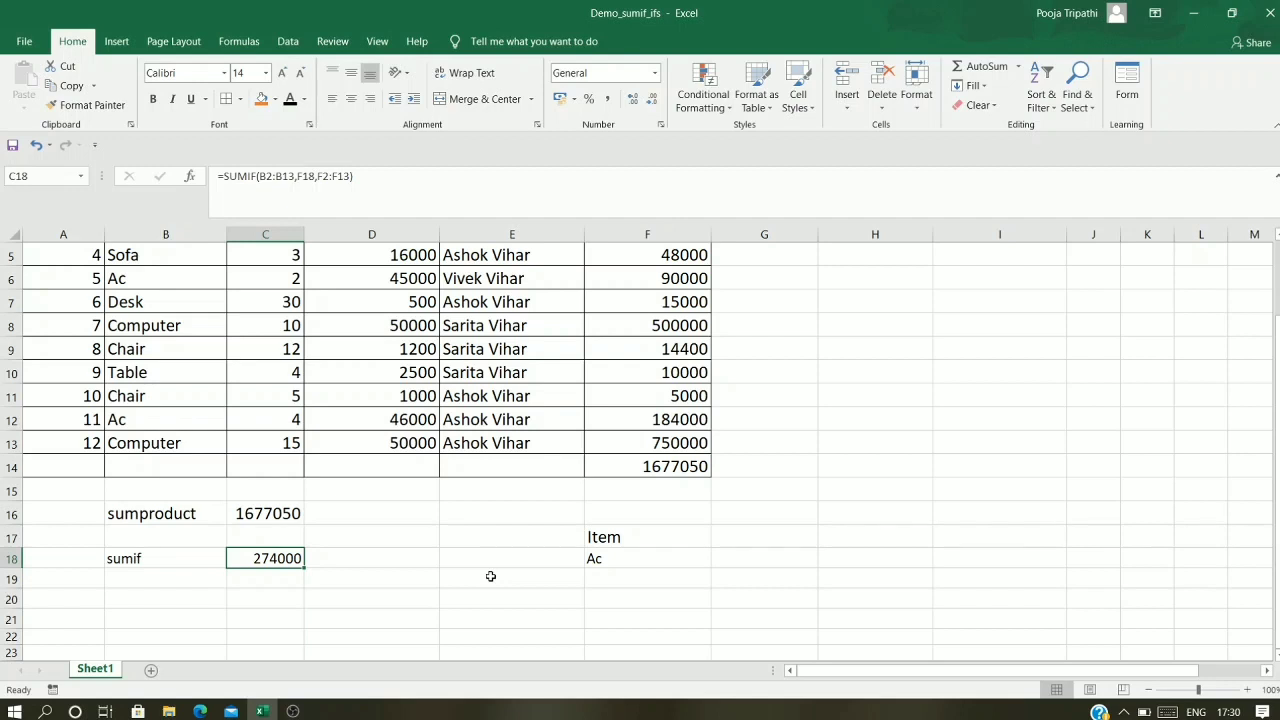
left_click(204, 605)
type("su")
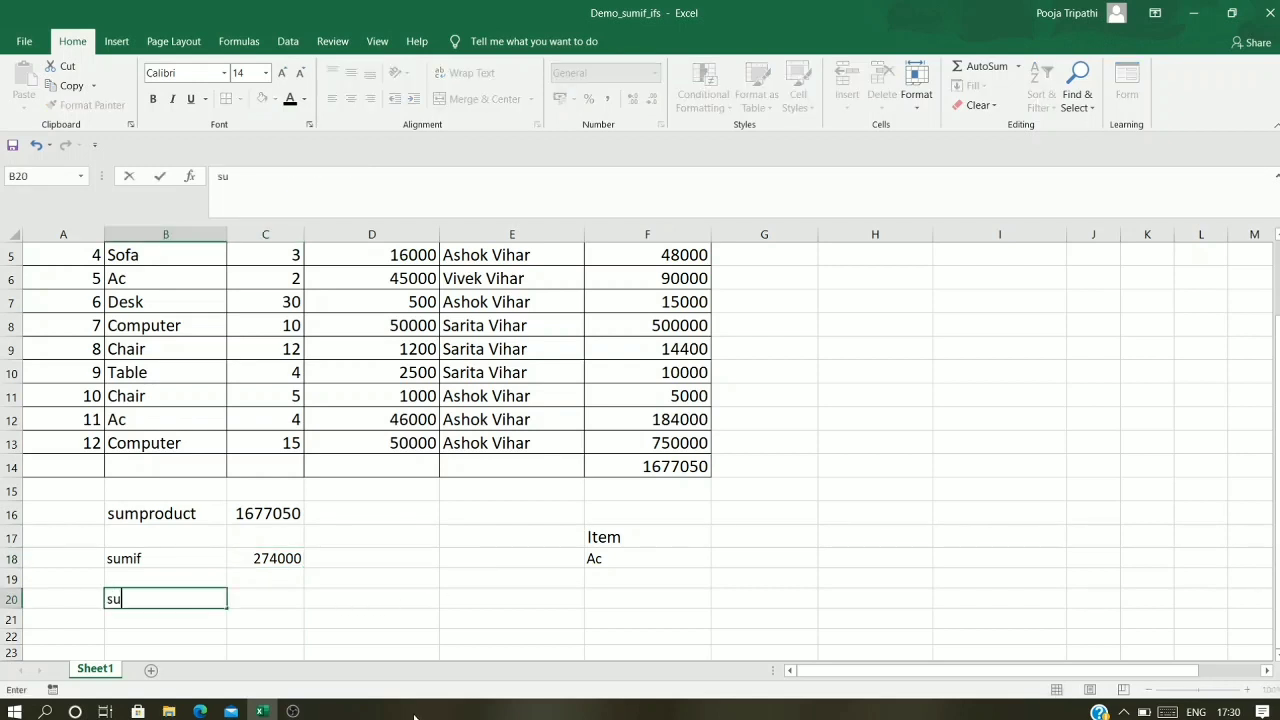
type("mifs")
left_click(288, 556)
left_click(180, 596)
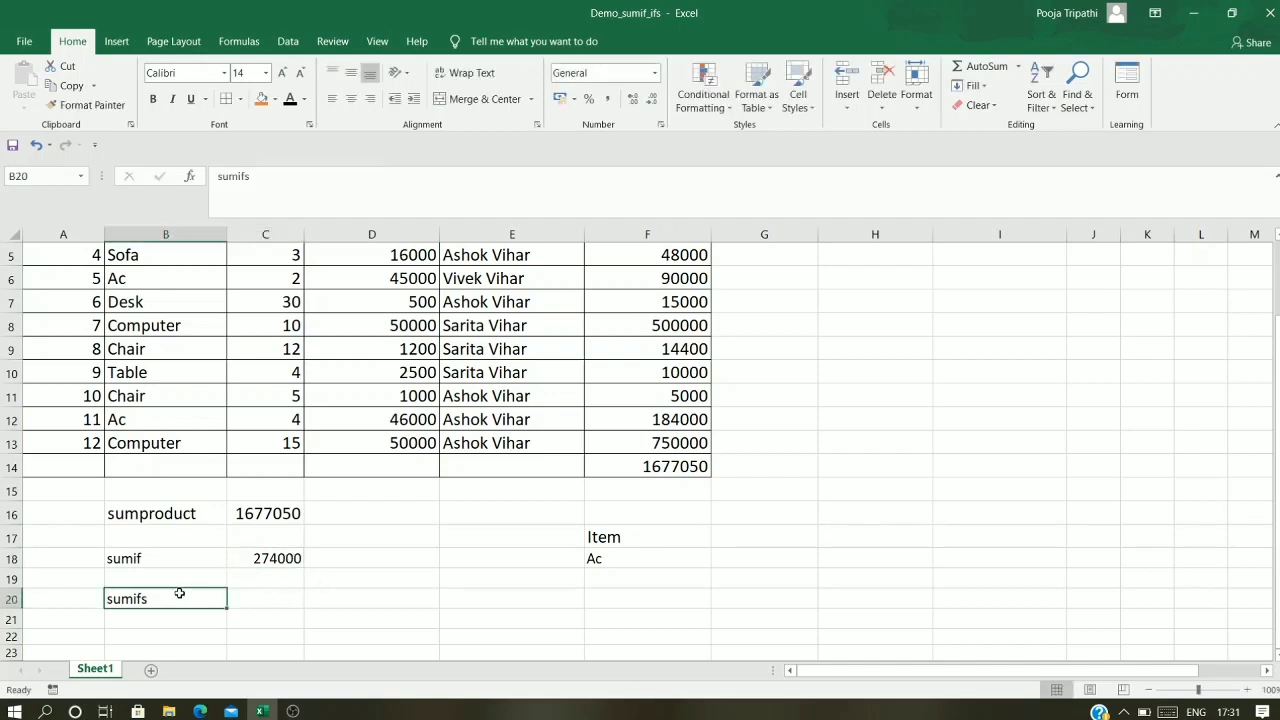
left_click(265, 598)
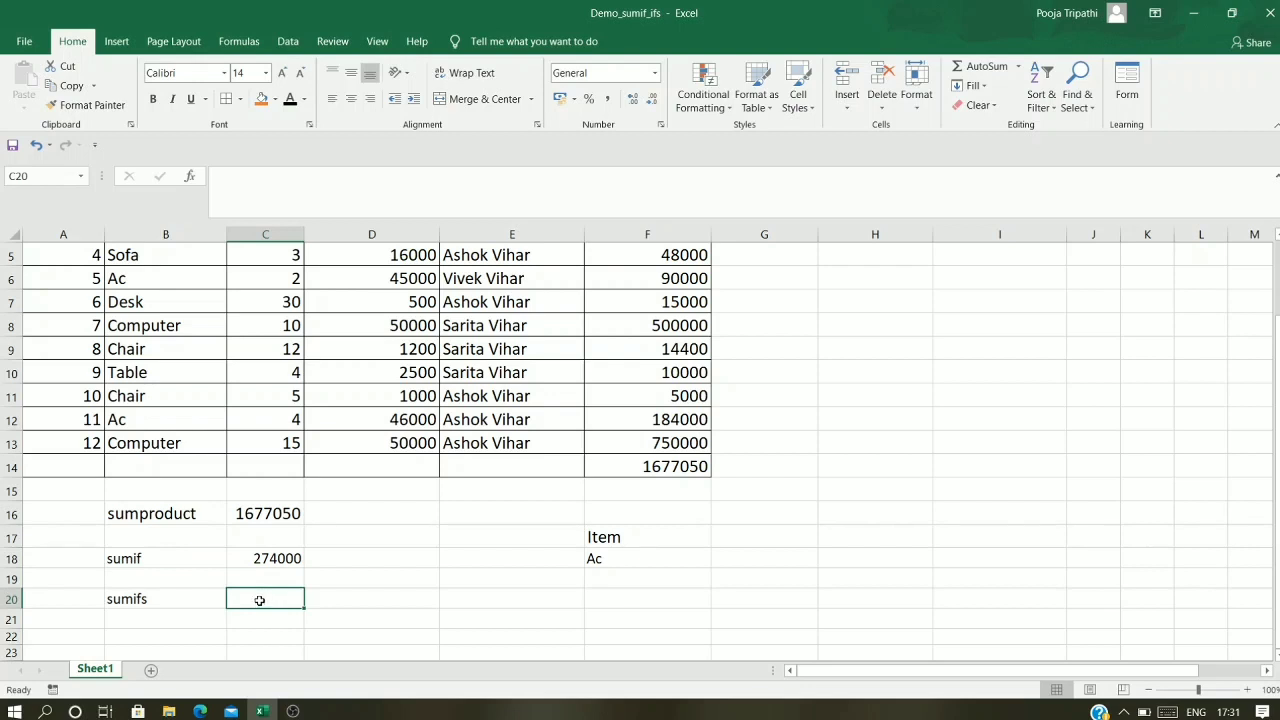
left_click(661, 557)
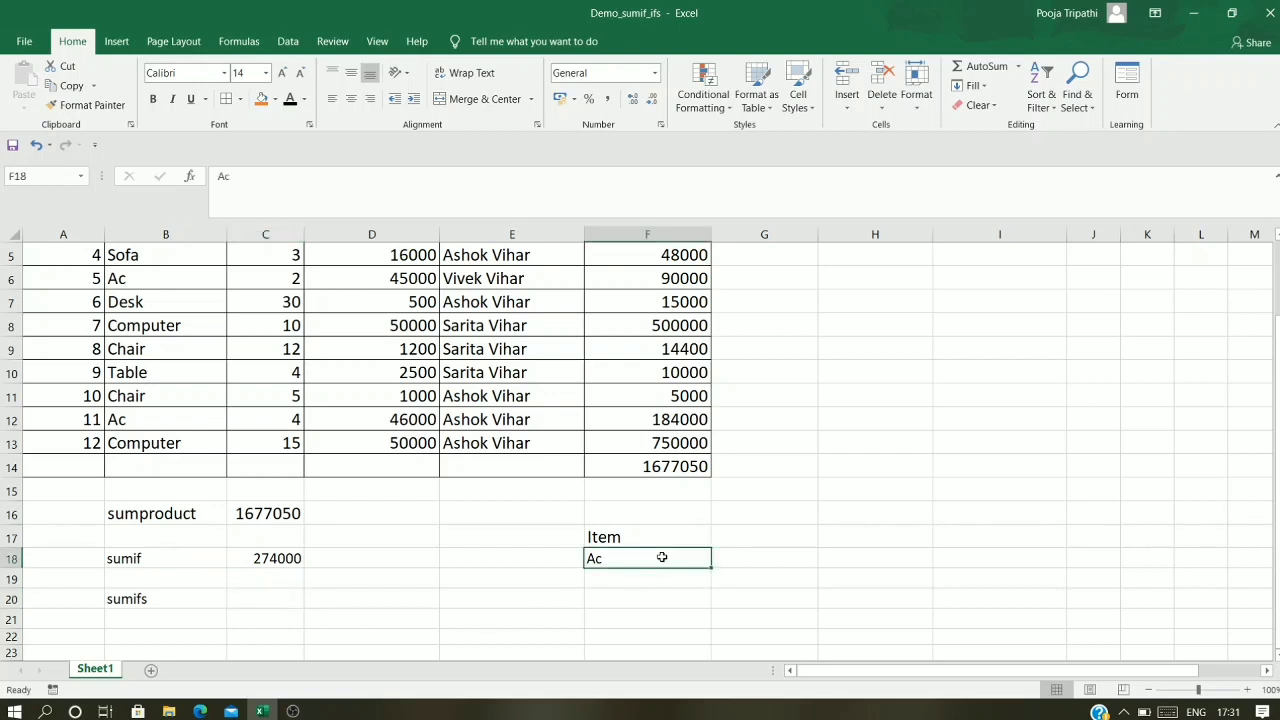
Step: Replace the item criterion in F18 with "Chair"
type("C")
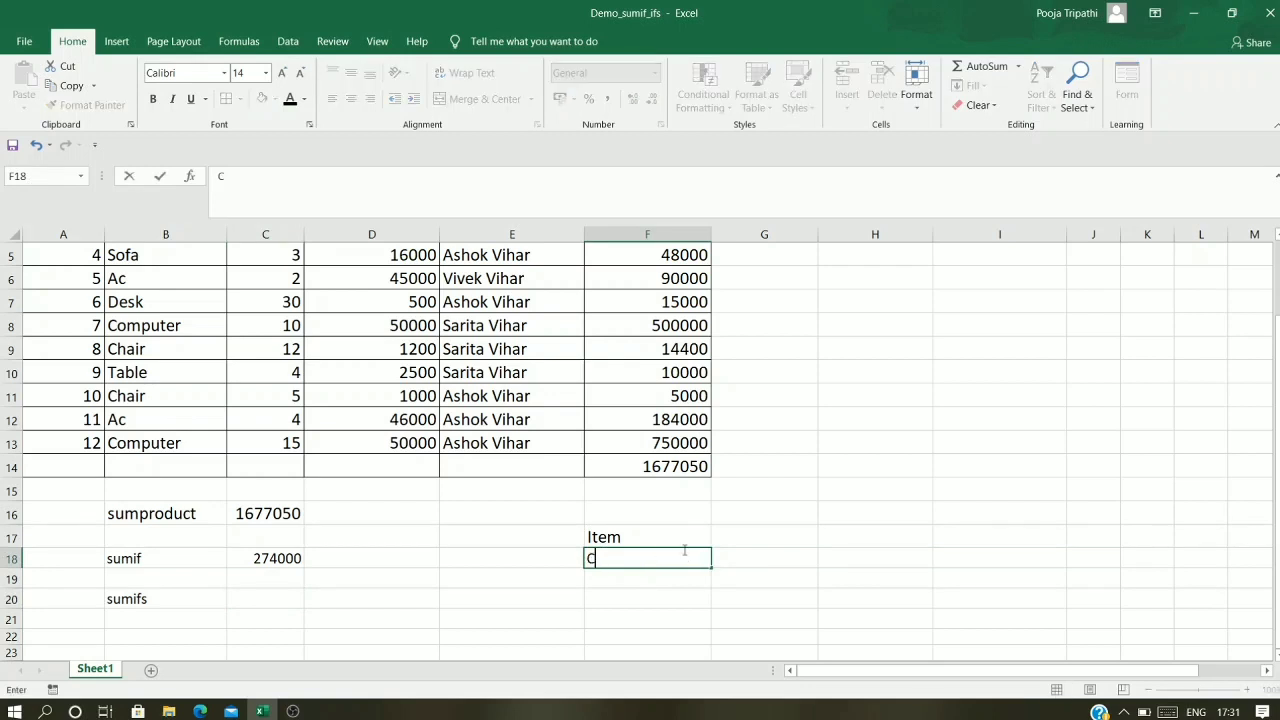
type("hair")
left_click(724, 540)
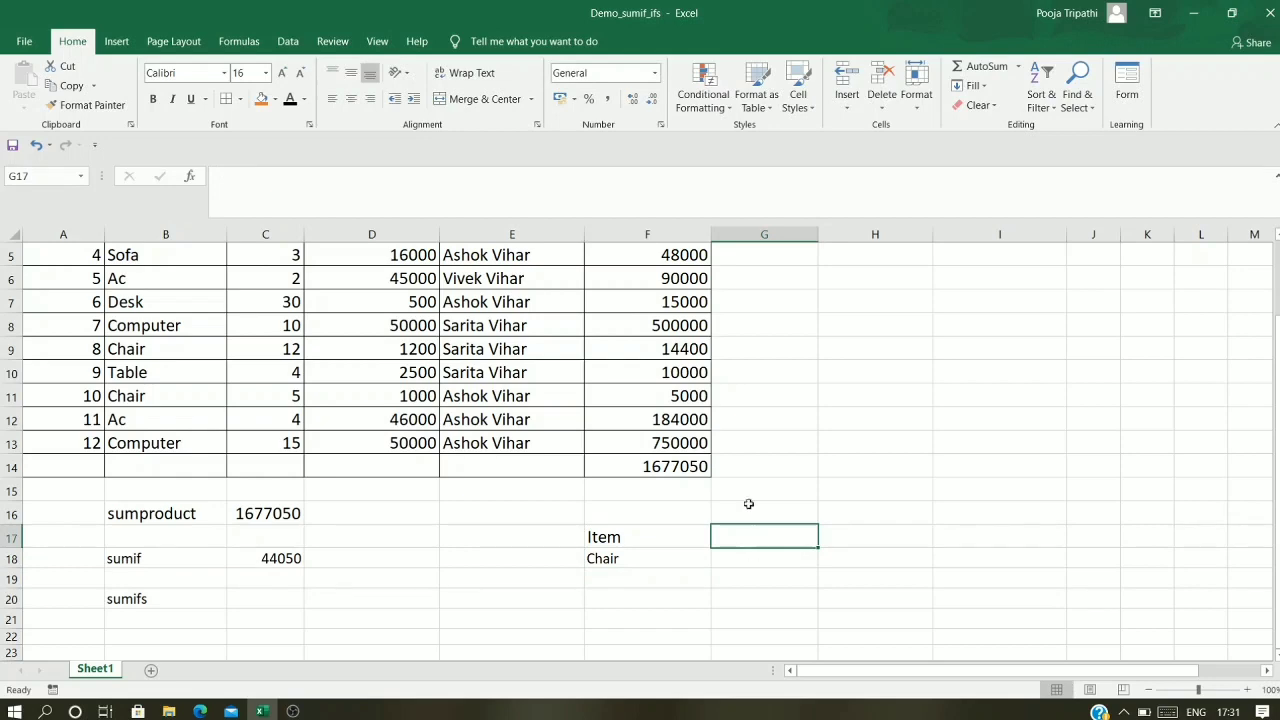
Step: Add a "Qty" header in G17 and enter the criterion >20 beneath it in G18
scroll(757, 503, "up", 2)
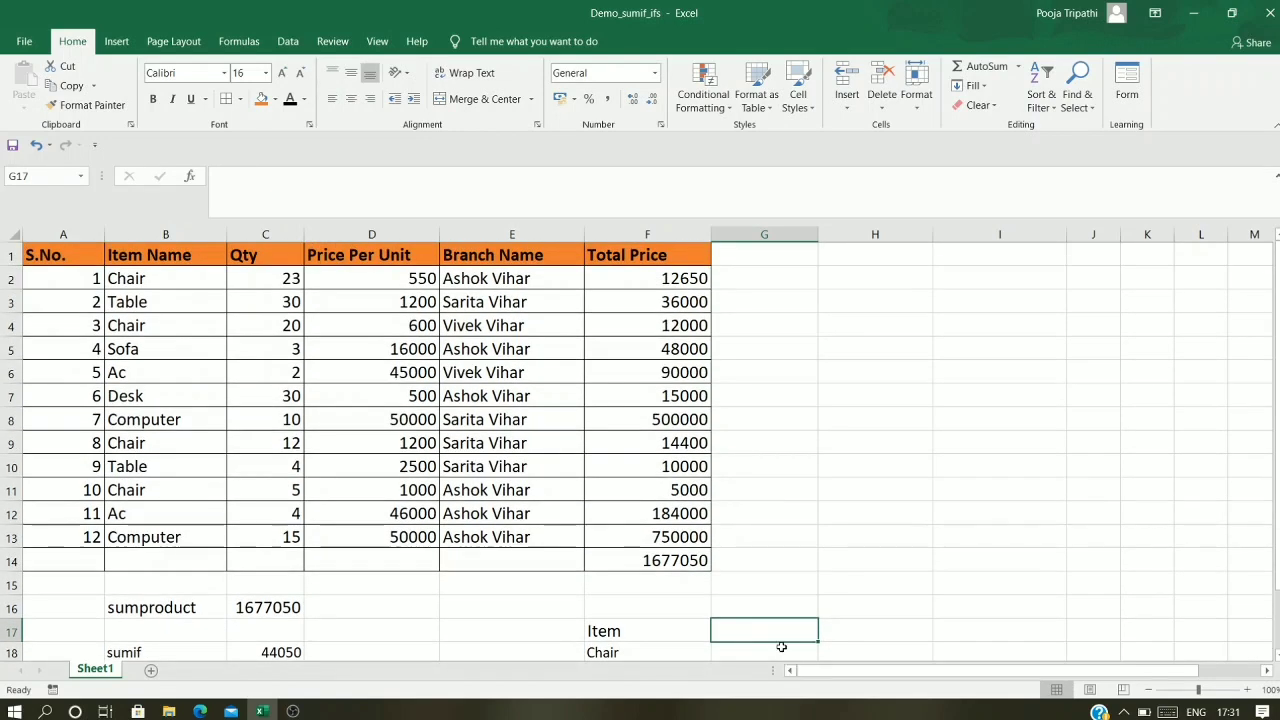
type("Qty")
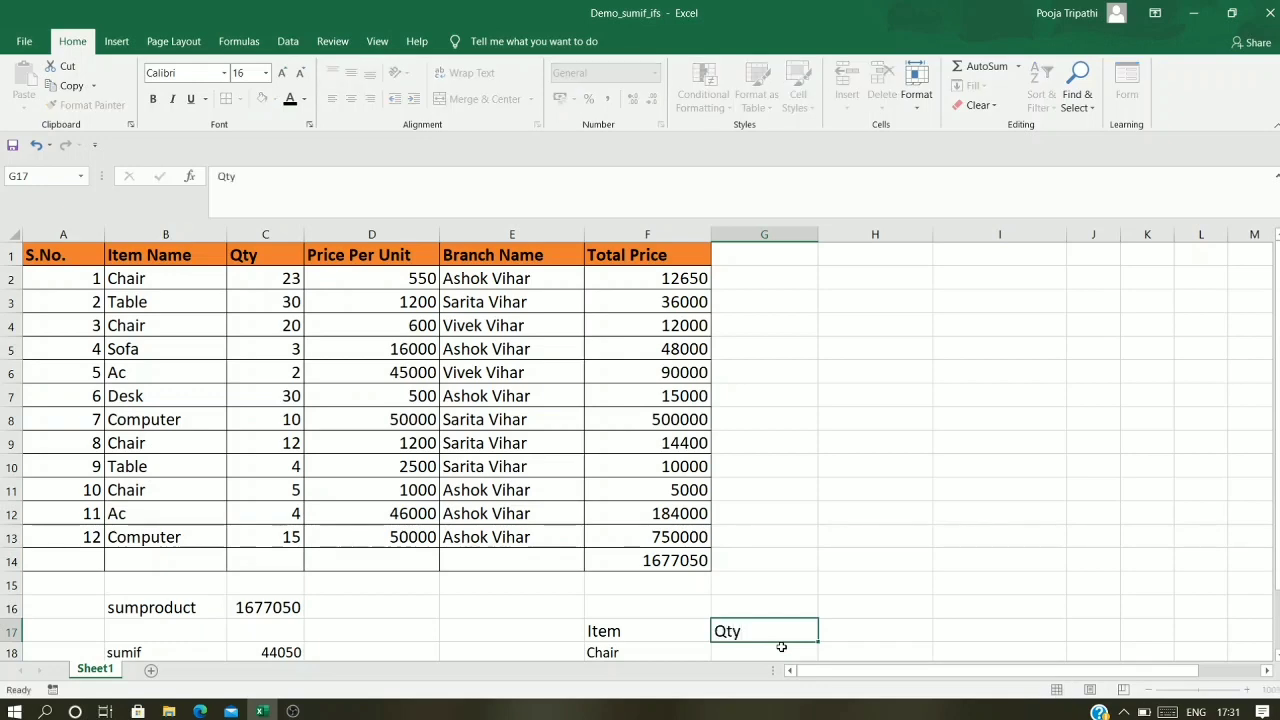
key("Return")
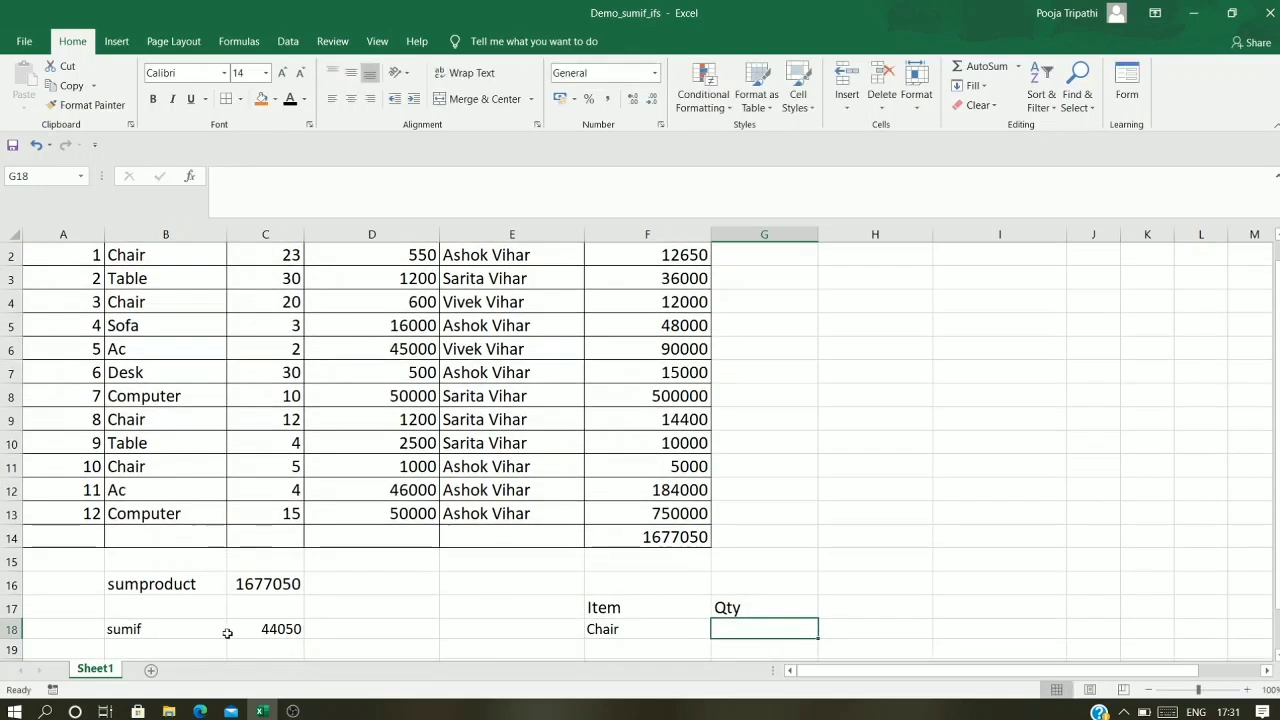
scroll(228, 632, "up", 1)
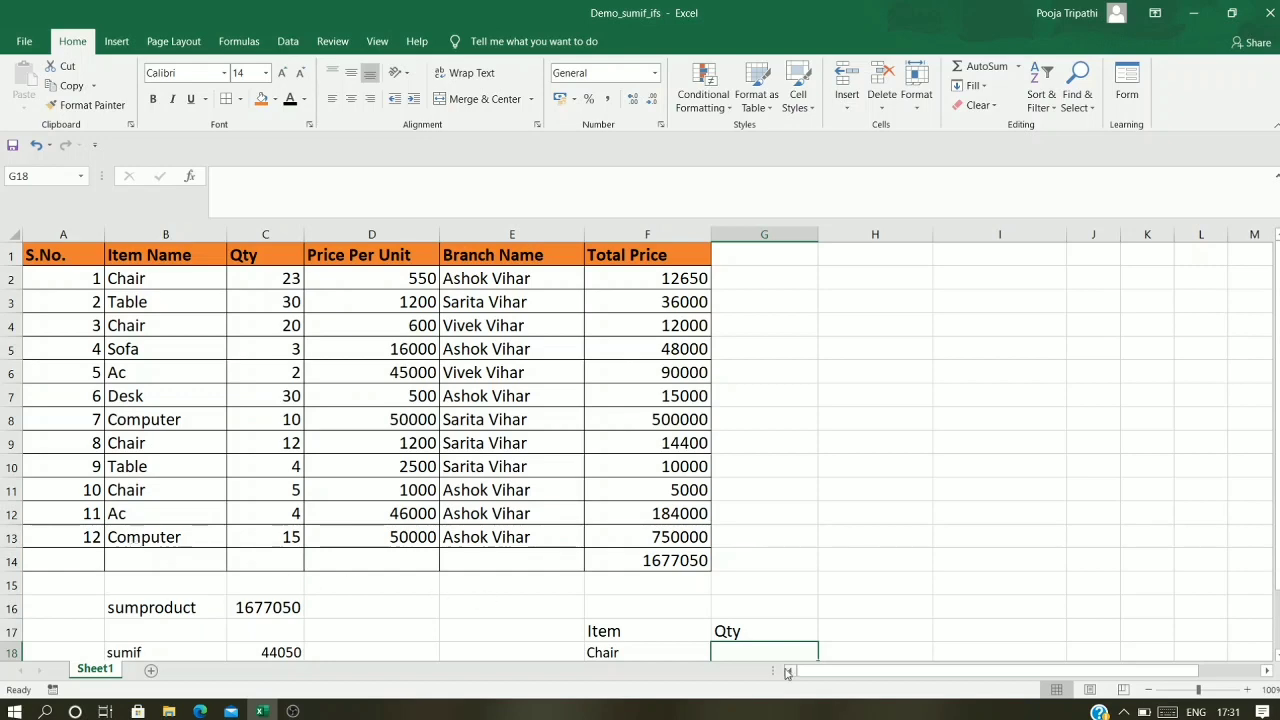
scroll(754, 657, "down", 2)
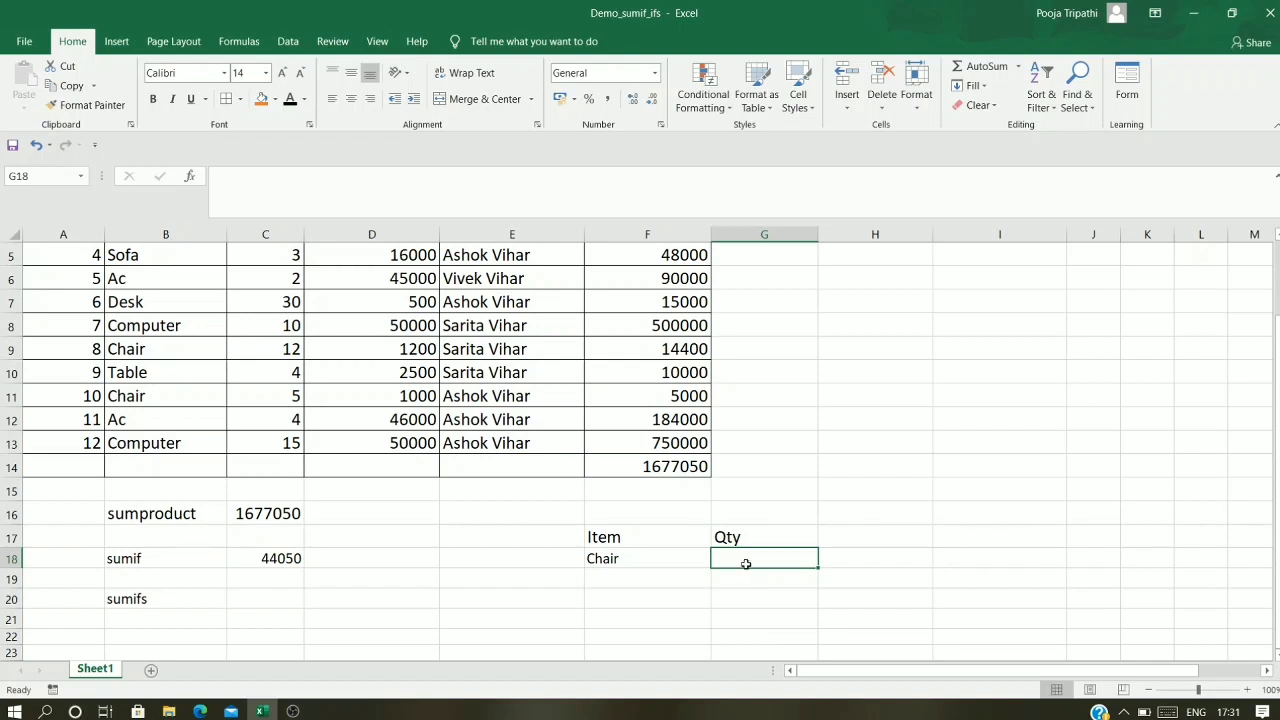
type(">2")
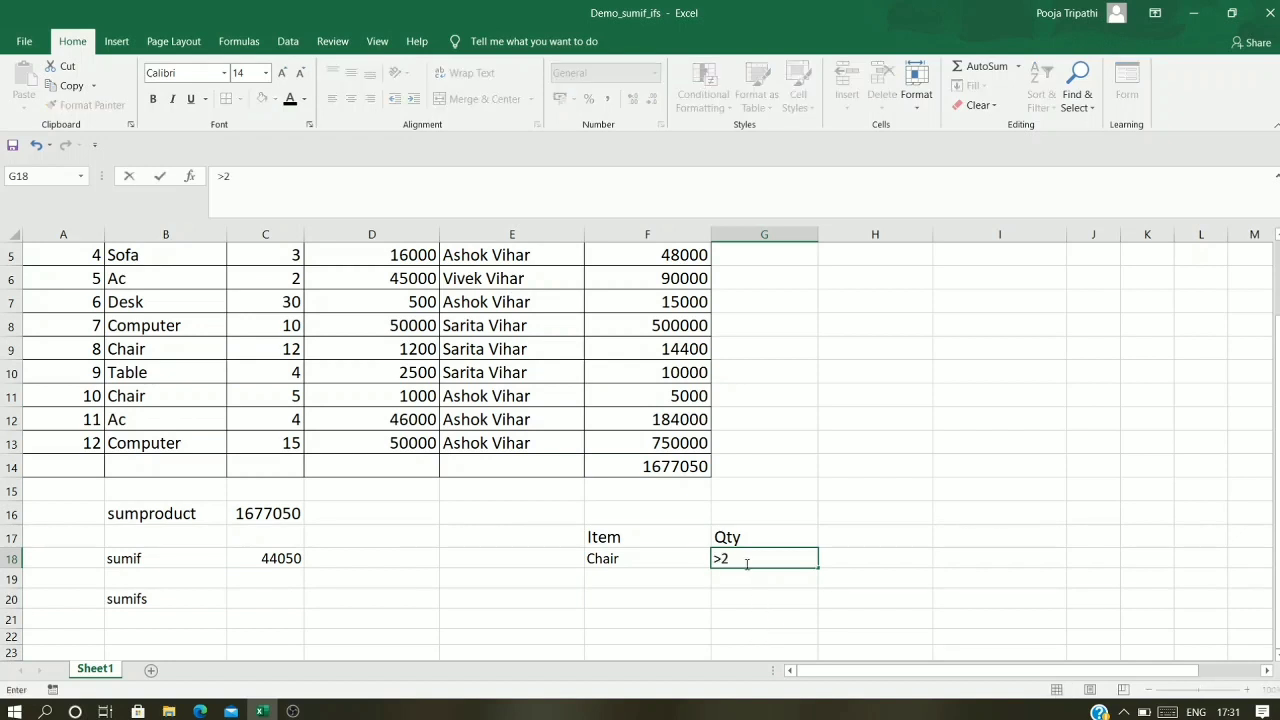
type("0")
left_click(656, 592)
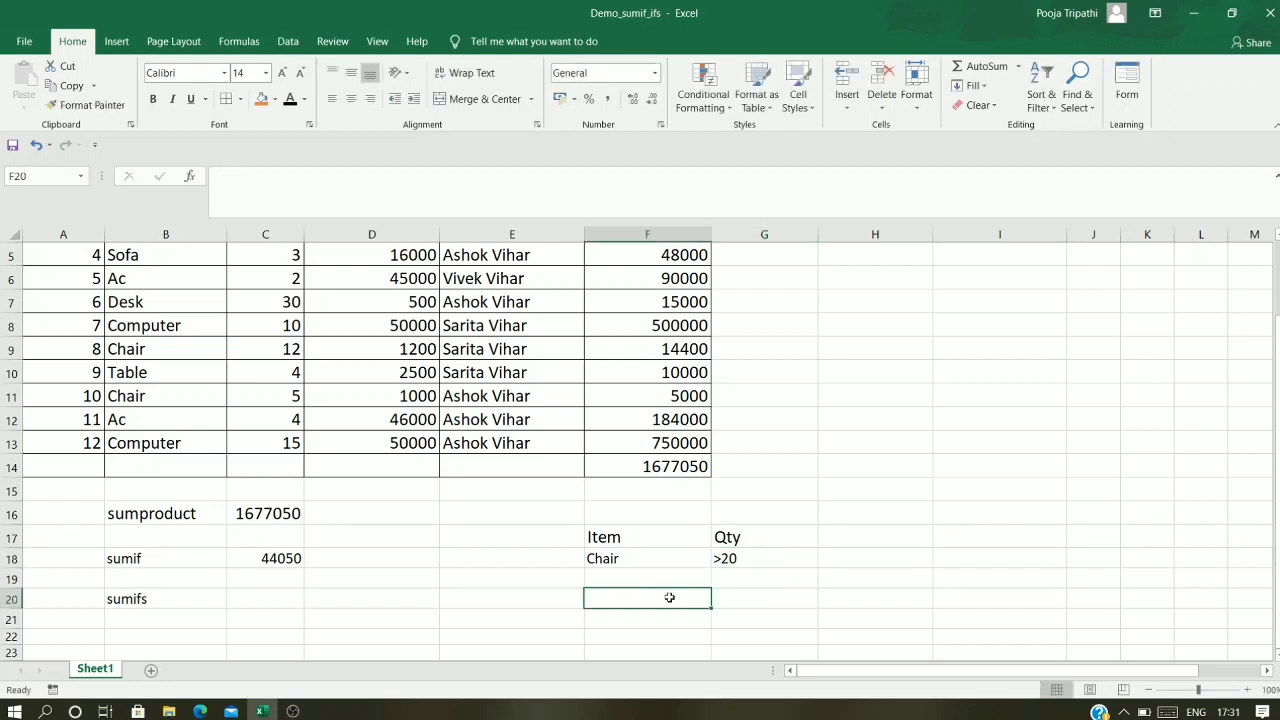
Step: Compare the item and quantity criteria in F18 and G18 with the Chair rows' quantities and total prices in the table
left_click(789, 560)
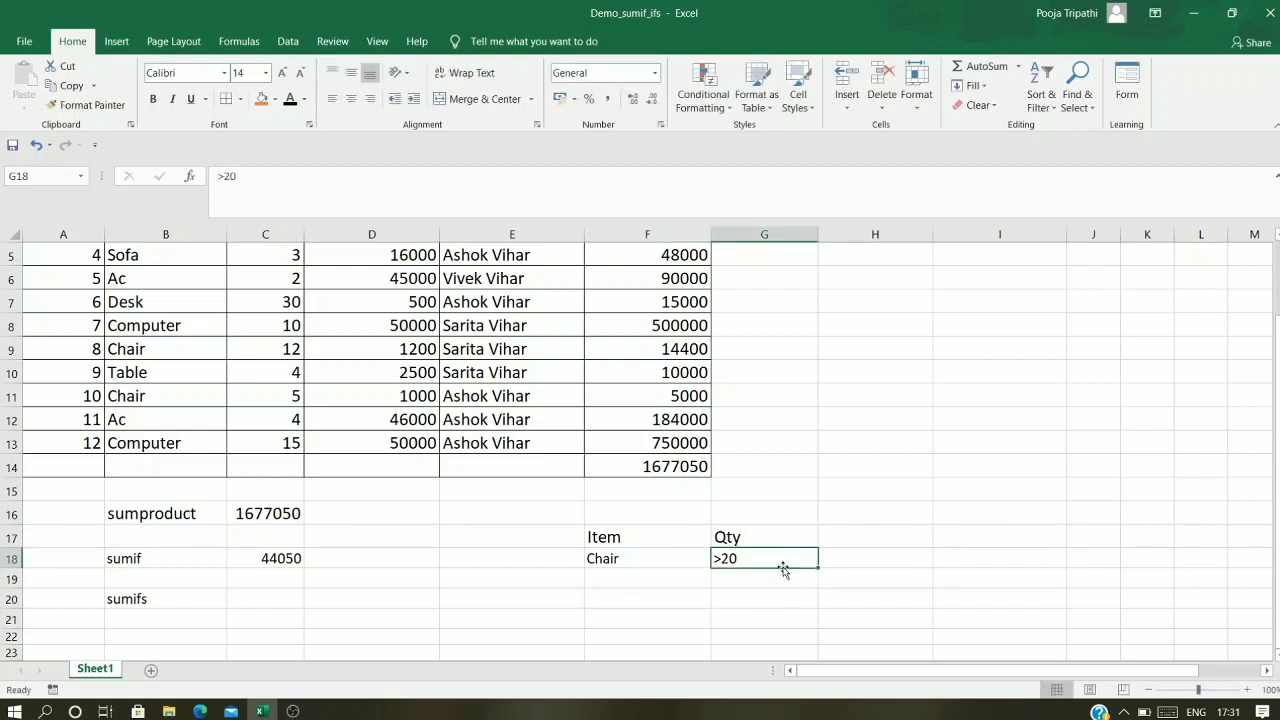
left_click(661, 561)
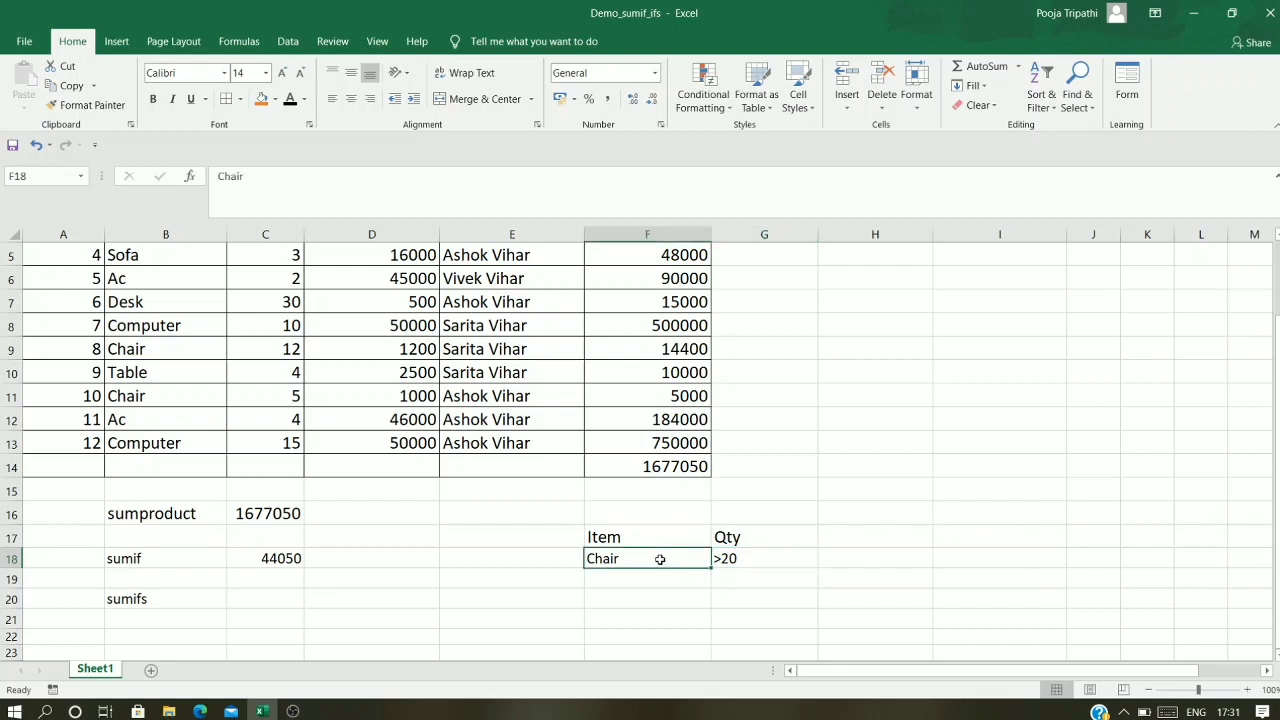
left_click(775, 561)
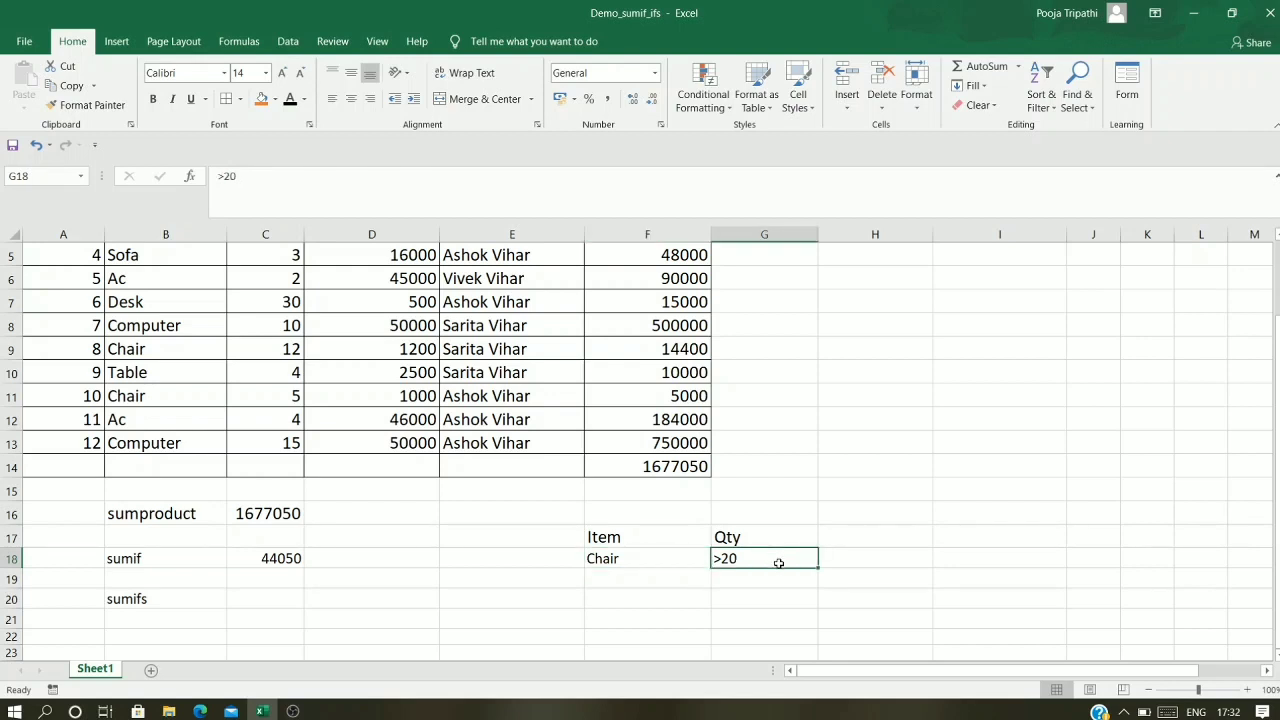
scroll(660, 528, "up", 2)
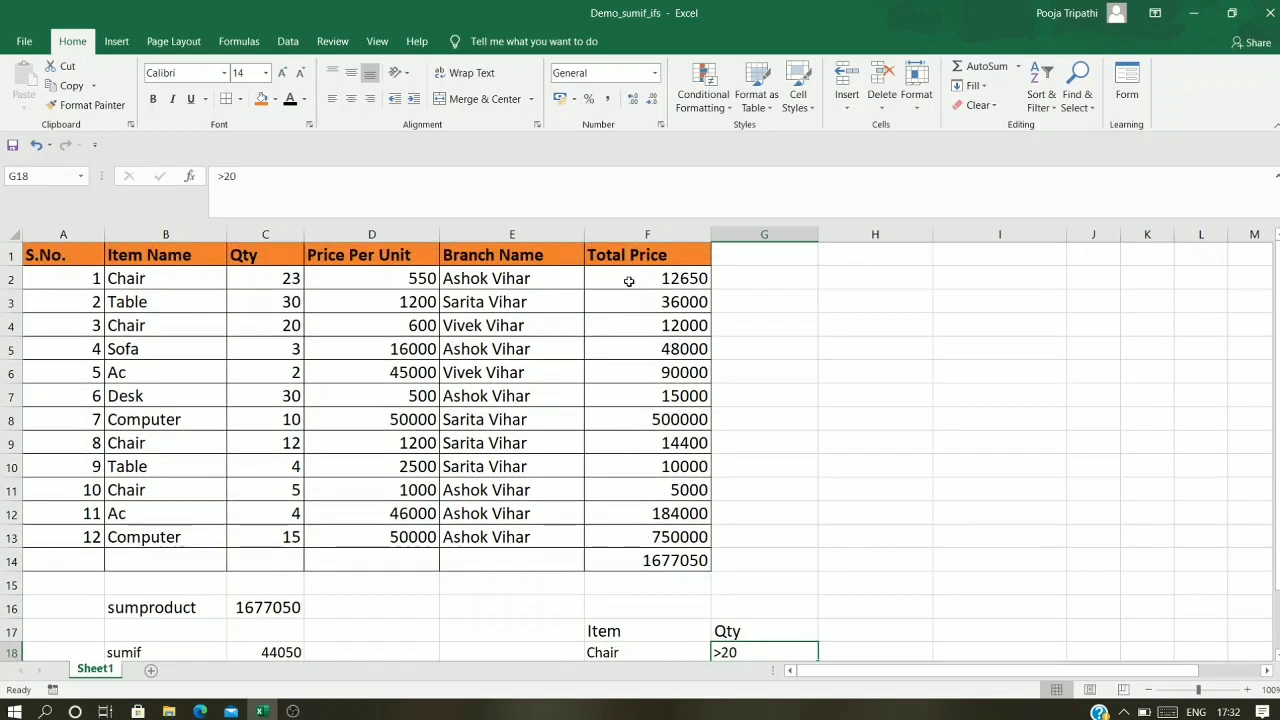
left_click_drag(628, 281, 660, 540)
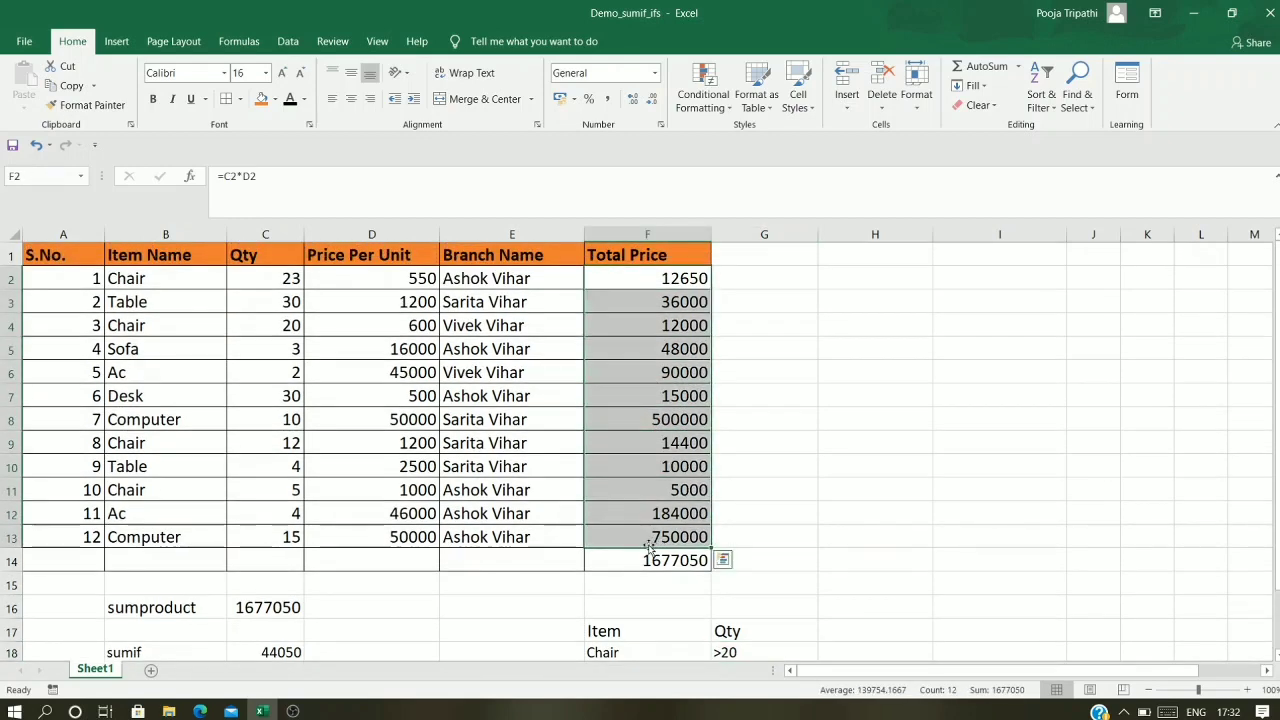
left_click(152, 278)
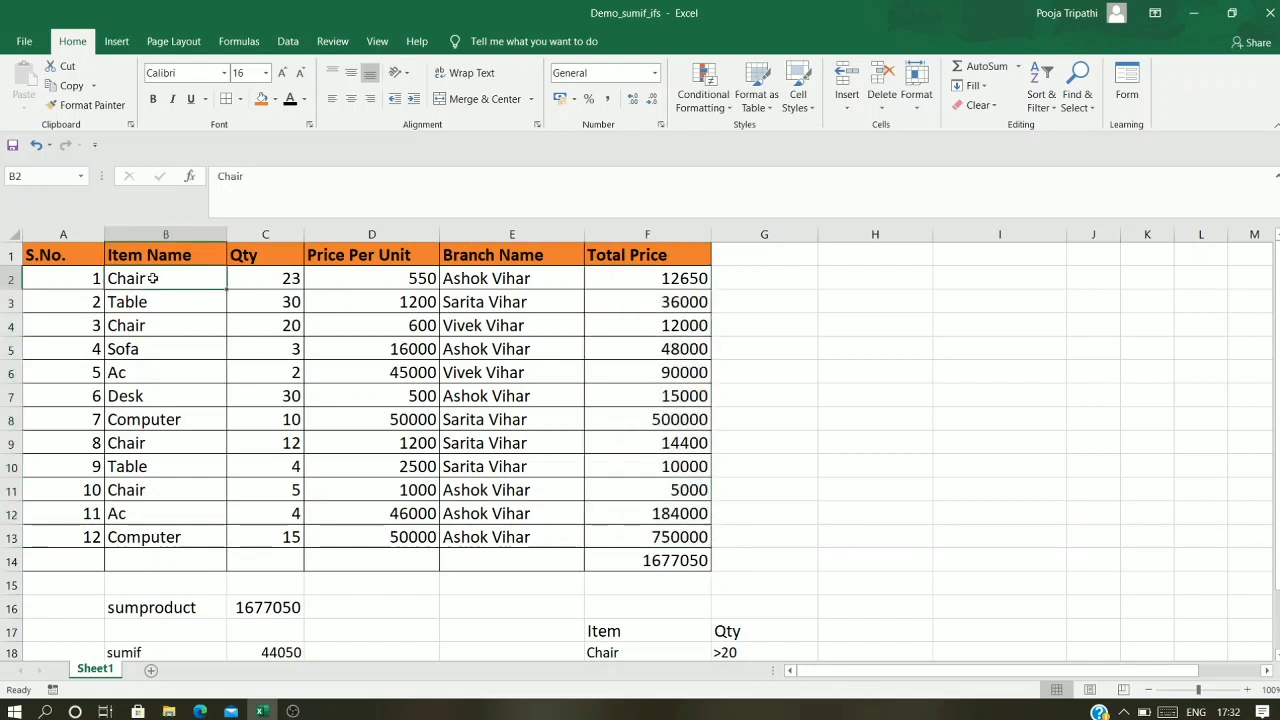
left_click(253, 290)
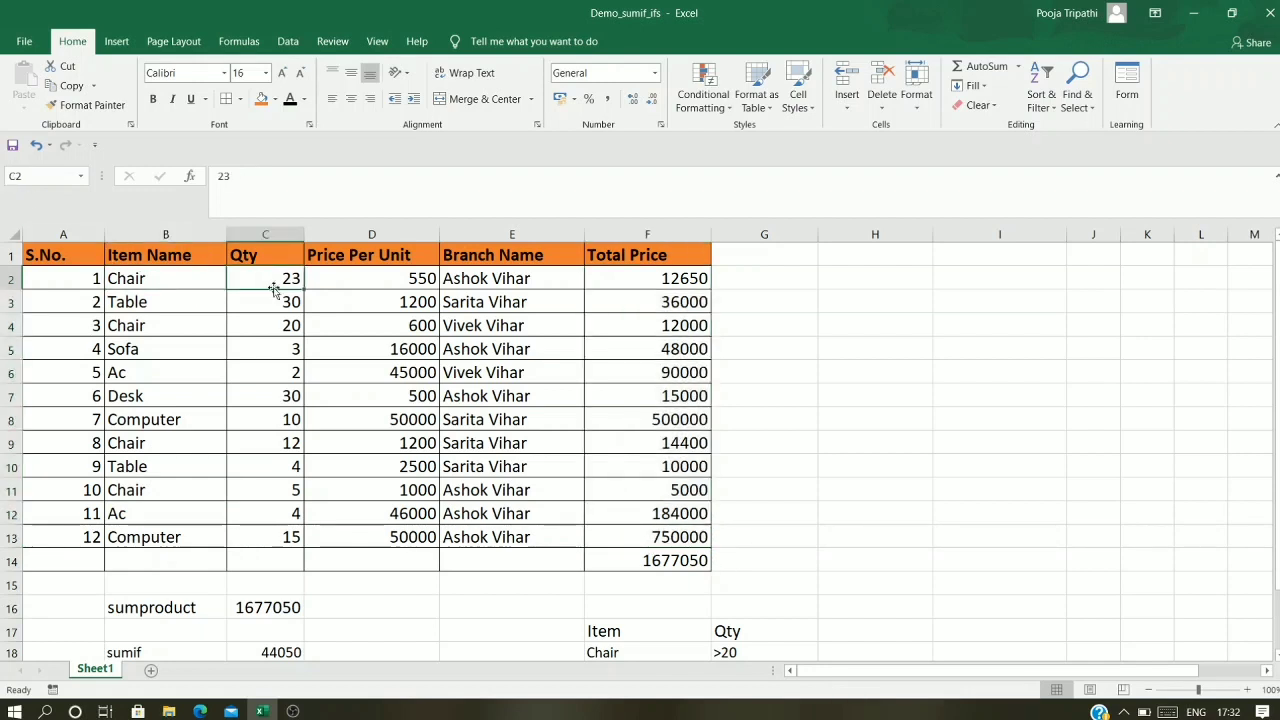
left_click(680, 282)
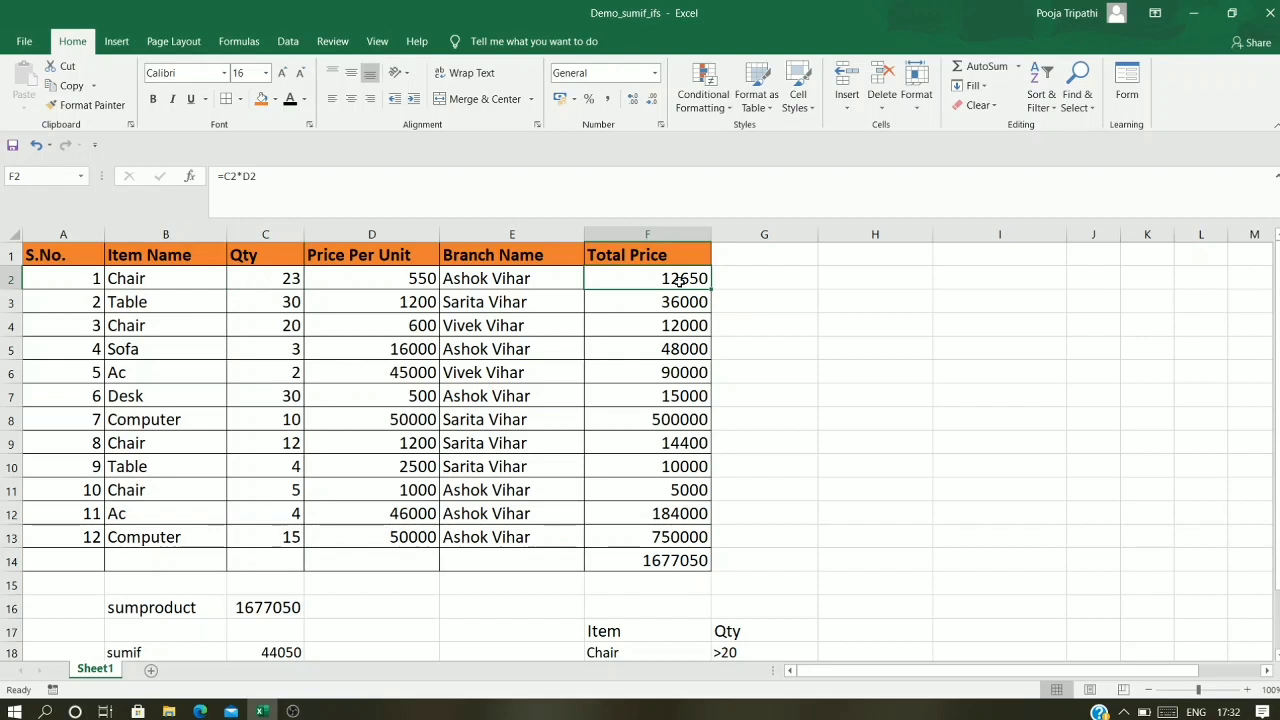
left_click(194, 447)
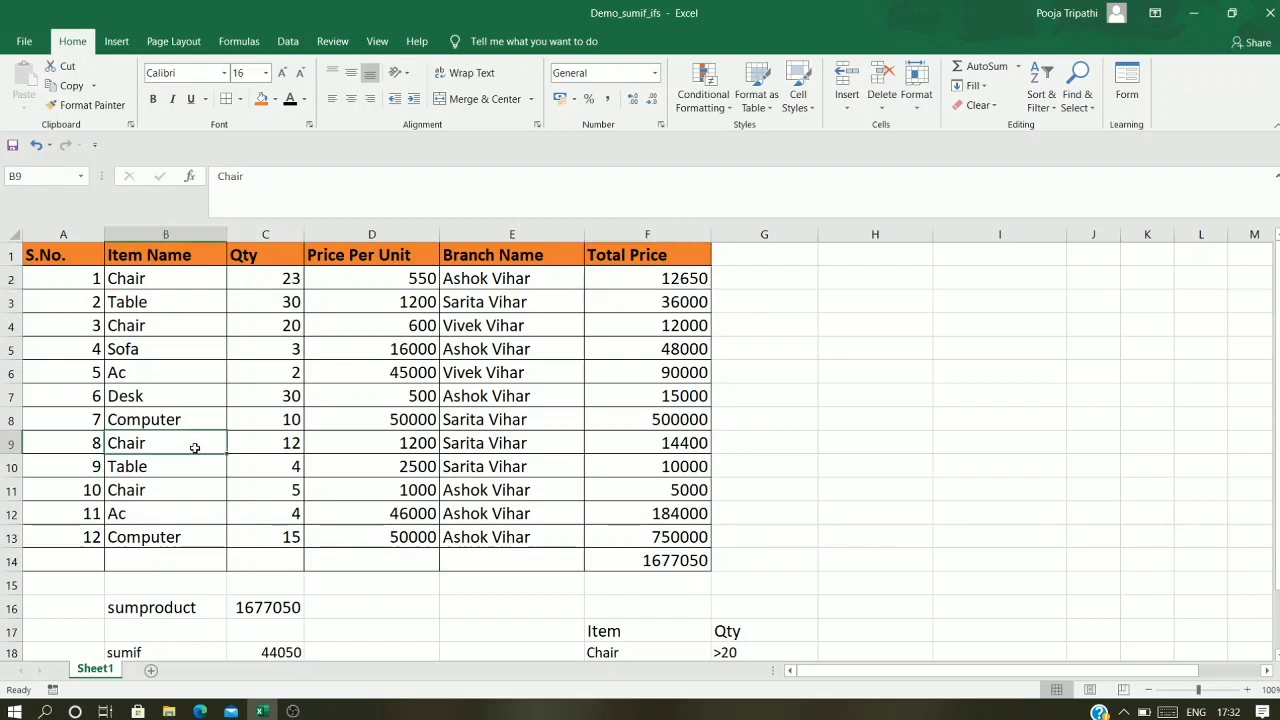
left_click(262, 446)
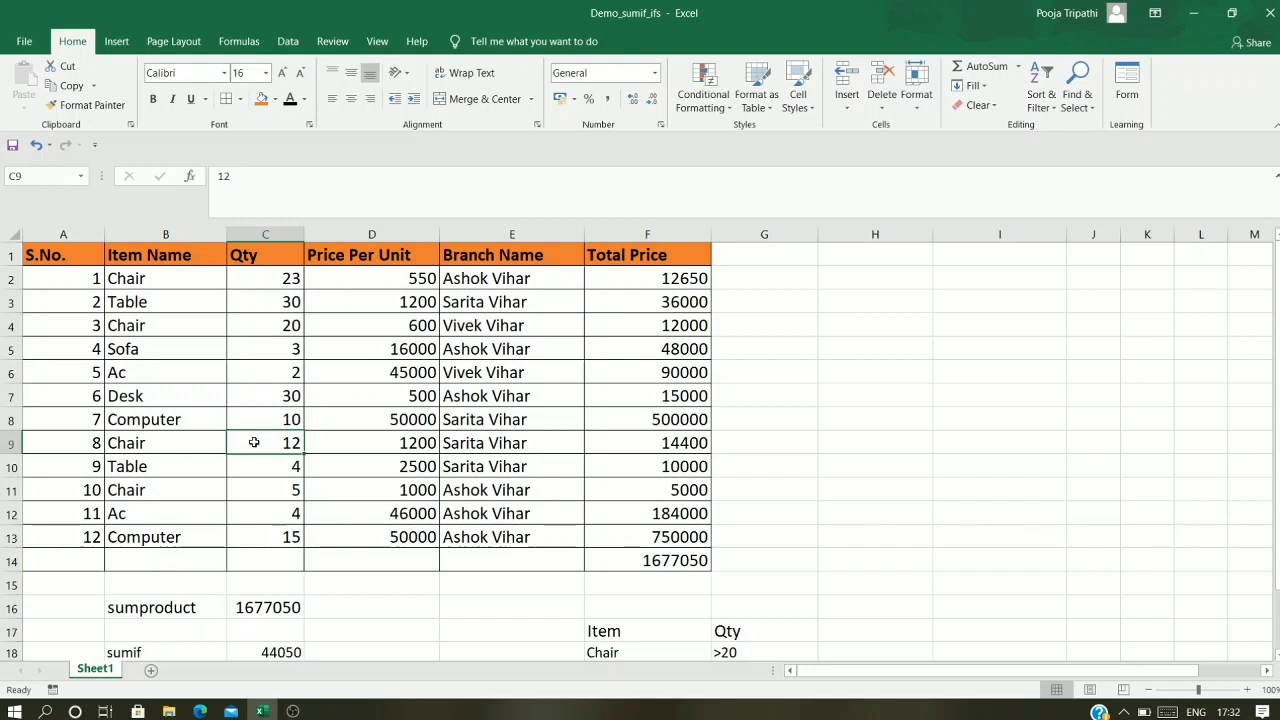
left_click(651, 652)
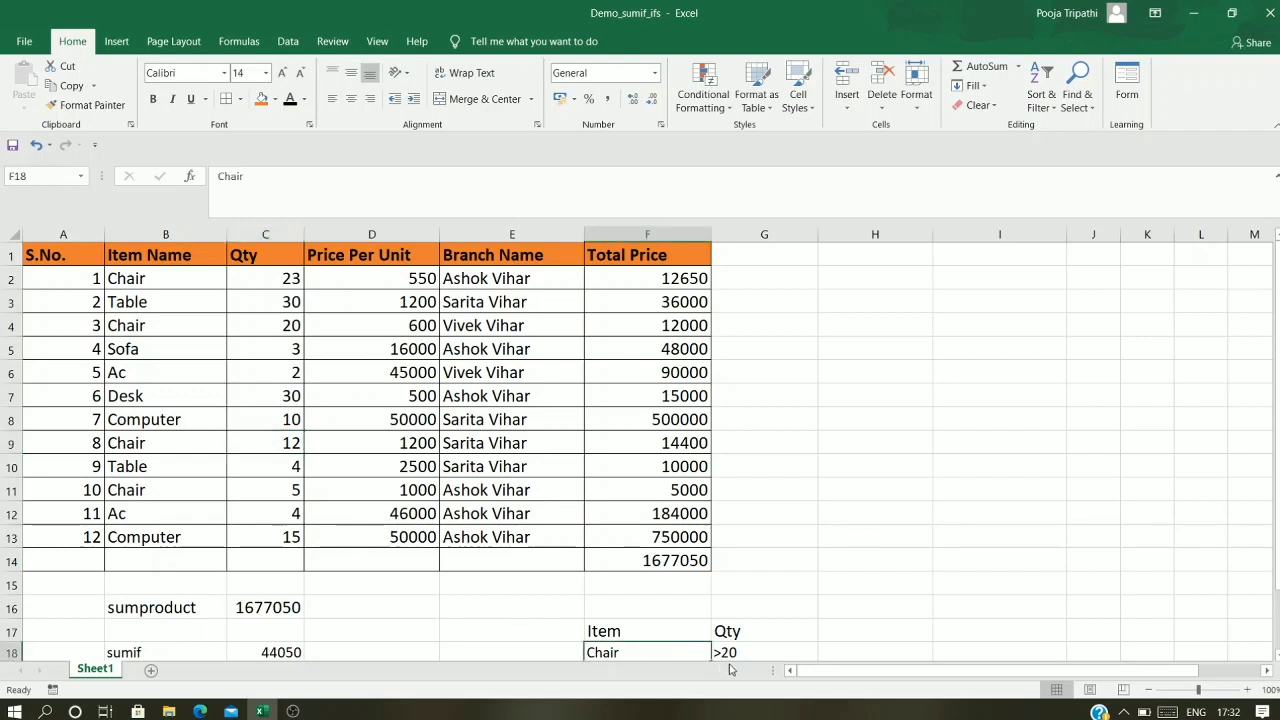
left_click(744, 654)
Step: Start a SUMIFS formula in C20 with the Total Price range F2:F13 as the sum range
scroll(149, 594, "down", 3)
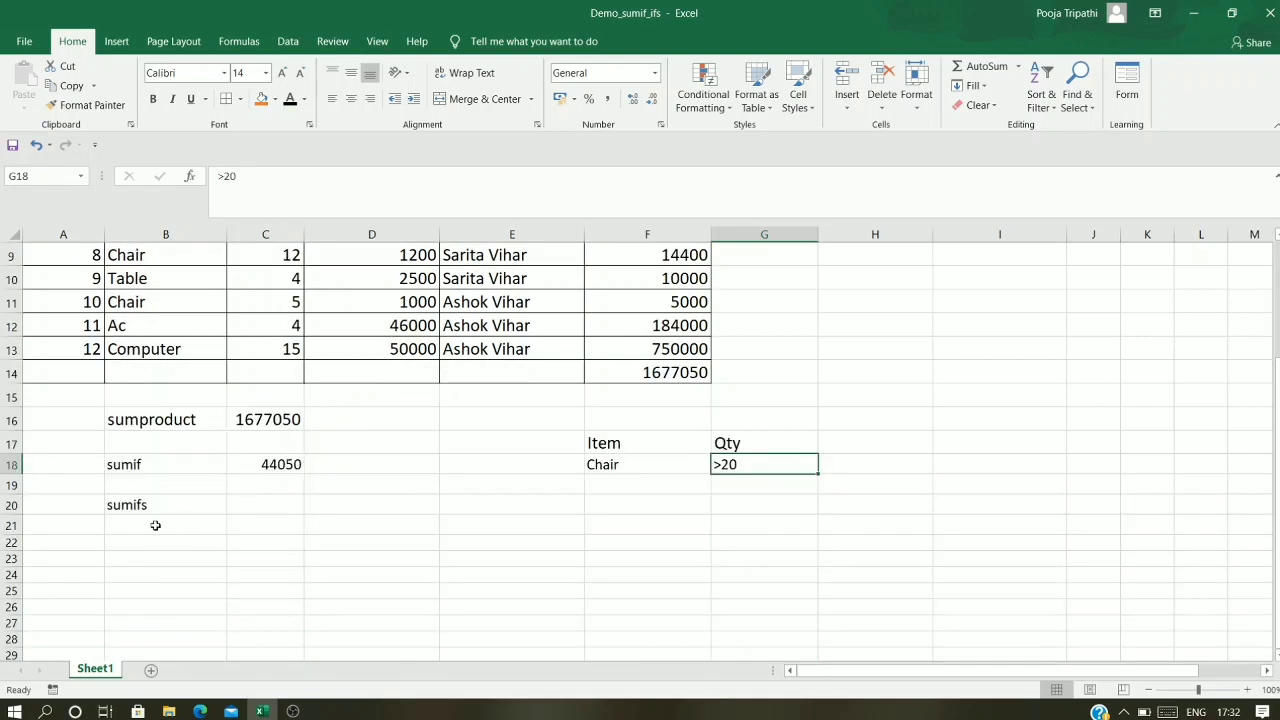
left_click(240, 506)
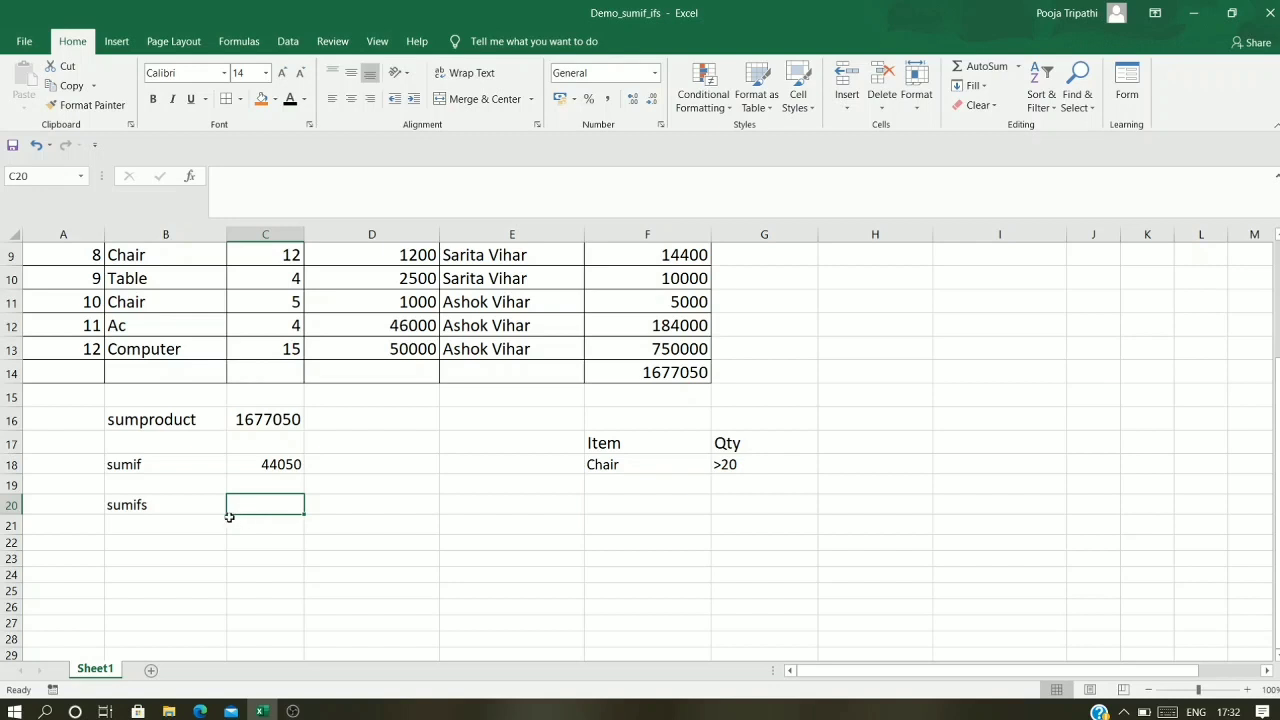
type("=")
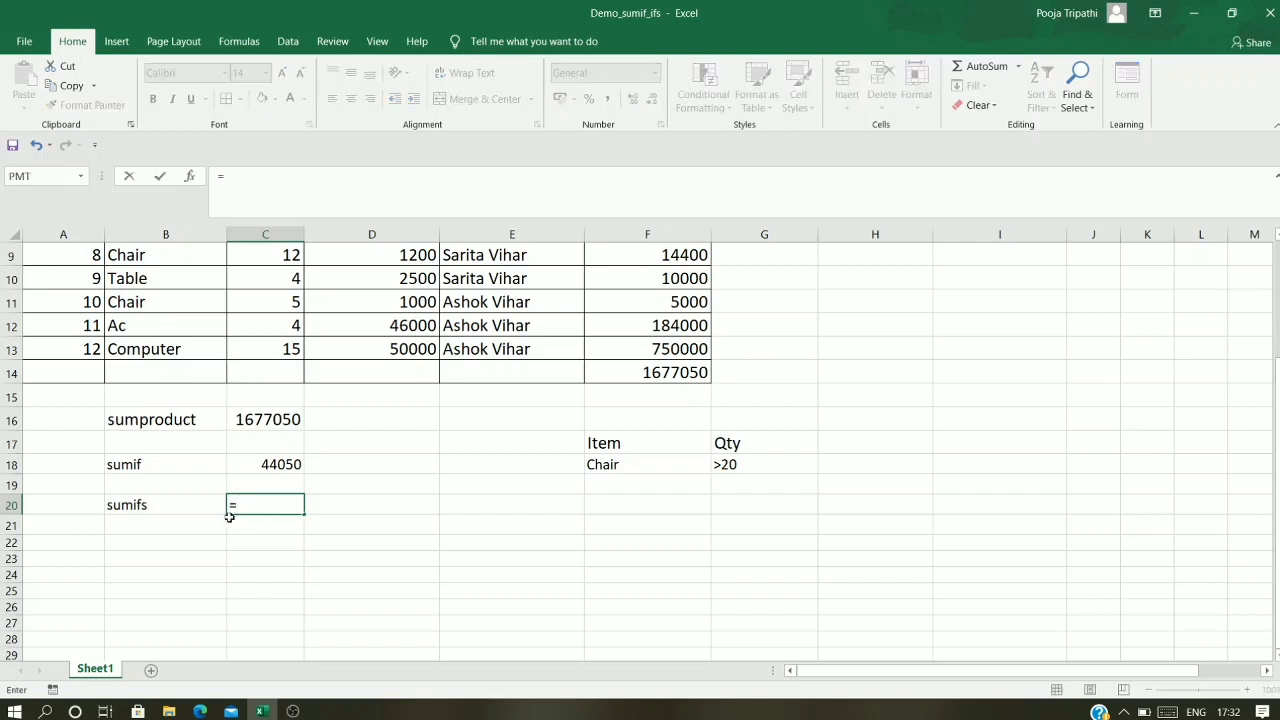
type("sum")
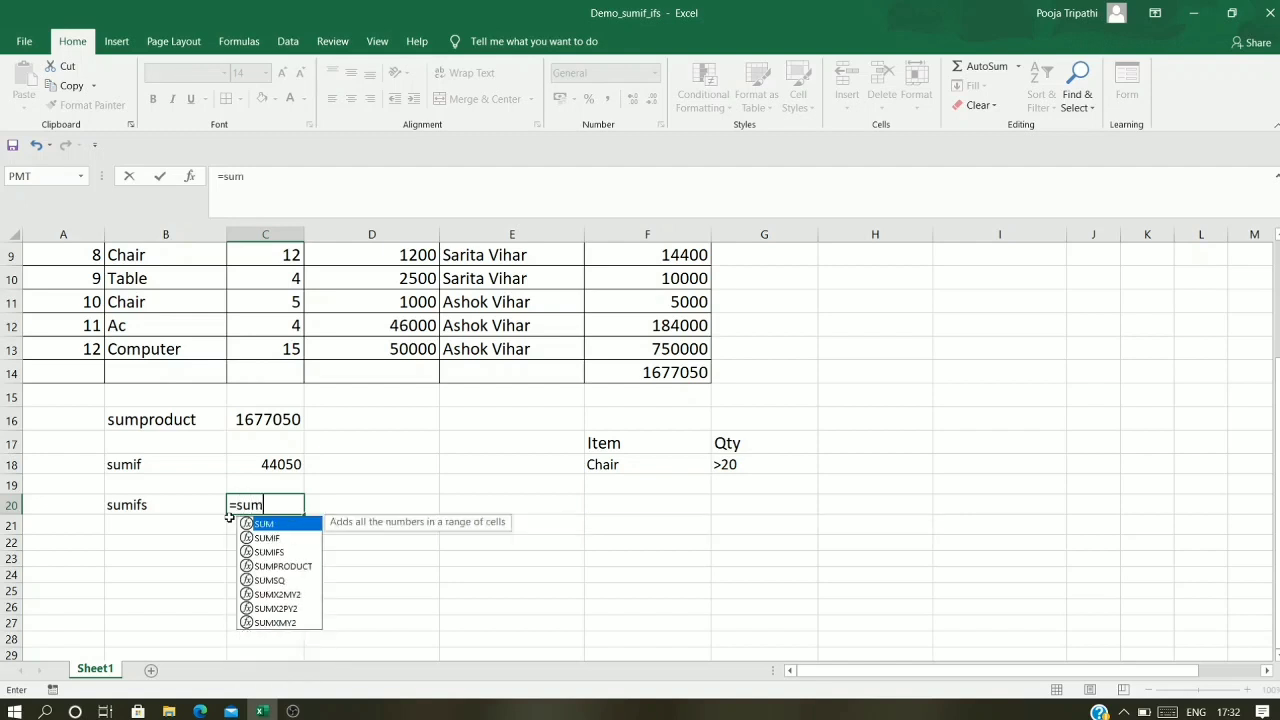
type("ifs")
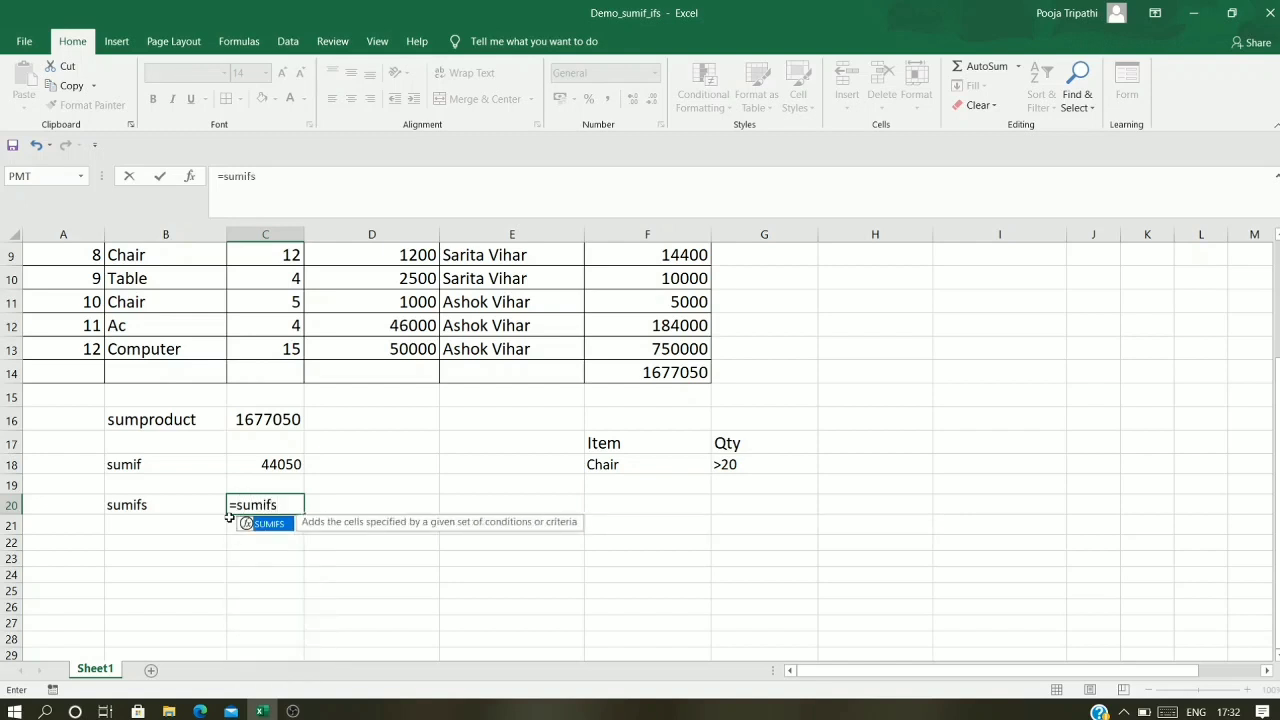
type("(")
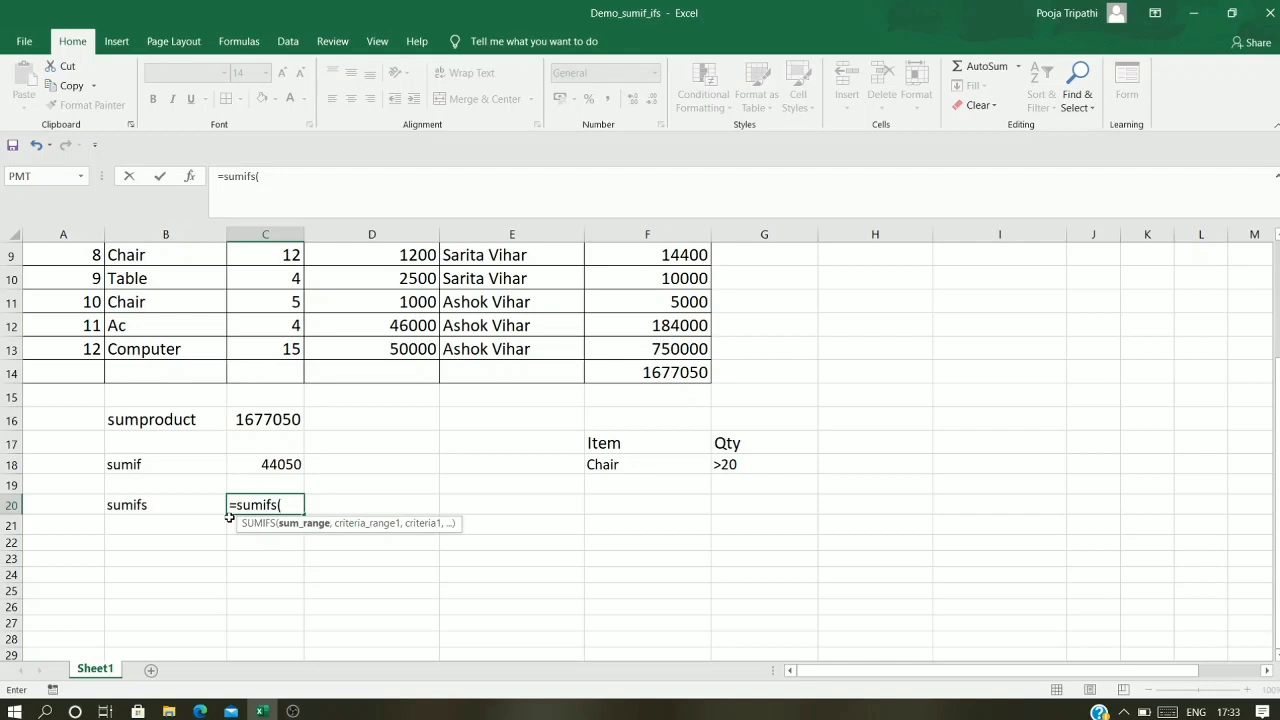
scroll(643, 651, "up", 3)
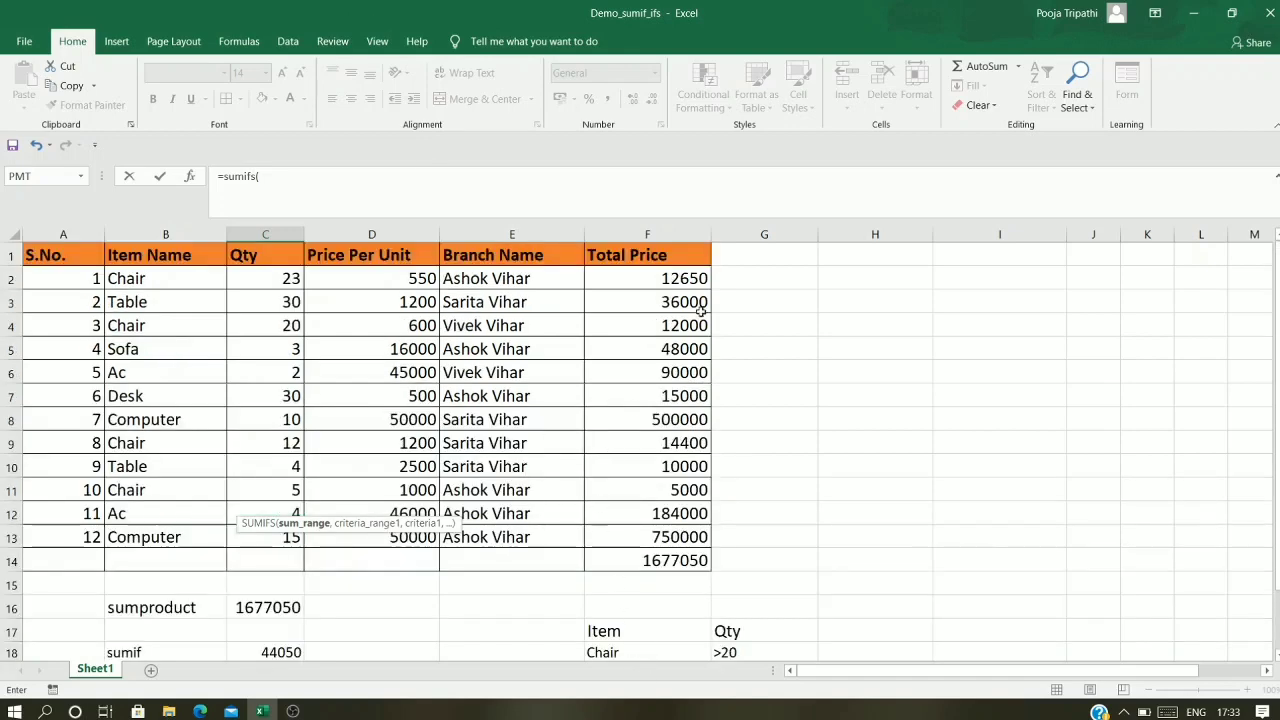
left_click_drag(677, 279, 647, 537)
scroll(270, 599, "down", 4)
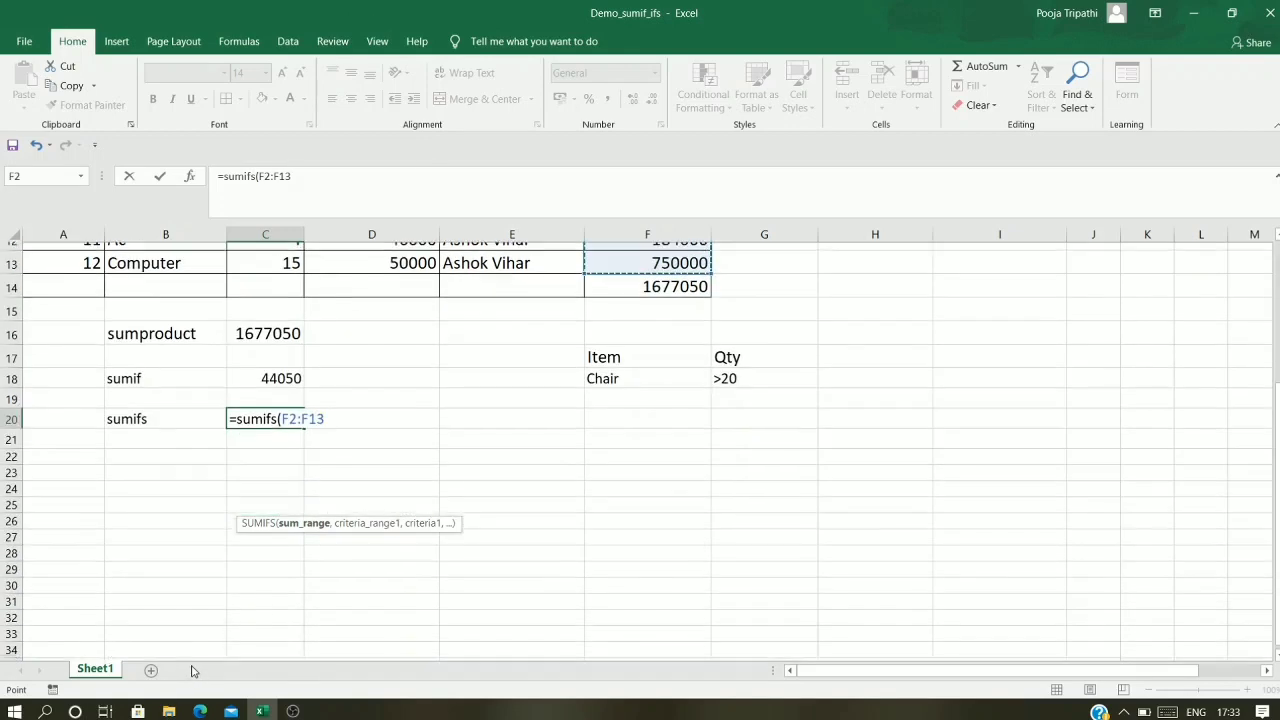
Step: Add the Item Name range B2:B13 as the first criteria range of the SUMIFS formula, with F18 as its criterion
type(",")
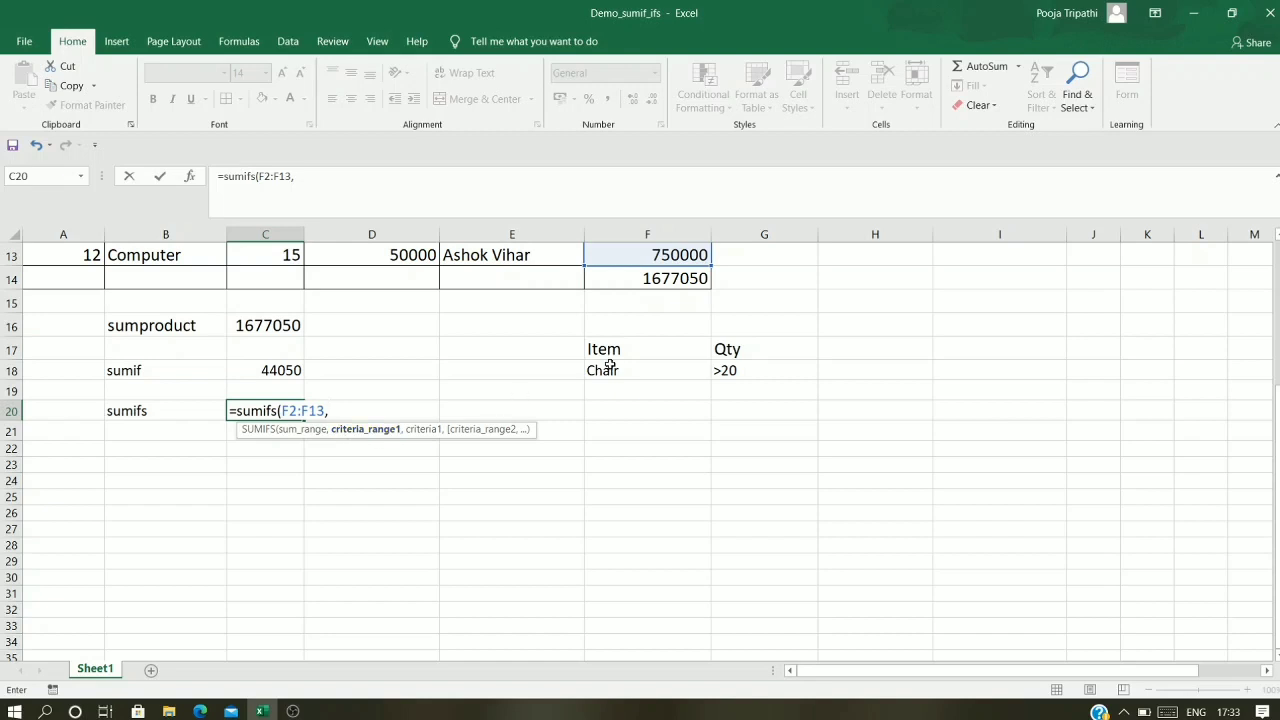
scroll(610, 370, "up", 4)
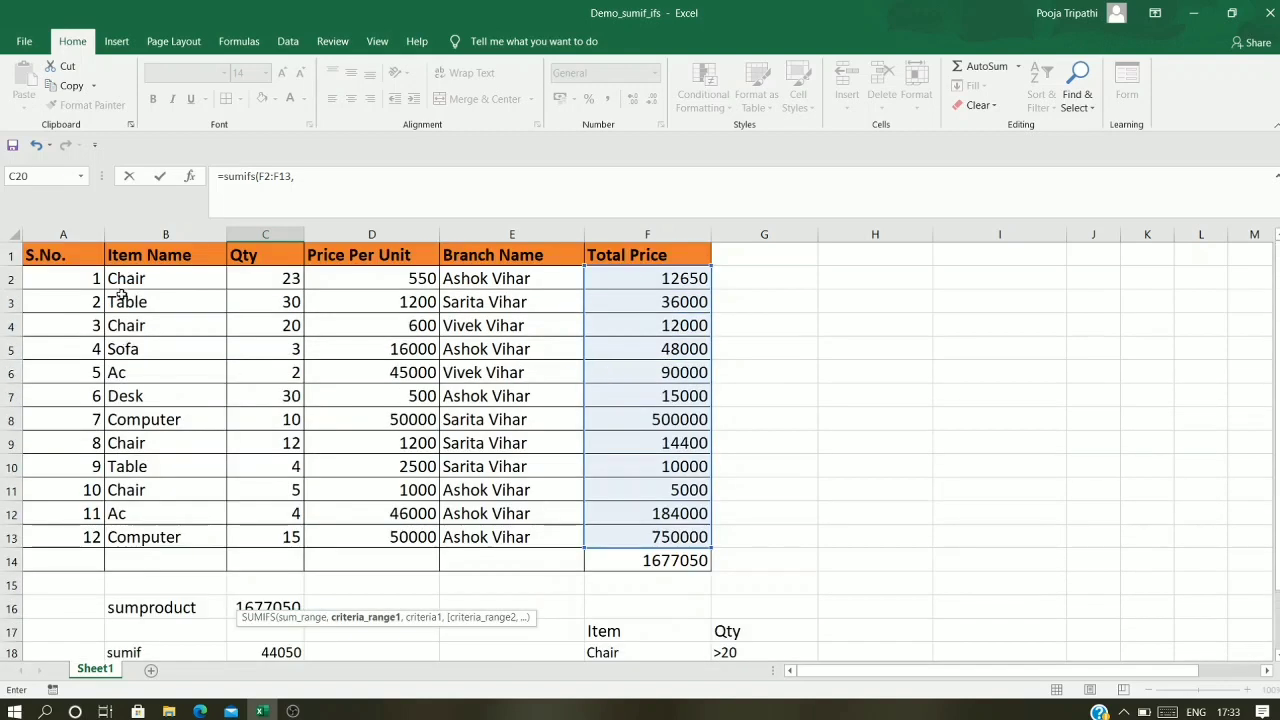
left_click_drag(130, 281, 126, 533)
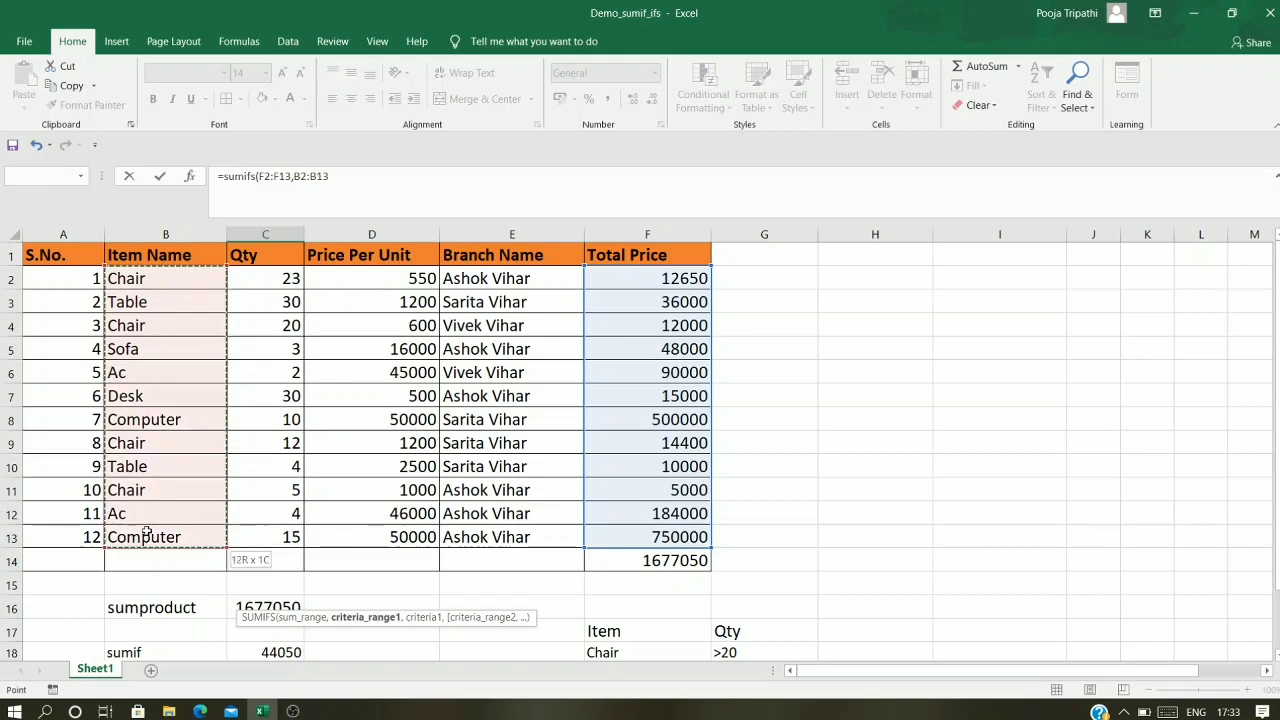
scroll(183, 480, "down", 4)
type(",")
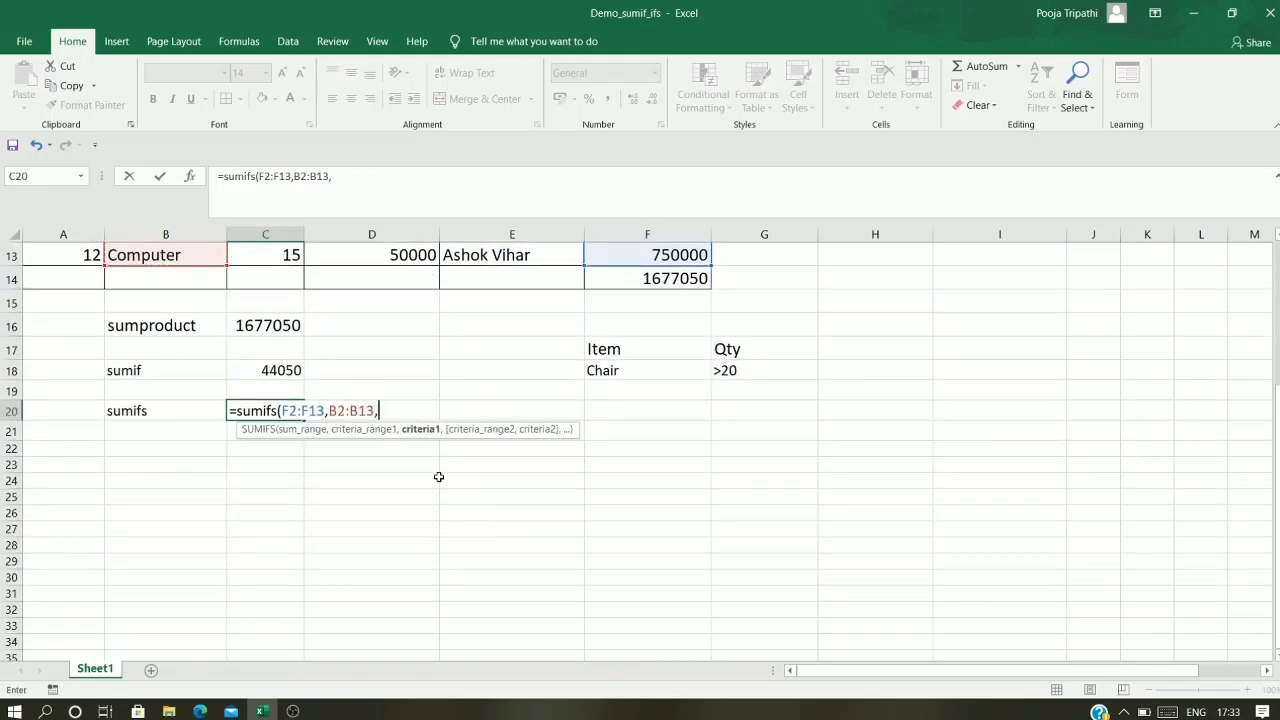
left_click(648, 372)
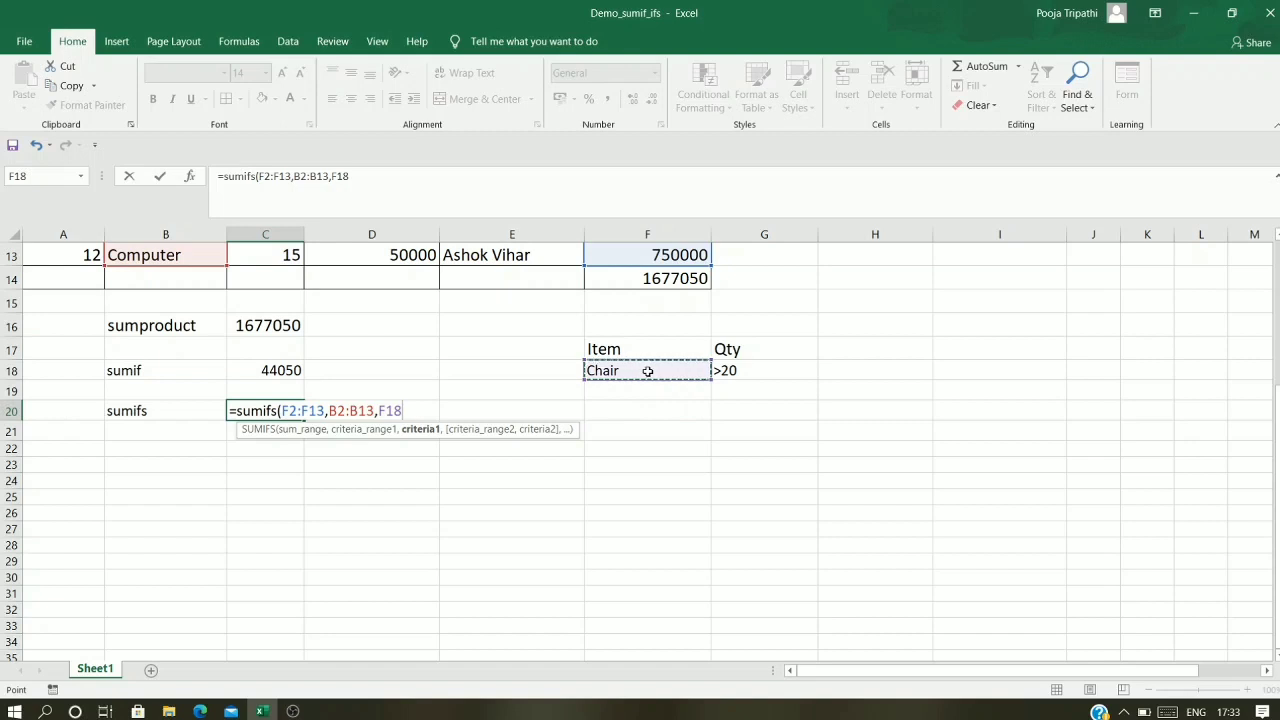
Step: Add the Qty range C2:C13 as the second criteria range with G18 as its criterion, and complete the SUMIFS formula in C20
type(",")
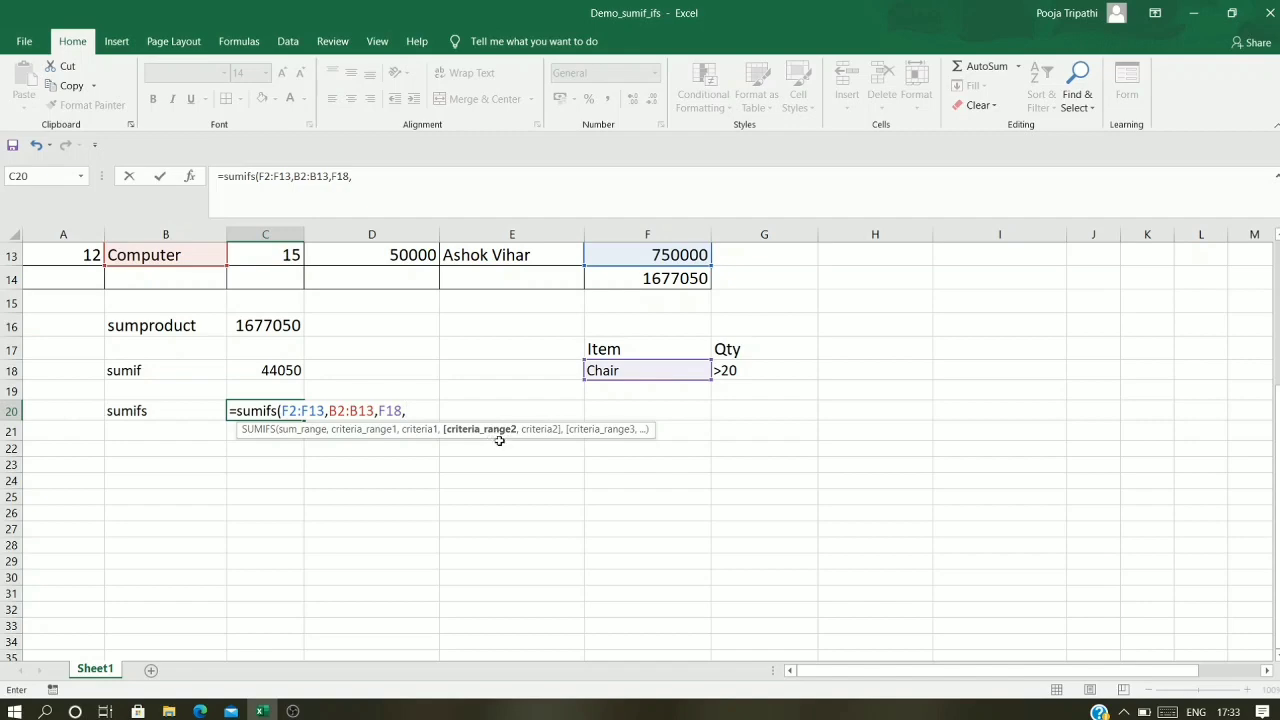
scroll(499, 437, "up", 4)
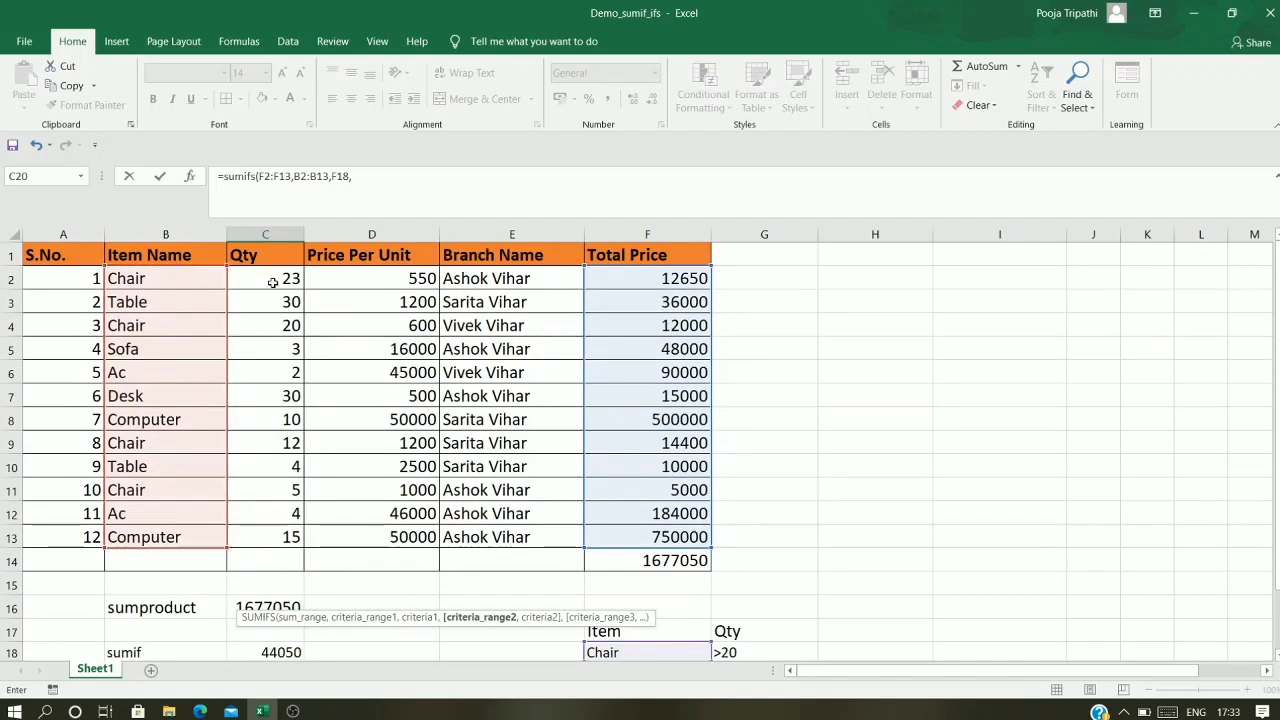
left_click_drag(281, 279, 267, 546)
scroll(267, 546, "down", 3)
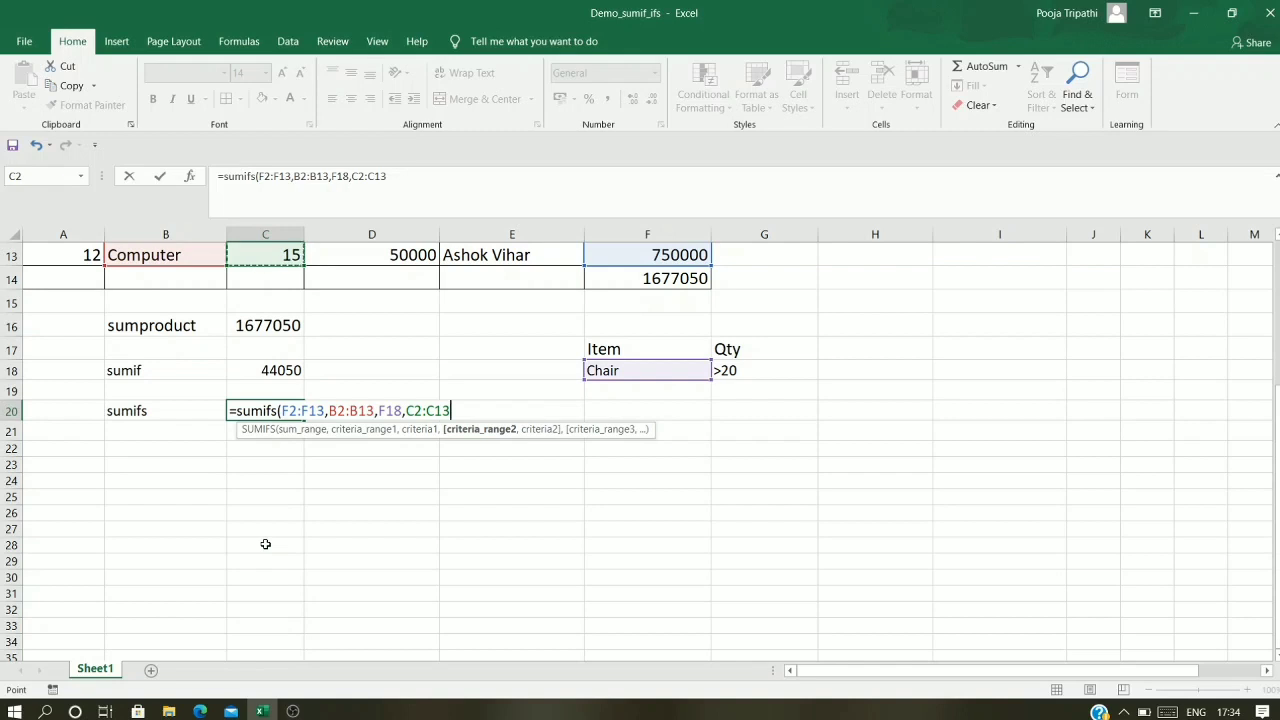
type(",")
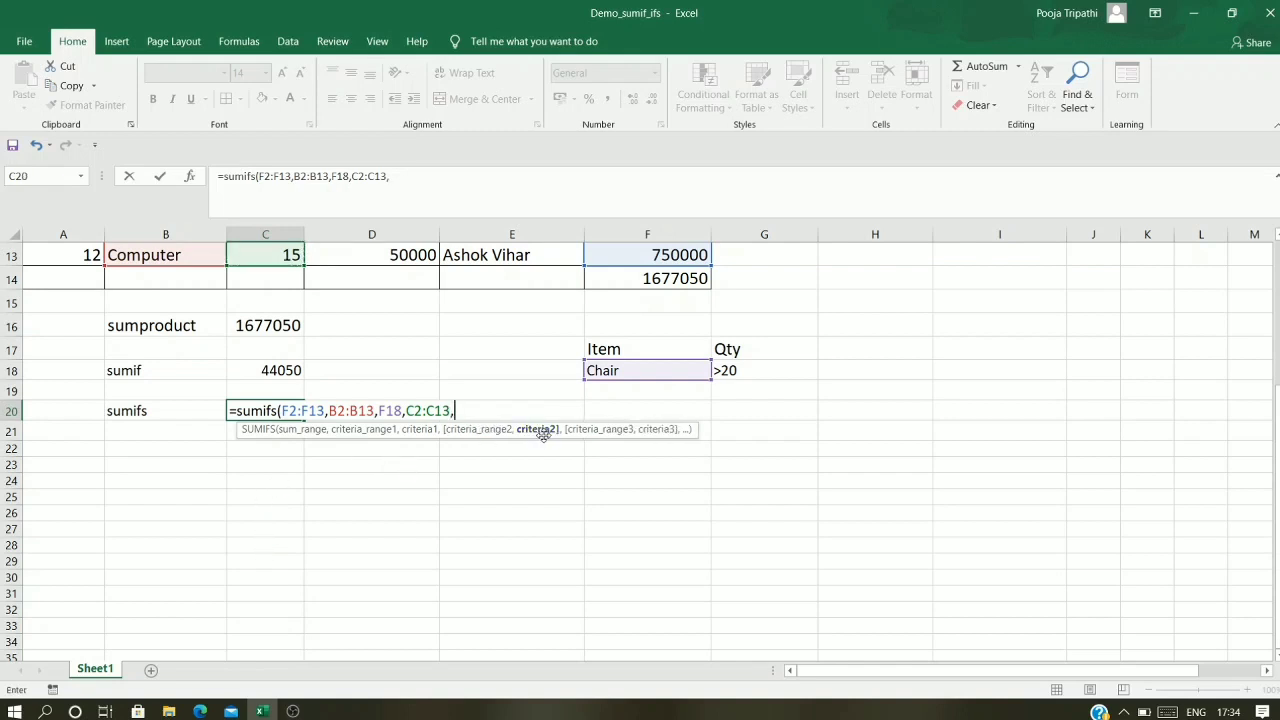
left_click(750, 370)
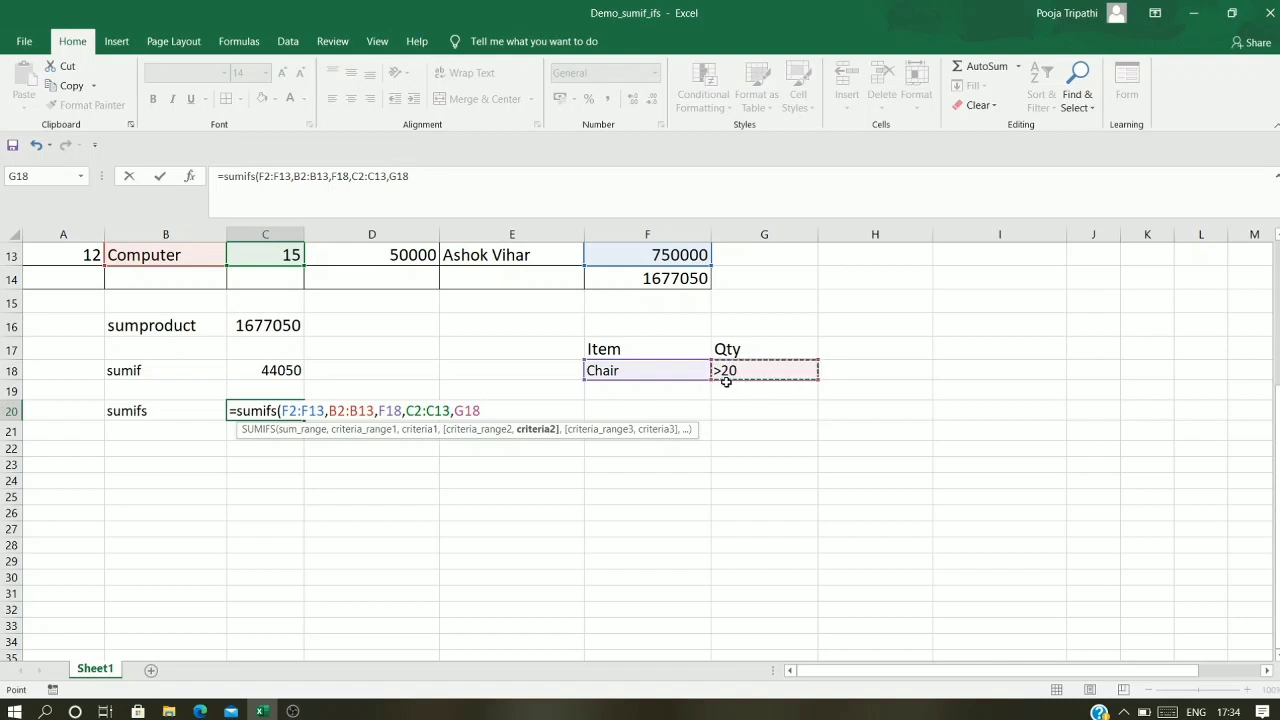
type(")")
key("ctrl+Return")
key("Return")
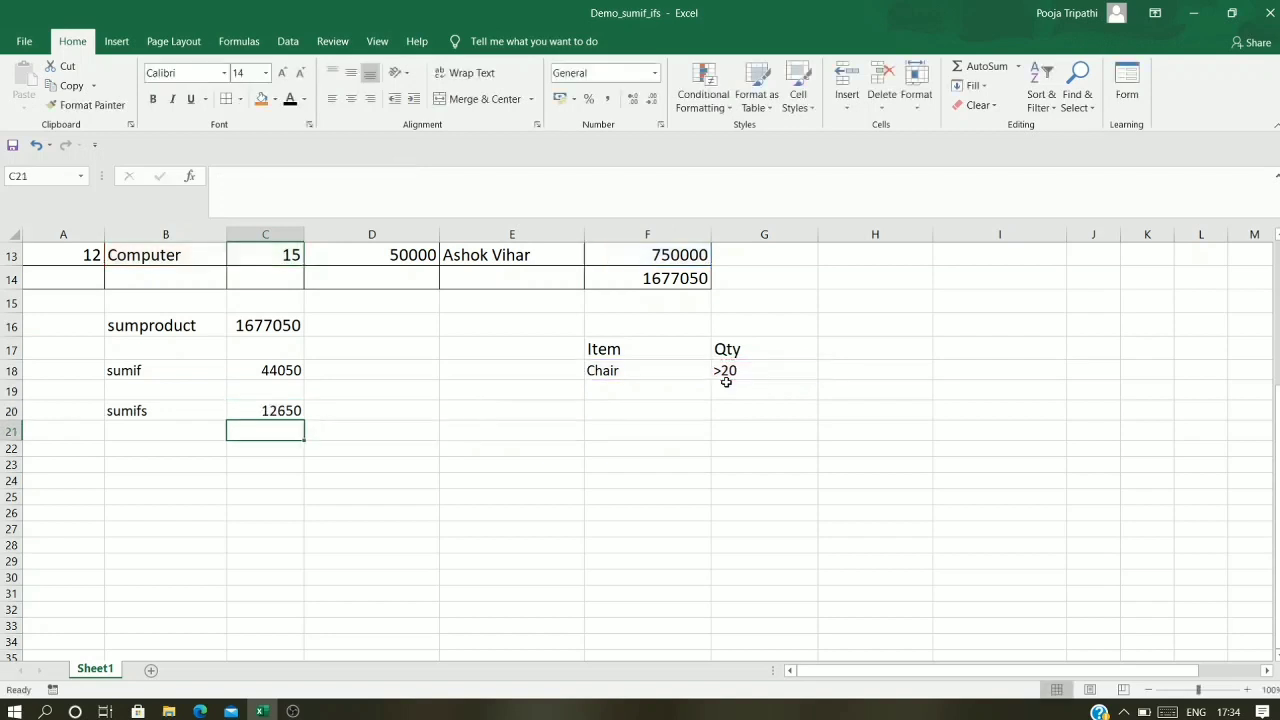
Step: Check the SUMIFS result in C20 against the quantities and total prices of the Chair rows 2 and 4
left_click(489, 425)
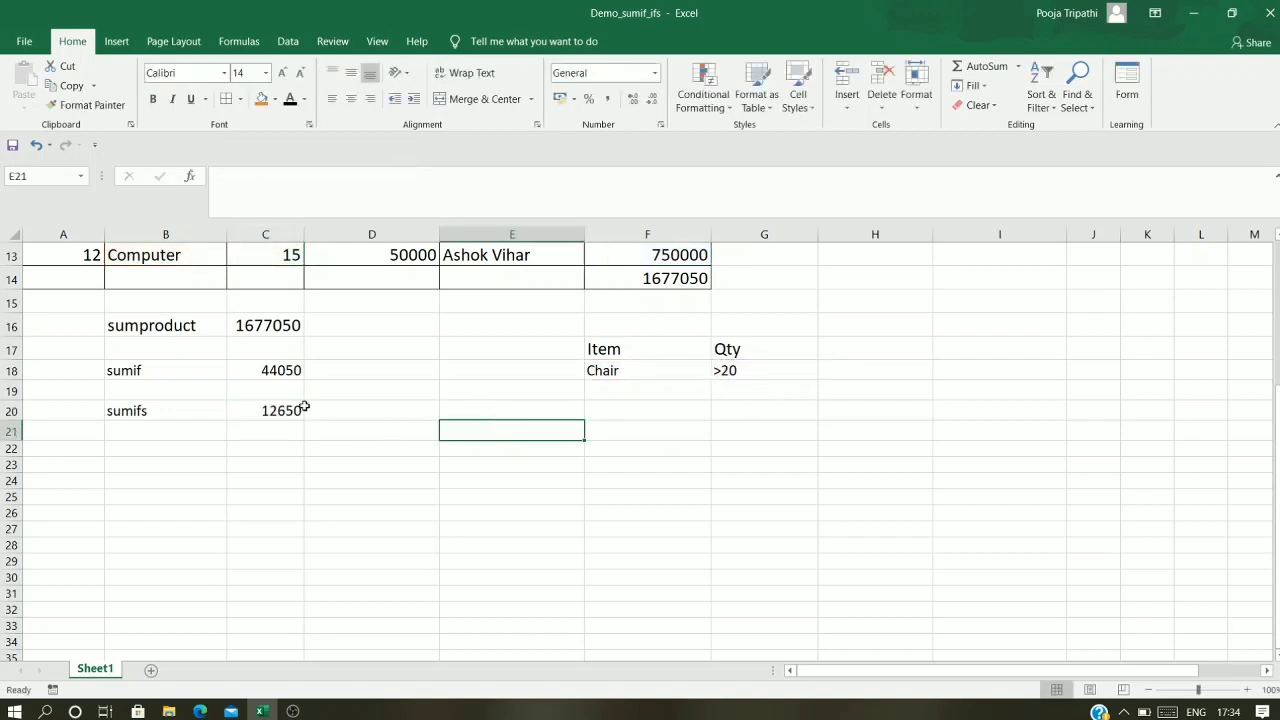
left_click(285, 410)
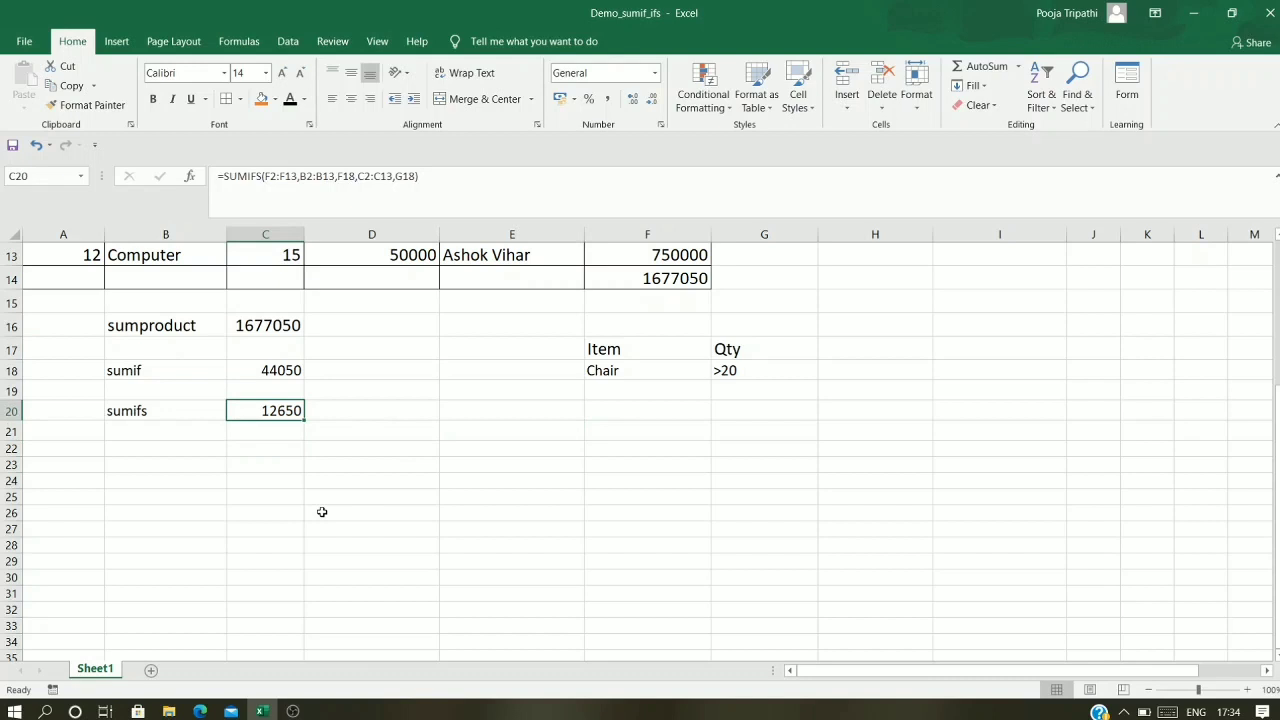
scroll(322, 512, "up", 4)
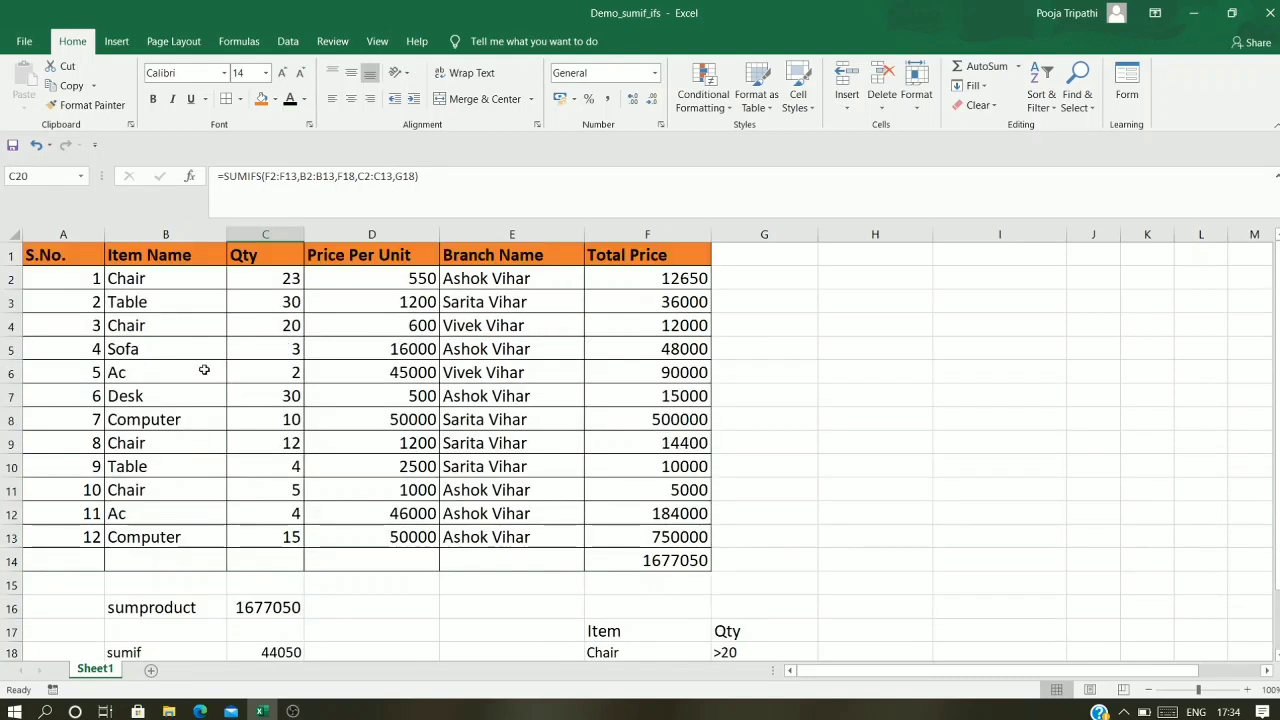
left_click(247, 285)
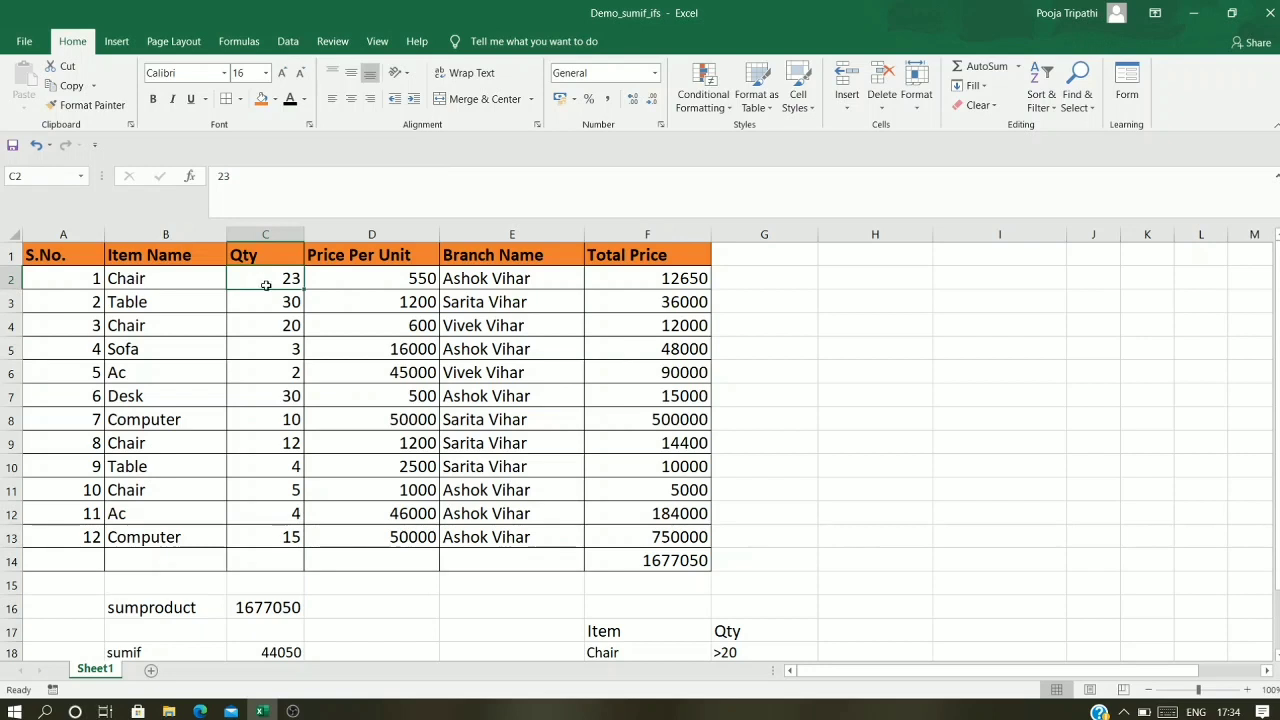
left_click(635, 282)
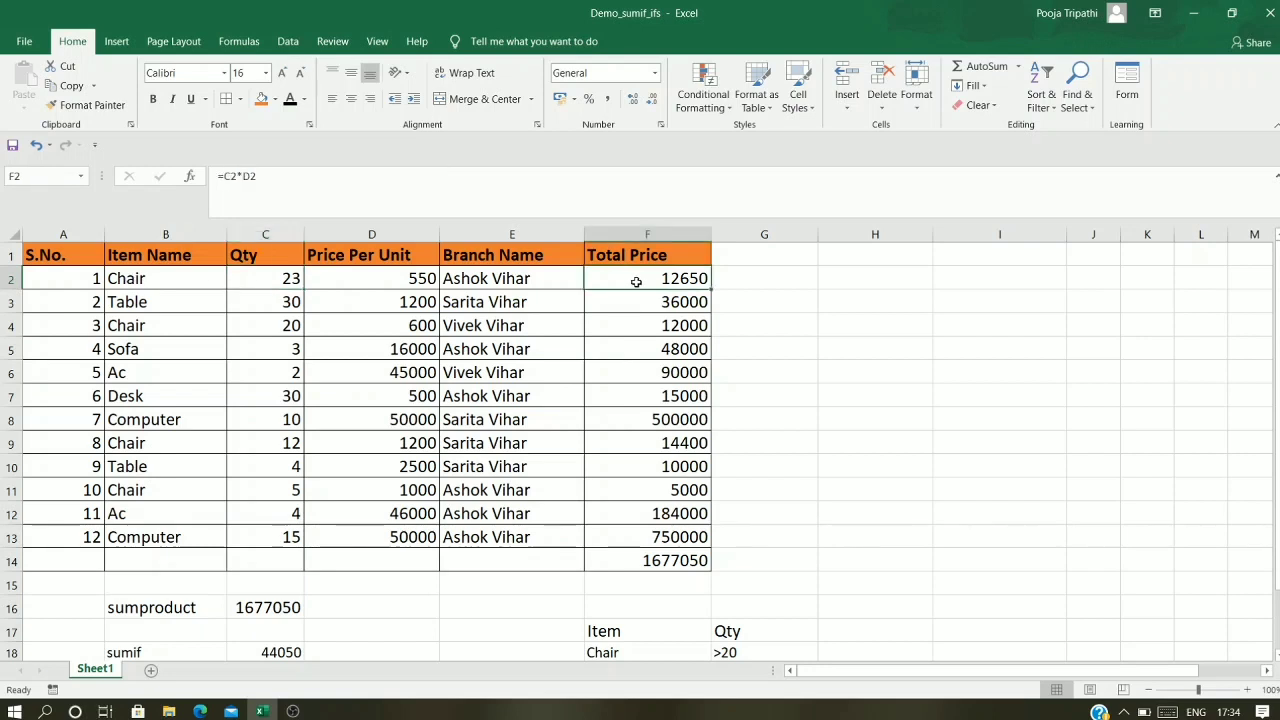
left_click(273, 331)
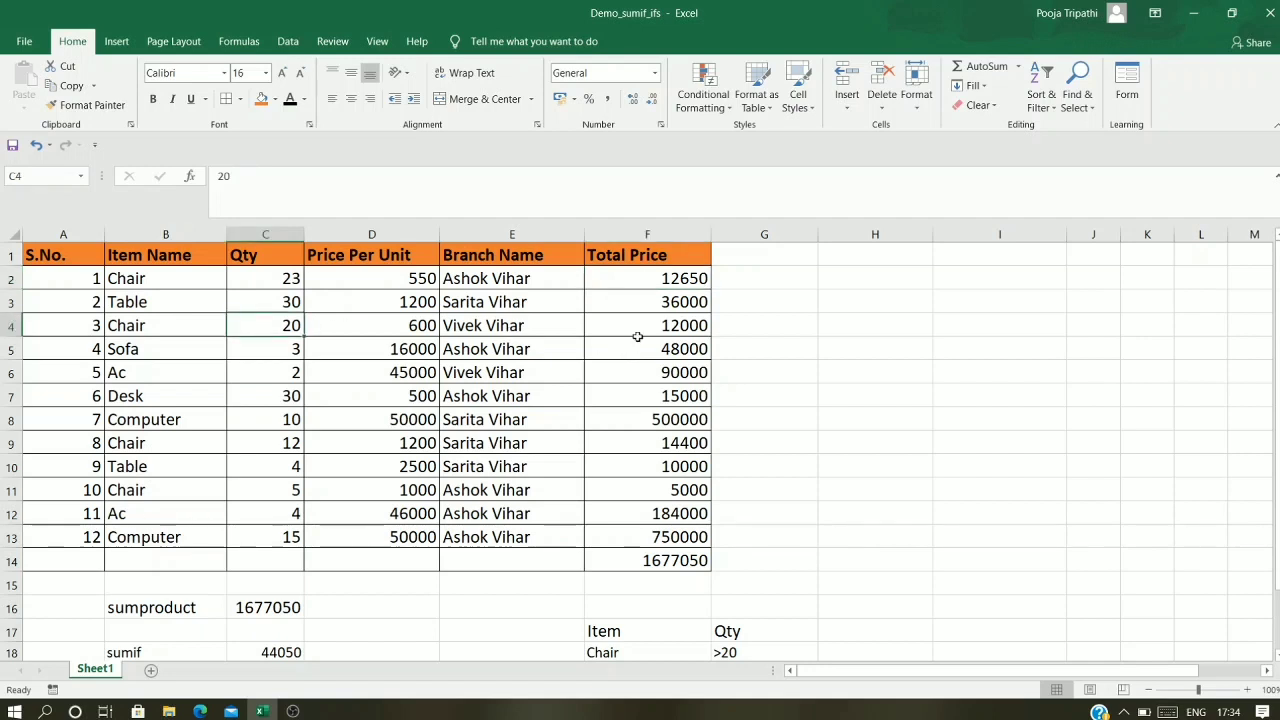
scroll(638, 329, "down", 2)
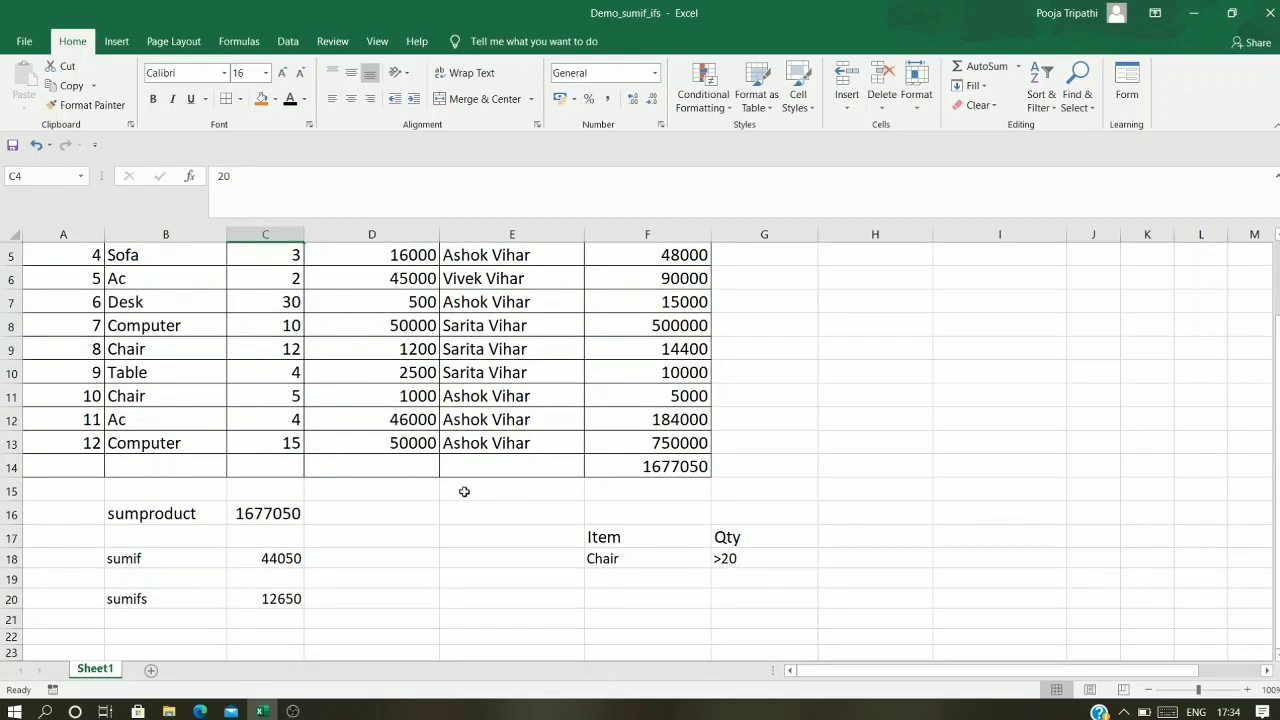
scroll(464, 490, "up", 2)
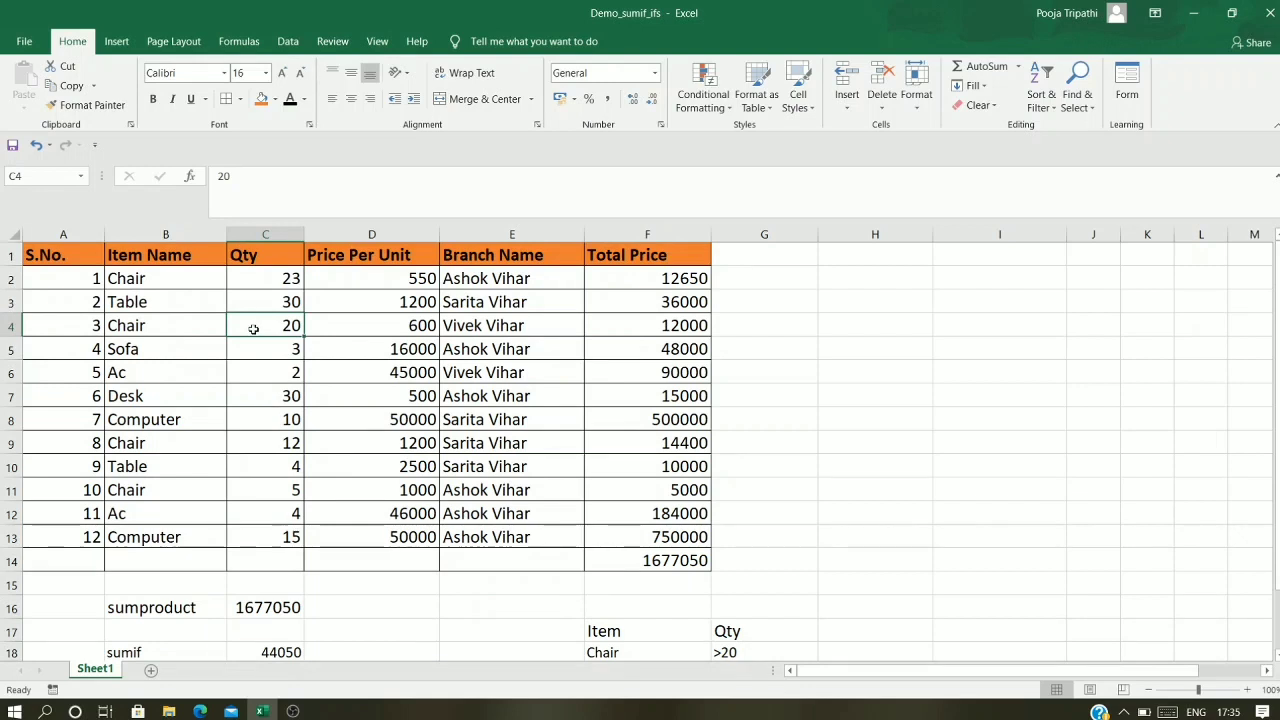
Step: Set the Chair quantity in C11 to 26
left_click(267, 497)
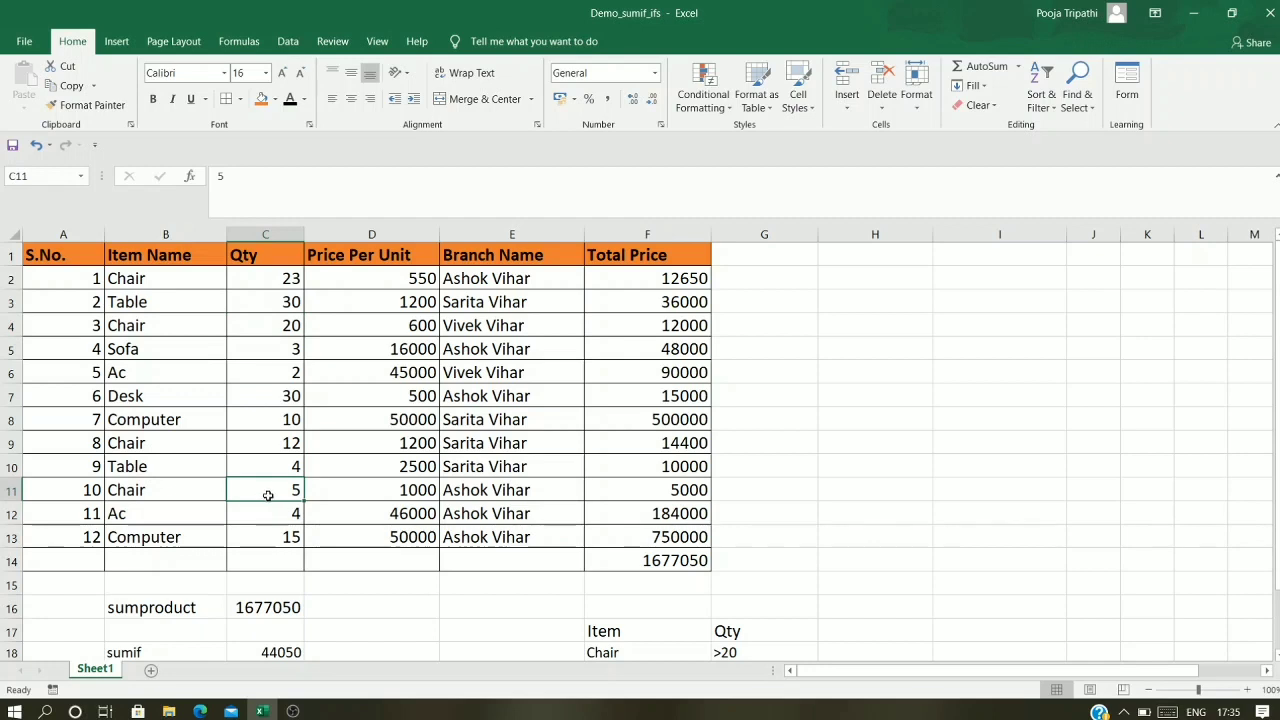
scroll(600, 594, "down", 2)
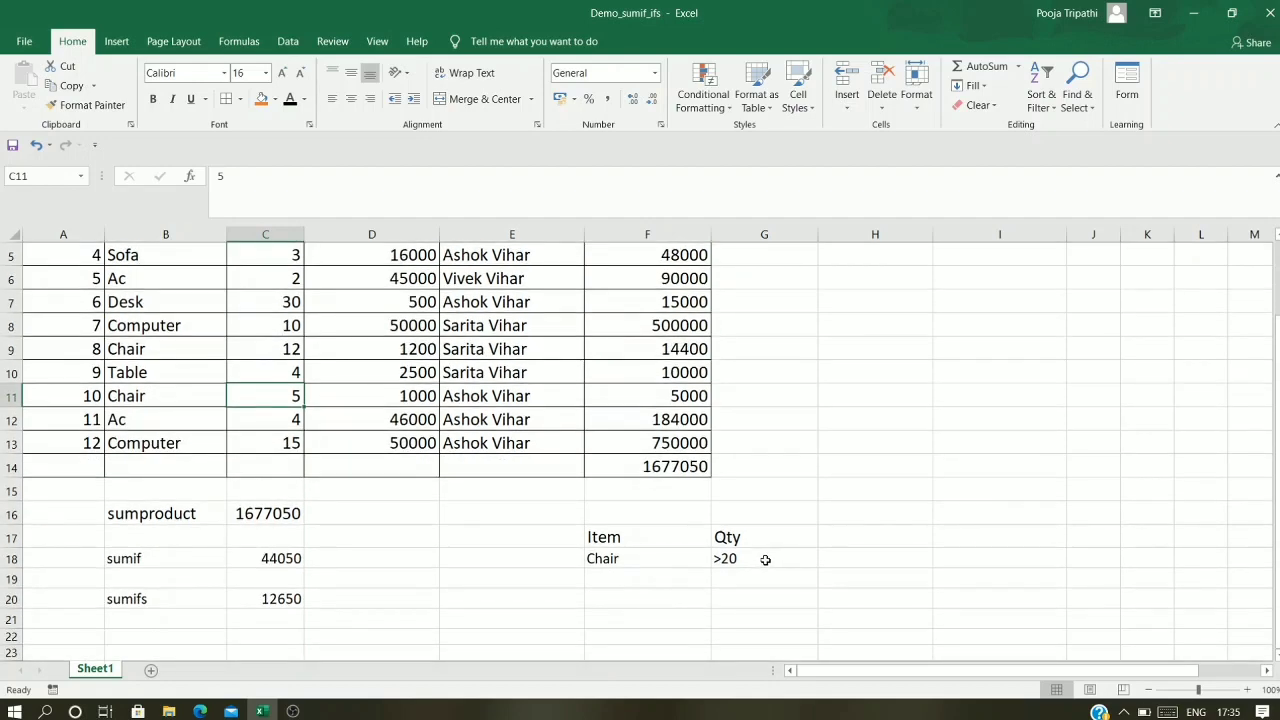
scroll(744, 562, "up", 2)
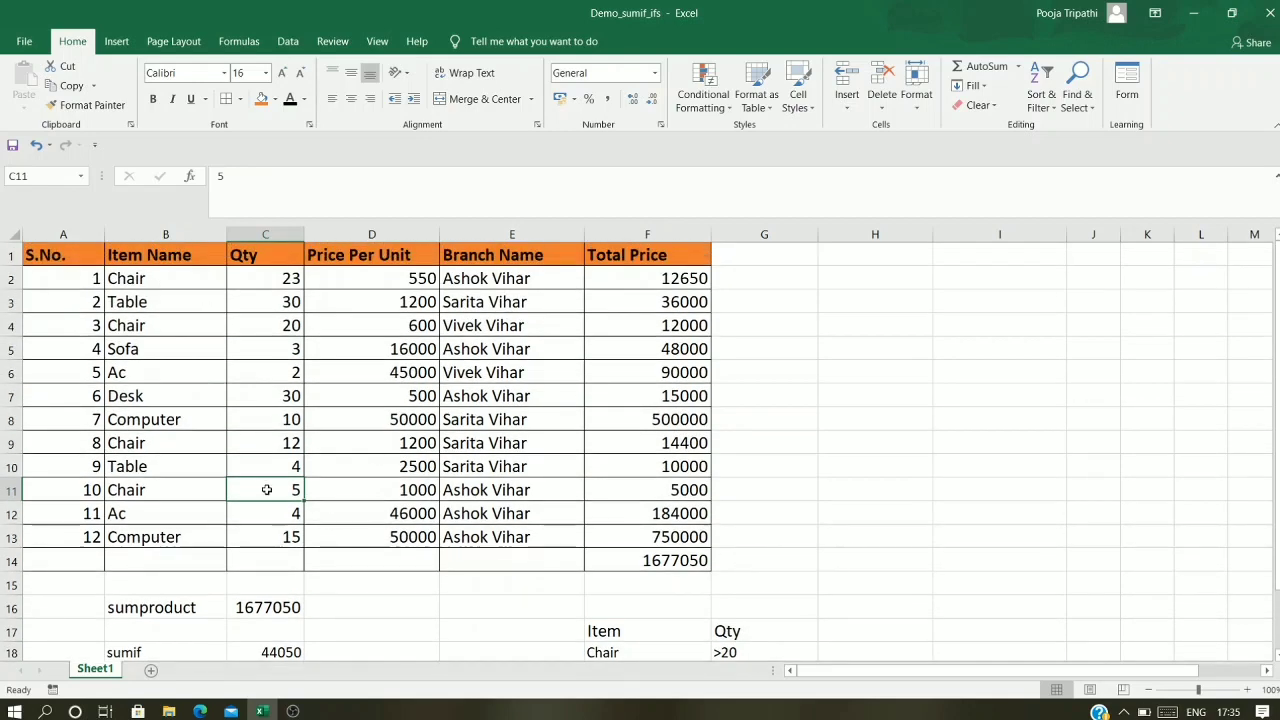
type("2")
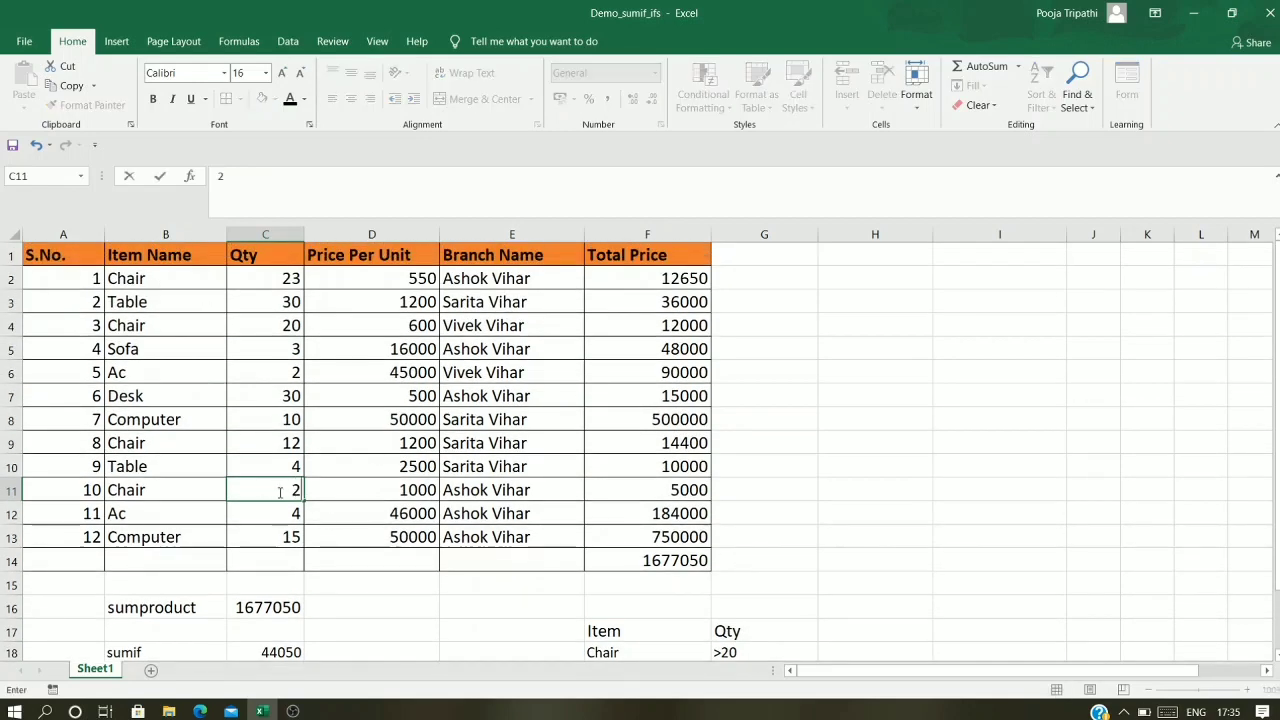
type("6")
left_click(305, 543)
left_click(281, 490)
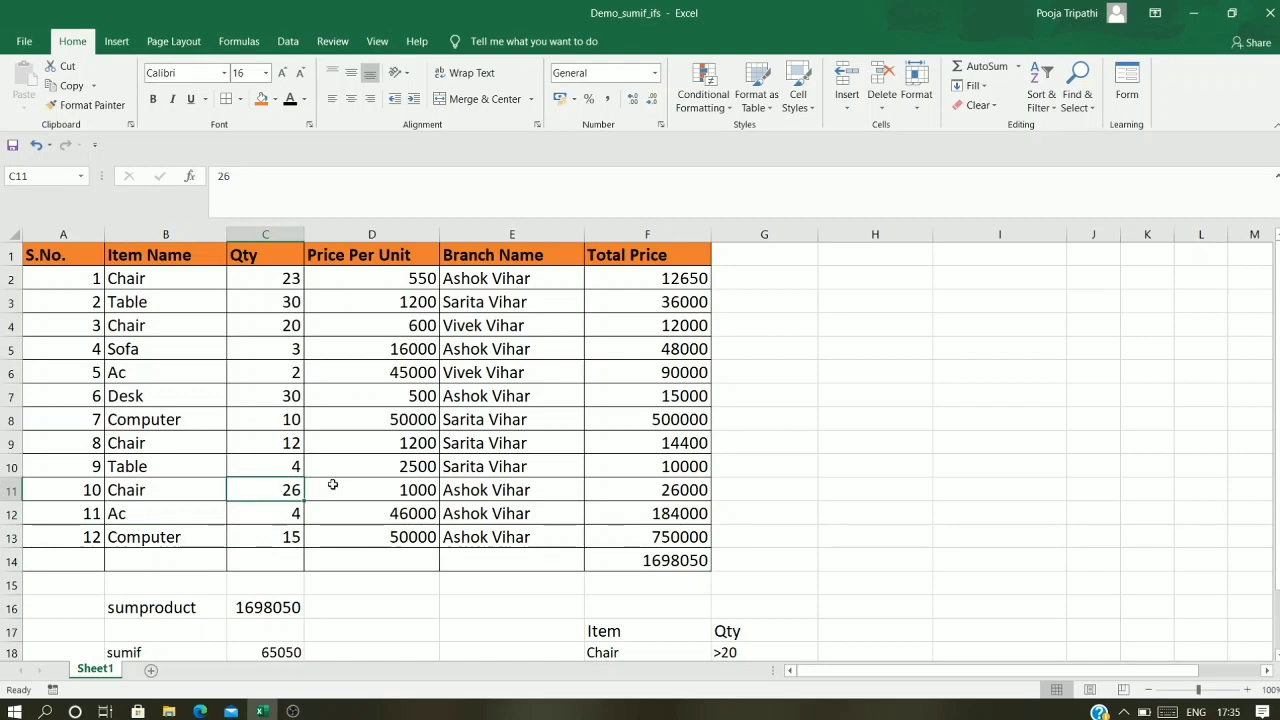
Step: Review the quantities in C2, C4 and C11 and the total prices in F2 and F11, and examine the recalculated SUMIFS in C20
left_click(647, 493)
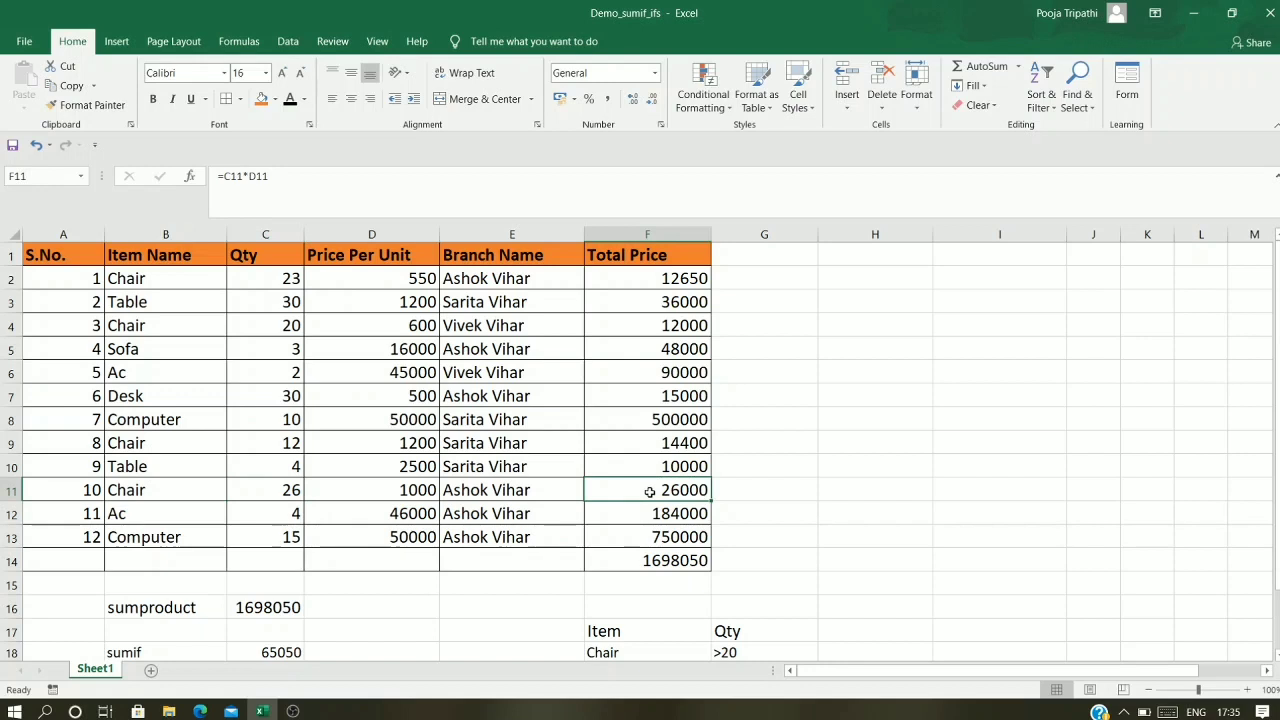
left_click(284, 488)
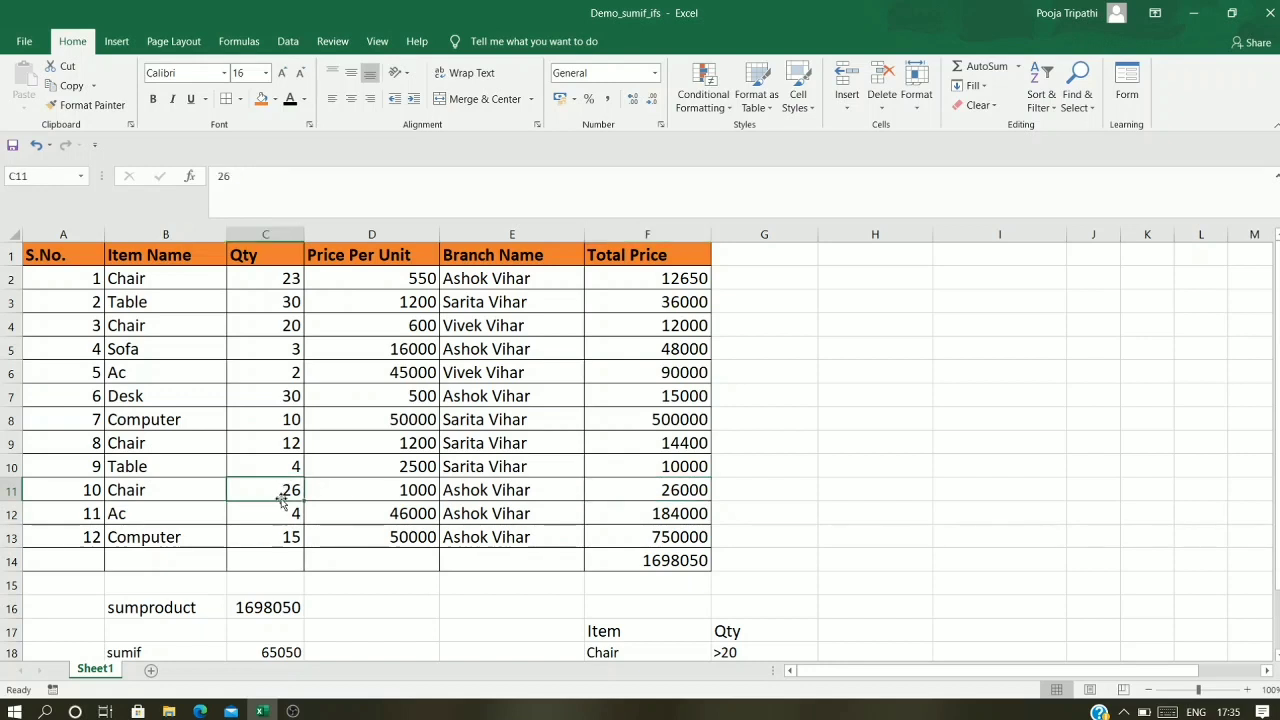
left_click(248, 281)
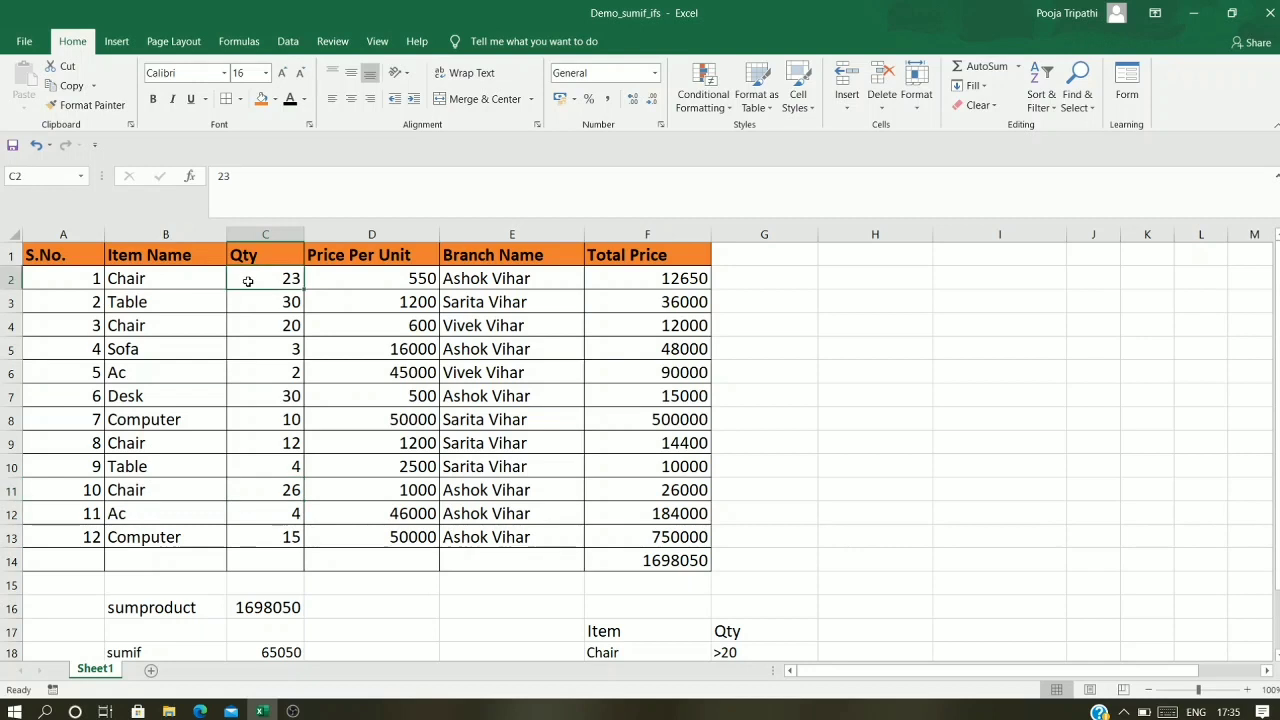
left_click(279, 489)
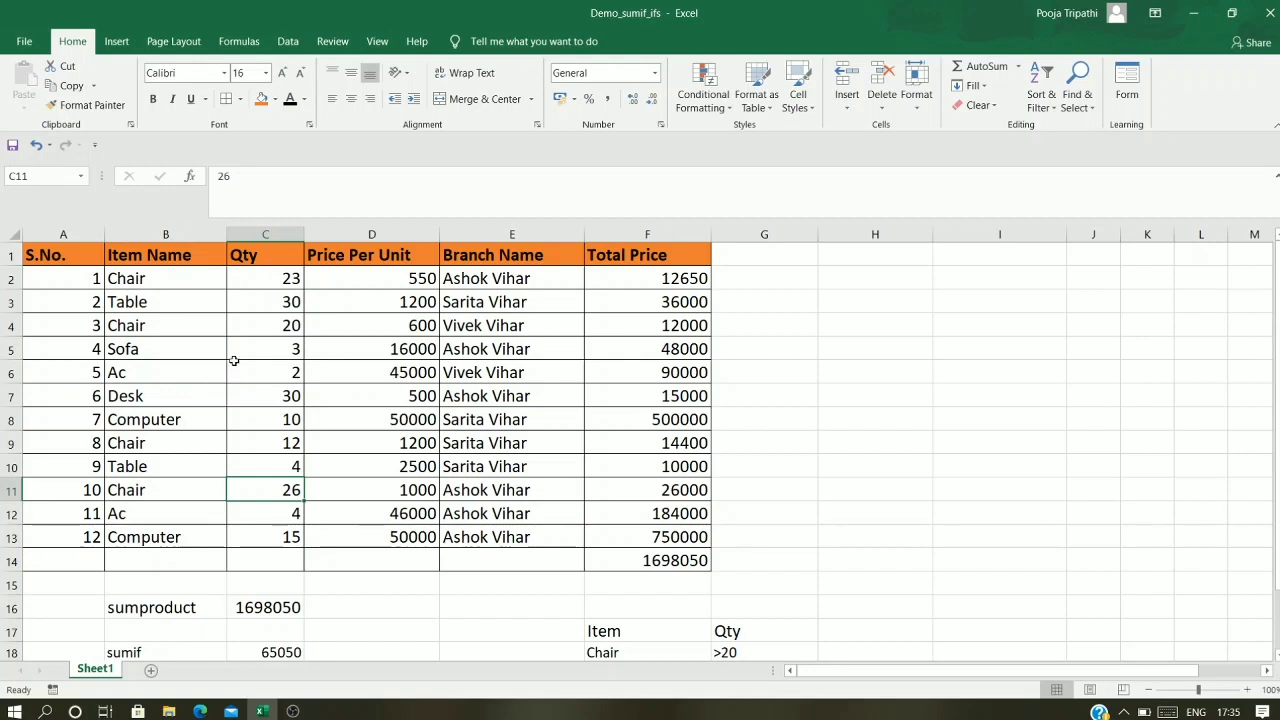
left_click(246, 331)
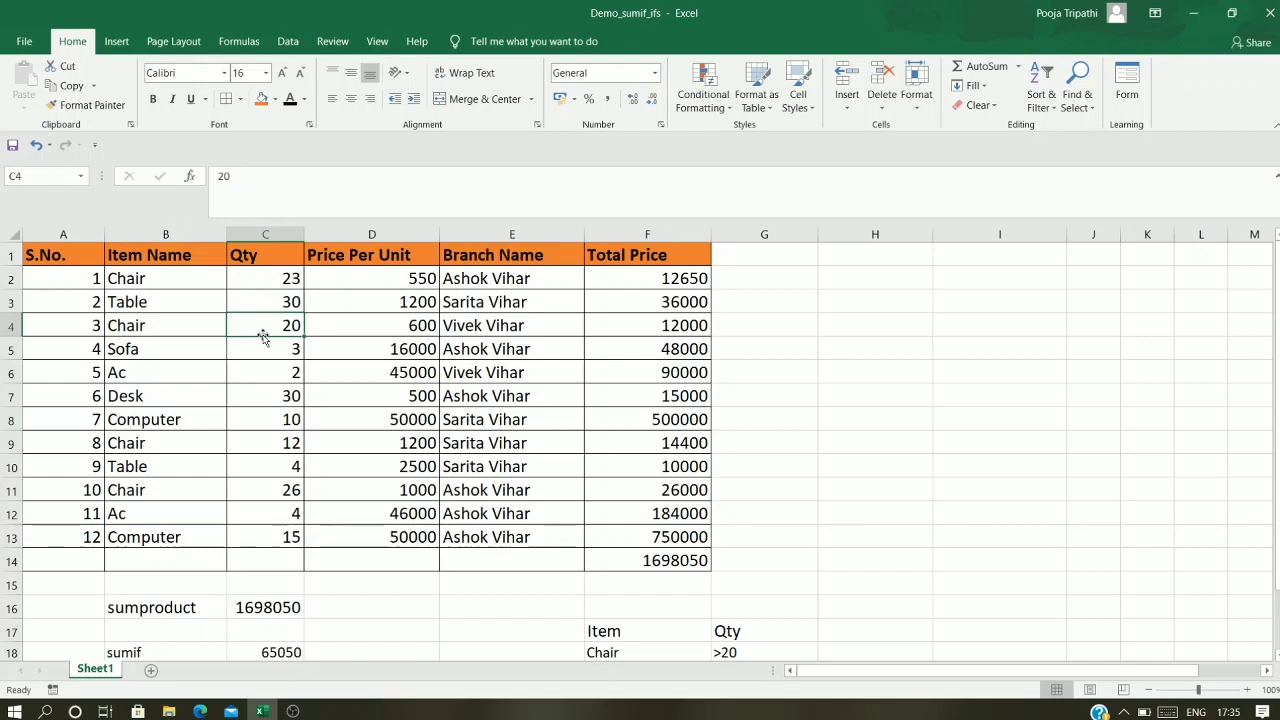
left_click(634, 282)
left_click(680, 490)
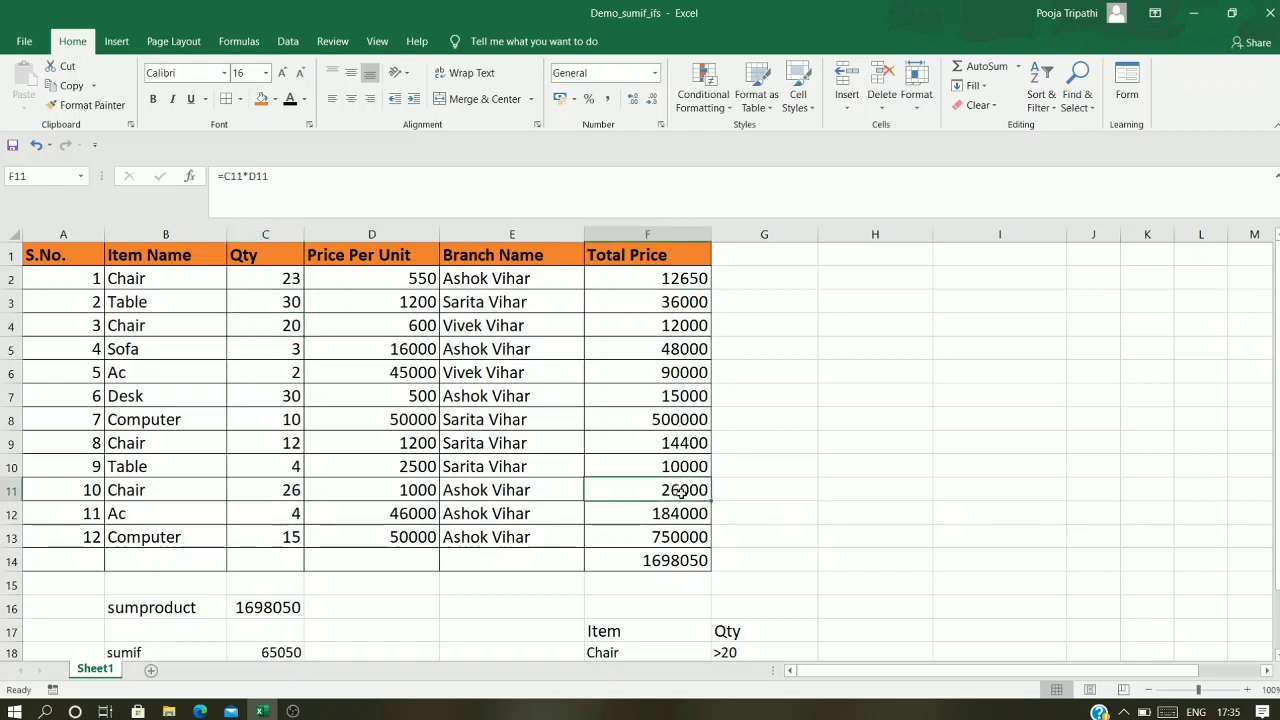
scroll(680, 491, "down", 4)
left_click(245, 410)
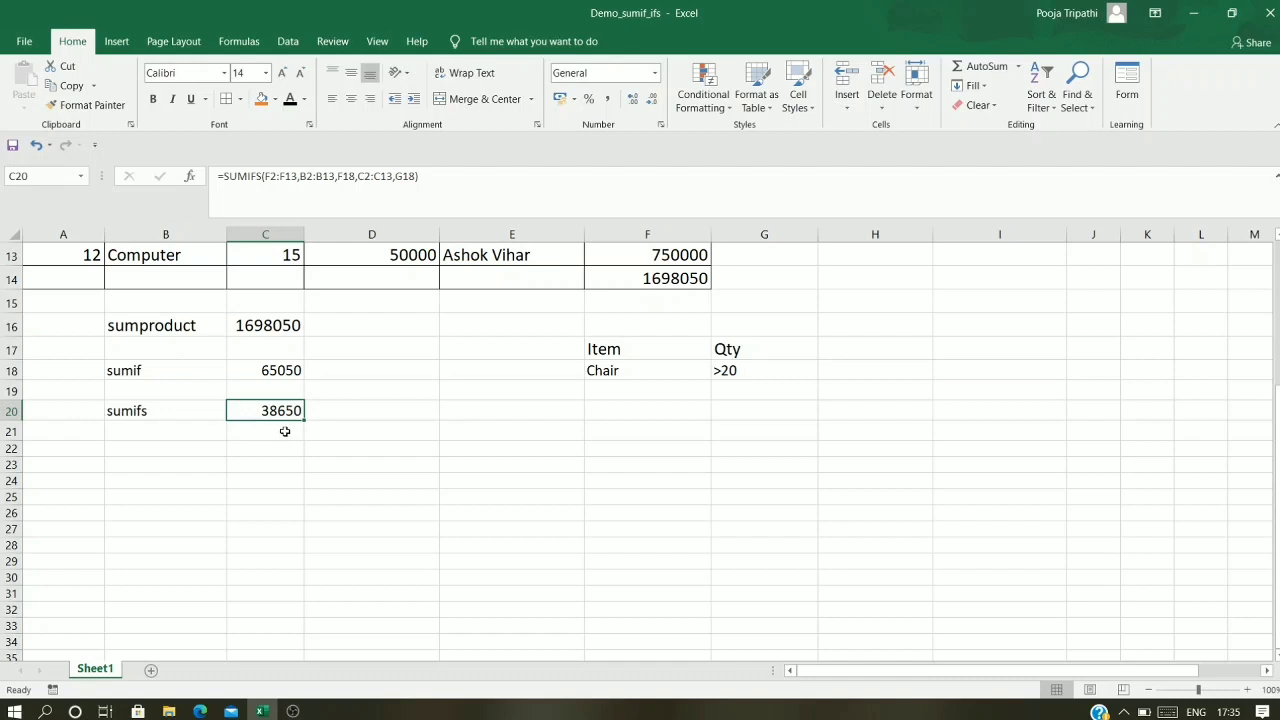
Step: Select the total prices in F2 and F11 together and compare their sum with the SUMIFS result in C20
scroll(524, 521, "up", 4)
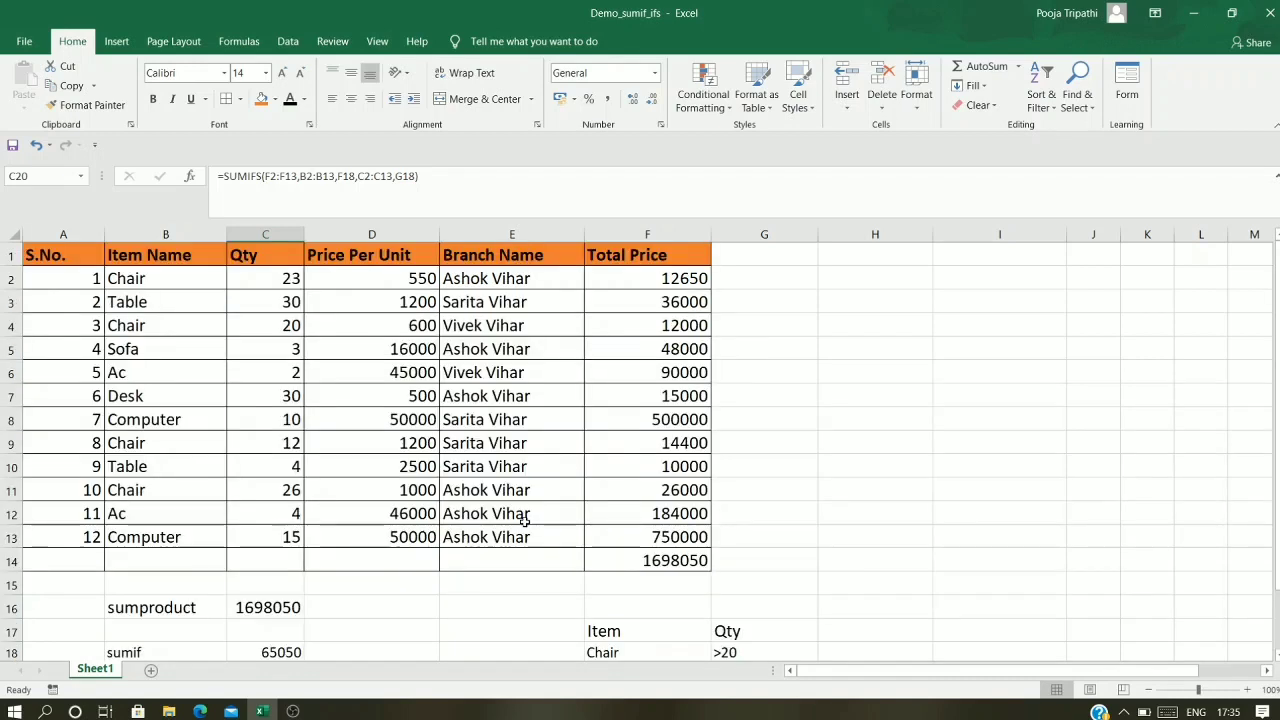
left_click(607, 278)
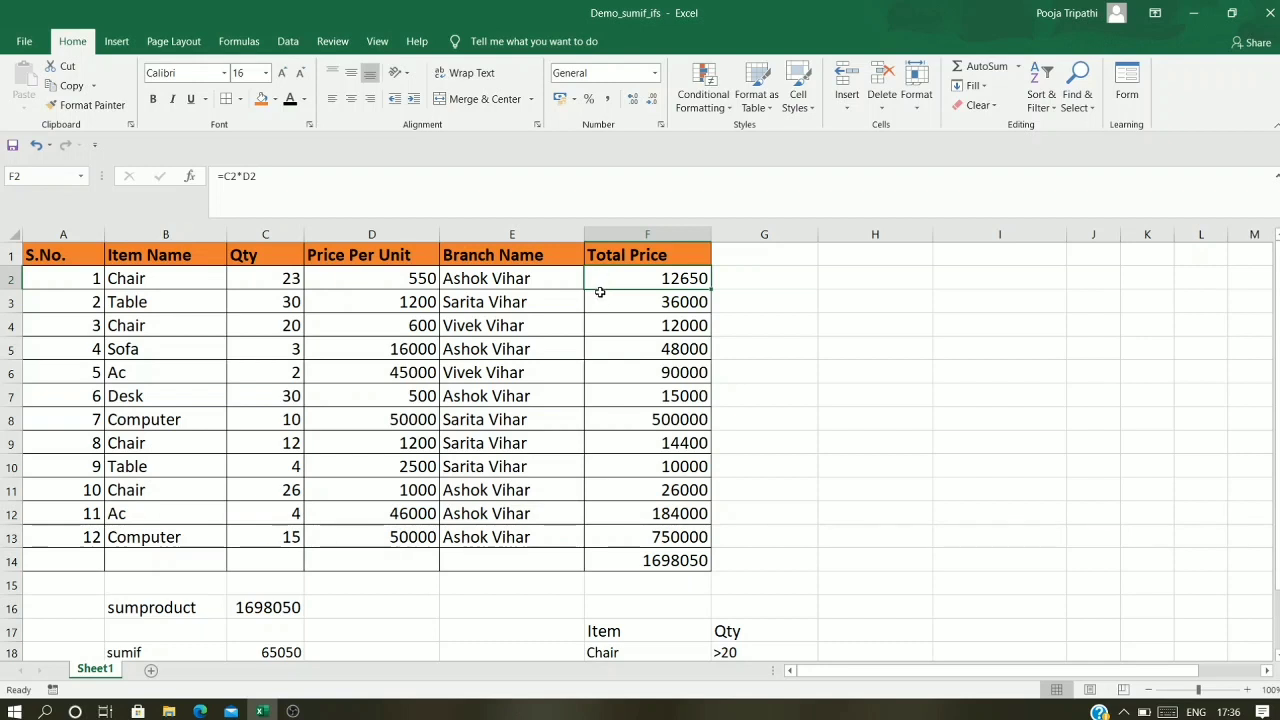
left_click(657, 495, "ctrl")
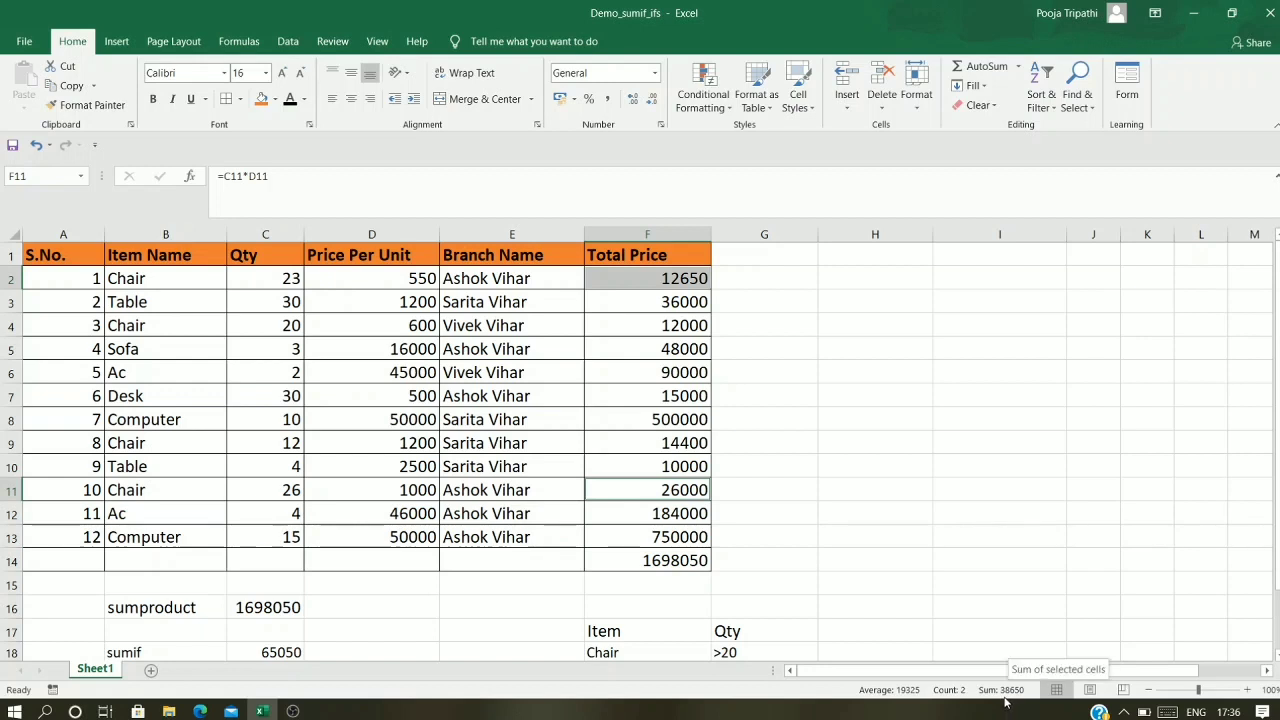
scroll(330, 600, "down", 3)
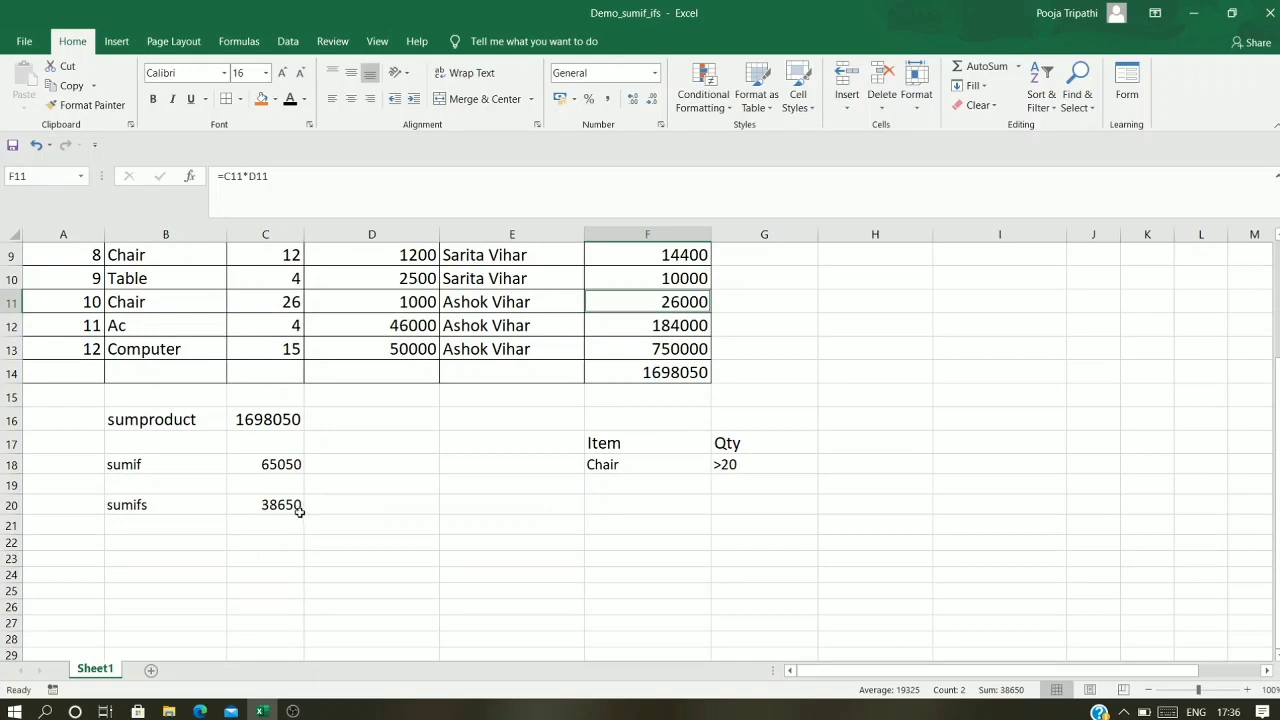
scroll(480, 577, "up", 3)
scroll(655, 640, "down", 1)
scroll(614, 589, "down", 1)
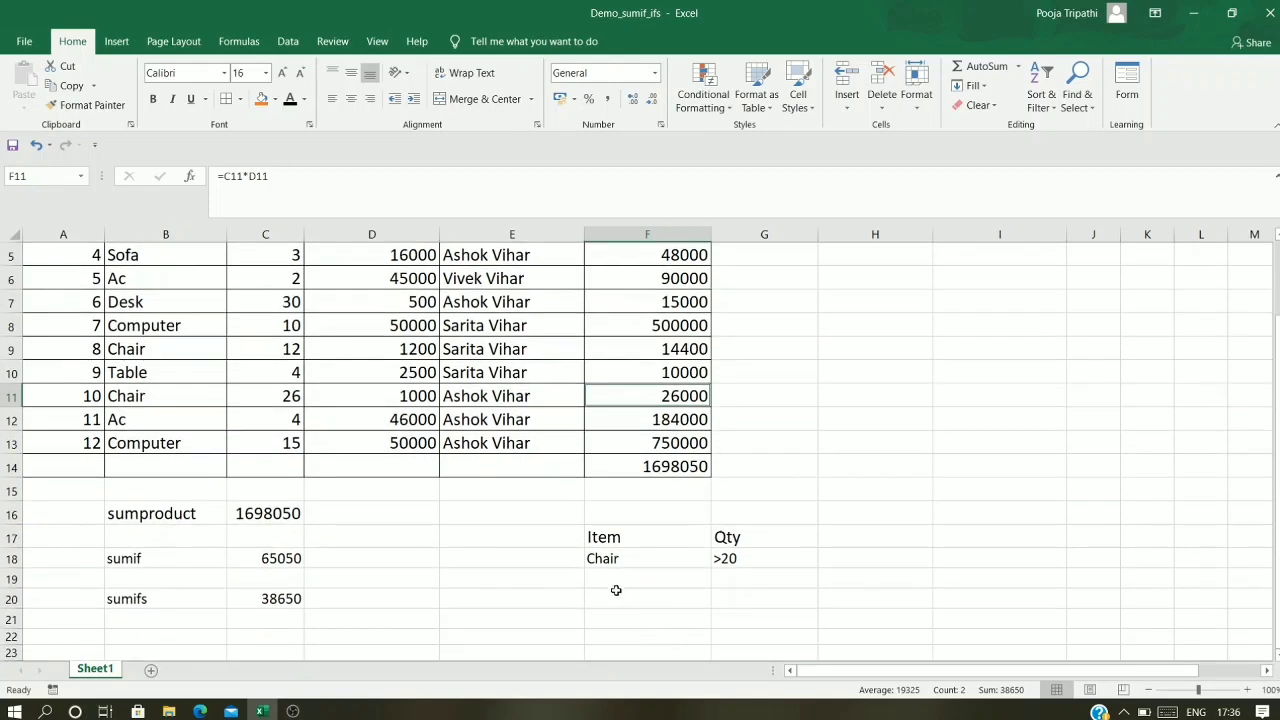
scroll(614, 589, "up", 2)
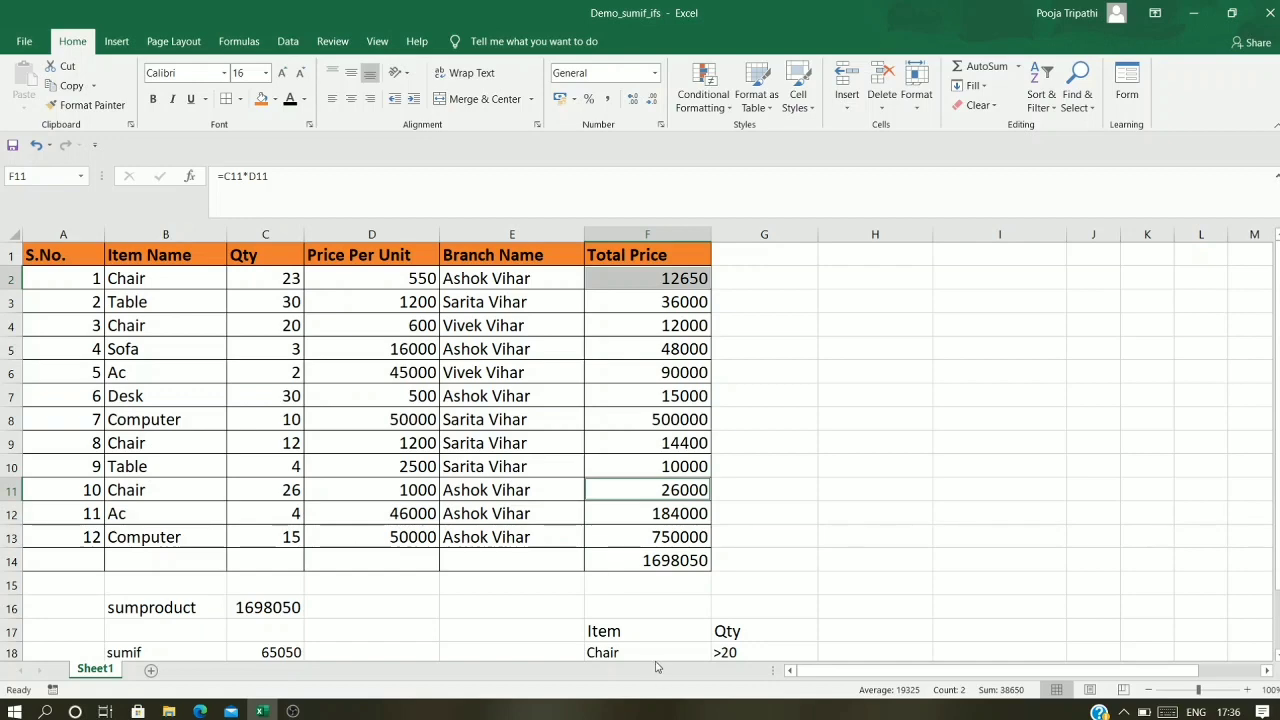
Step: Replace the item criterion in F18 with Table
scroll(610, 590, "down", 2)
left_click(643, 564)
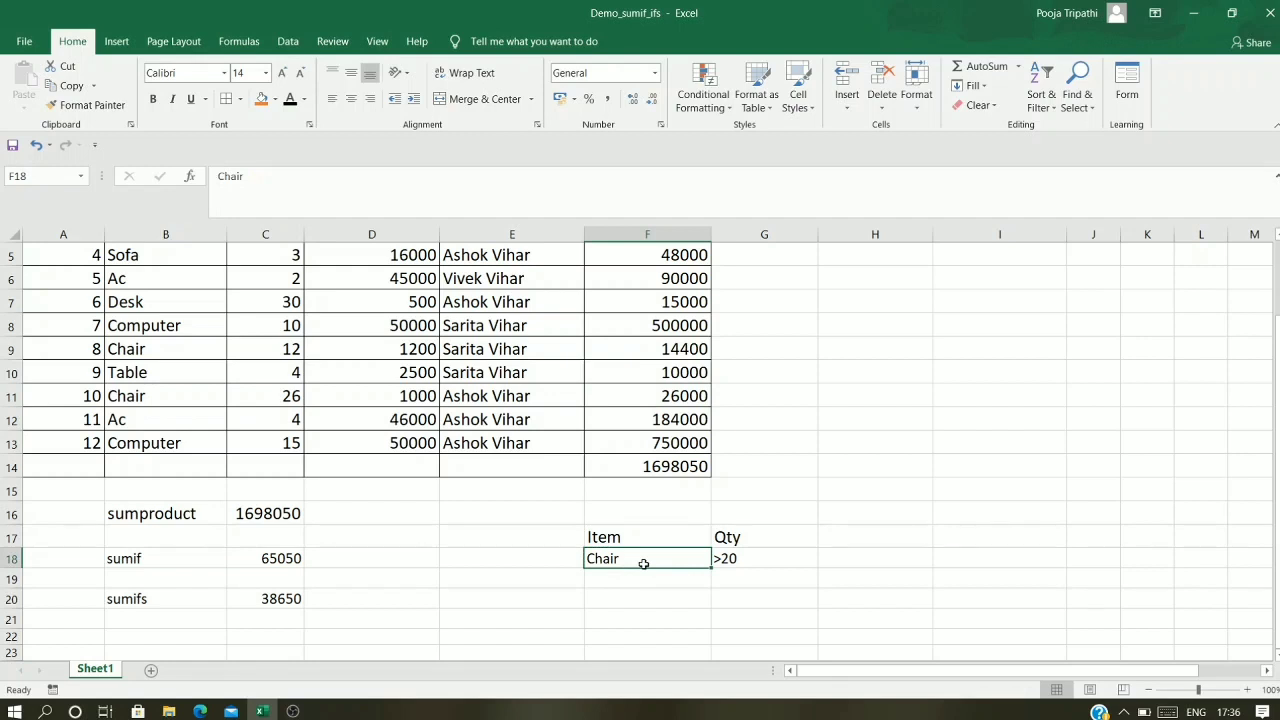
key("Delete")
type("T")
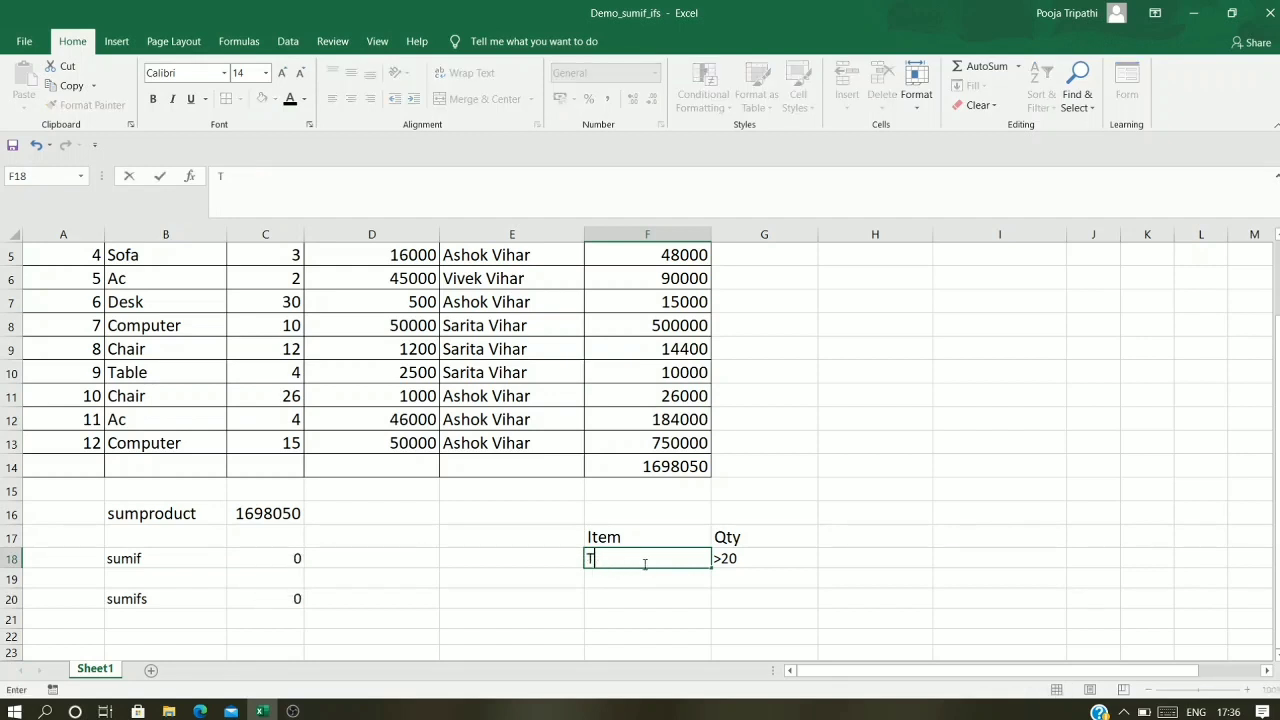
type("able")
key("Tab")
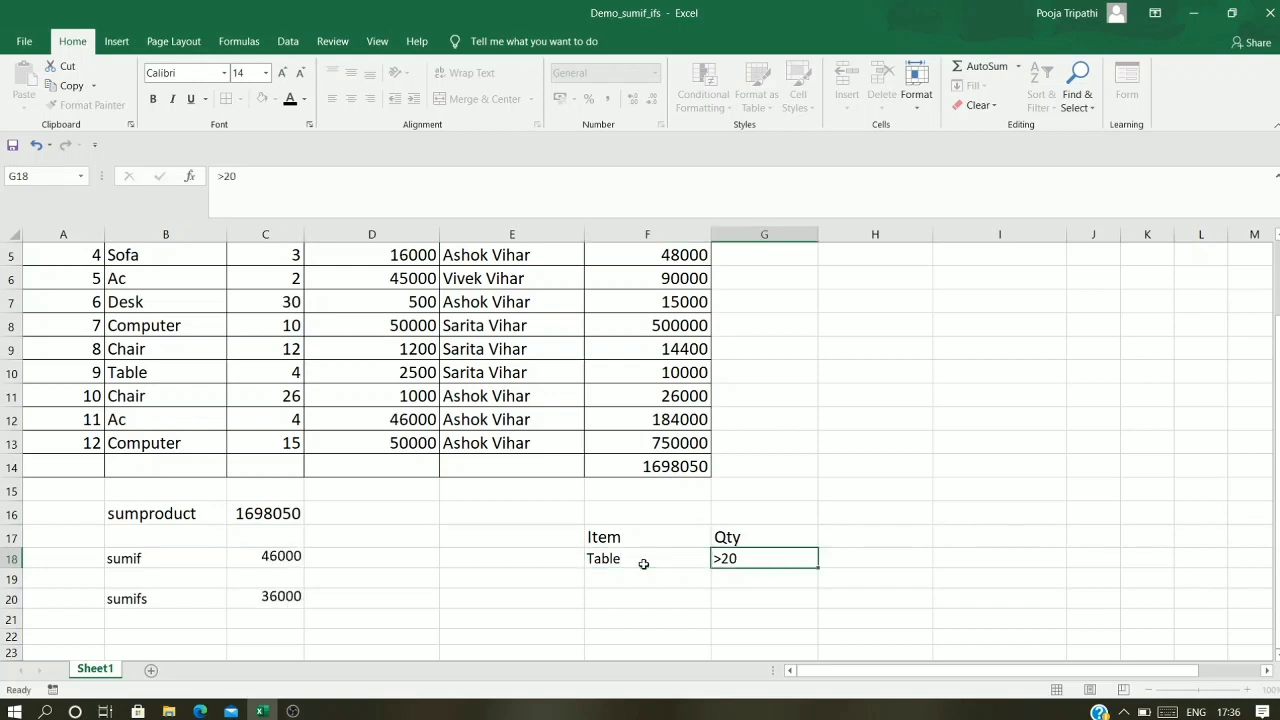
Step: Replace the quantity criterion in G18 with >10
key("Delete")
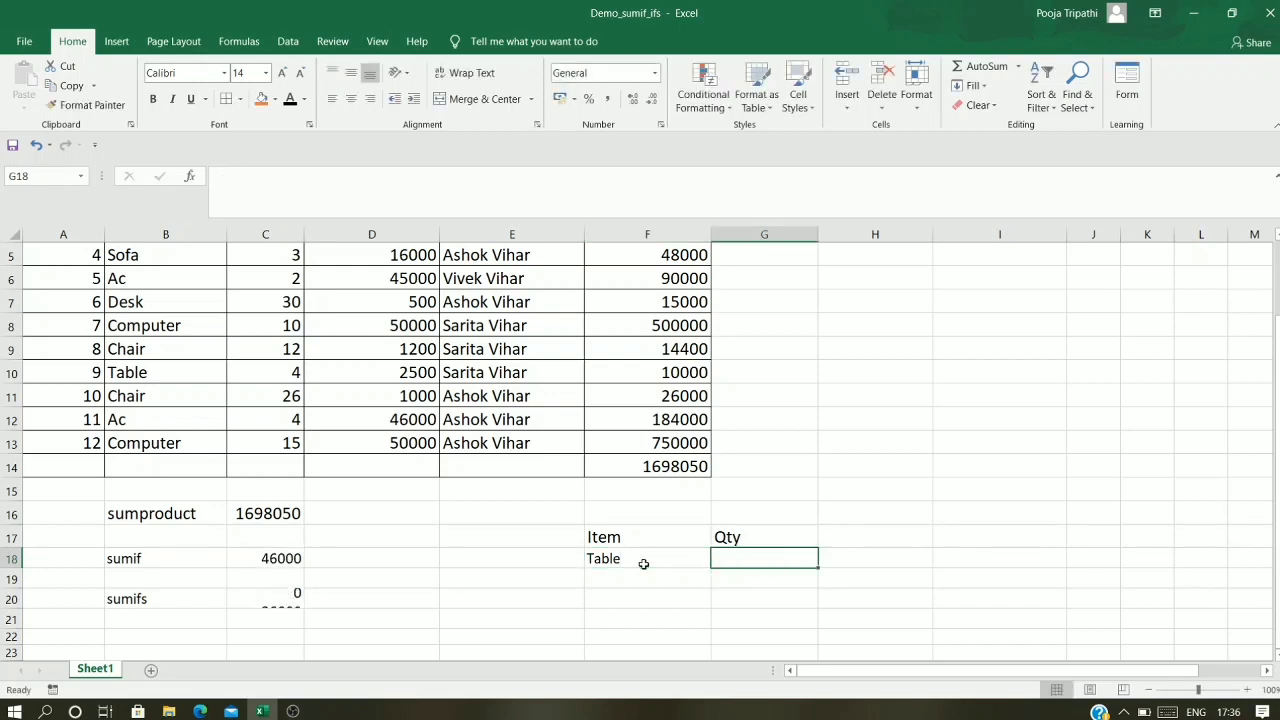
type(">10")
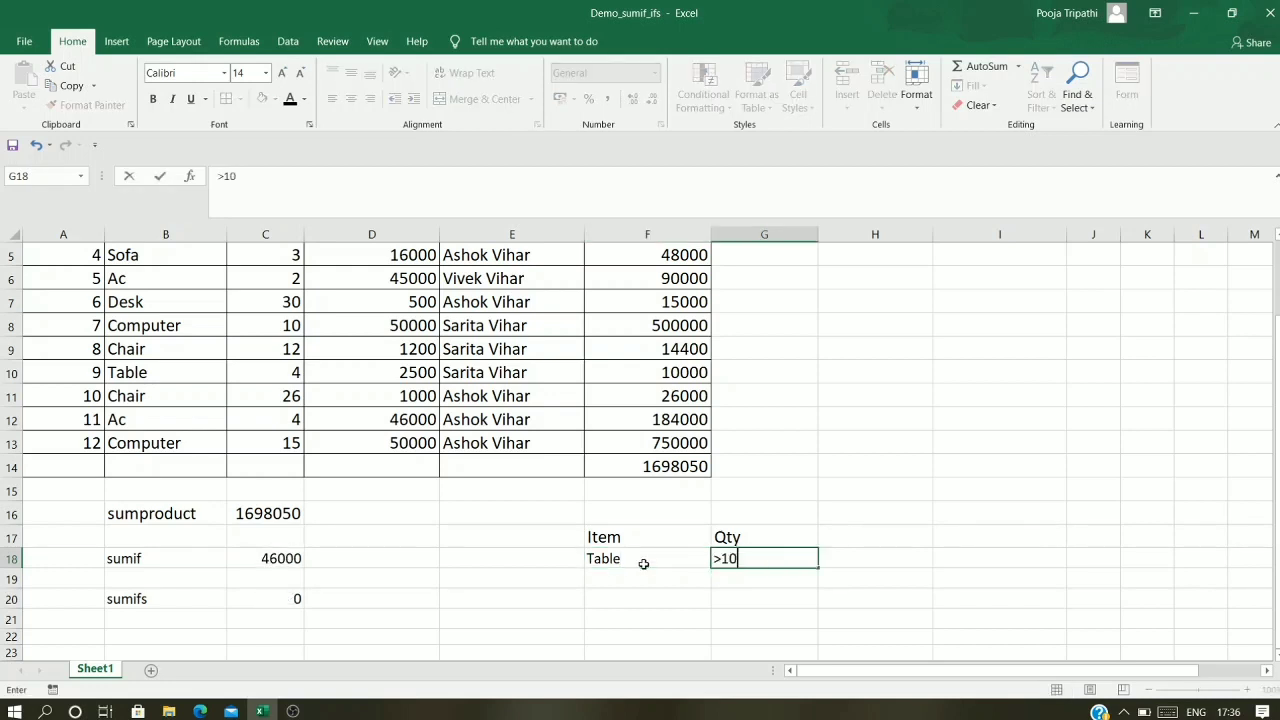
key("Return")
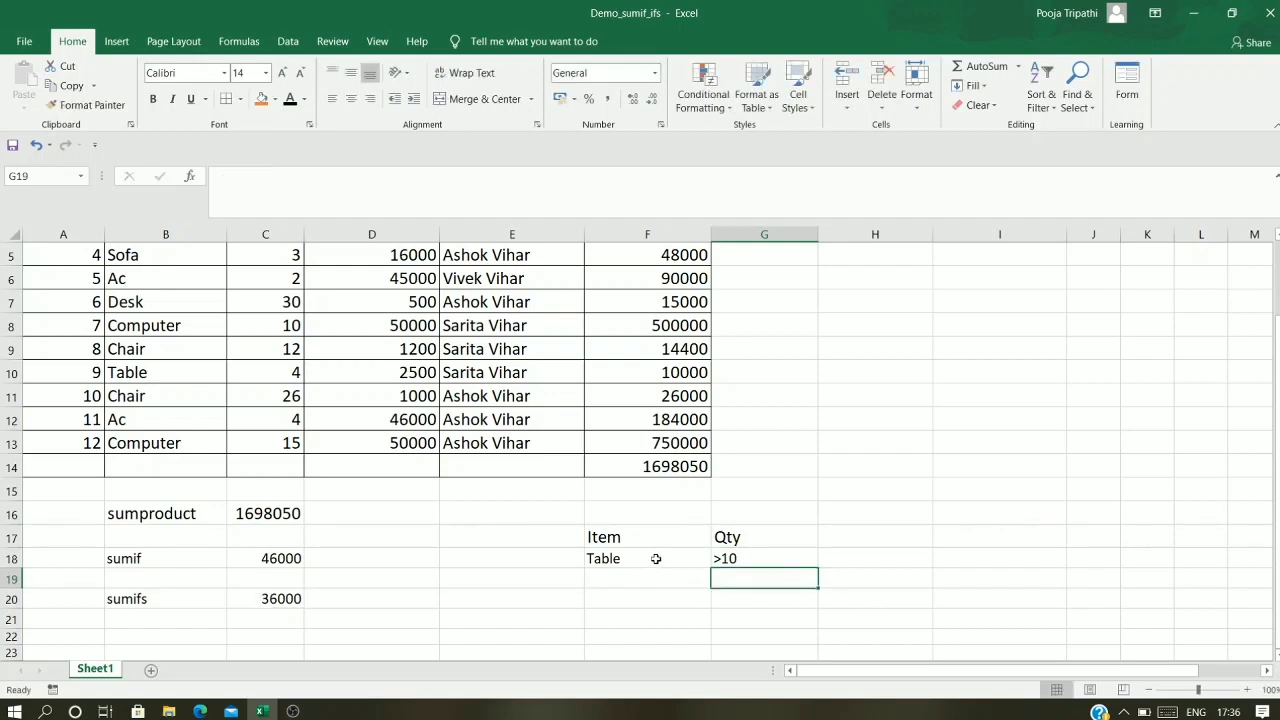
left_click(788, 560)
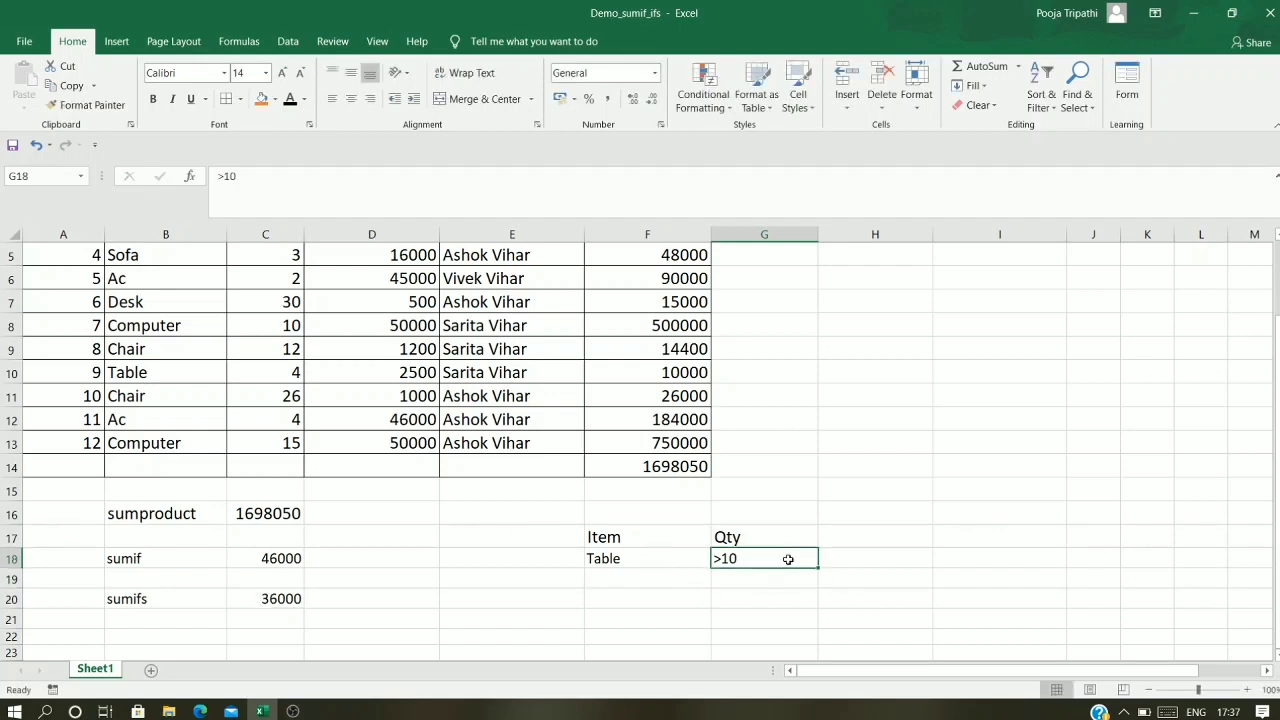
Step: Check the SUMIFS result in C20 against the quantities and total prices of the two Table rows, C3, F3, C10 and F10
left_click(277, 602)
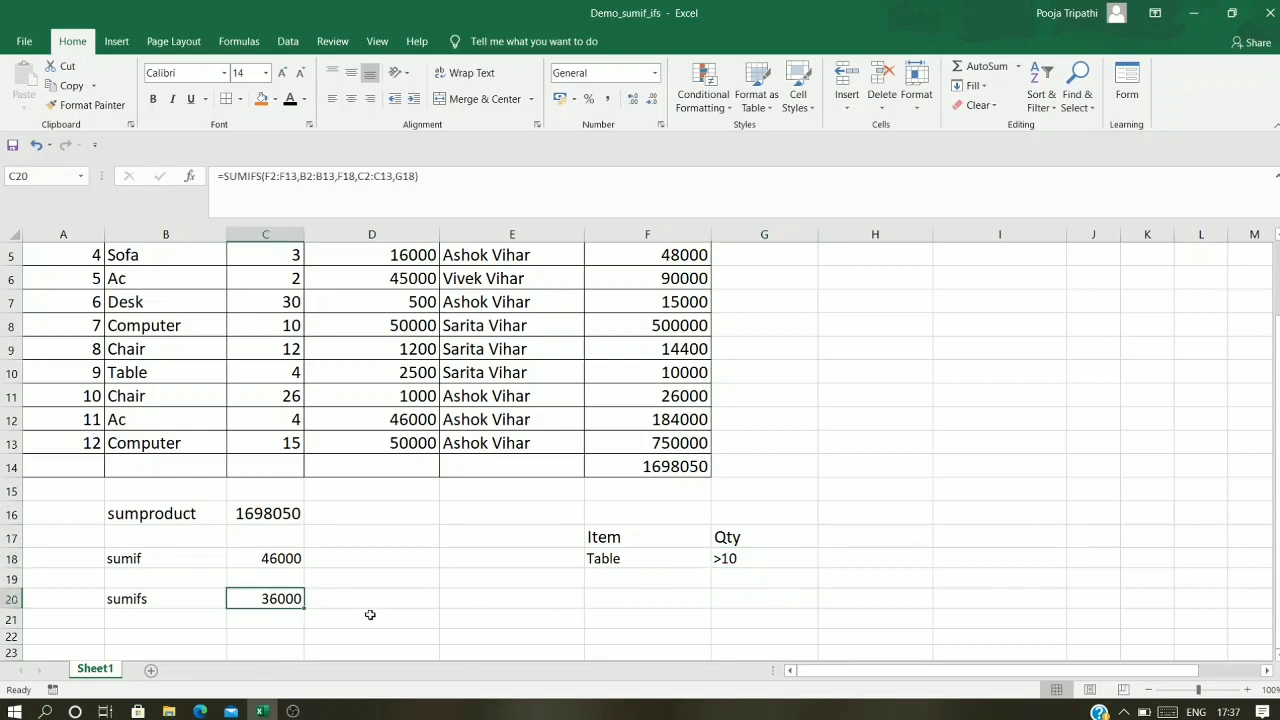
scroll(373, 611, "up", 2)
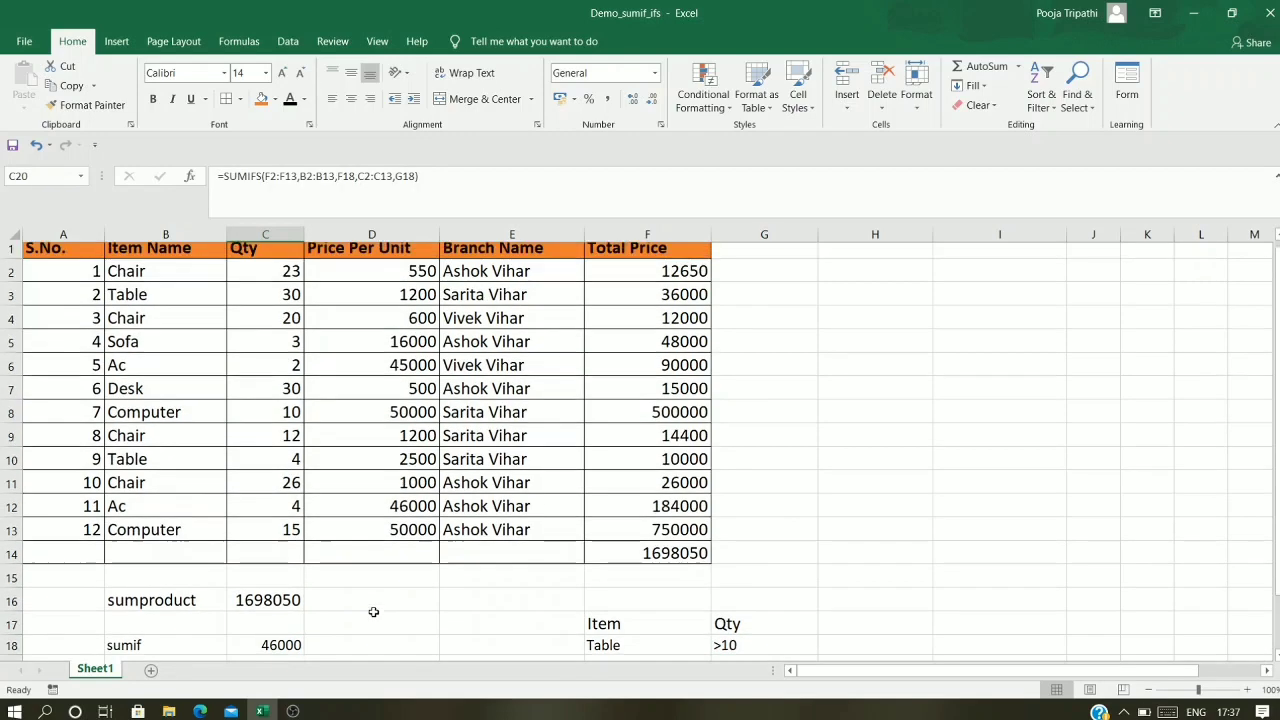
left_click(257, 303)
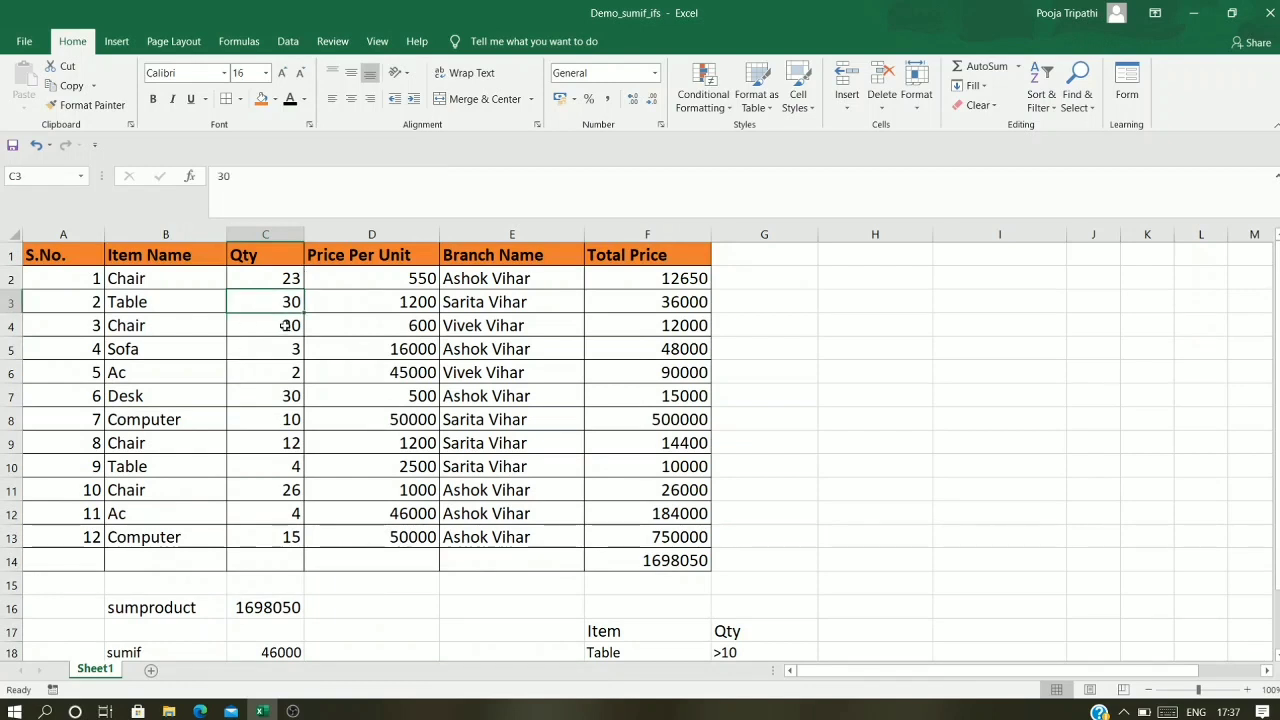
left_click(667, 304)
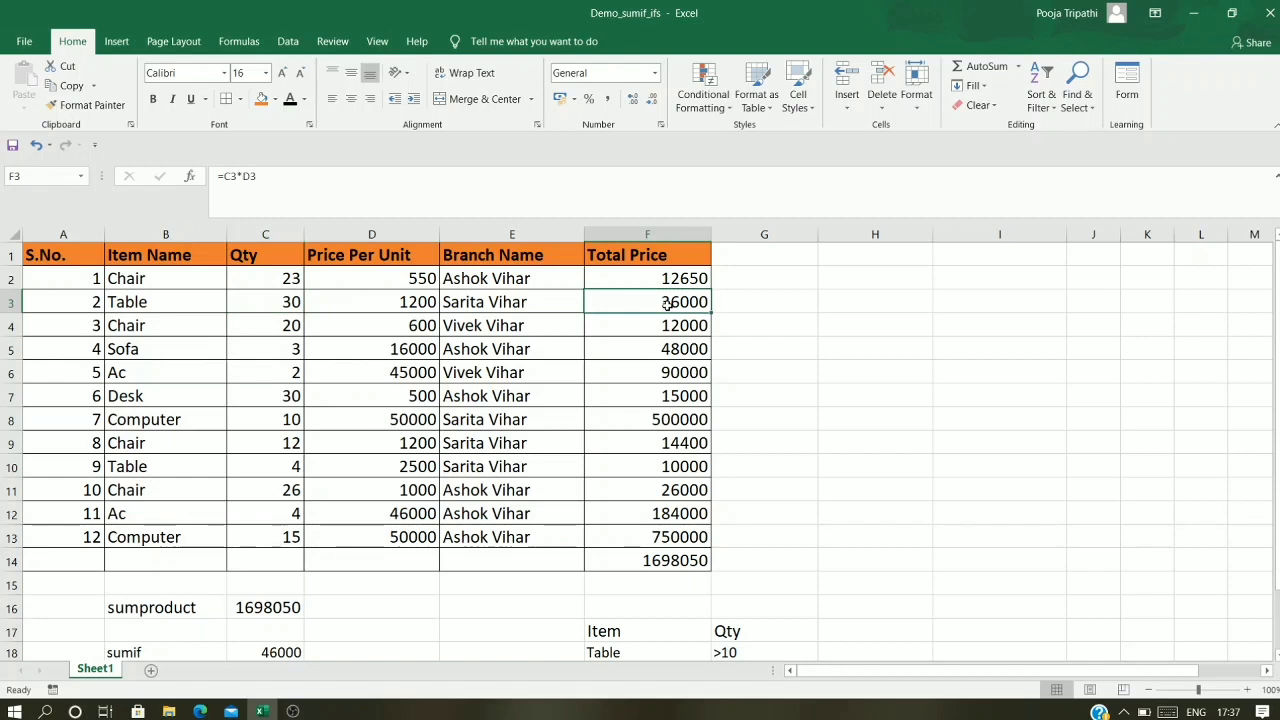
left_click(243, 469)
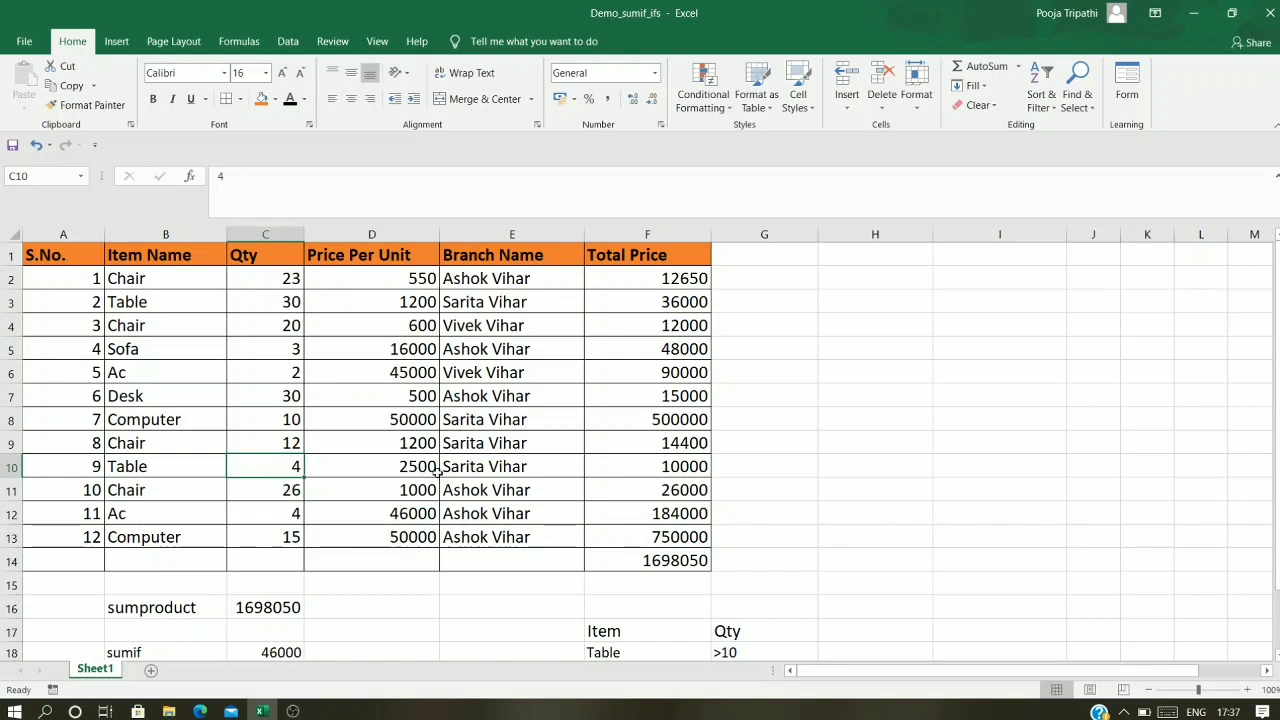
left_click(622, 470)
scroll(622, 470, "down", 3)
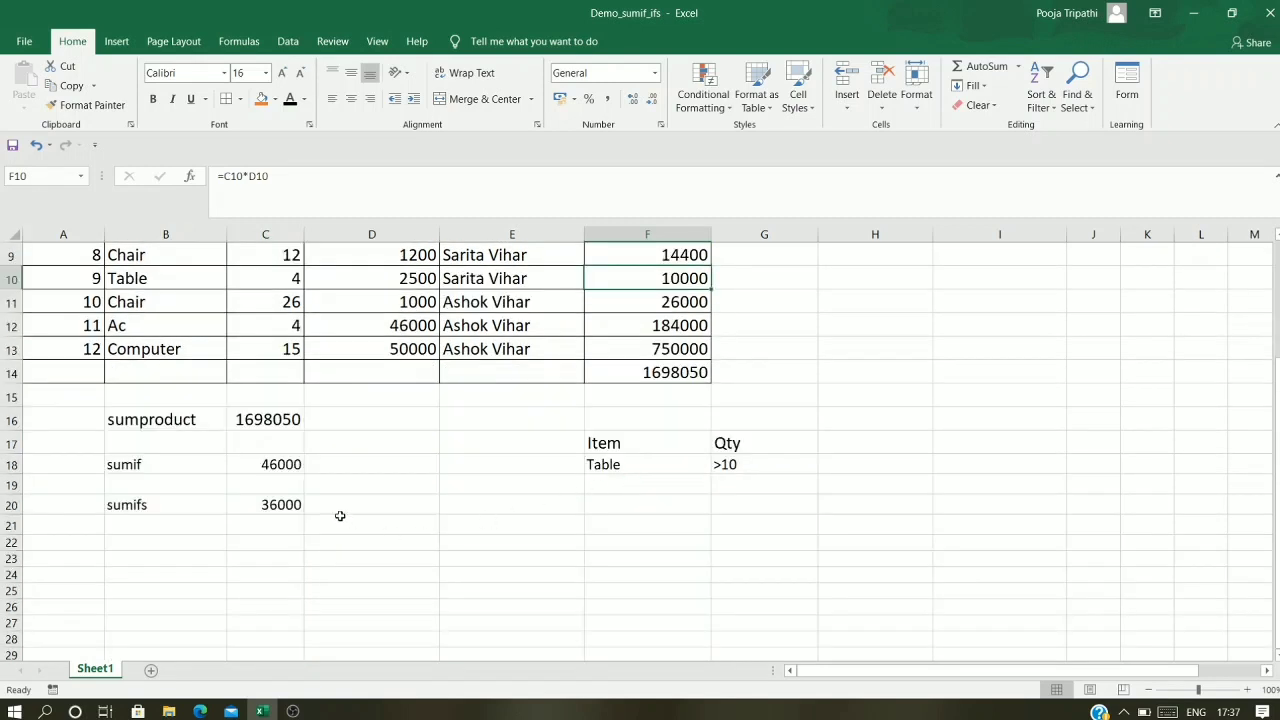
left_click(277, 505)
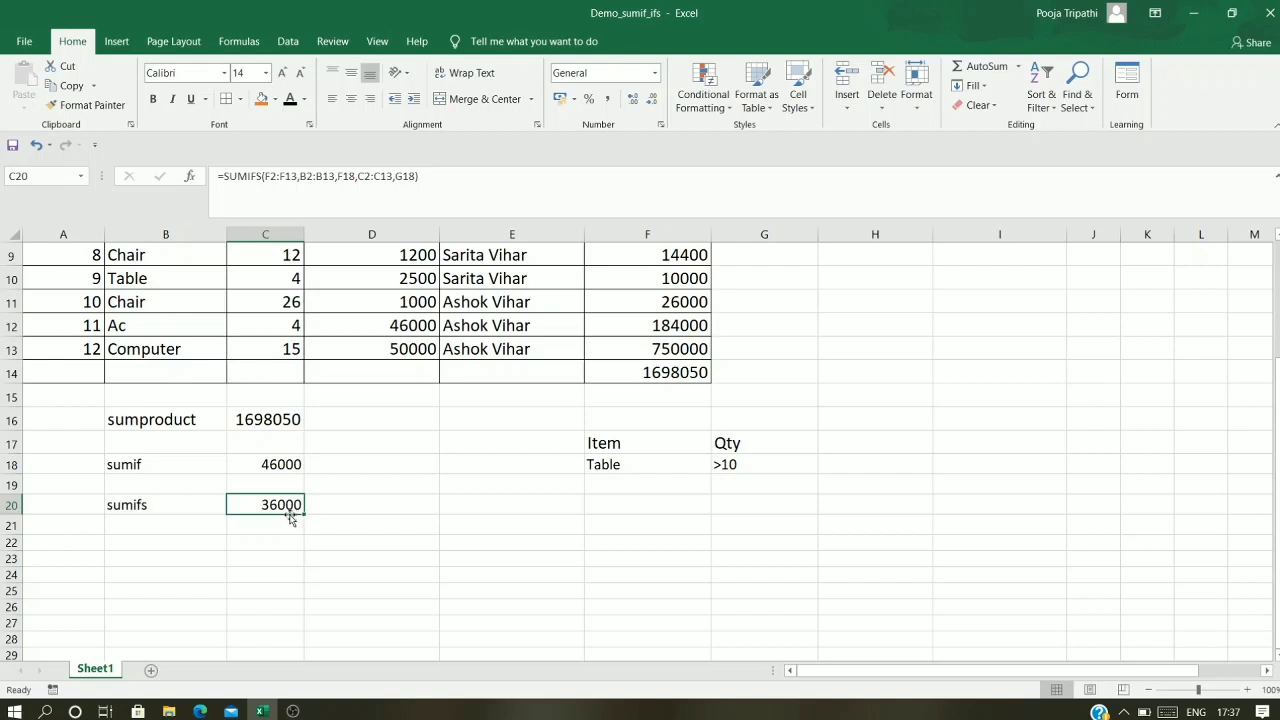
Step: Review the item and quantity criteria in F18:G18 and compare the SUMIF formula in C18 with the SUMIFS result in C20
left_click(676, 472)
left_click_drag(676, 472, 760, 466)
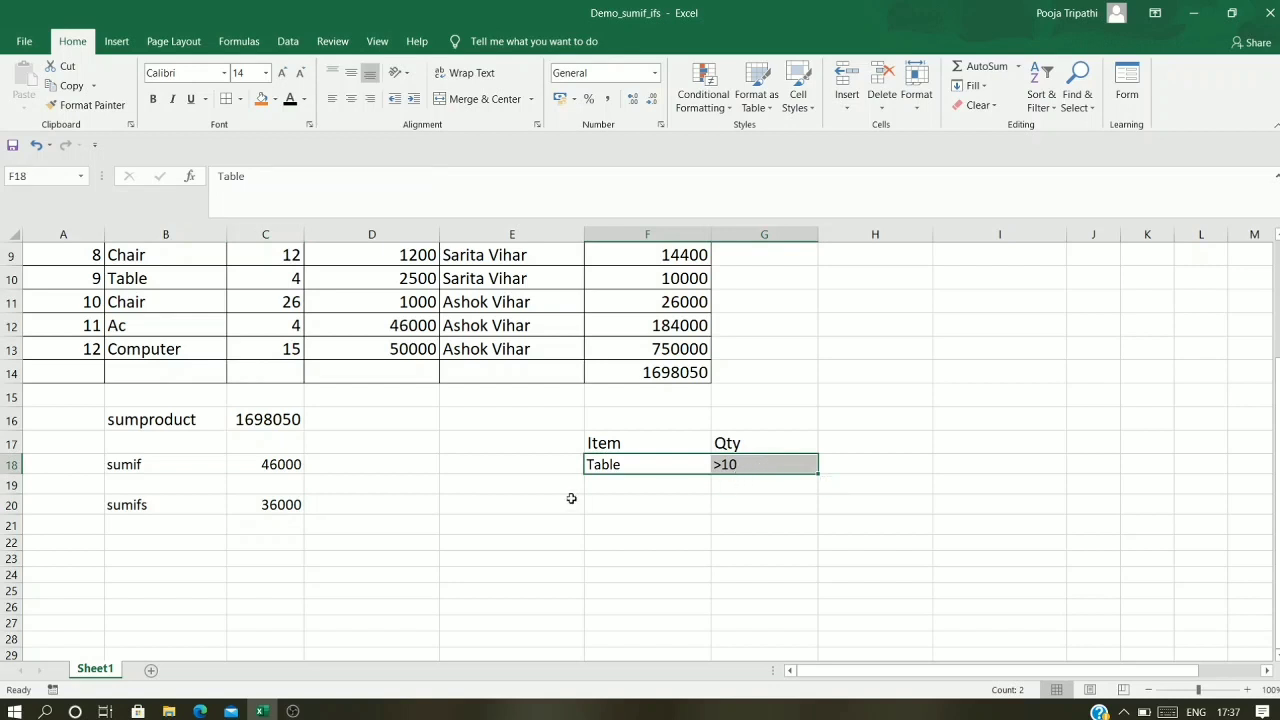
left_click(276, 466)
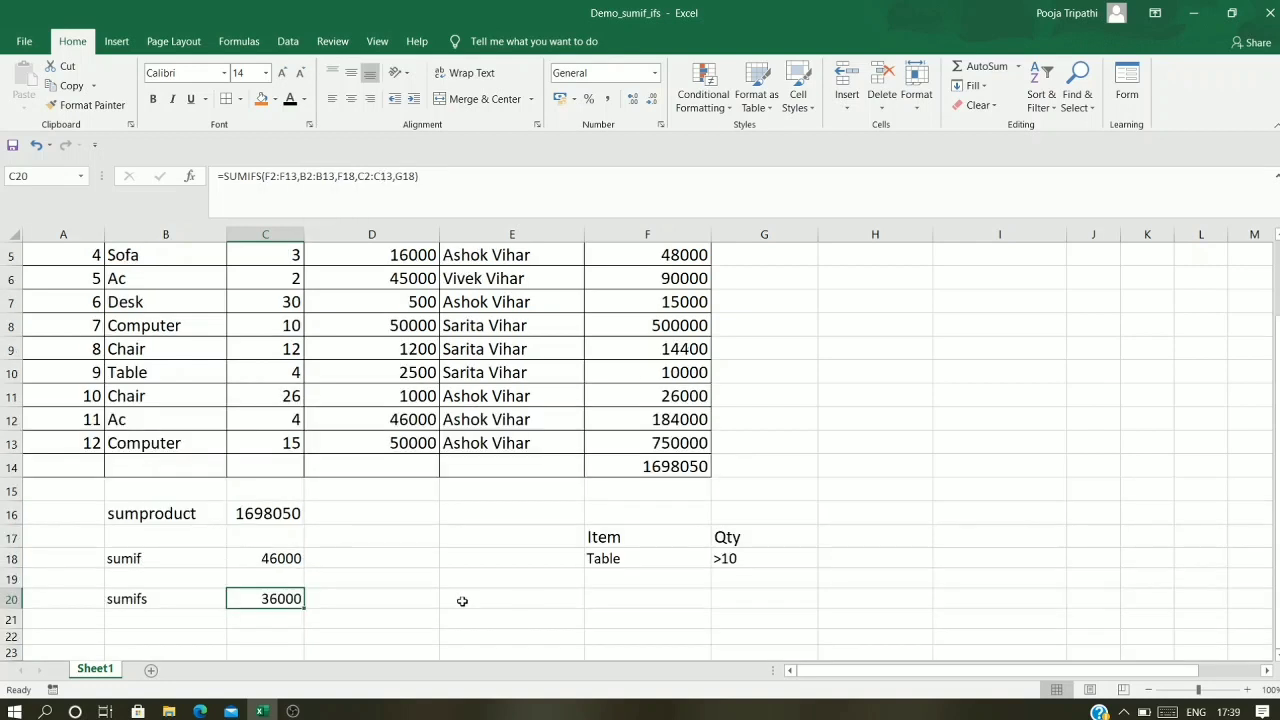
left_click(462, 601)
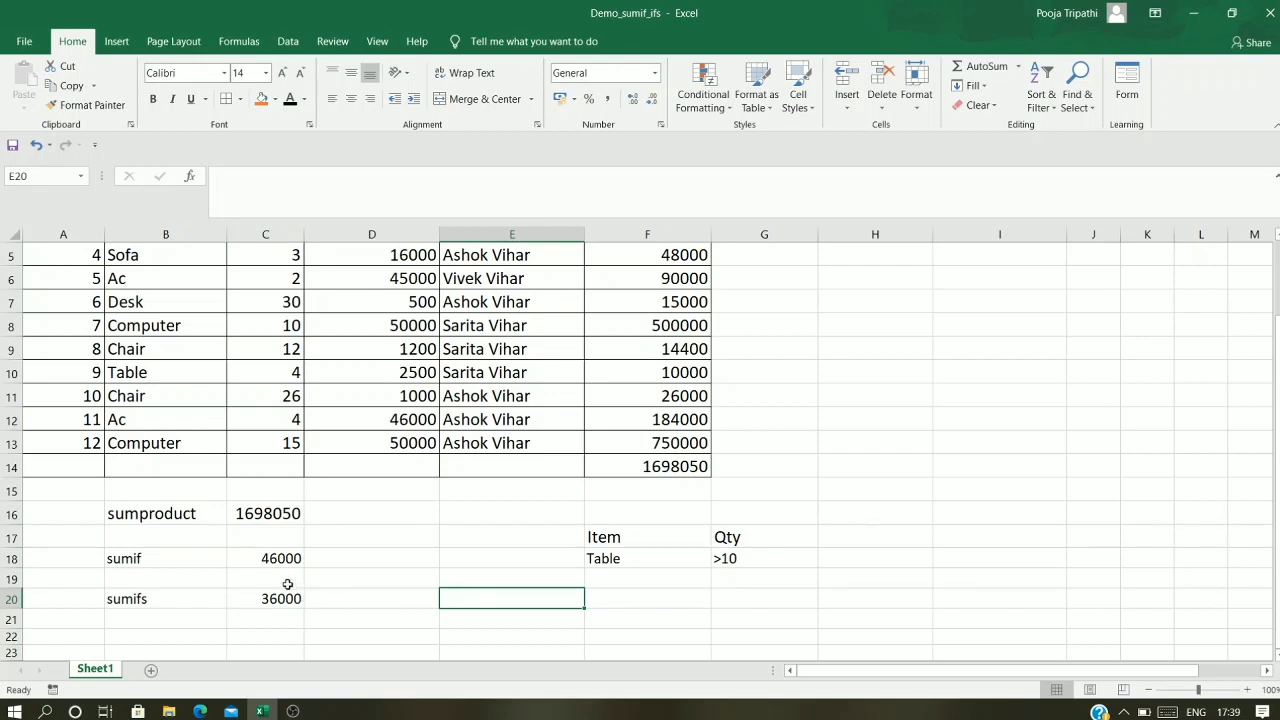
left_click(266, 559)
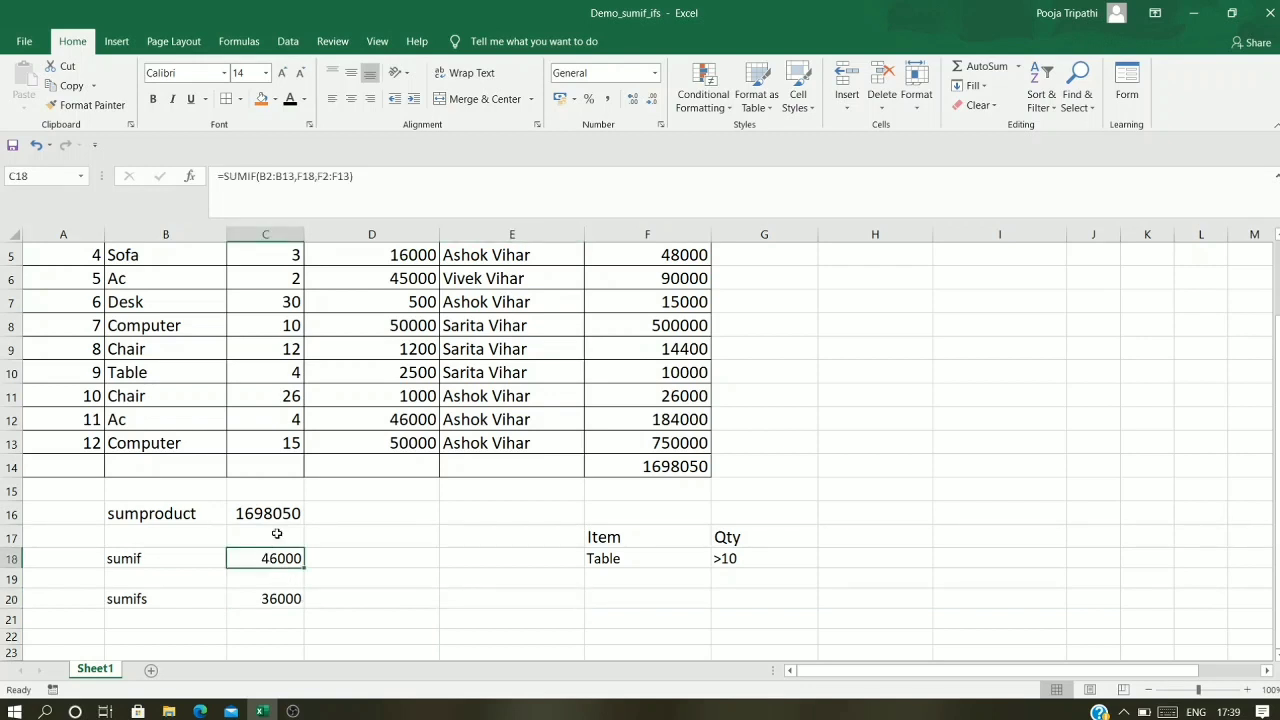
left_click(420, 574)
scroll(420, 574, "up", 2)
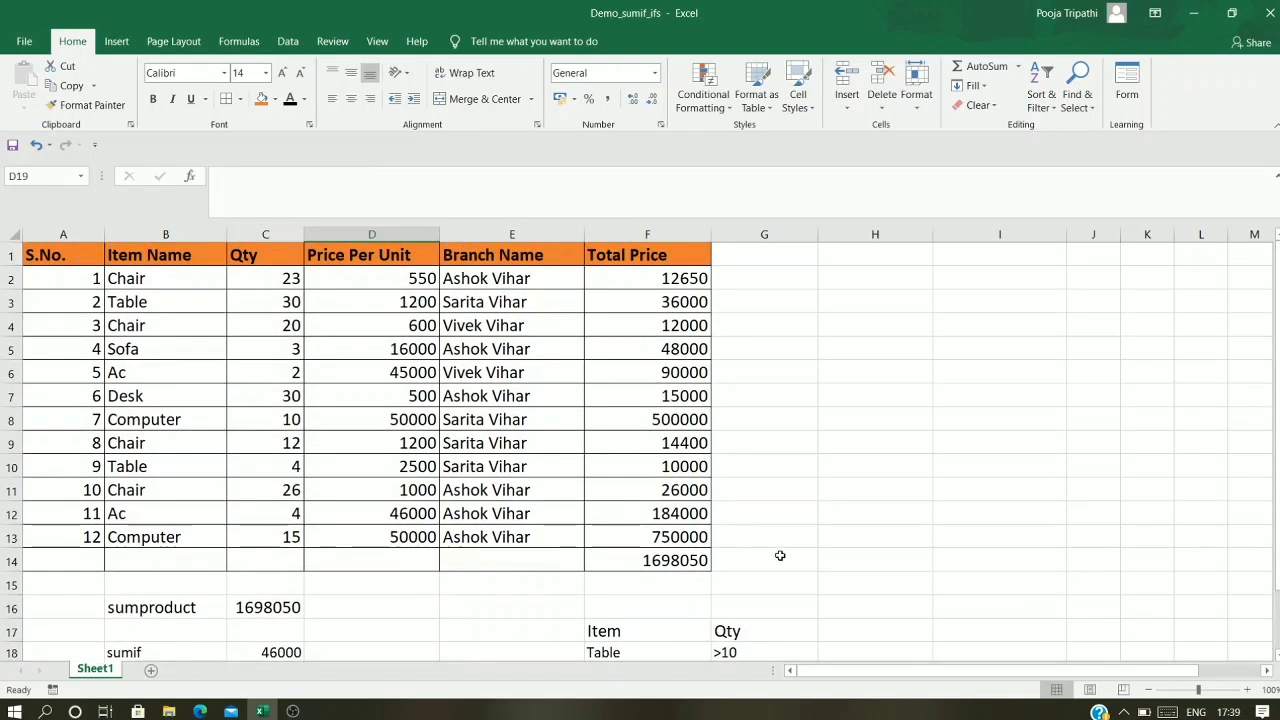